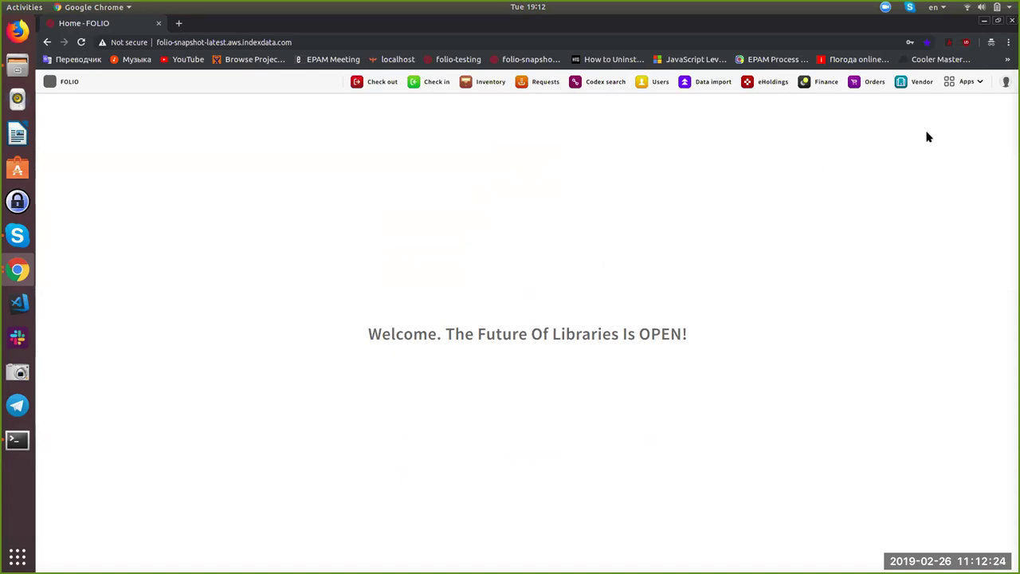
Step: In the Orders app, open the pending purchase order noted "Test for PO Line number and fetch details from inventory"
{"action": "left_click", "coordinate": [875, 83]}
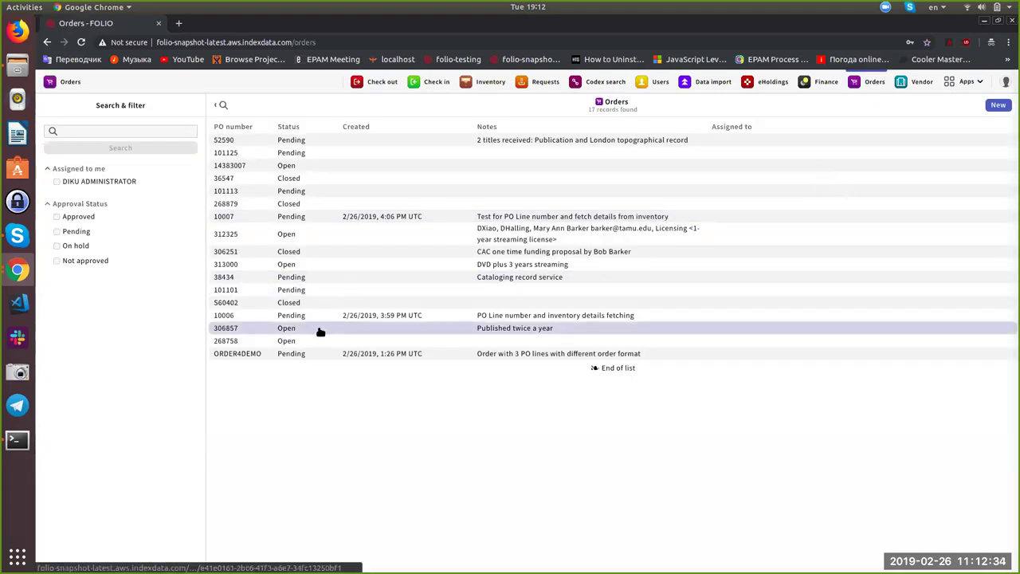
{"action": "left_click", "coordinate": [263, 322]}
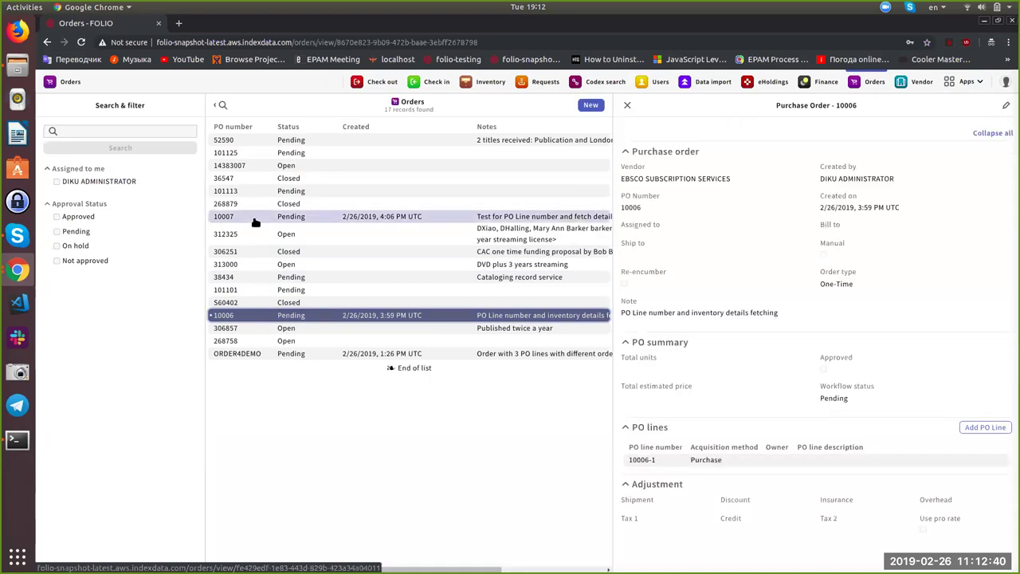
{"action": "left_click", "coordinate": [431, 217]}
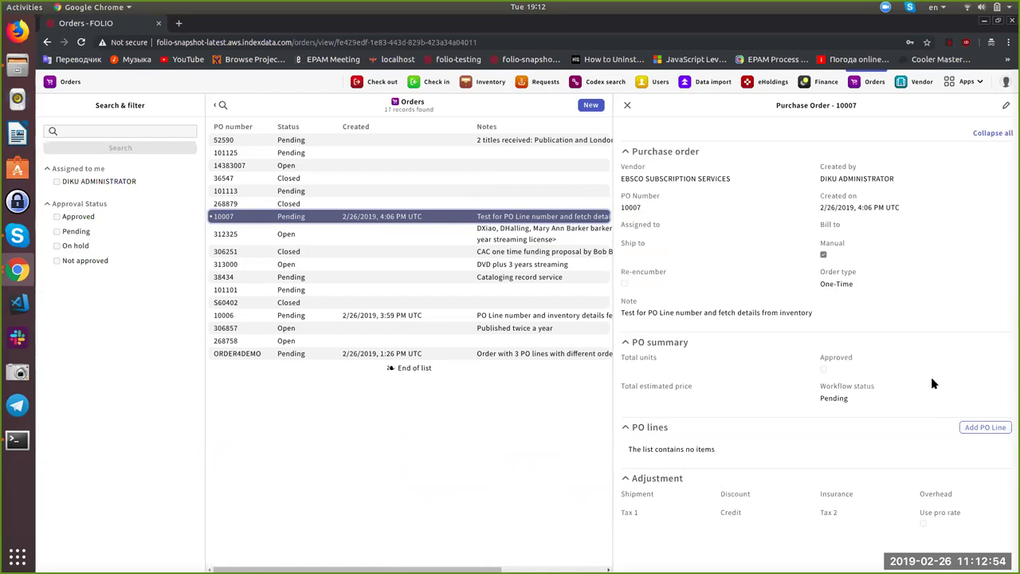
Step: Start a PO line on this order with acquisition method Approval plan and order format Physical resource
{"action": "left_click", "coordinate": [975, 427]}
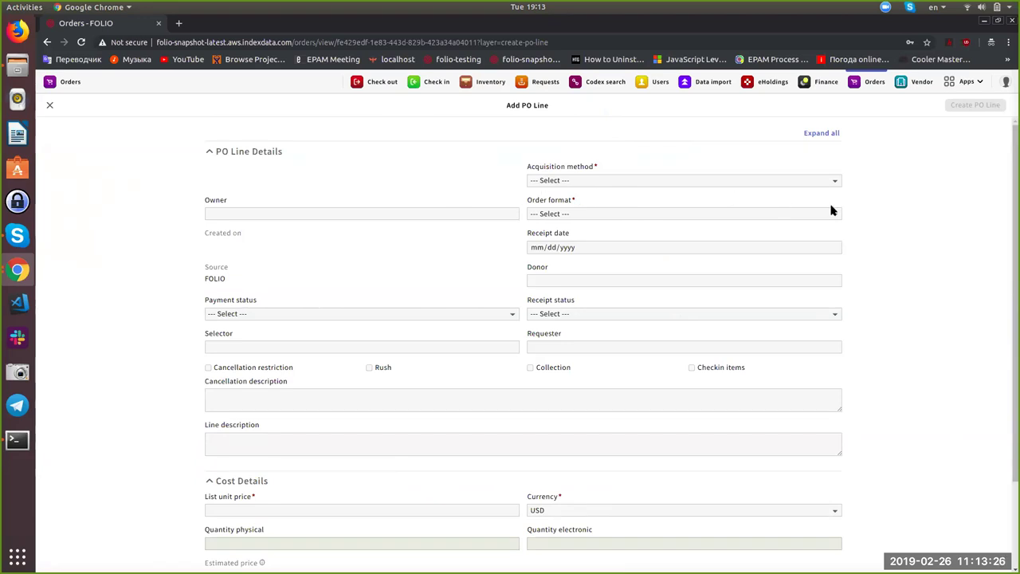
{"action": "left_click", "coordinate": [775, 179]}
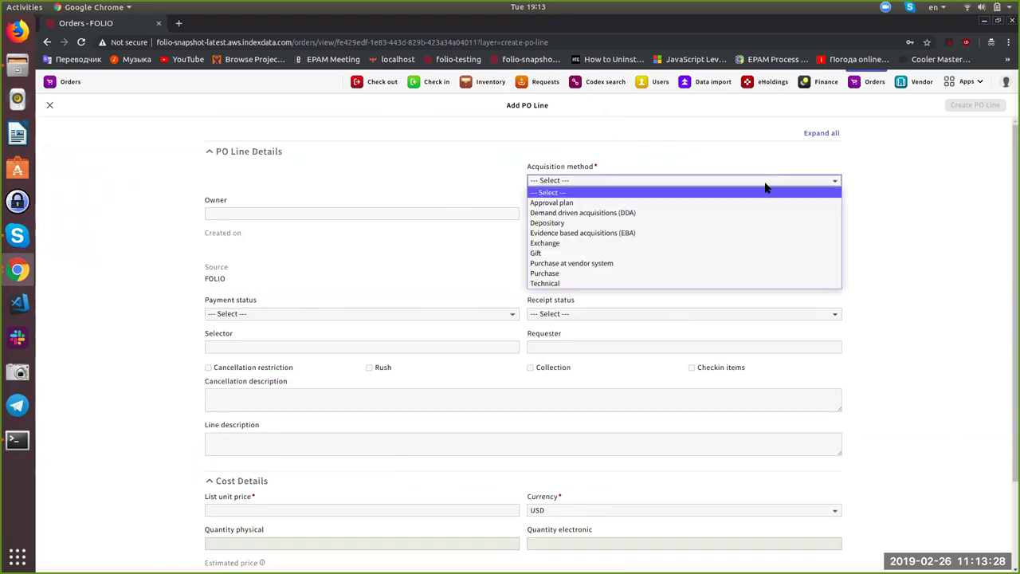
{"action": "left_click", "coordinate": [704, 204]}
{"action": "left_click", "coordinate": [695, 214]}
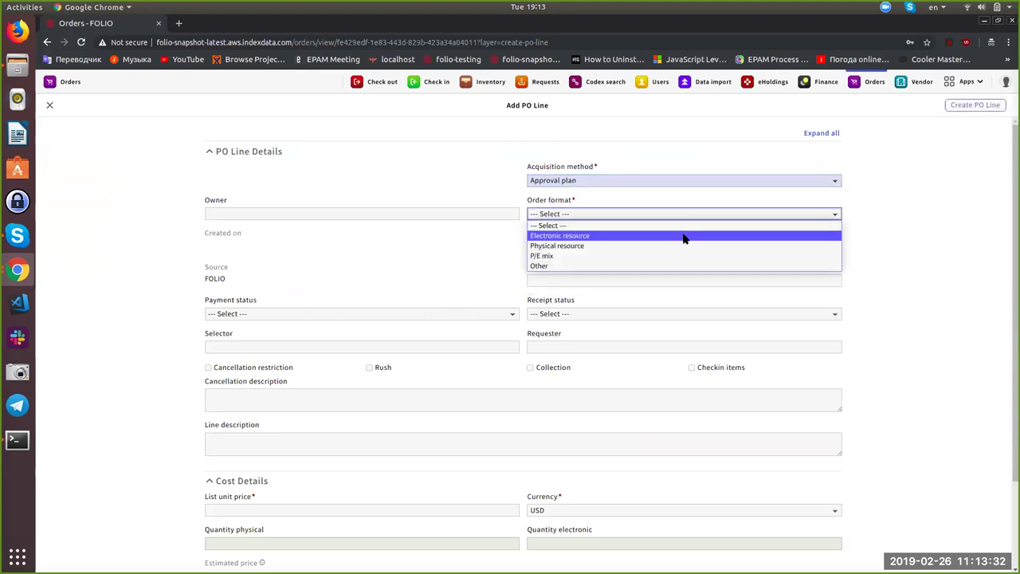
{"action": "left_click", "coordinate": [683, 245]}
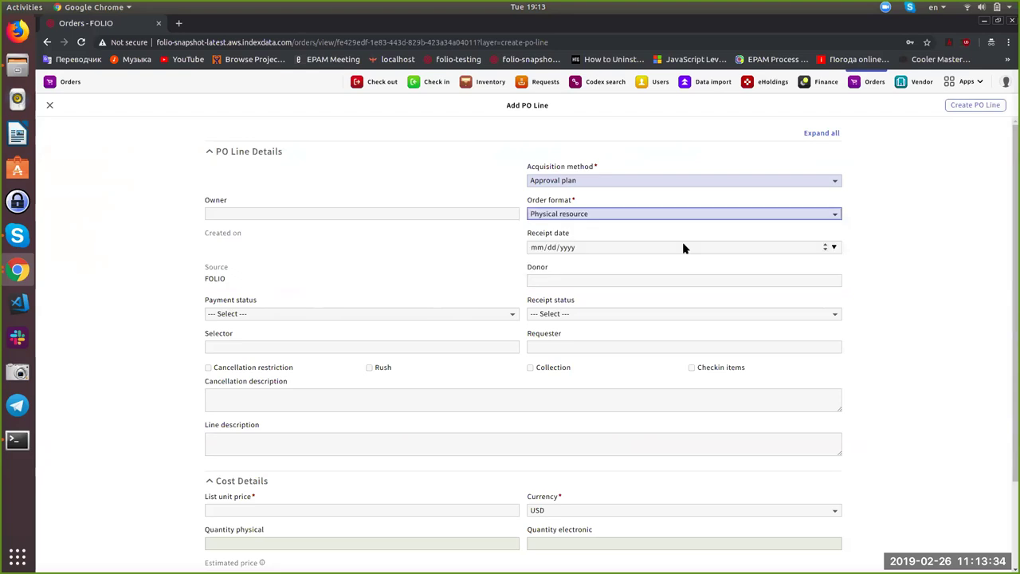
{"action": "left_click", "coordinate": [894, 243]}
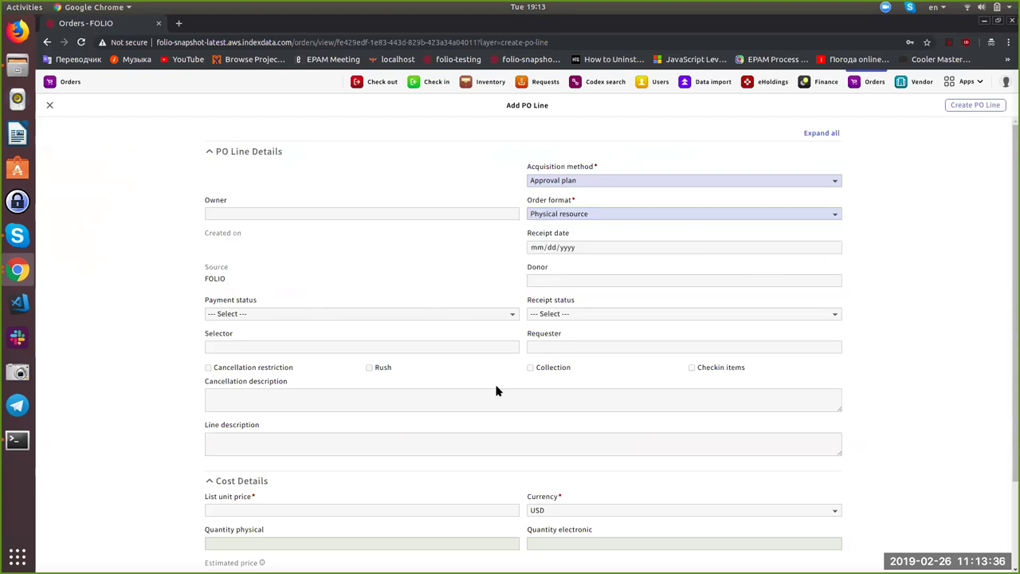
Step: Set the list unit price to 2 and the physical quantity to 2, and create the PO line
{"action": "scroll", "coordinate": [496, 391], "scroll_direction": "down", "scroll_amount": 3}
{"action": "left_click", "coordinate": [386, 401]}
{"action": "type", "text": "2"}
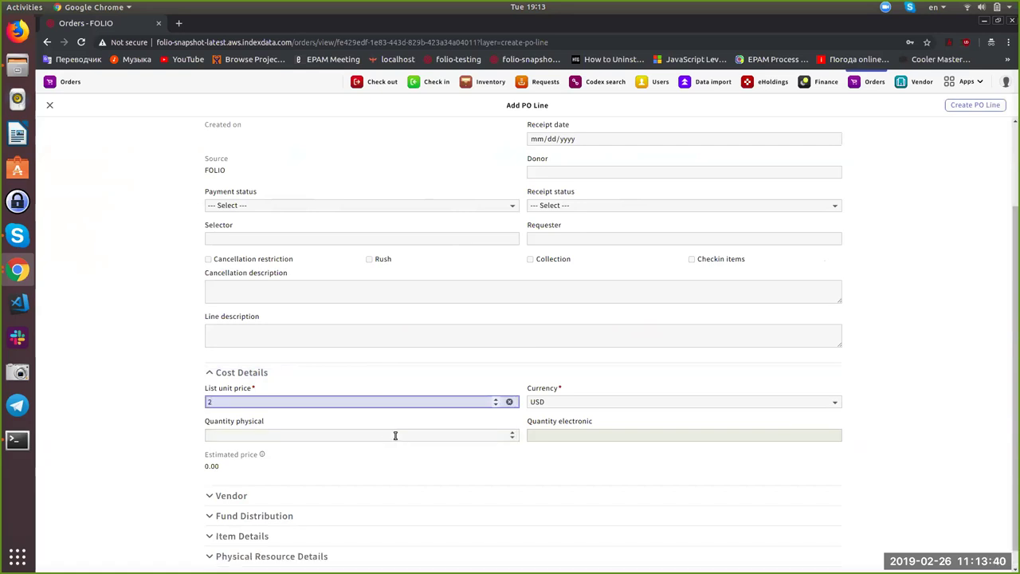
{"action": "left_click", "coordinate": [395, 435]}
{"action": "type", "text": "2"}
{"action": "left_click", "coordinate": [971, 428]}
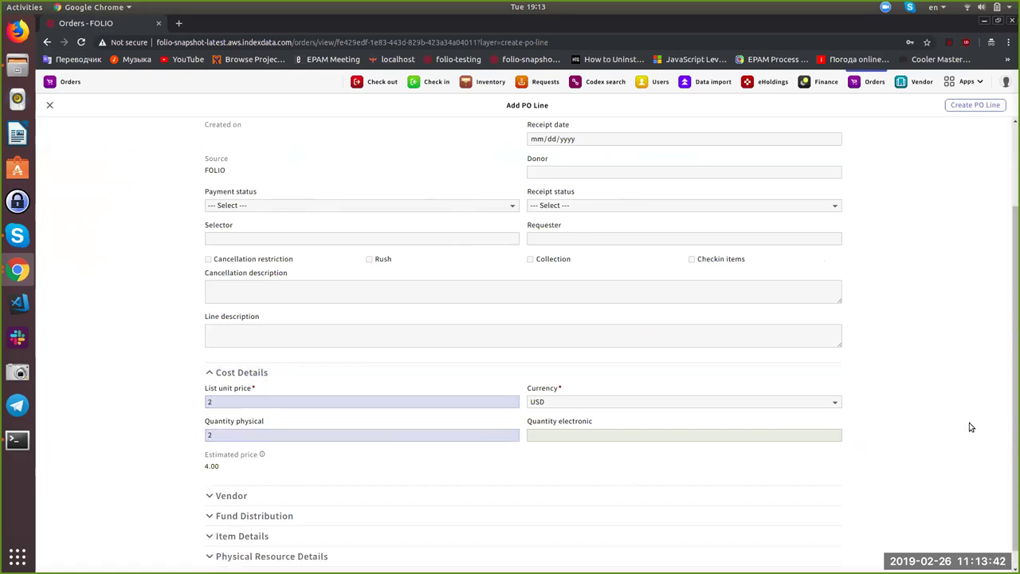
{"action": "scroll", "coordinate": [971, 428], "scroll_direction": "up", "scroll_amount": 3}
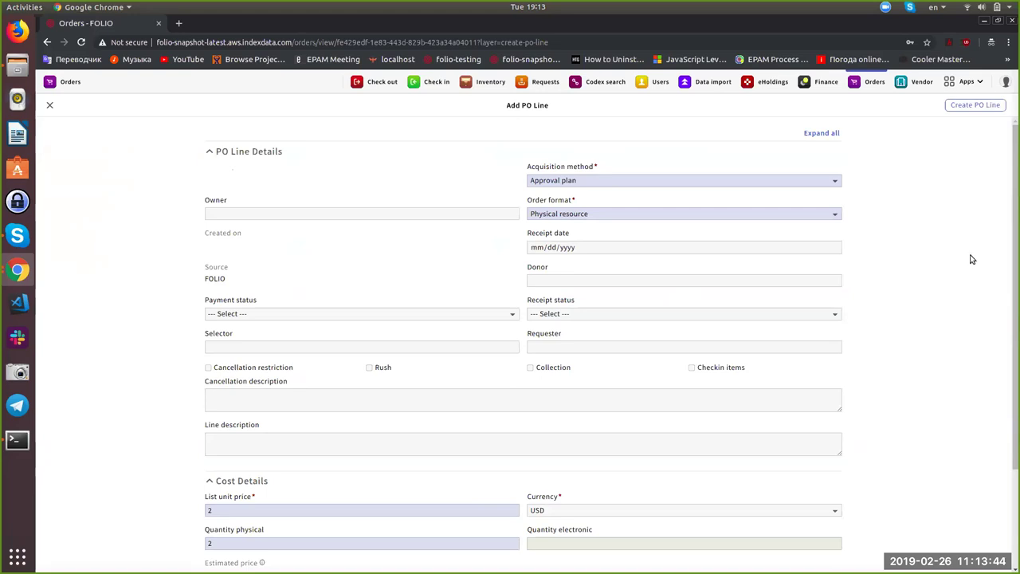
{"action": "left_click", "coordinate": [977, 105]}
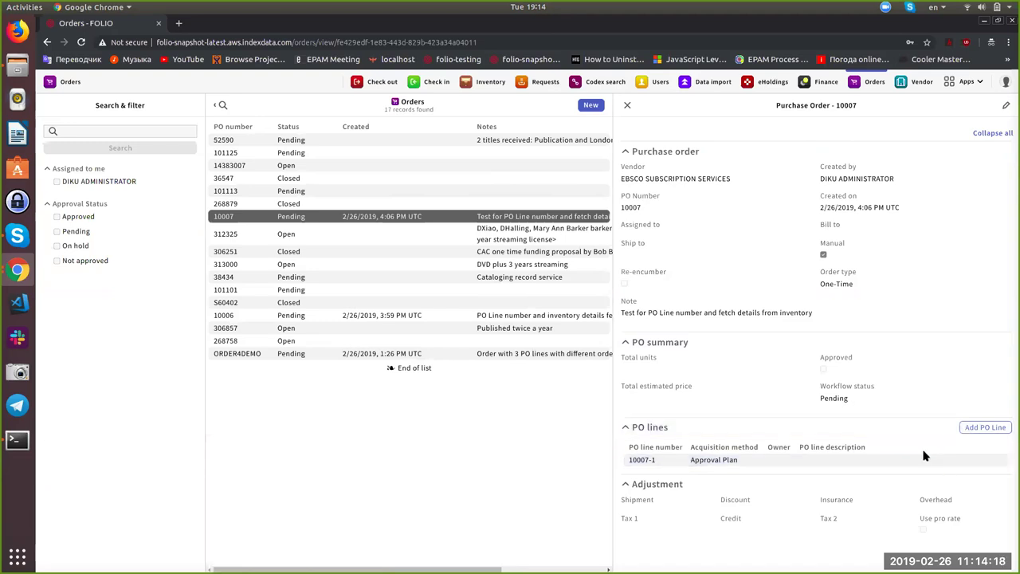
Step: Start another PO line on the order with acquisition method Purchase and order format Physical resource
{"action": "left_click", "coordinate": [971, 429]}
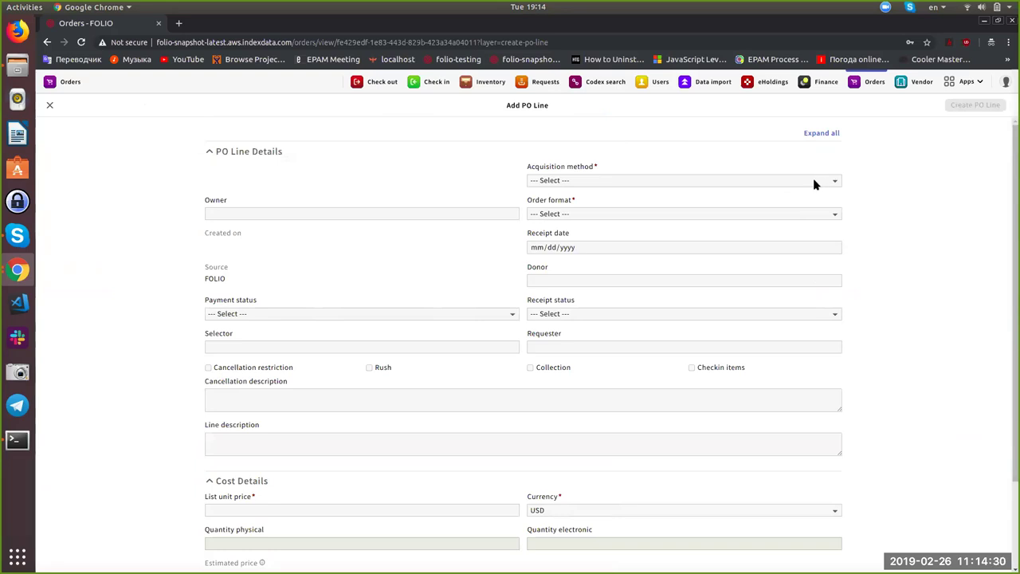
{"action": "left_click", "coordinate": [815, 183]}
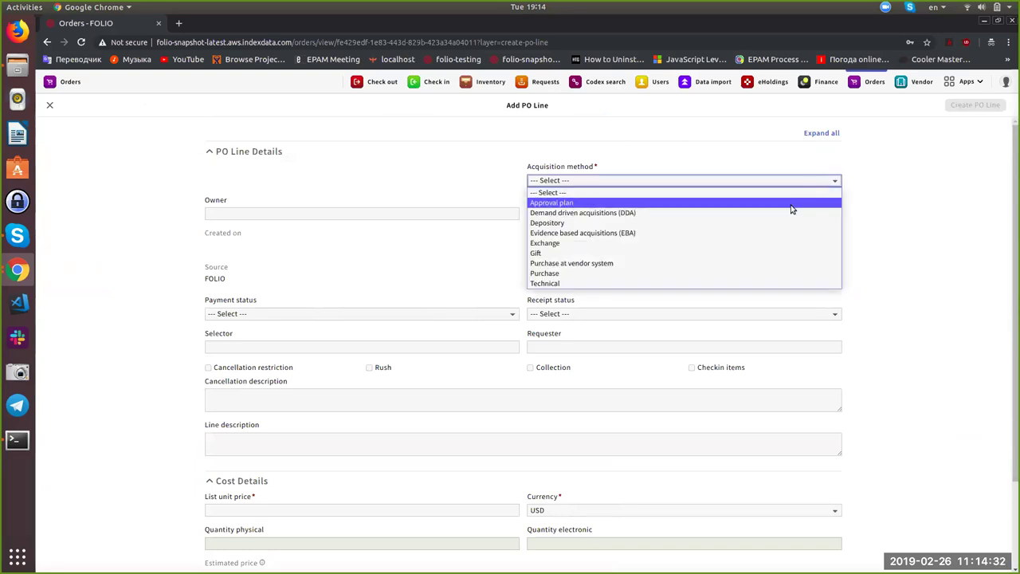
{"action": "left_click", "coordinate": [792, 205]}
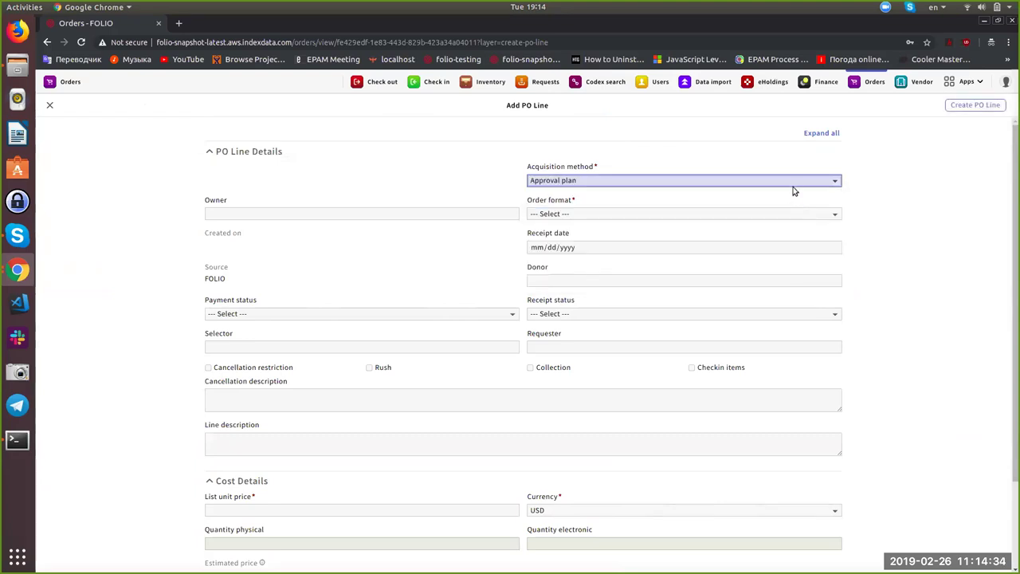
{"action": "left_click", "coordinate": [788, 215]}
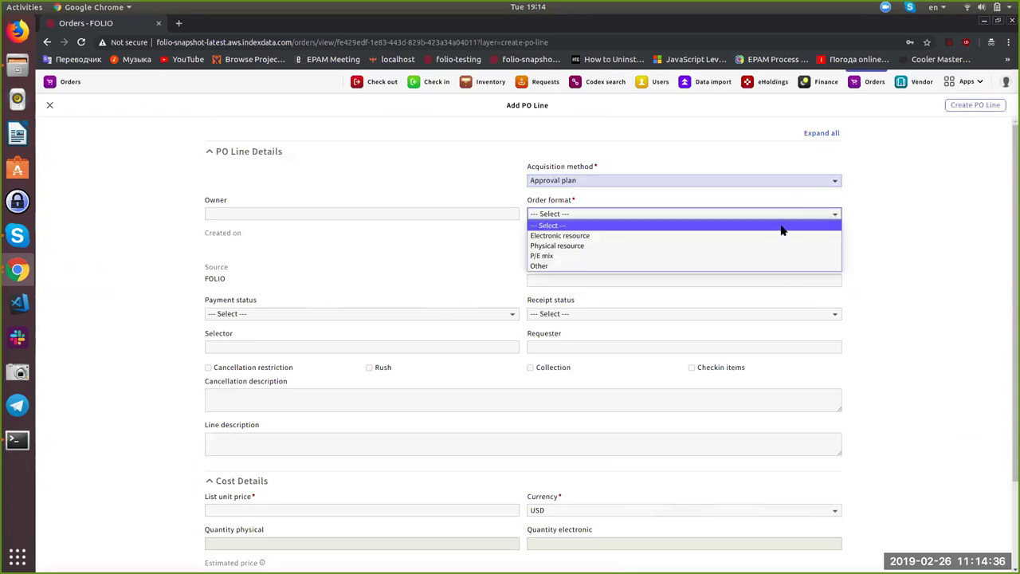
{"action": "left_click", "coordinate": [778, 247]}
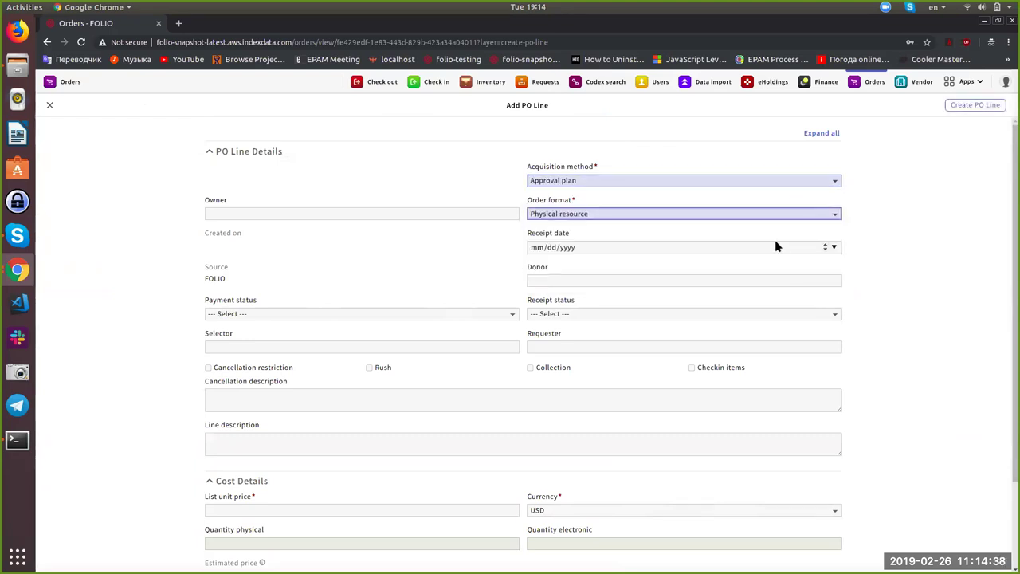
{"action": "left_click", "coordinate": [770, 182]}
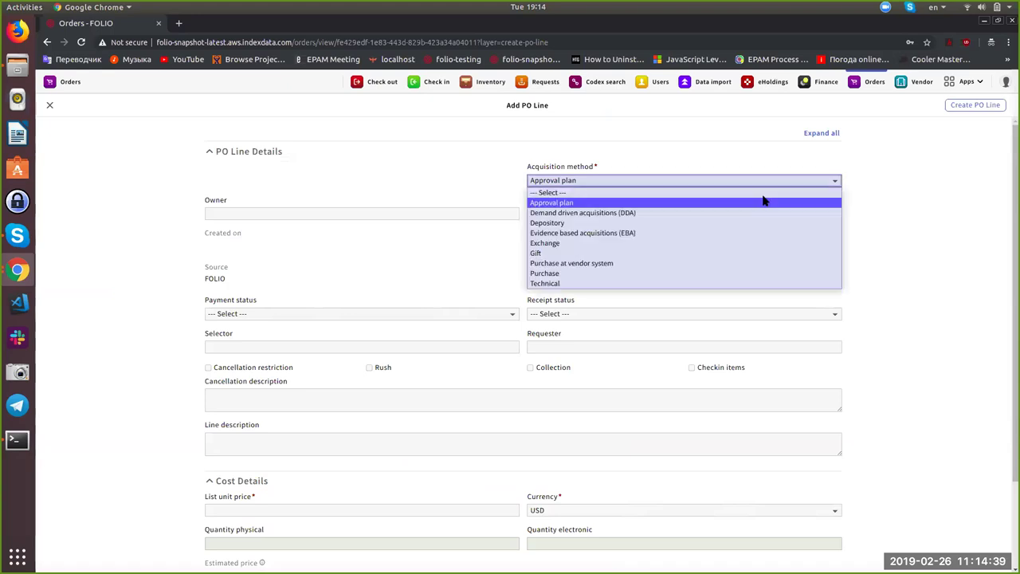
{"action": "left_click", "coordinate": [727, 273]}
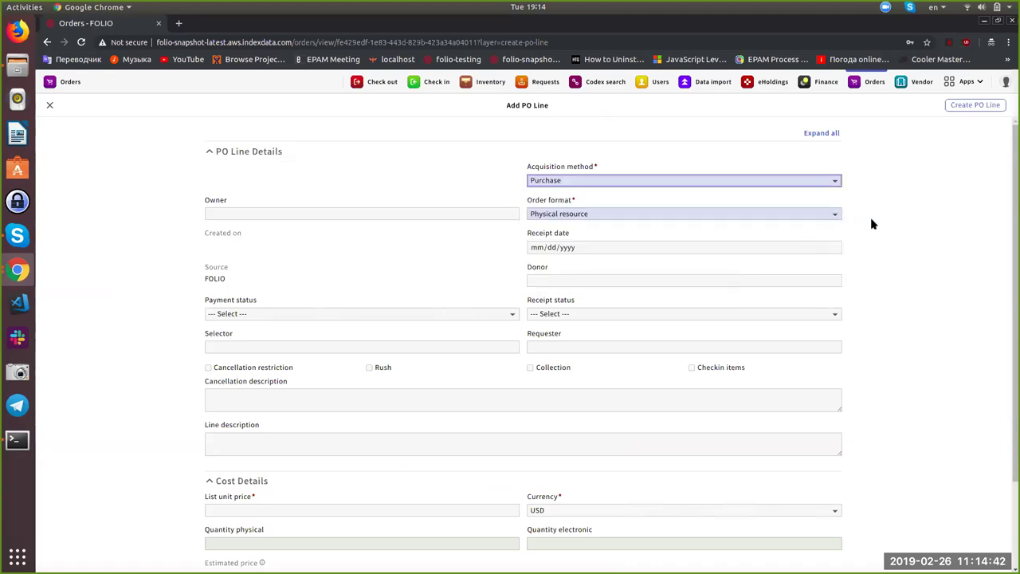
Step: Set the new PO line's list unit price to 3.33 and its physical quantity to 3
{"action": "scroll", "coordinate": [701, 272], "scroll_direction": "down", "scroll_amount": 1}
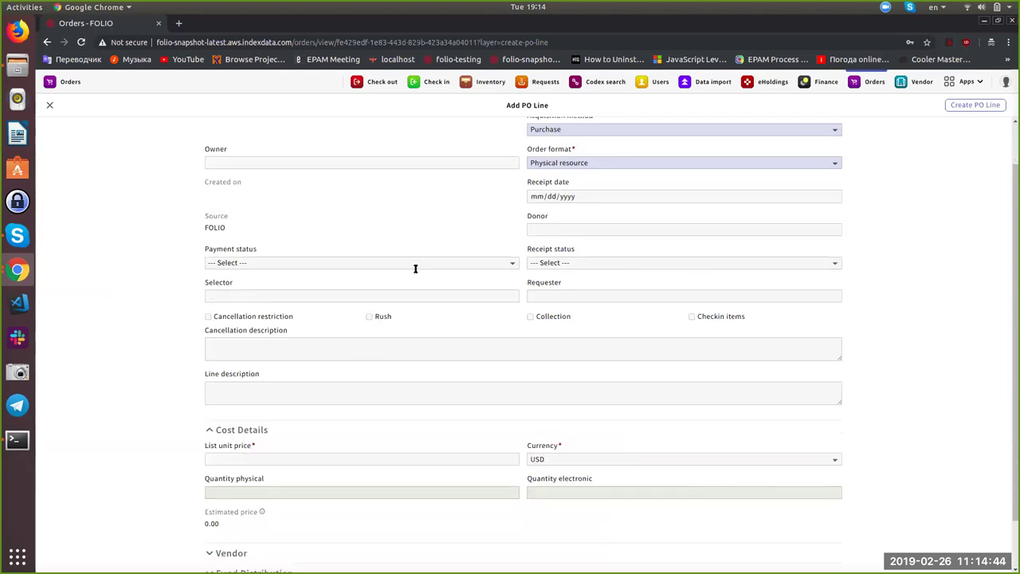
{"action": "scroll", "coordinate": [367, 371], "scroll_direction": "down", "scroll_amount": 1}
{"action": "left_click", "coordinate": [358, 404]}
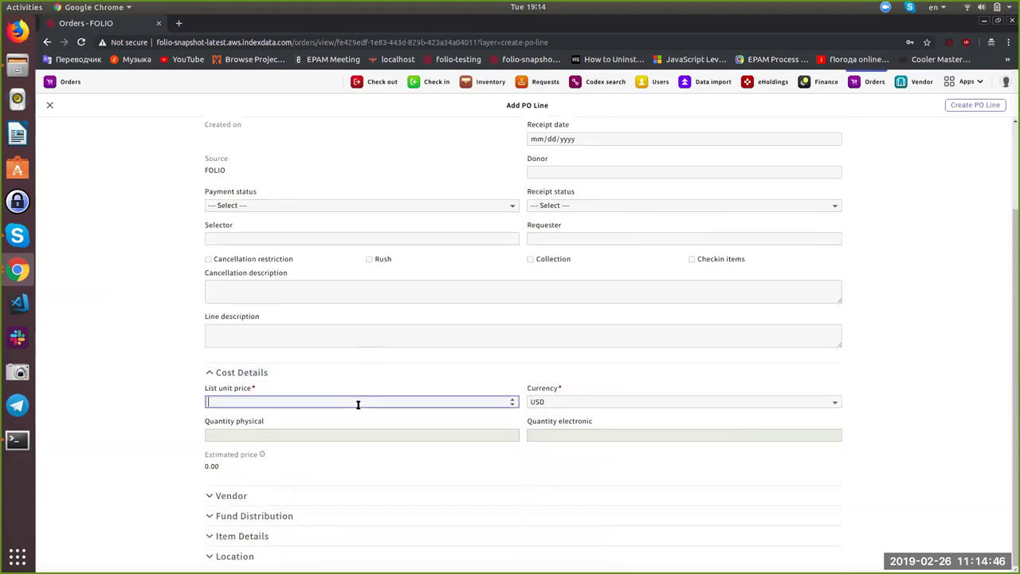
{"action": "type", "text": "3.33"}
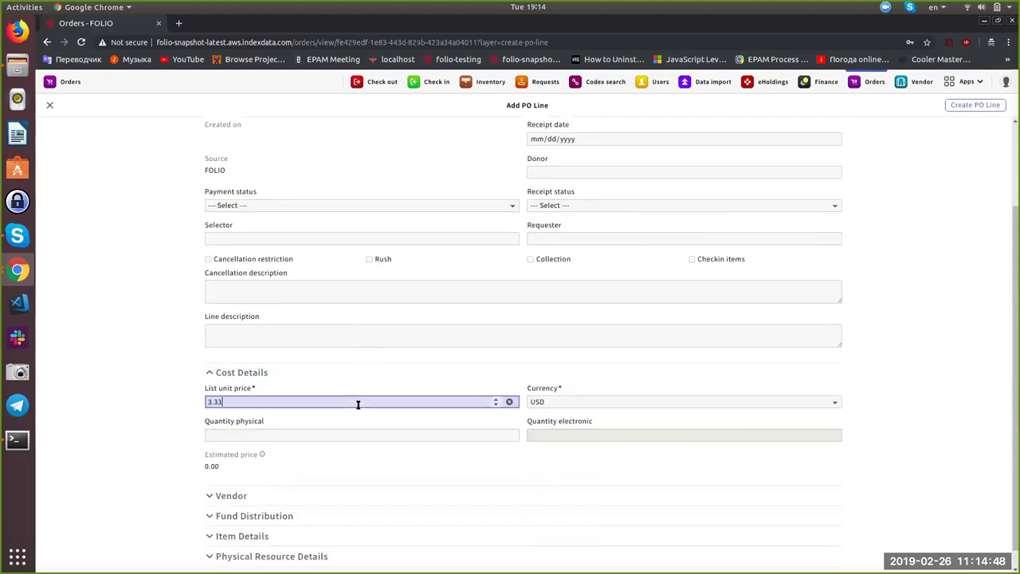
{"action": "left_click", "coordinate": [347, 432]}
{"action": "type", "text": "3"}
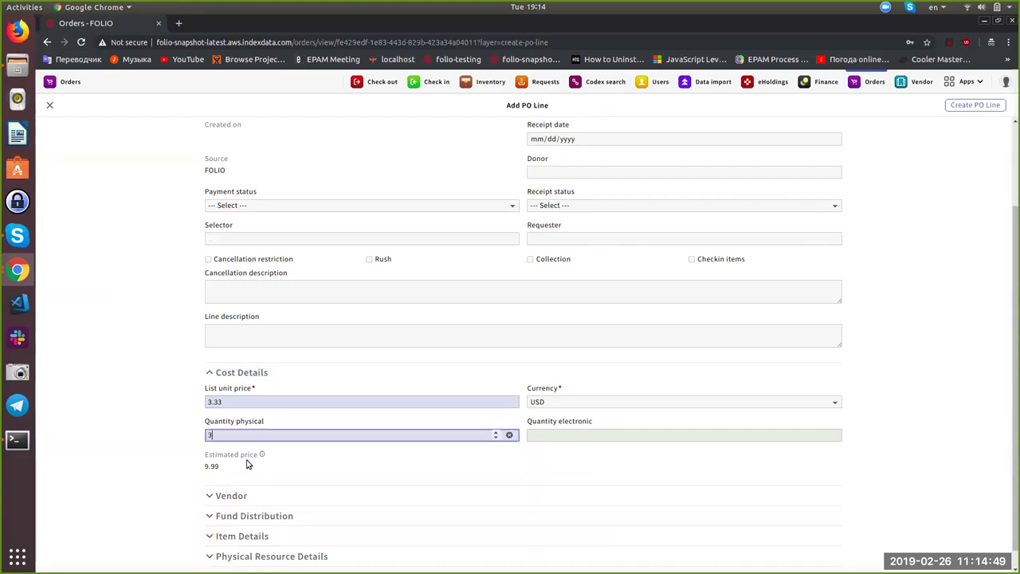
{"action": "left_click", "coordinate": [178, 479]}
Step: Fill the PO line's item details from the inventory instance "Bridget Jones's Baby: the diaries"
{"action": "scroll", "coordinate": [179, 478], "scroll_direction": "down", "scroll_amount": 1}
{"action": "left_click", "coordinate": [234, 524]}
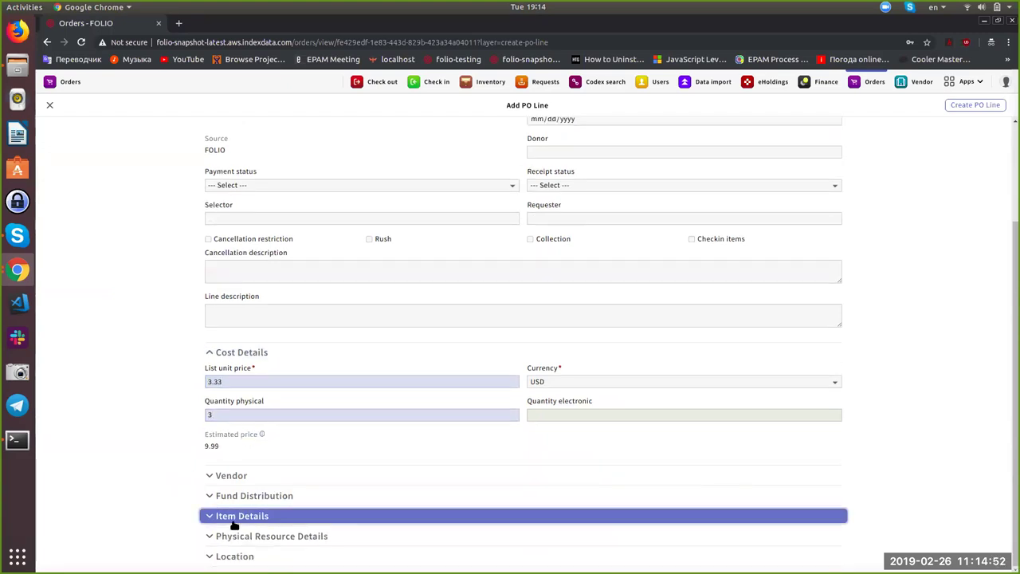
{"action": "scroll", "coordinate": [346, 527], "scroll_direction": "down", "scroll_amount": 3}
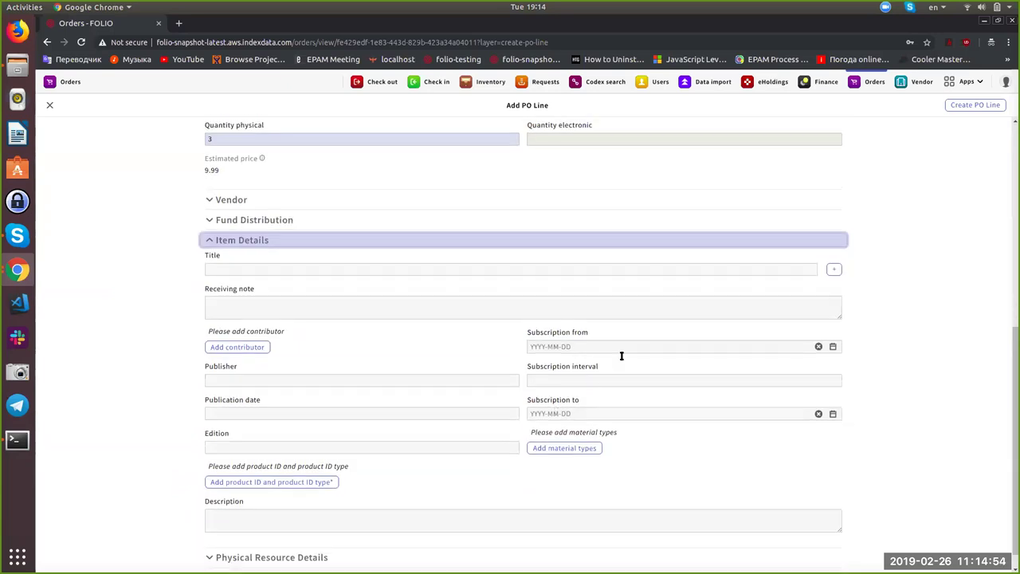
{"action": "left_click", "coordinate": [835, 272]}
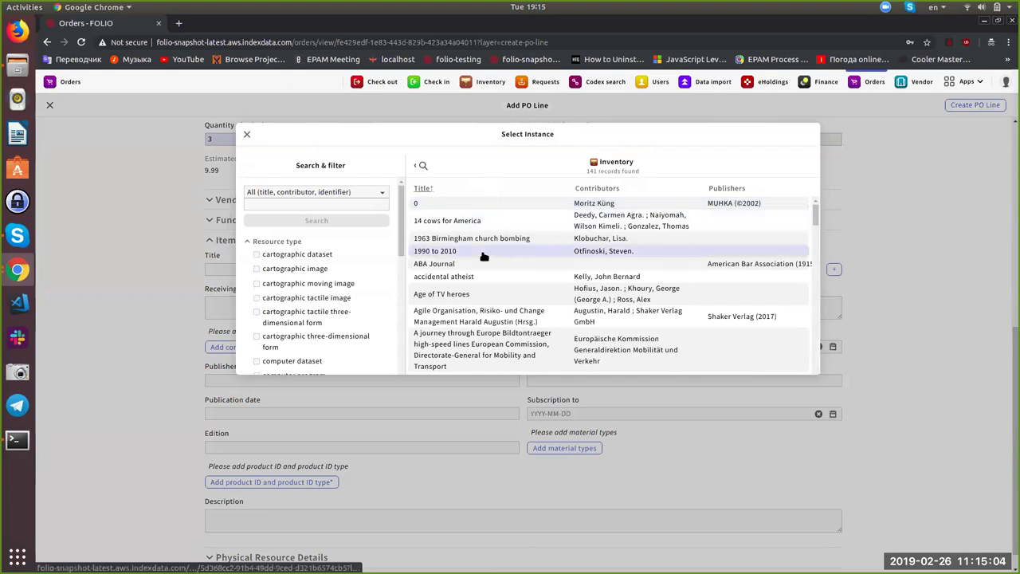
{"action": "scroll", "coordinate": [484, 255], "scroll_direction": "down", "scroll_amount": 2}
{"action": "scroll", "coordinate": [483, 256], "scroll_direction": "down", "scroll_amount": 3}
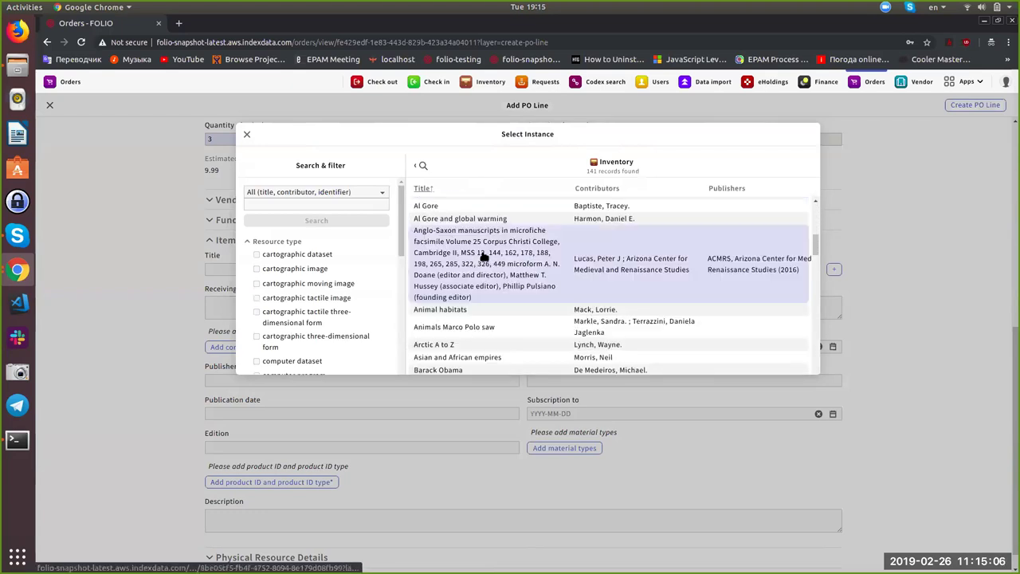
{"action": "scroll", "coordinate": [483, 255], "scroll_direction": "up", "scroll_amount": 1}
{"action": "scroll", "coordinate": [483, 255], "scroll_direction": "down", "scroll_amount": 2}
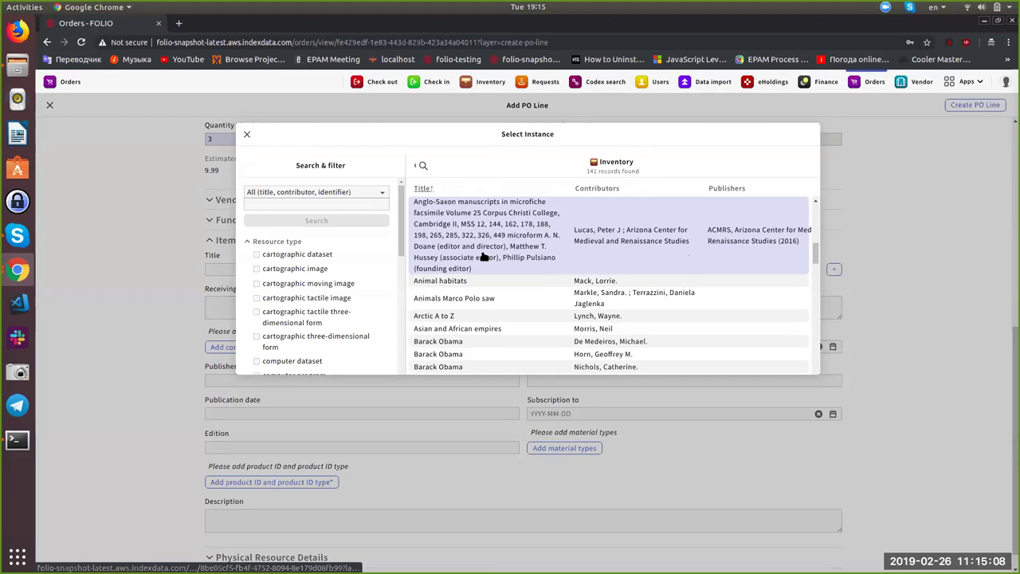
{"action": "scroll", "coordinate": [484, 256], "scroll_direction": "down", "scroll_amount": 3}
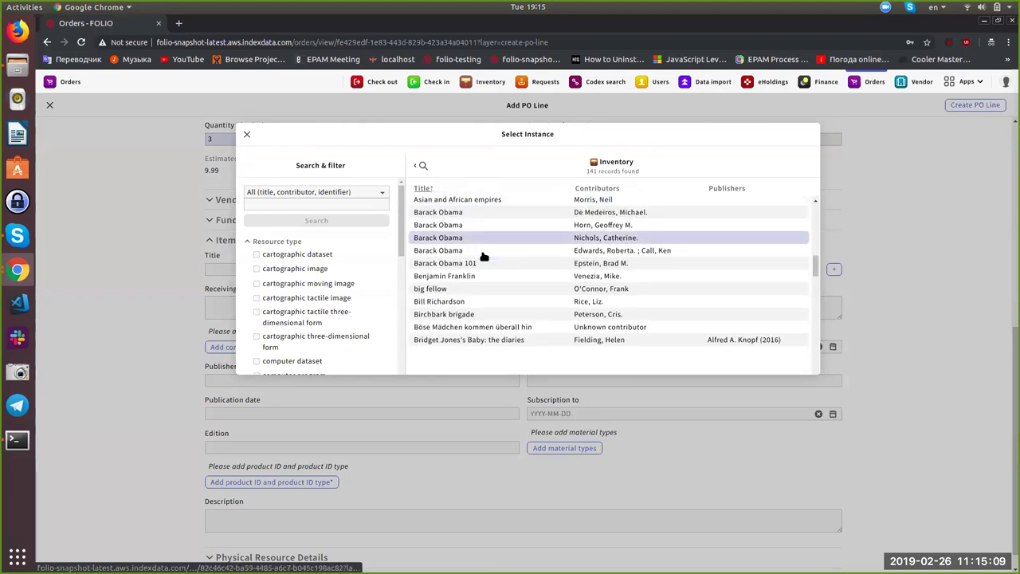
{"action": "left_click", "coordinate": [481, 340]}
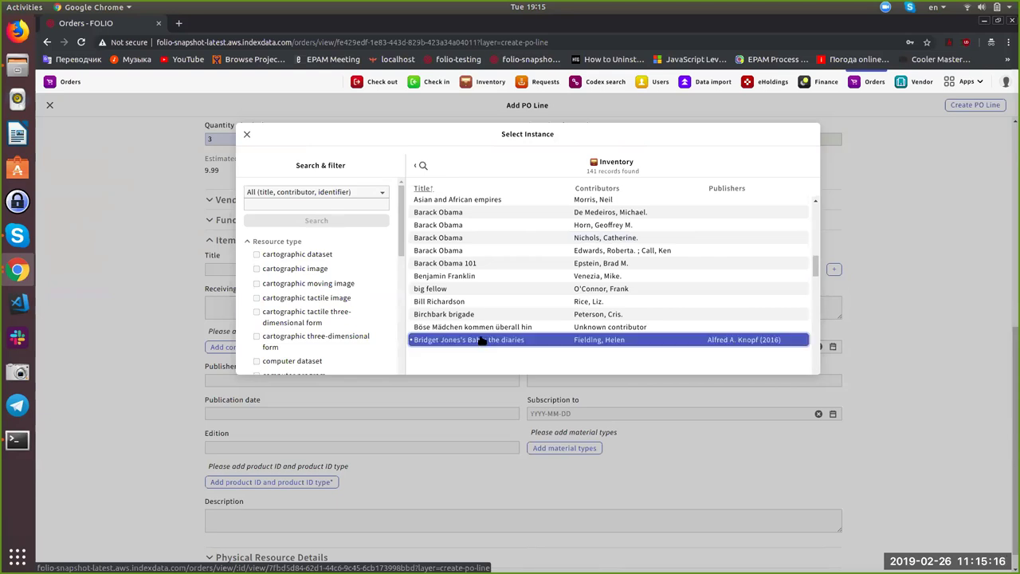
Step: Add a material type to the item details and set it to book
{"action": "scroll", "coordinate": [375, 401], "scroll_direction": "down", "scroll_amount": 2}
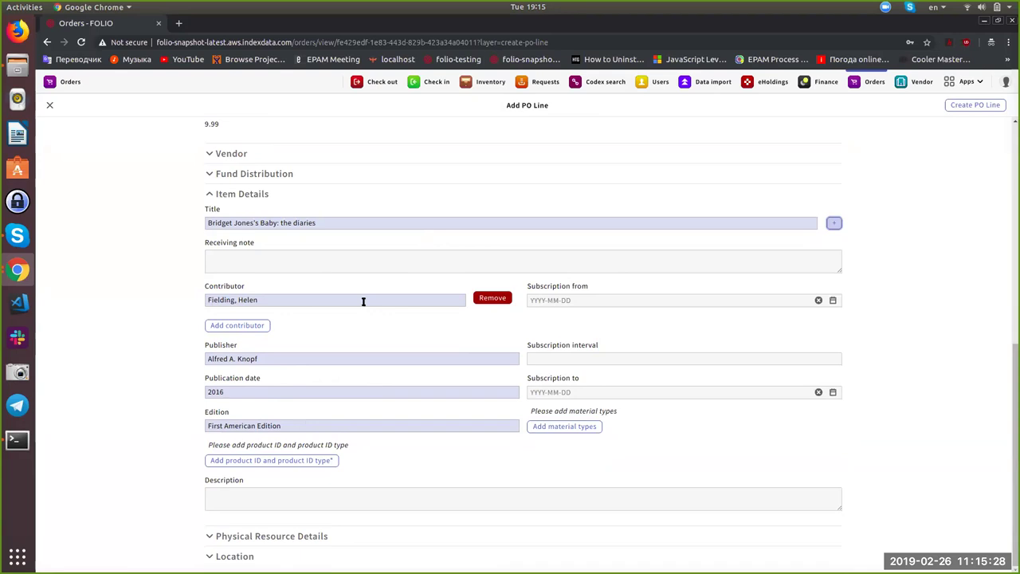
{"action": "left_click", "coordinate": [558, 426]}
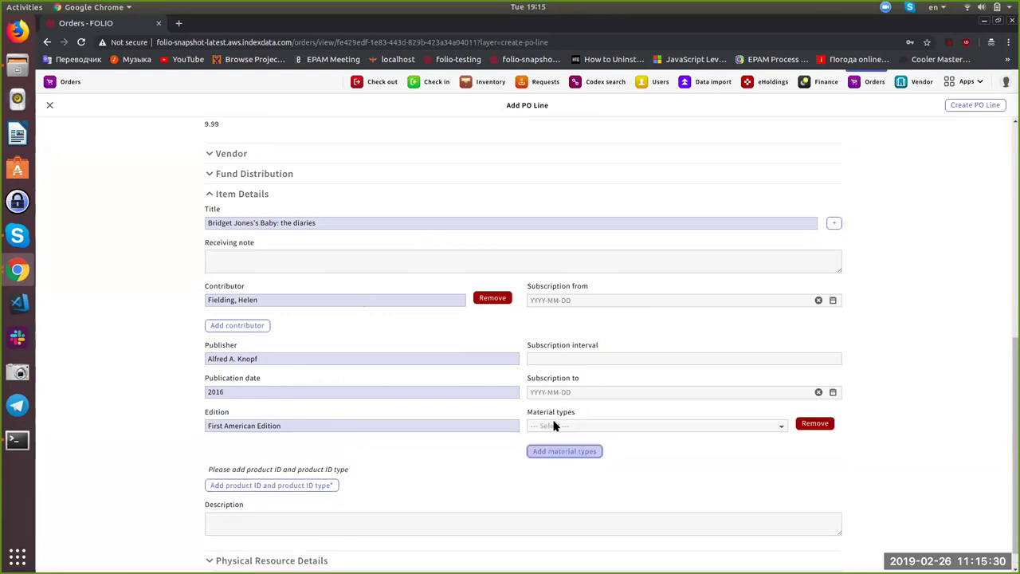
{"action": "left_click", "coordinate": [556, 426]}
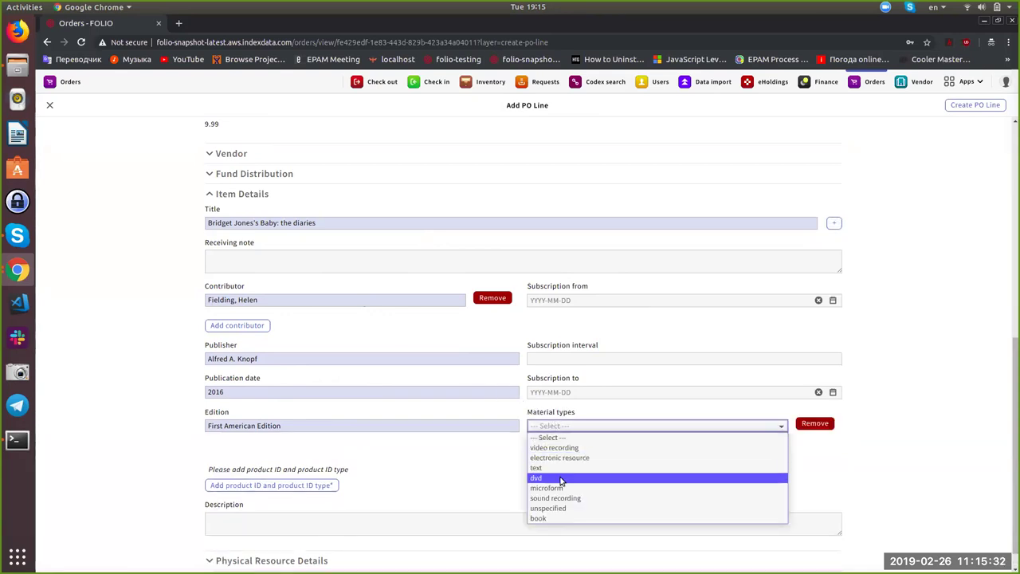
{"action": "left_click", "coordinate": [552, 518]}
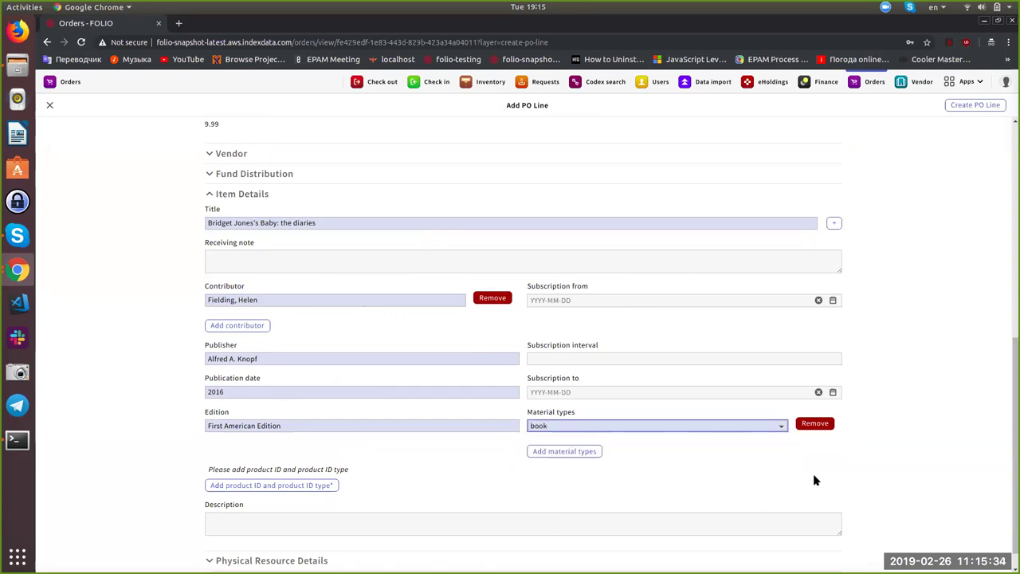
{"action": "scroll", "coordinate": [840, 477], "scroll_direction": "down", "scroll_amount": 1}
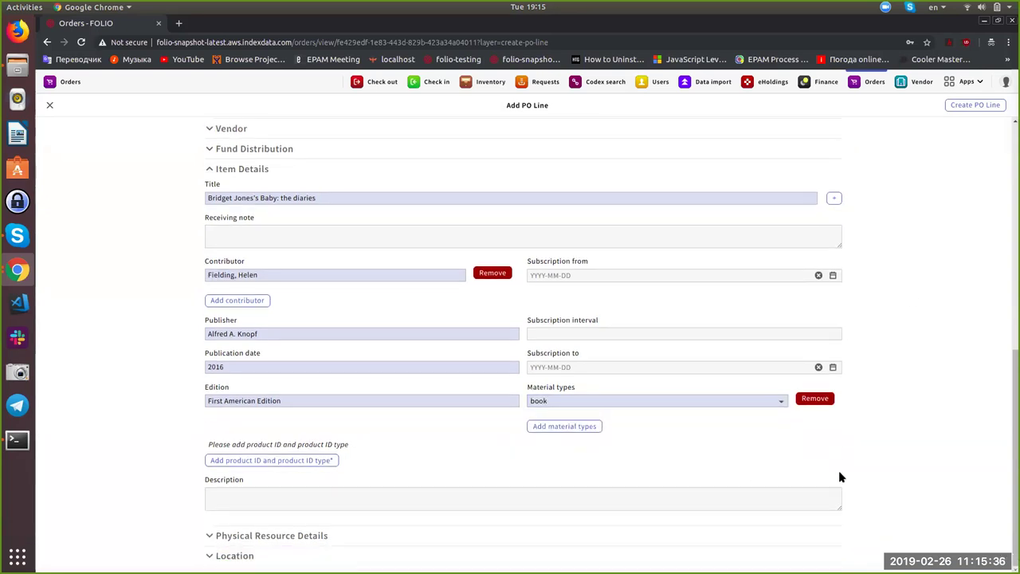
Step: Create the PO line and review the item details and location of the order's new Purchase line
{"action": "left_click", "coordinate": [966, 106]}
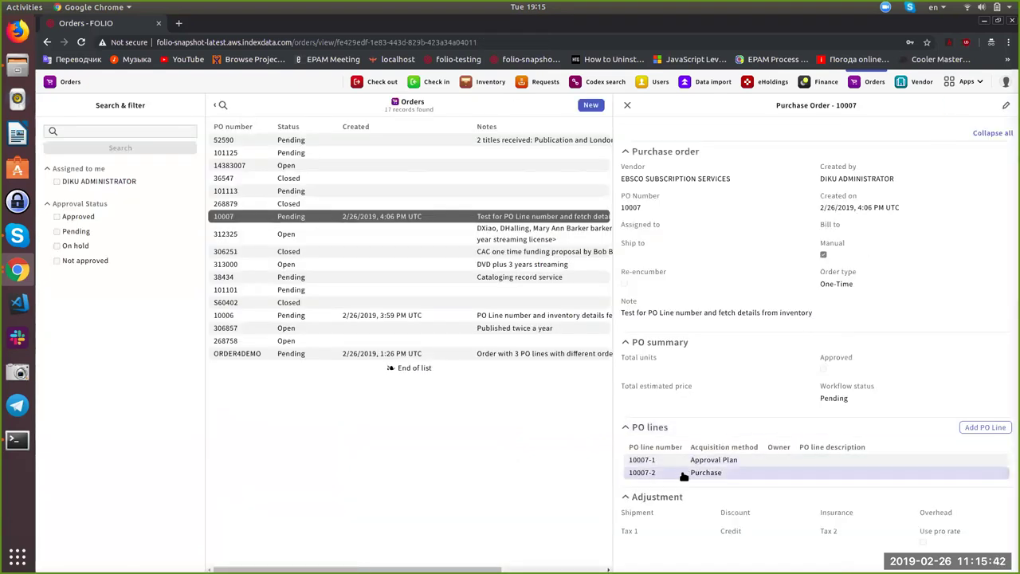
{"action": "left_click", "coordinate": [687, 472]}
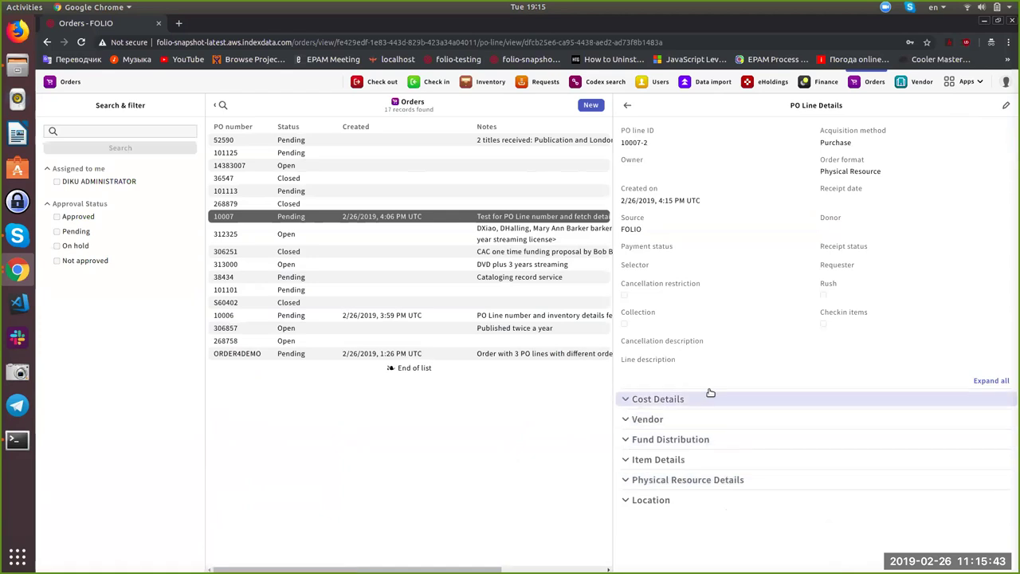
{"action": "left_click", "coordinate": [683, 461]}
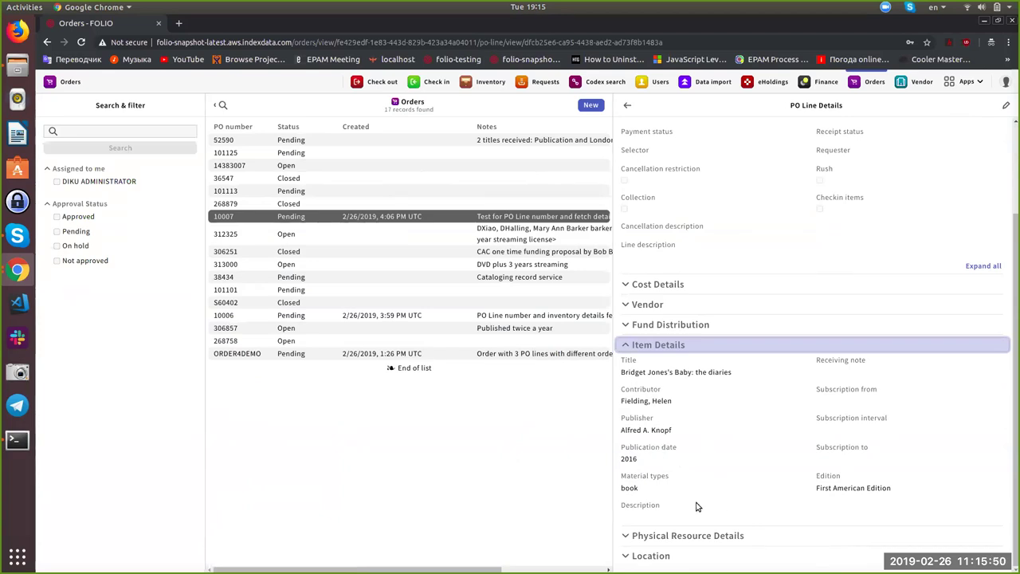
{"action": "scroll", "coordinate": [697, 505], "scroll_direction": "up", "scroll_amount": 1}
{"action": "scroll", "coordinate": [697, 505], "scroll_direction": "down", "scroll_amount": 1}
{"action": "left_click", "coordinate": [686, 554]}
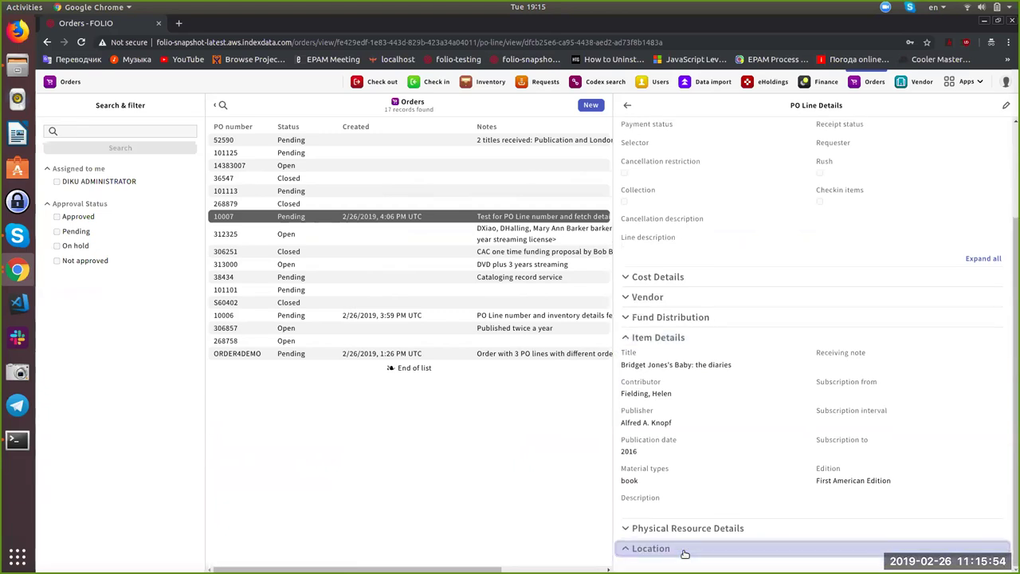
{"action": "left_click", "coordinate": [685, 553]}
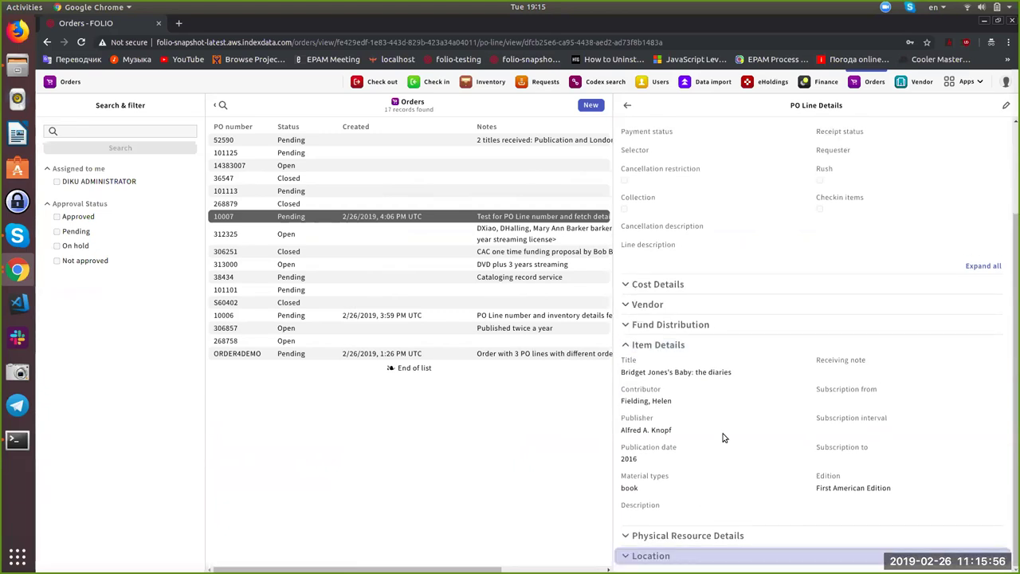
{"action": "scroll", "coordinate": [727, 405], "scroll_direction": "up", "scroll_amount": 3}
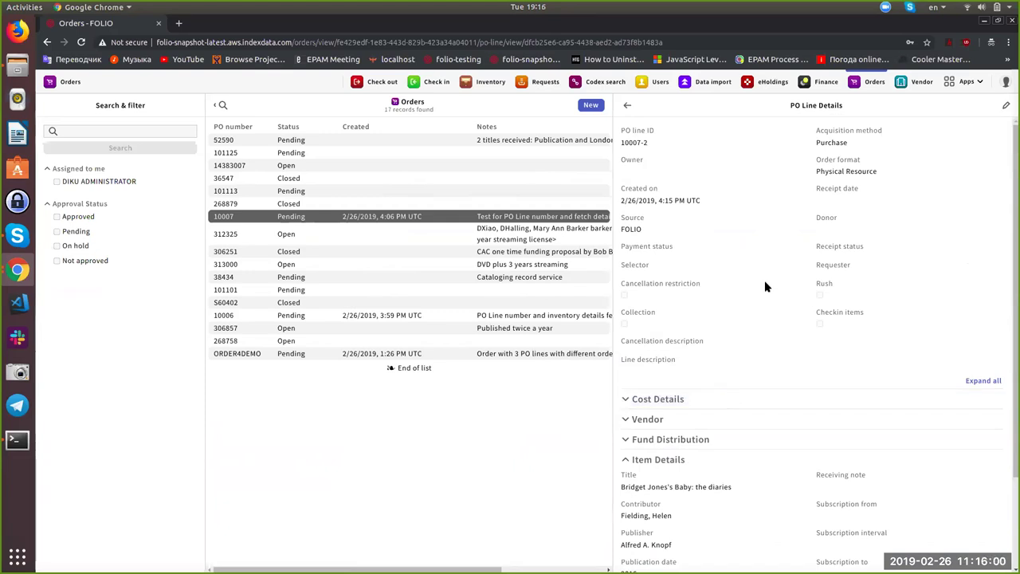
Step: Open the pending order noted as having 3 PO lines with different order formats, and open its Harry Potter (Book 1) line for editing
{"action": "left_click", "coordinate": [531, 26]}
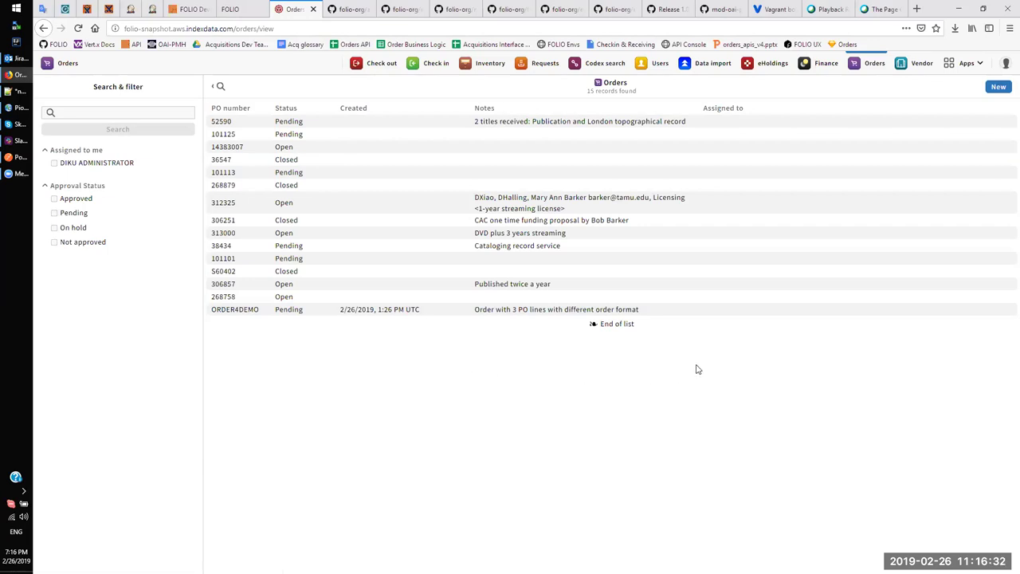
{"action": "left_click", "coordinate": [304, 311]}
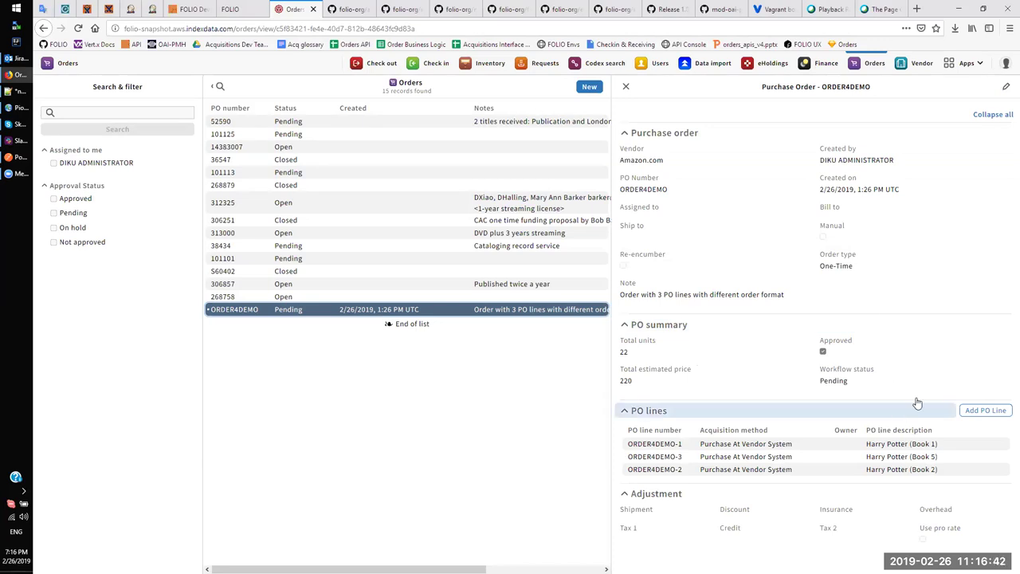
{"action": "left_click", "coordinate": [827, 447]}
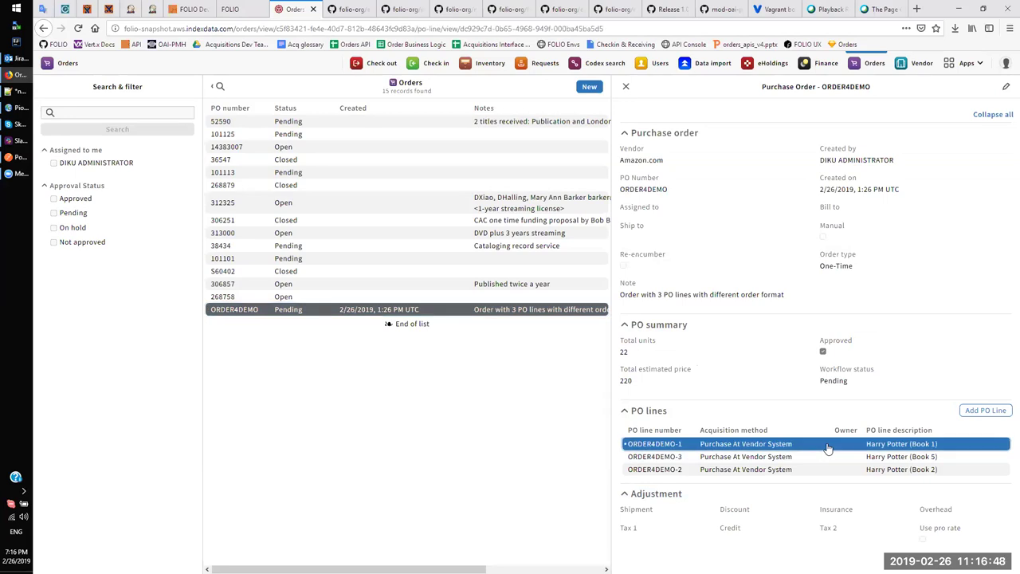
{"action": "left_click", "coordinate": [1004, 87]}
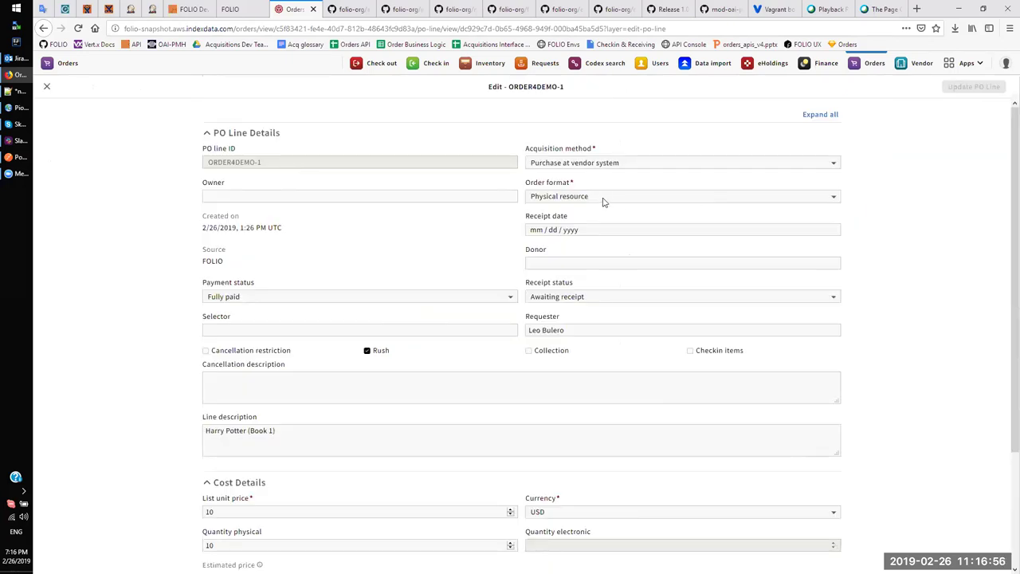
Step: Try a physical quantity of 9 in the PO line's cost details, and restore it to 10
{"action": "scroll", "coordinate": [726, 239], "scroll_direction": "down", "scroll_amount": 3}
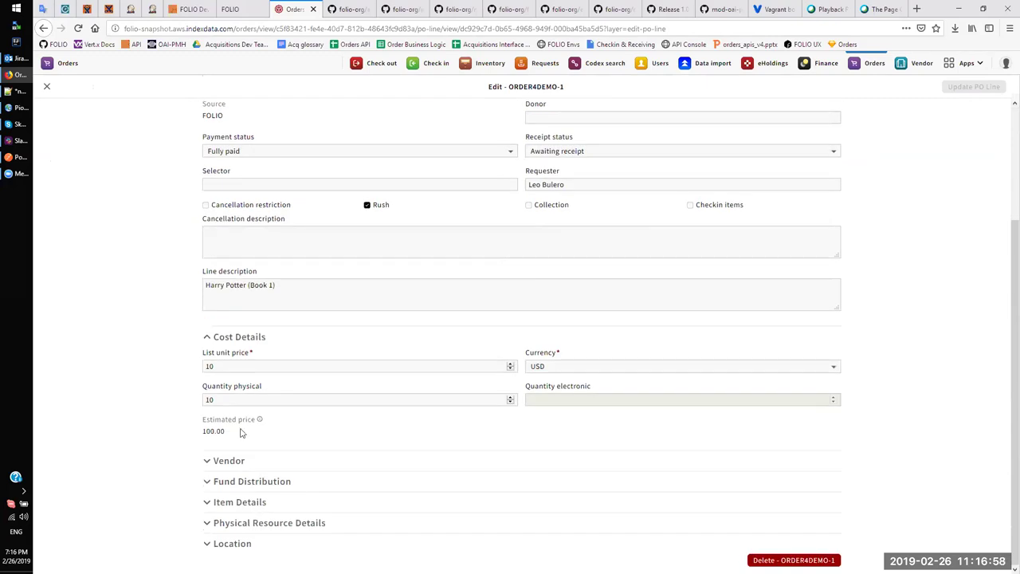
{"action": "double_click", "coordinate": [234, 398]}
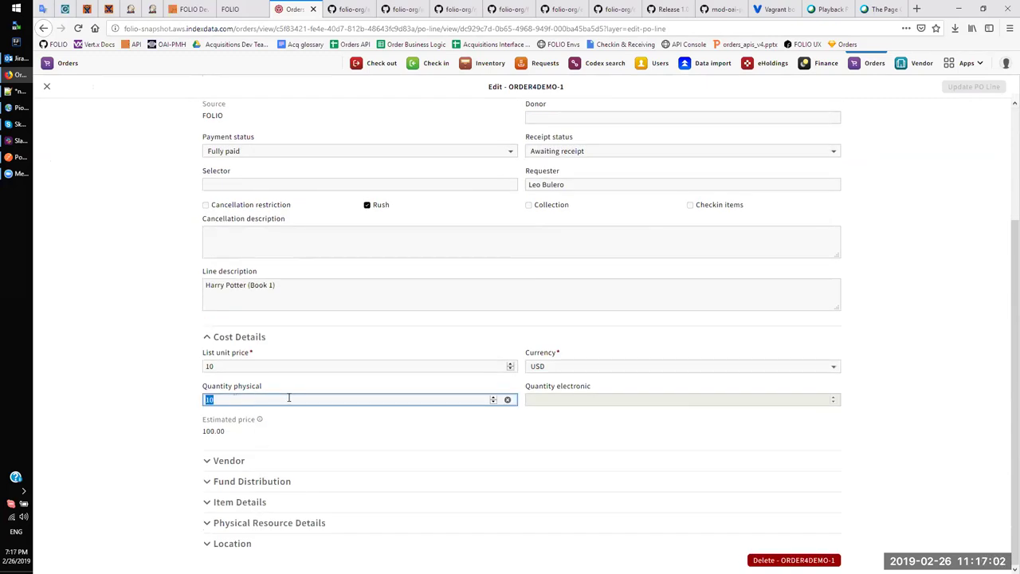
{"action": "type", "text": "7"}
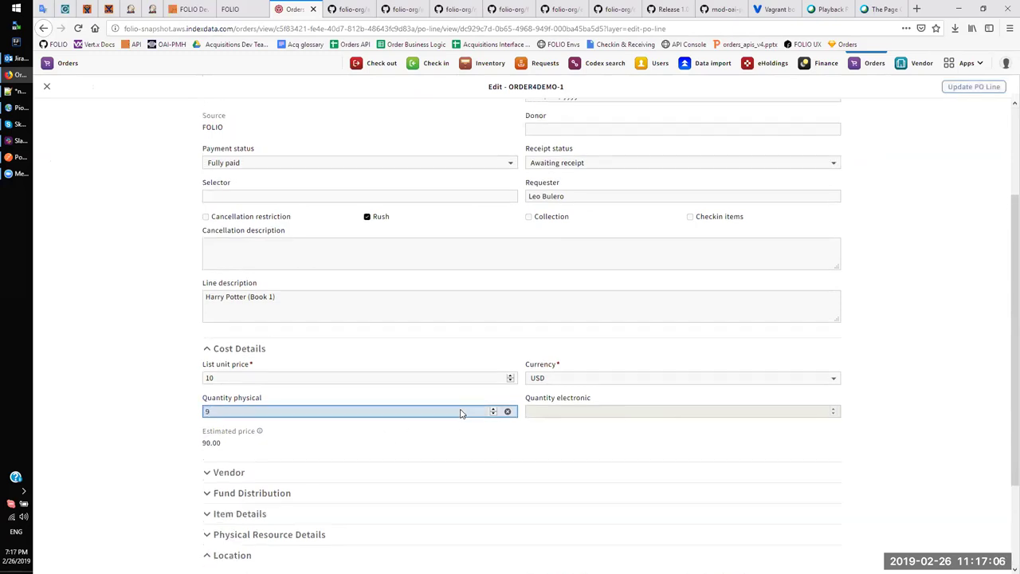
{"action": "scroll", "coordinate": [478, 431], "scroll_direction": "up", "scroll_amount": 1}
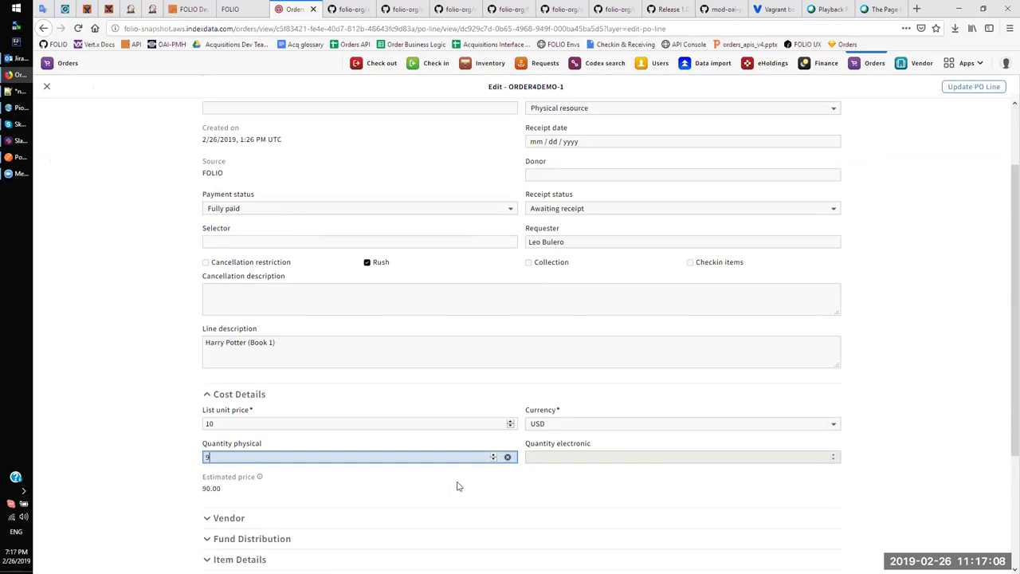
{"action": "type", "text": "10"}
{"action": "scroll", "coordinate": [468, 471], "scroll_direction": "down", "scroll_amount": 3}
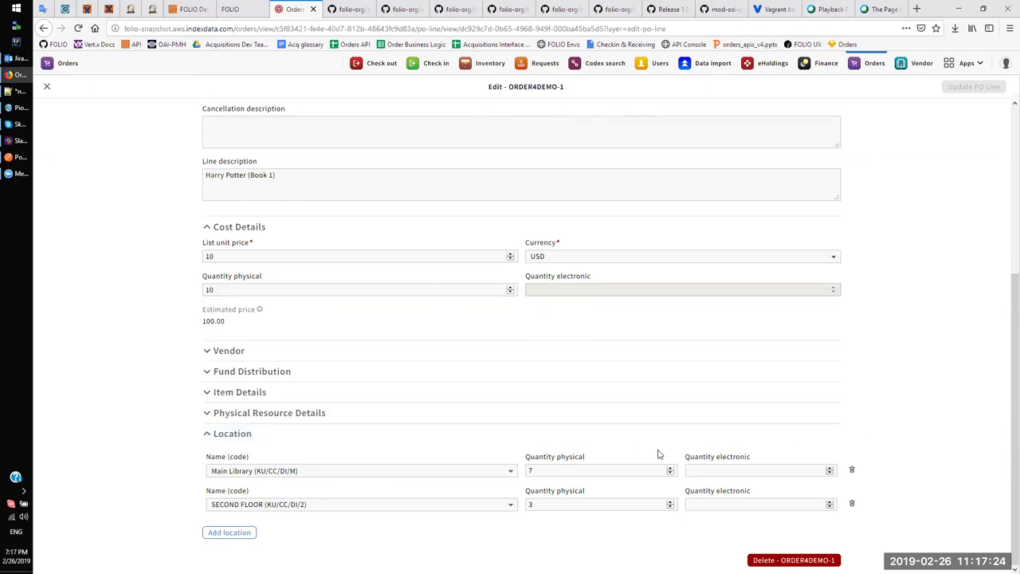
Step: Try a physical quantity of 8 for the Main Library location, and restore it to 7
{"action": "double_click", "coordinate": [566, 471]}
{"action": "left_click", "coordinate": [654, 468]}
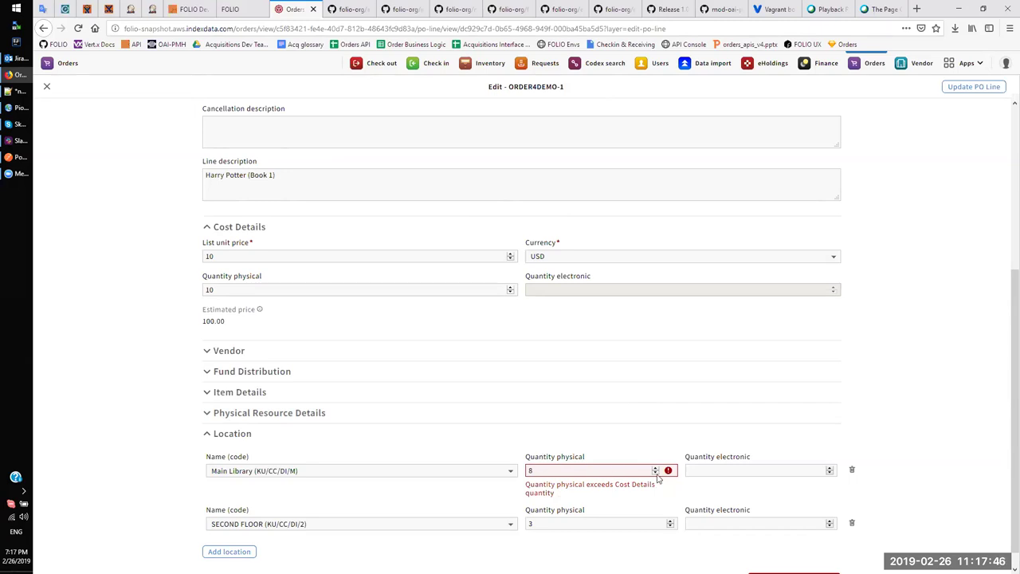
{"action": "left_click", "coordinate": [655, 475]}
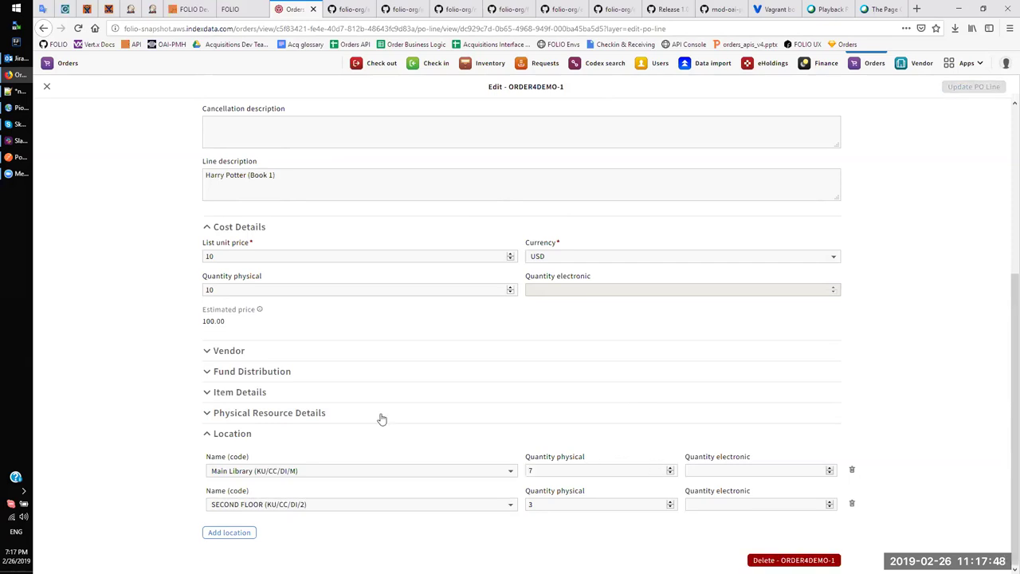
Step: Review the item details and order format of the Harry Potter (Book 1) line, and close its edit form
{"action": "left_click", "coordinate": [271, 394]}
{"action": "scroll", "coordinate": [907, 324], "scroll_direction": "down", "scroll_amount": 2}
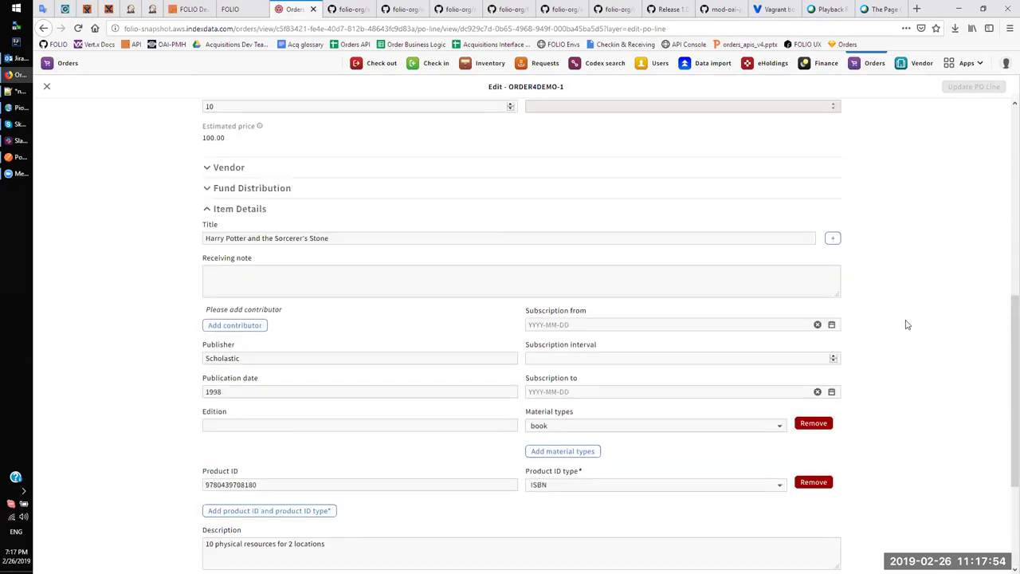
{"action": "scroll", "coordinate": [906, 324], "scroll_direction": "down", "scroll_amount": 1}
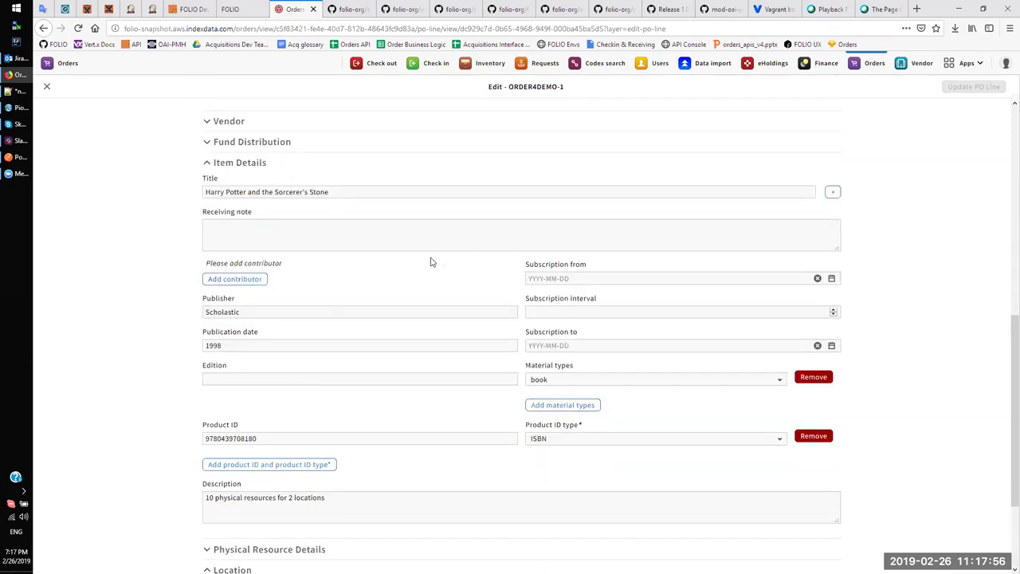
{"action": "left_click", "coordinate": [351, 193]}
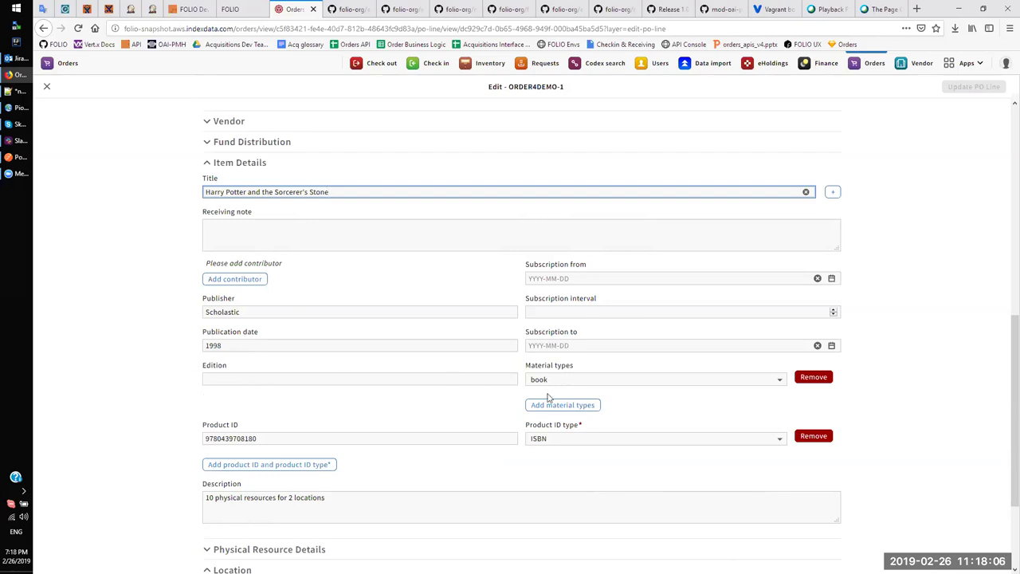
{"action": "scroll", "coordinate": [885, 289], "scroll_direction": "up", "scroll_amount": 4}
{"action": "scroll", "coordinate": [871, 279], "scroll_direction": "up", "scroll_amount": 2}
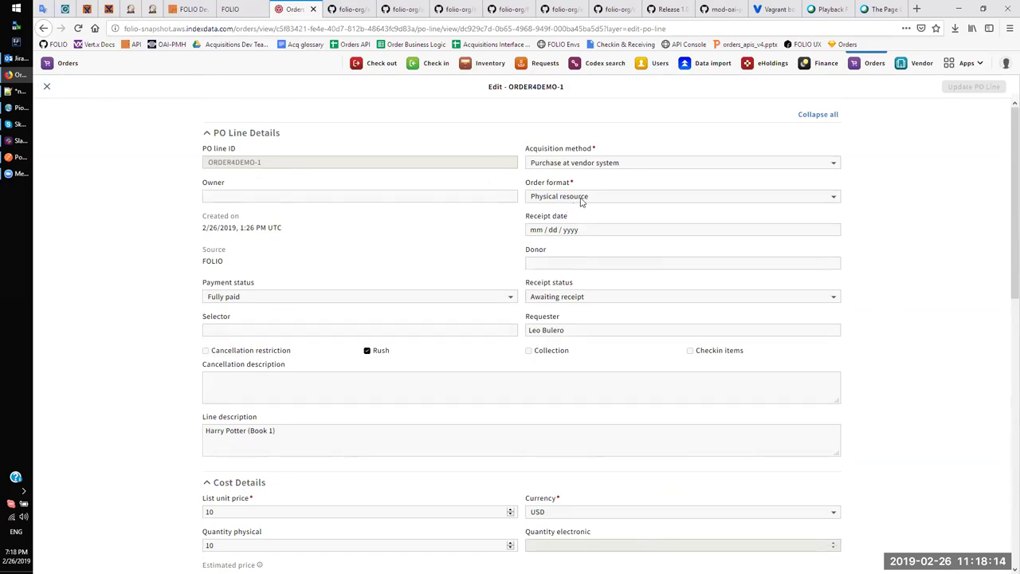
{"action": "left_click", "coordinate": [47, 90]}
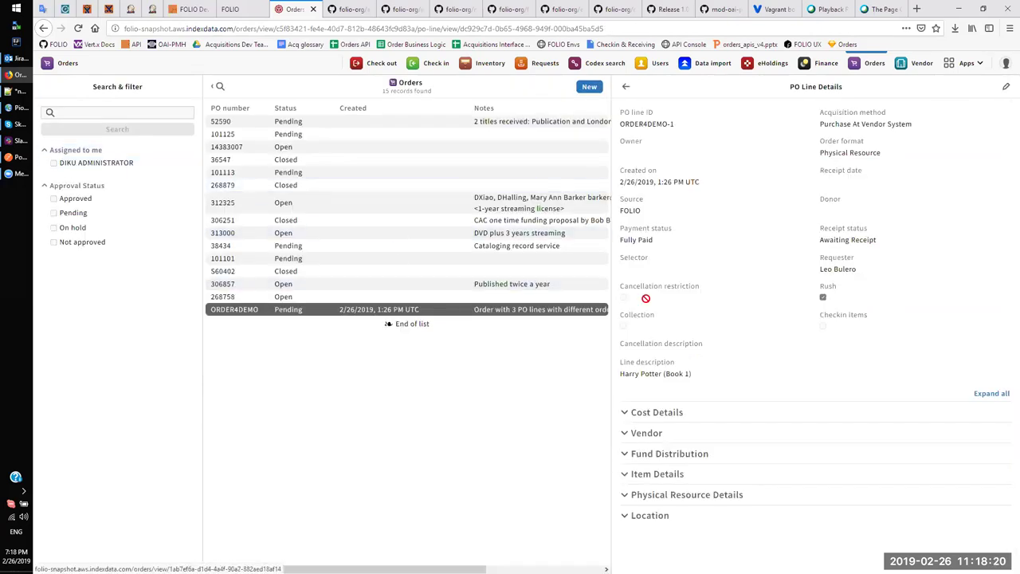
Step: Open the Harry Potter (Book 2) PO line and examine its order format, item details and e-resources details
{"action": "left_click", "coordinate": [627, 87]}
{"action": "left_click", "coordinate": [696, 470]}
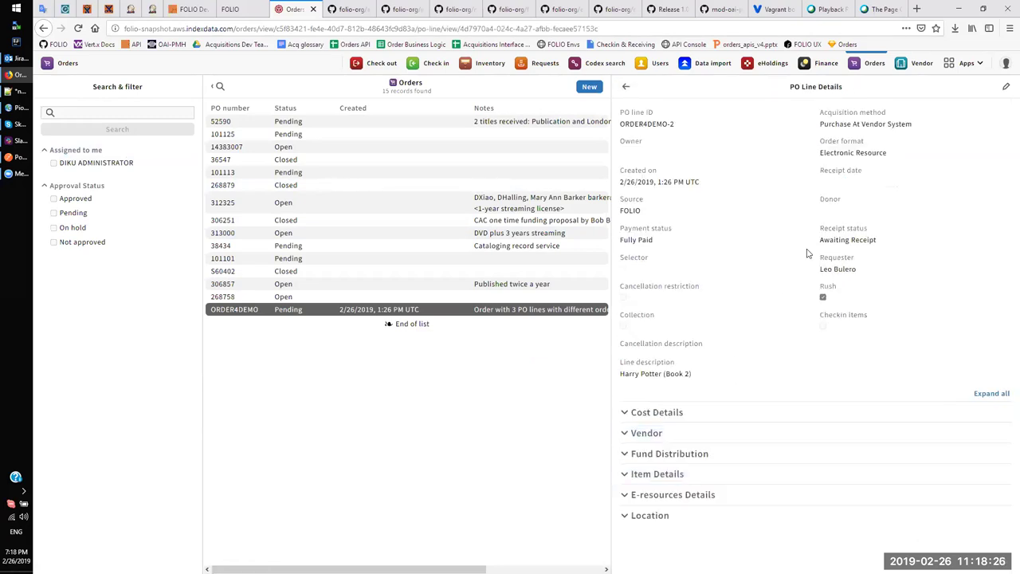
{"action": "triple_click", "coordinate": [846, 152]}
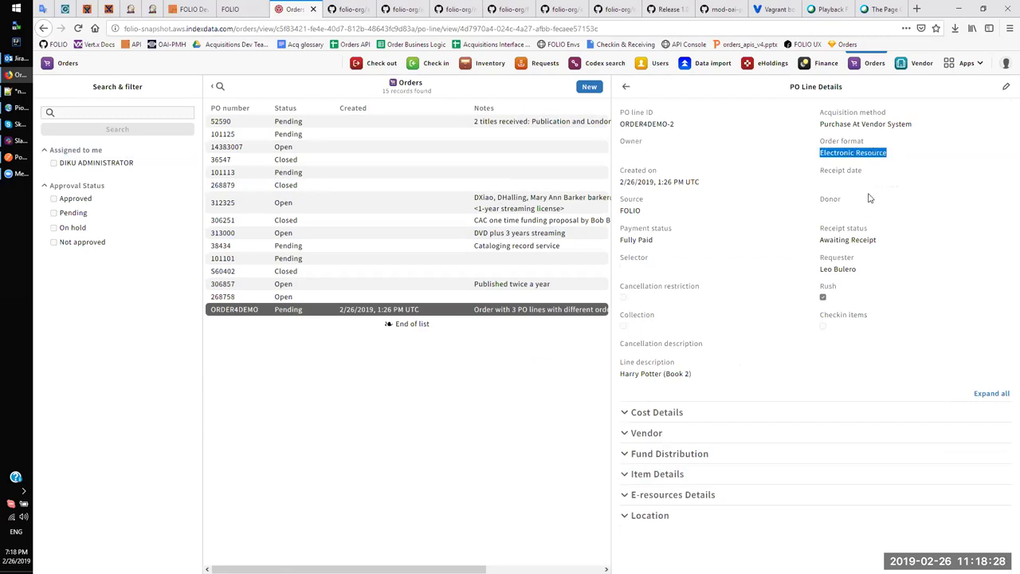
{"action": "left_click", "coordinate": [652, 474]}
{"action": "scroll", "coordinate": [787, 365], "scroll_direction": "down", "scroll_amount": 2}
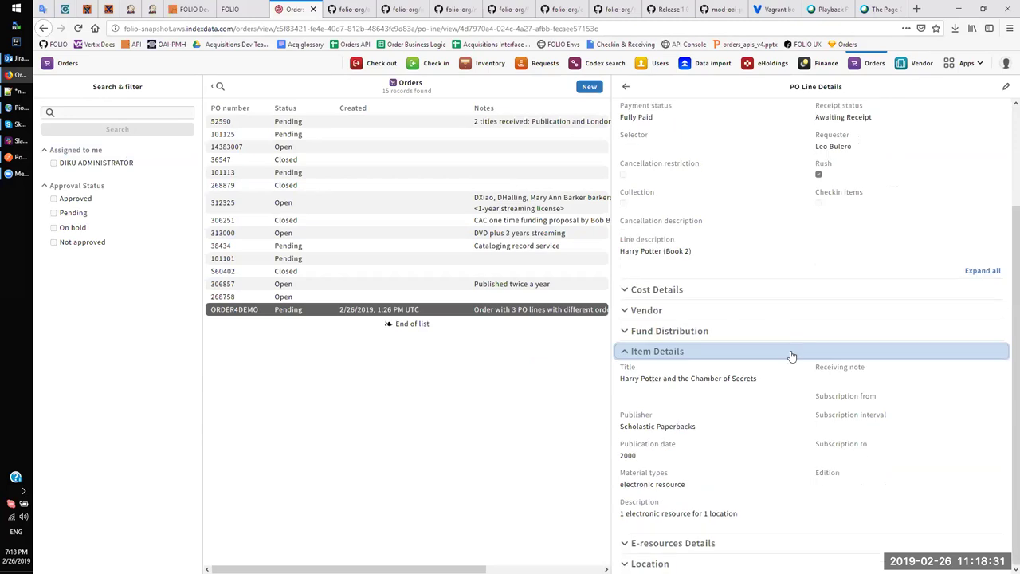
{"action": "left_click", "coordinate": [735, 352]}
{"action": "left_click", "coordinate": [675, 499]}
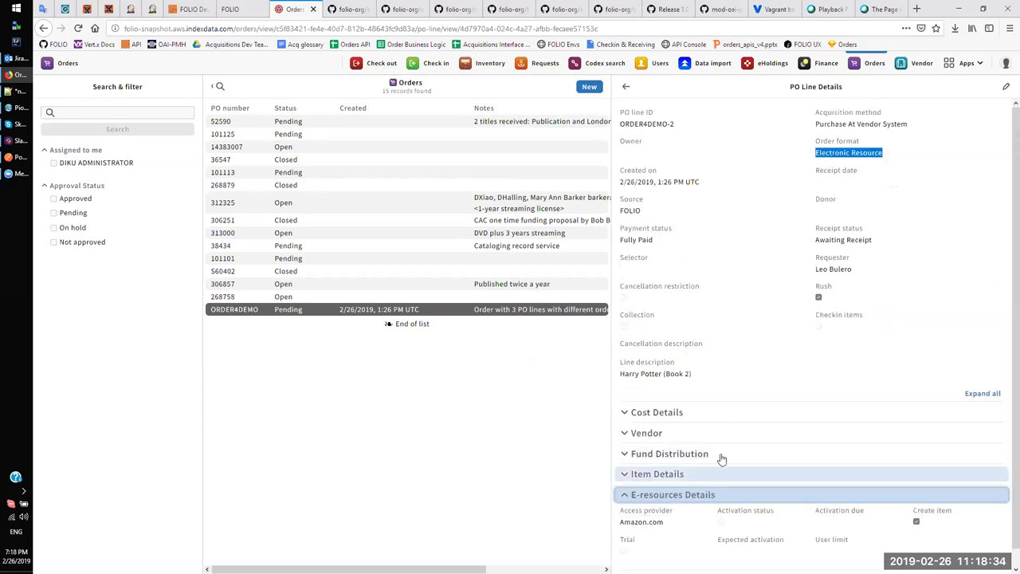
{"action": "scroll", "coordinate": [766, 405], "scroll_direction": "down", "scroll_amount": 1}
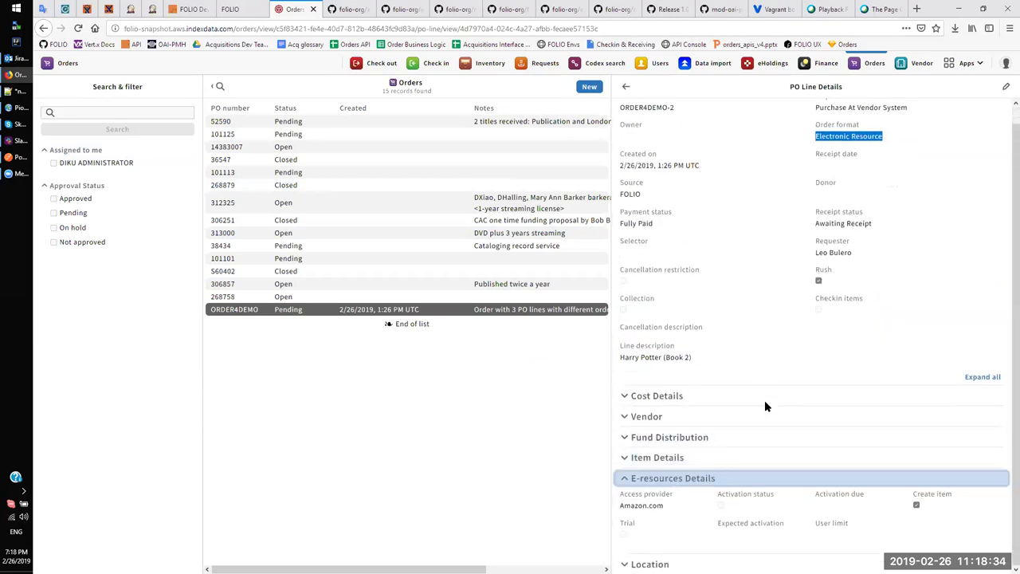
{"action": "left_click", "coordinate": [922, 503]}
Step: Check the electronic quantity in the Harry Potter (Book 2) line's cost details and in its location
{"action": "left_click", "coordinate": [649, 394]}
{"action": "scroll", "coordinate": [816, 413], "scroll_direction": "down", "scroll_amount": 1}
{"action": "double_click", "coordinate": [817, 392]}
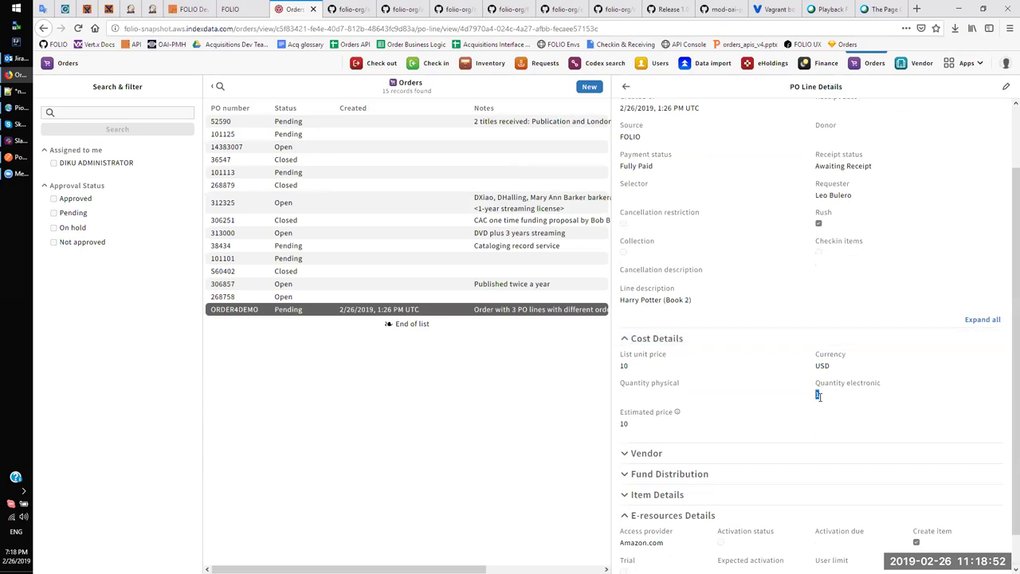
{"action": "scroll", "coordinate": [832, 403], "scroll_direction": "down", "scroll_amount": 1}
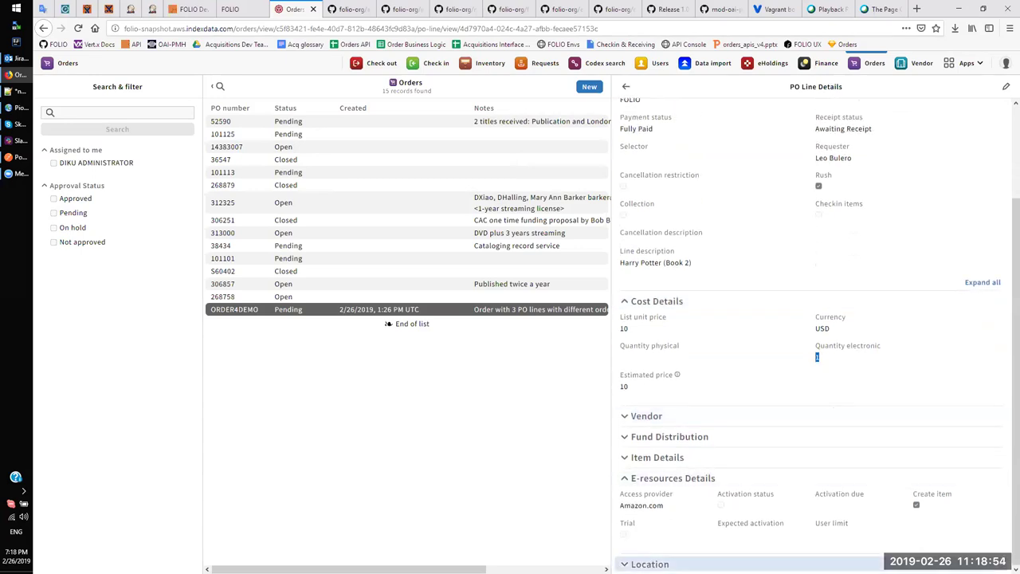
{"action": "scroll", "coordinate": [765, 479], "scroll_direction": "down", "scroll_amount": 1}
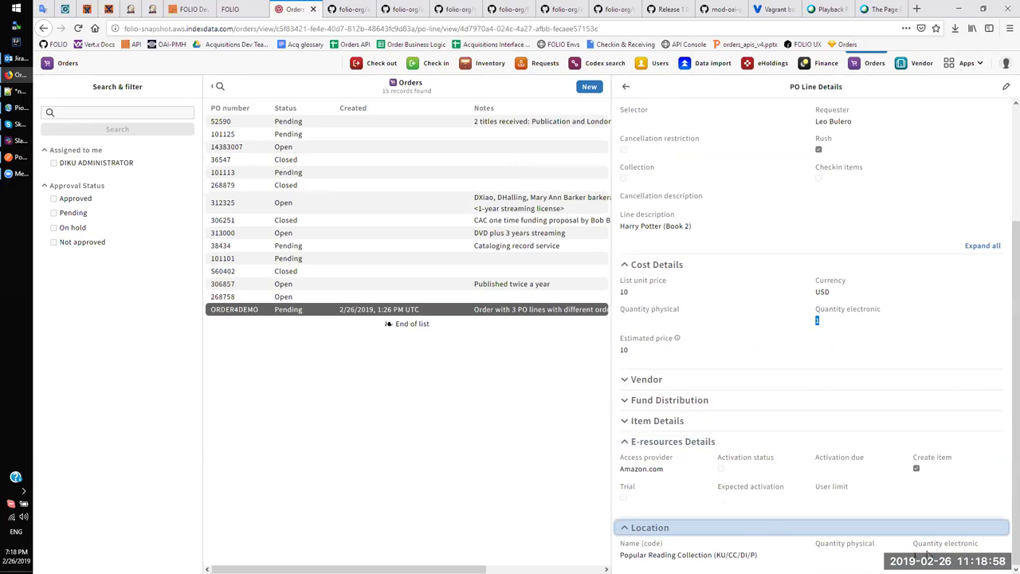
Step: Open the Harry Potter (Book 5) PO line and examine its order format, e-resources details and location quantities
{"action": "left_click", "coordinate": [626, 86]}
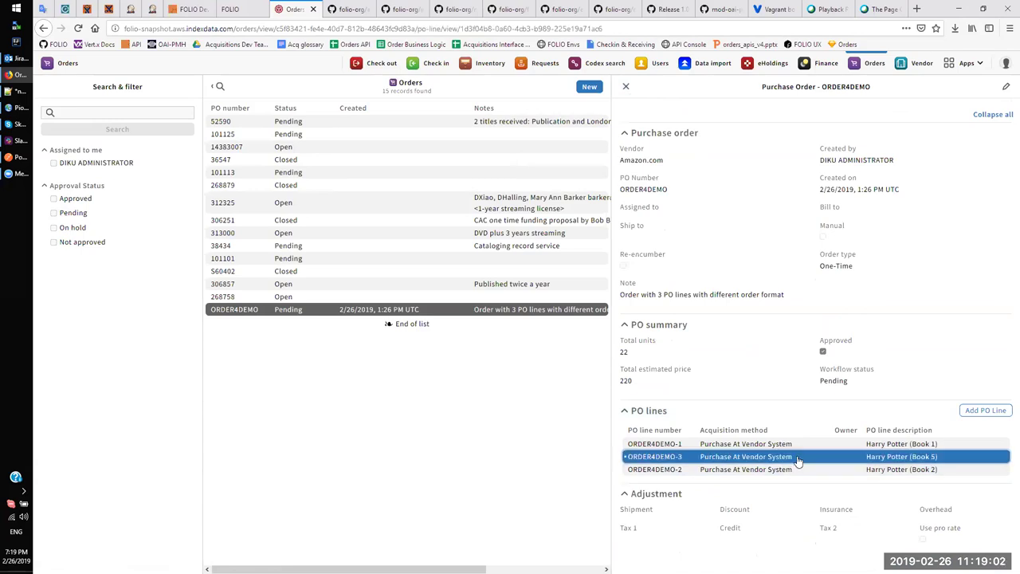
{"action": "left_click", "coordinate": [794, 456]}
{"action": "triple_click", "coordinate": [835, 153]}
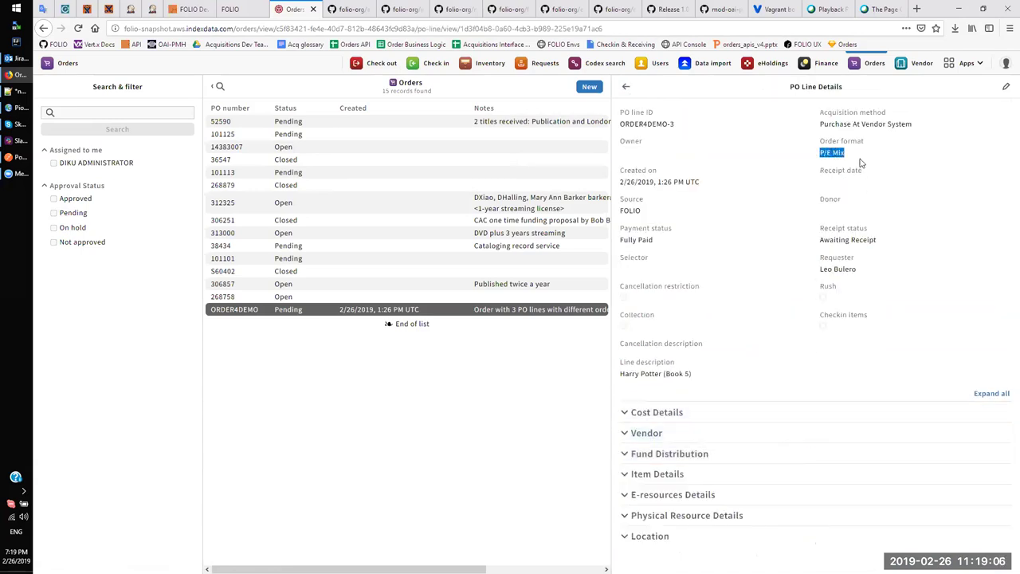
{"action": "left_click", "coordinate": [690, 495]}
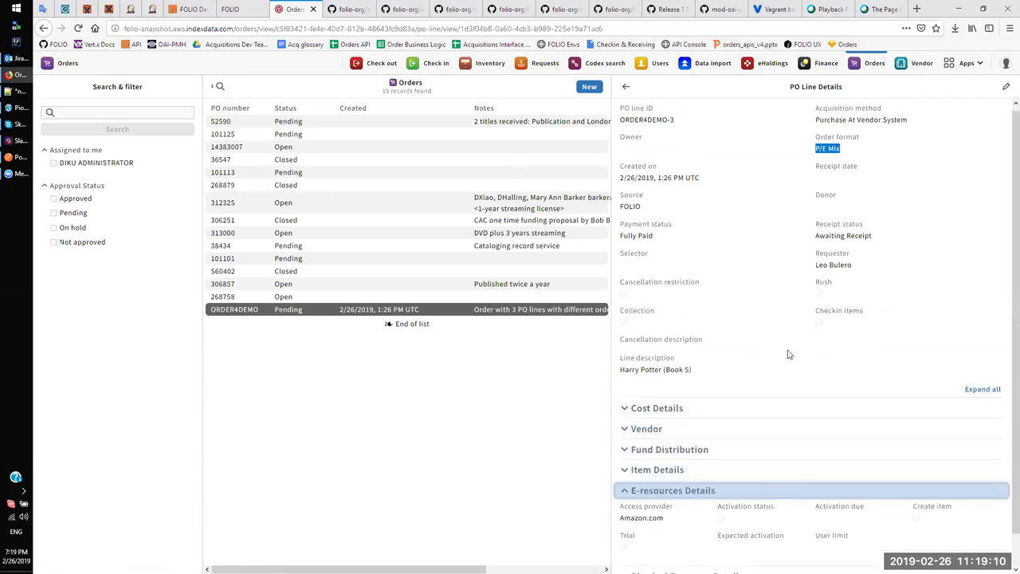
{"action": "scroll", "coordinate": [789, 353], "scroll_direction": "down", "scroll_amount": 1}
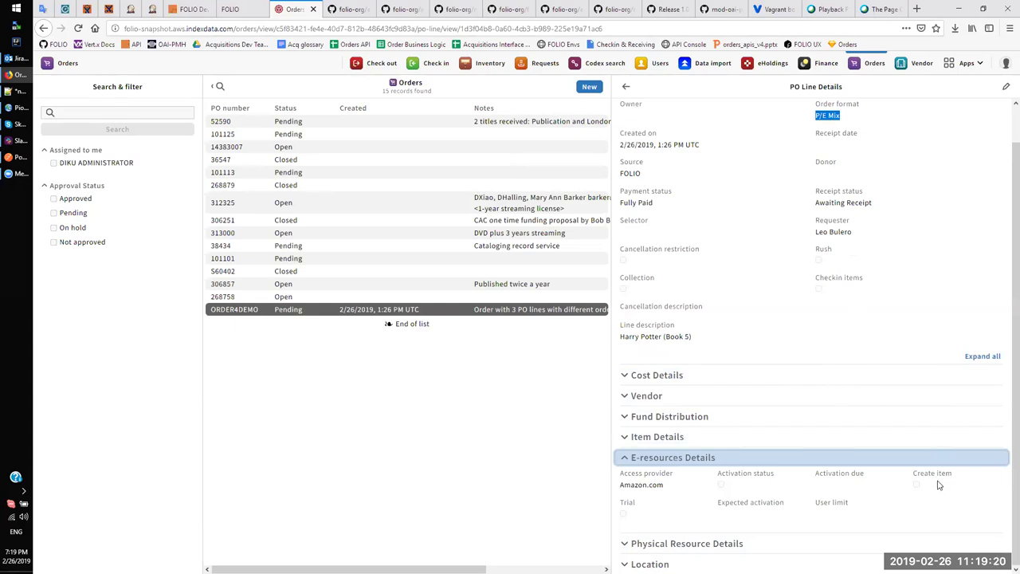
{"action": "key", "text": "Tab"}
{"action": "key", "text": "Tab"}
{"action": "key", "text": "Return"}
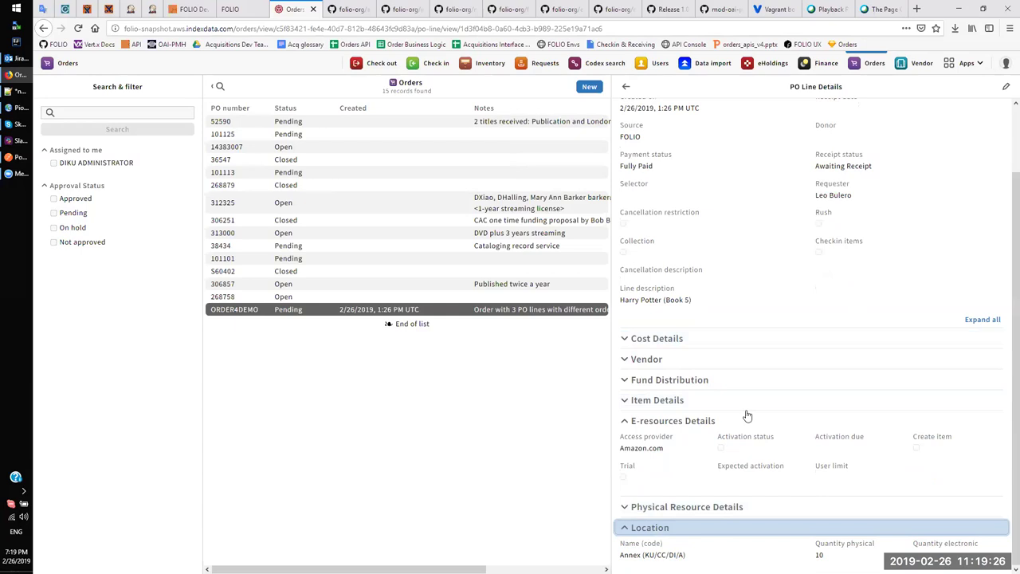
Step: Compare the quantities in the Harry Potter (Book 5) line's cost details with those in its location
{"action": "left_click", "coordinate": [671, 340]}
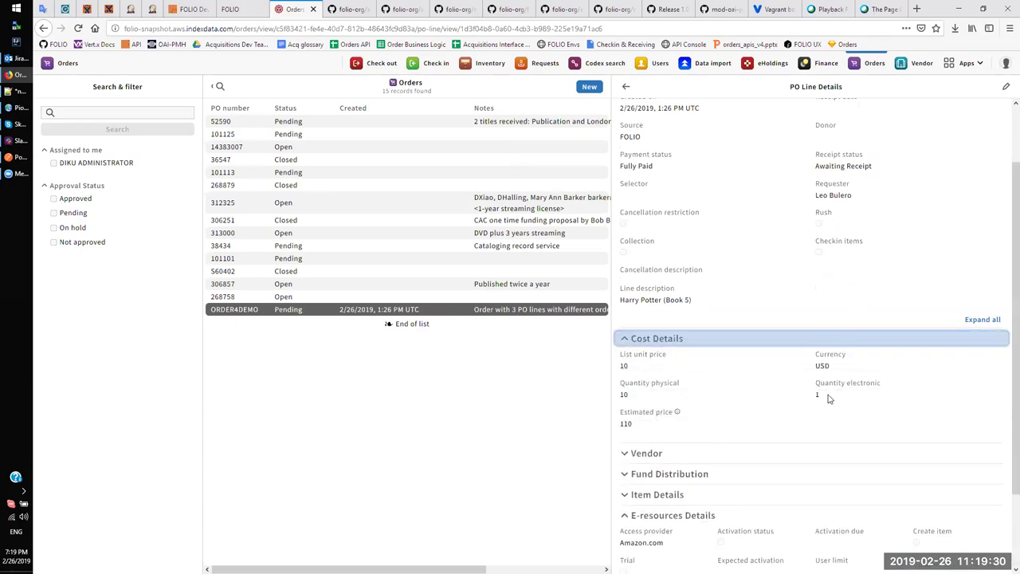
{"action": "scroll", "coordinate": [821, 510], "scroll_direction": "down", "scroll_amount": 2}
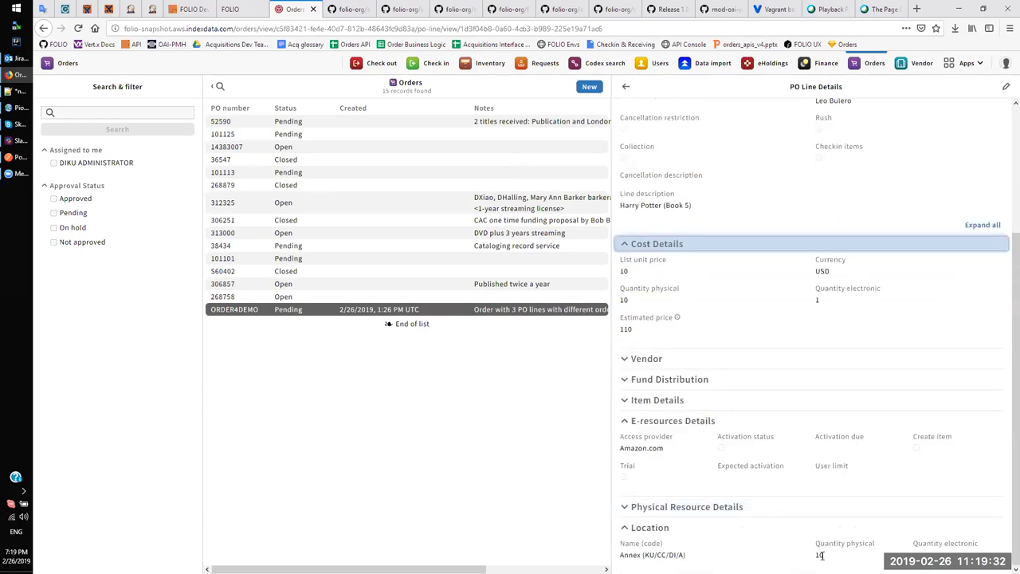
{"action": "double_click", "coordinate": [819, 555]}
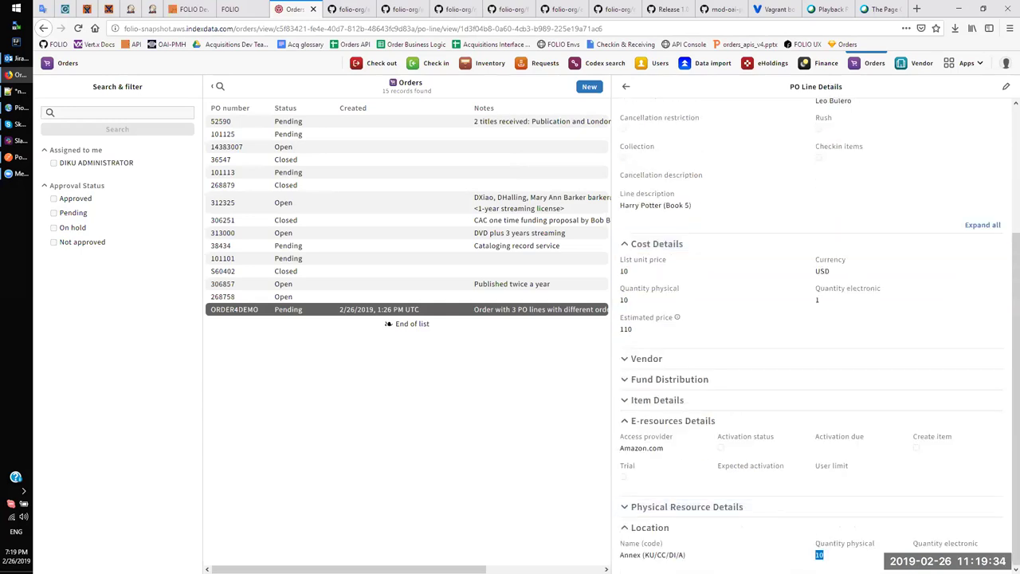
Step: Return to the ORDER4DEMO purchase order, check Inventory for "Harry" records, and come back to the order
{"action": "left_click", "coordinate": [626, 87]}
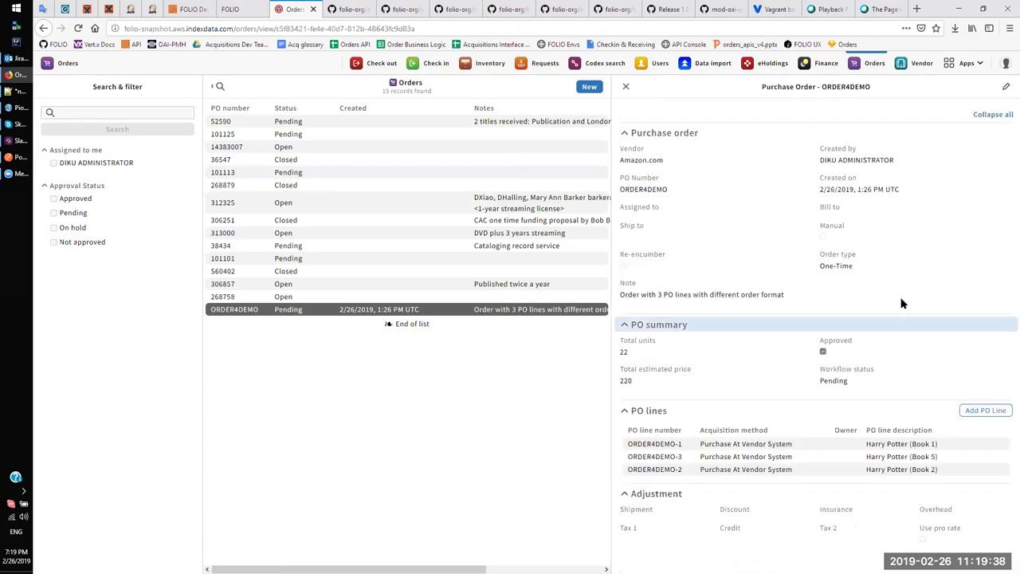
{"action": "left_click", "coordinate": [487, 67]}
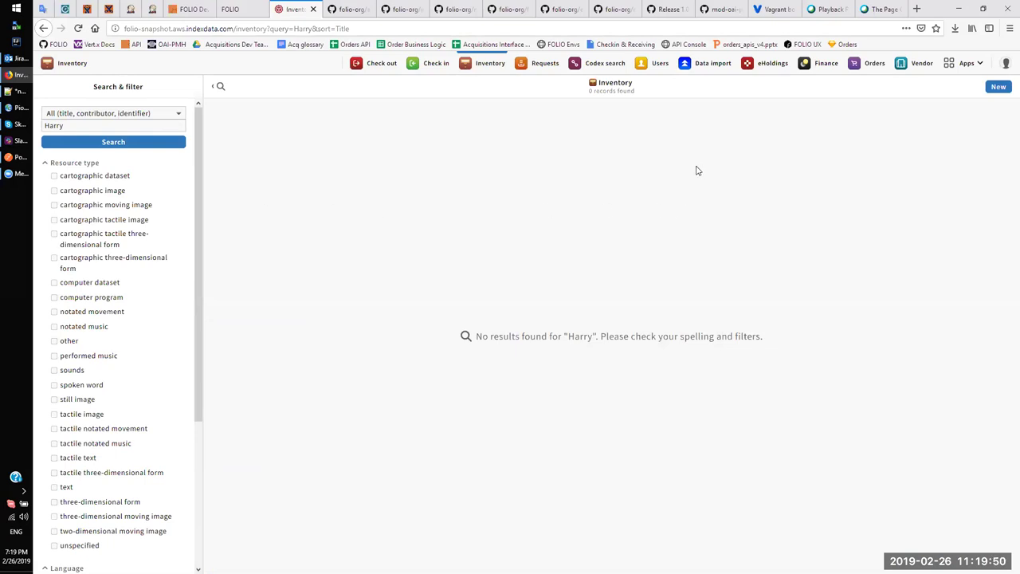
{"action": "left_click", "coordinate": [861, 69]}
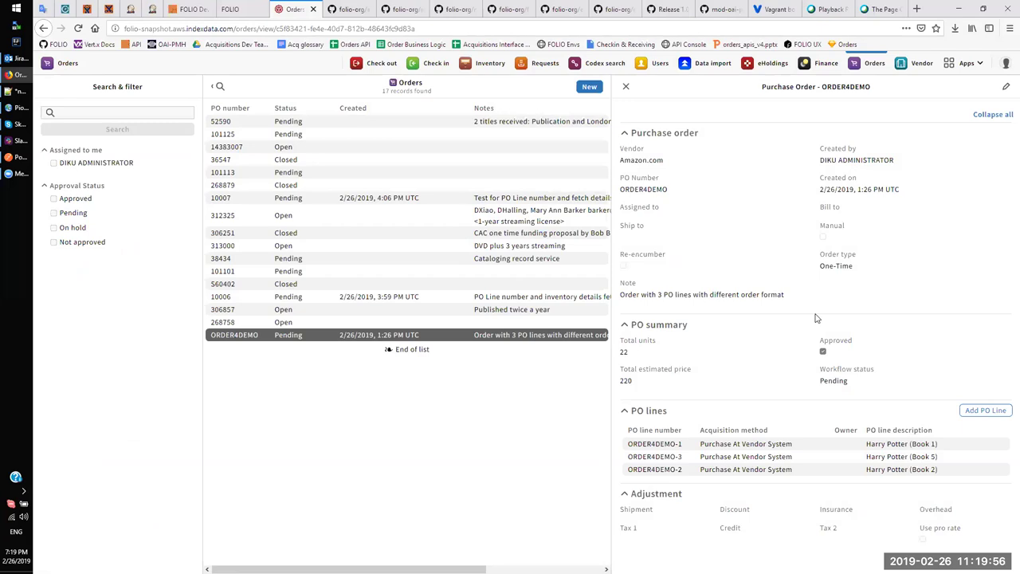
Step: Edit the ORDER4DEMO purchase order, set its workflow status to Open, and update the order
{"action": "left_click", "coordinate": [1006, 86]}
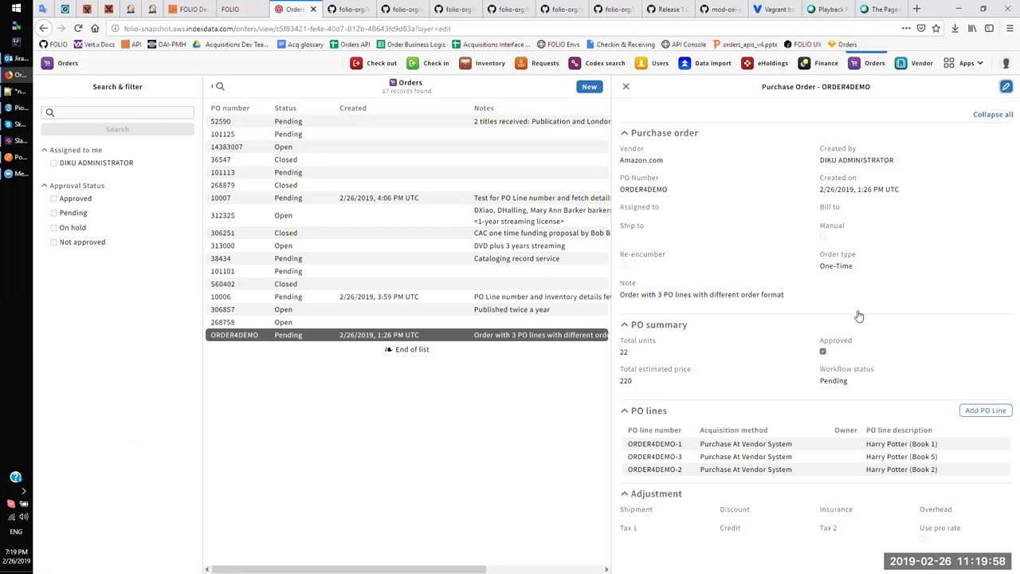
{"action": "left_click", "coordinate": [791, 394]}
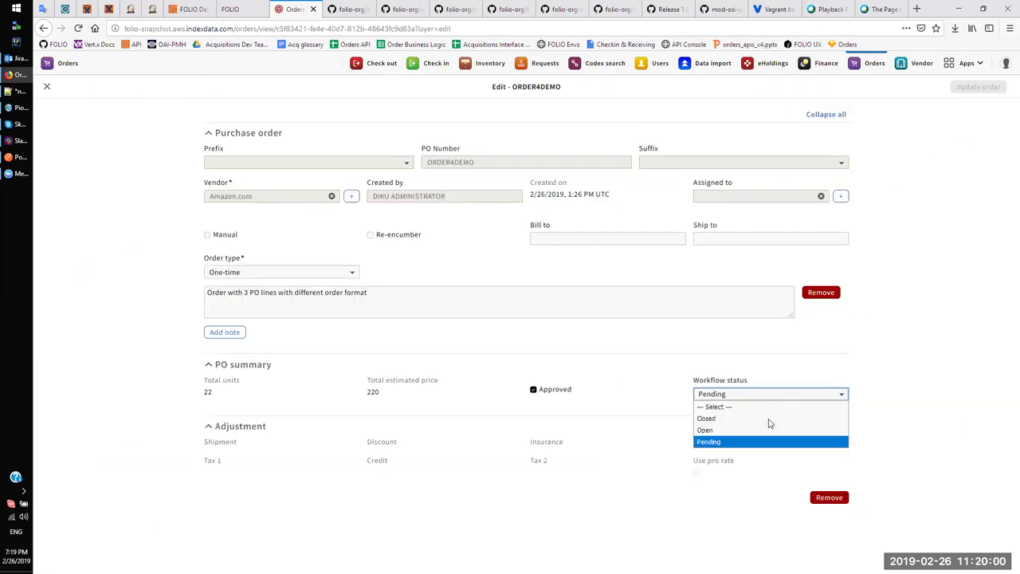
{"action": "left_click", "coordinate": [735, 434]}
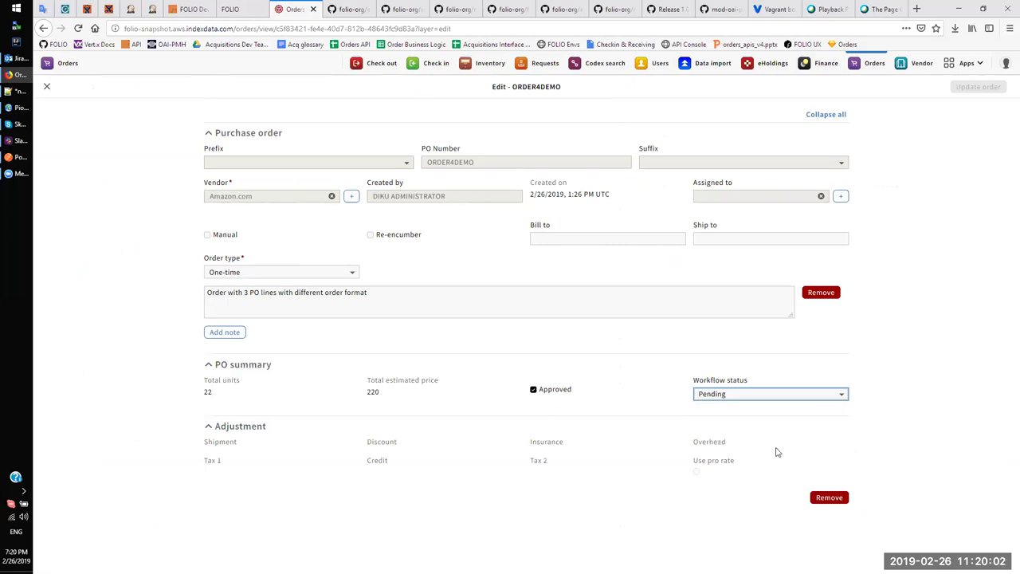
{"action": "left_click", "coordinate": [941, 190]}
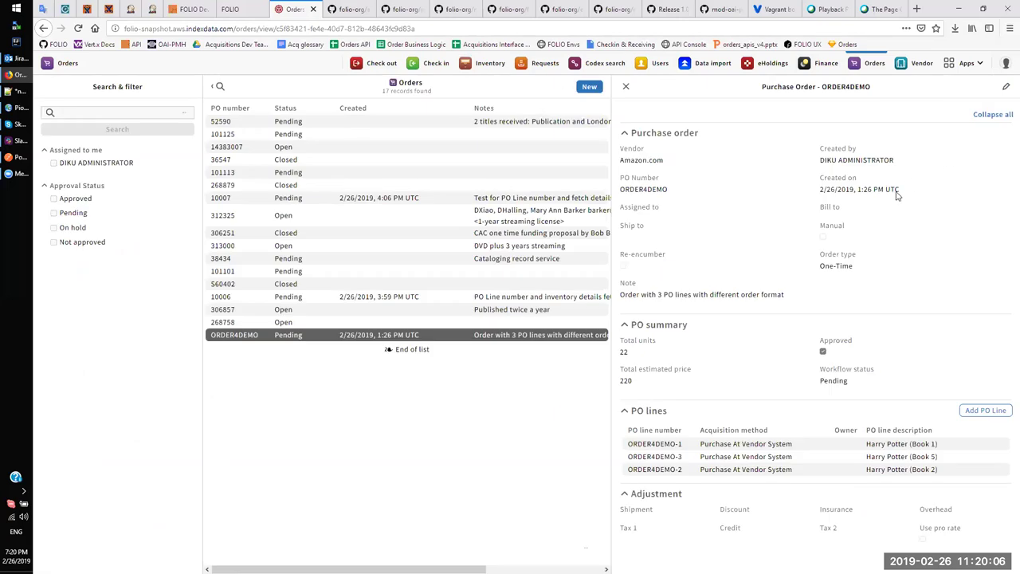
{"action": "double_click", "coordinate": [828, 386]}
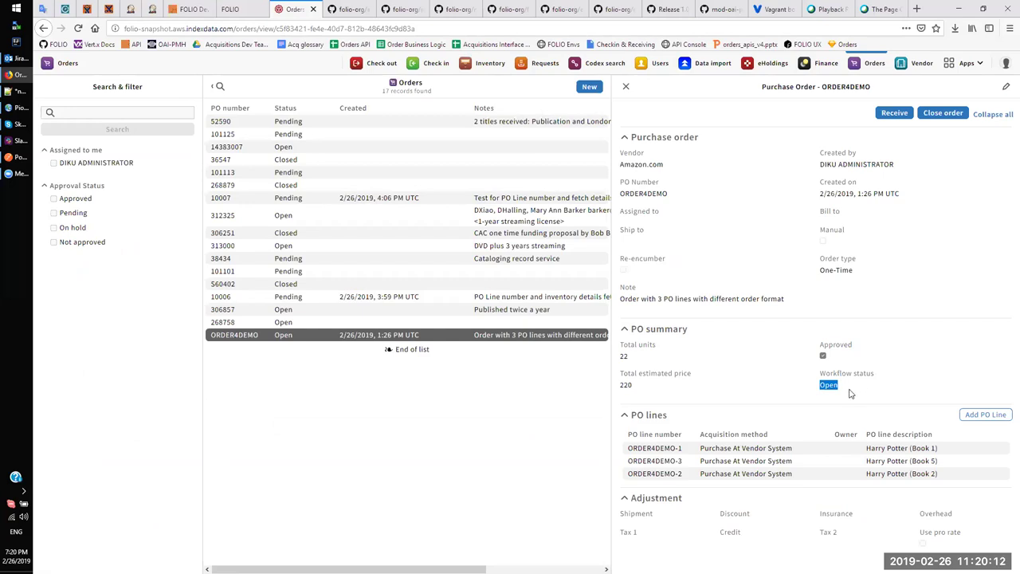
{"action": "left_click", "coordinate": [847, 392]}
Step: Search Inventory for "Harry" again and open the Harry Potter and the Sorcerer's Stone instance
{"action": "left_click", "coordinate": [484, 66]}
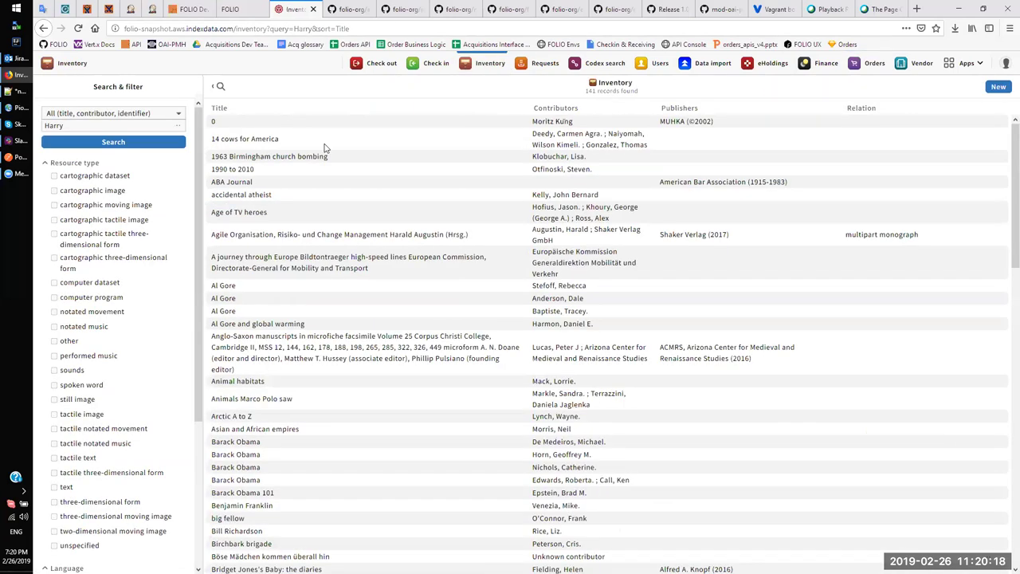
{"action": "left_click", "coordinate": [147, 142]}
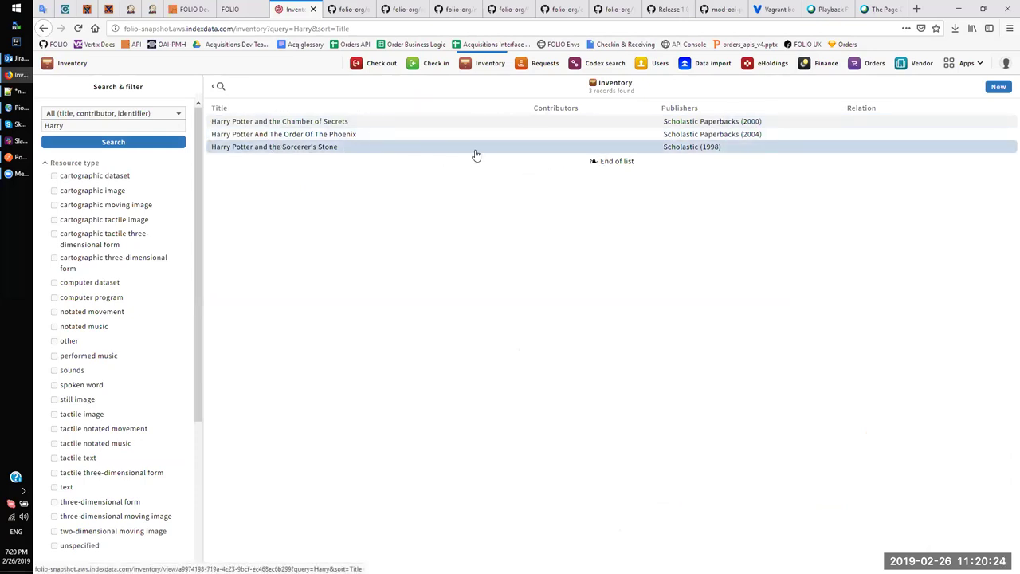
{"action": "left_click", "coordinate": [428, 155]}
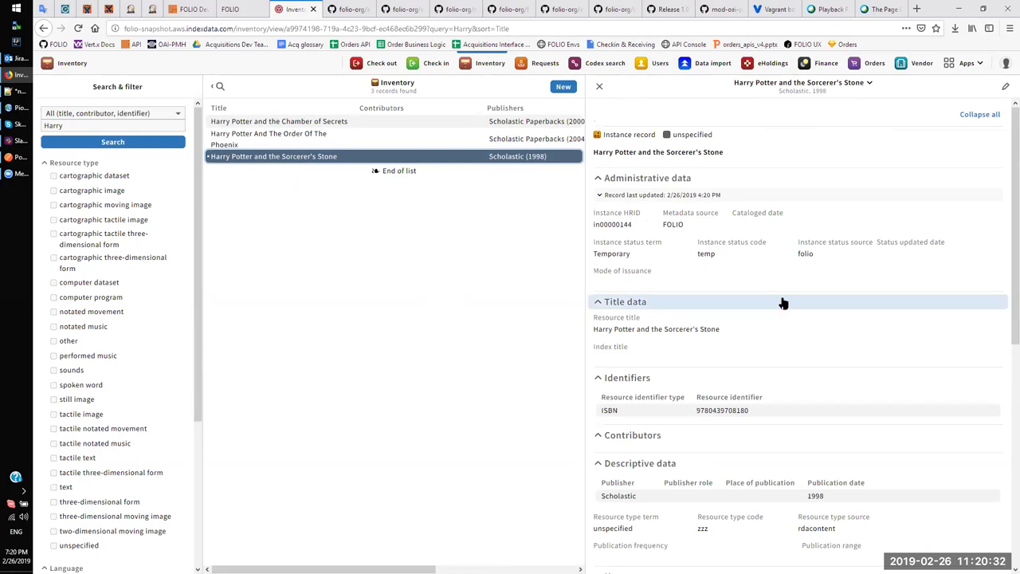
Step: Examine the Sorcerer's Stone instance's identifiers and descriptive data, and the item status and material type in its holdings
{"action": "scroll", "coordinate": [783, 301], "scroll_direction": "down", "scroll_amount": 1}
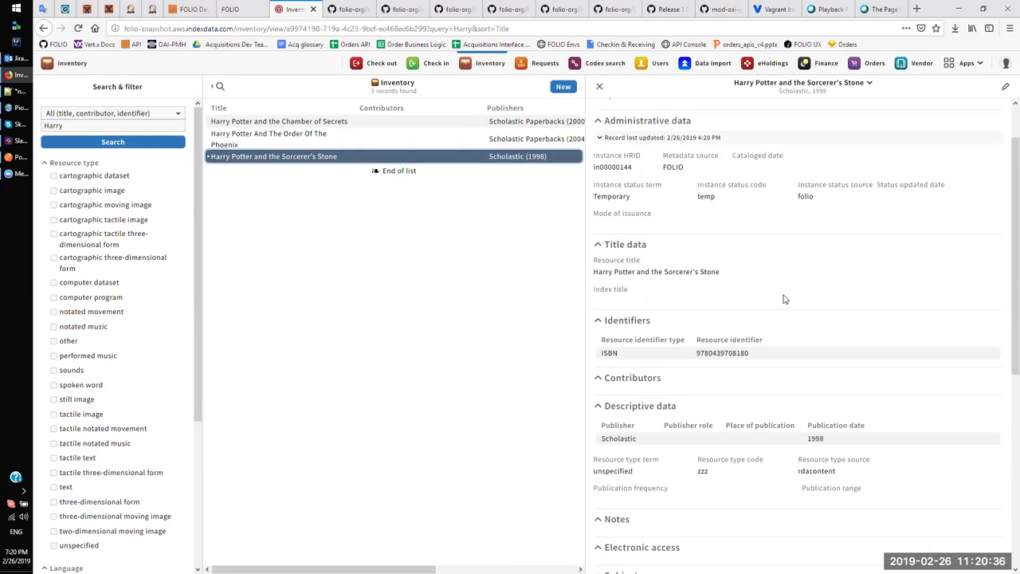
{"action": "scroll", "coordinate": [783, 309], "scroll_direction": "down", "scroll_amount": 2}
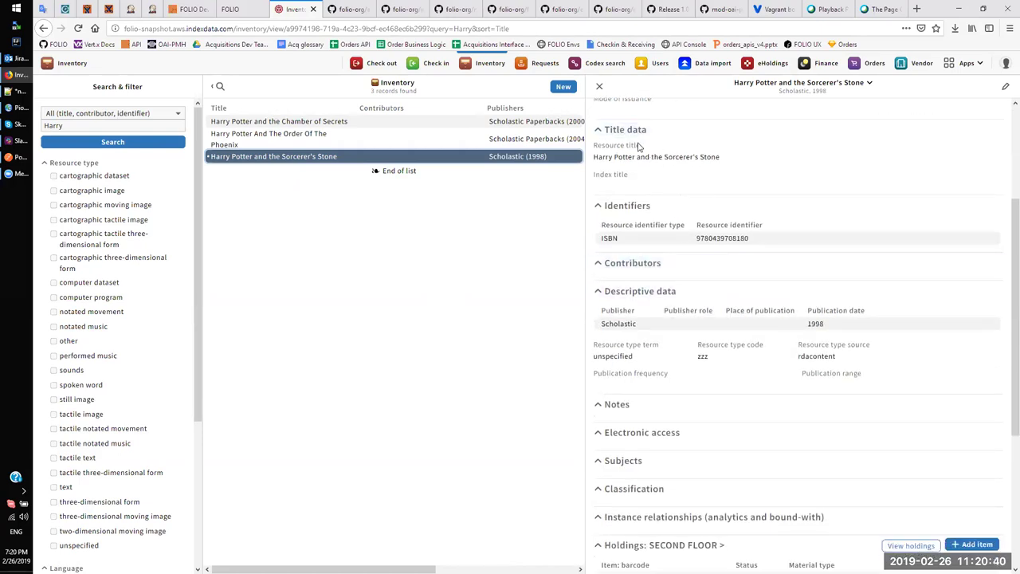
{"action": "scroll", "coordinate": [702, 229], "scroll_direction": "down", "scroll_amount": 1}
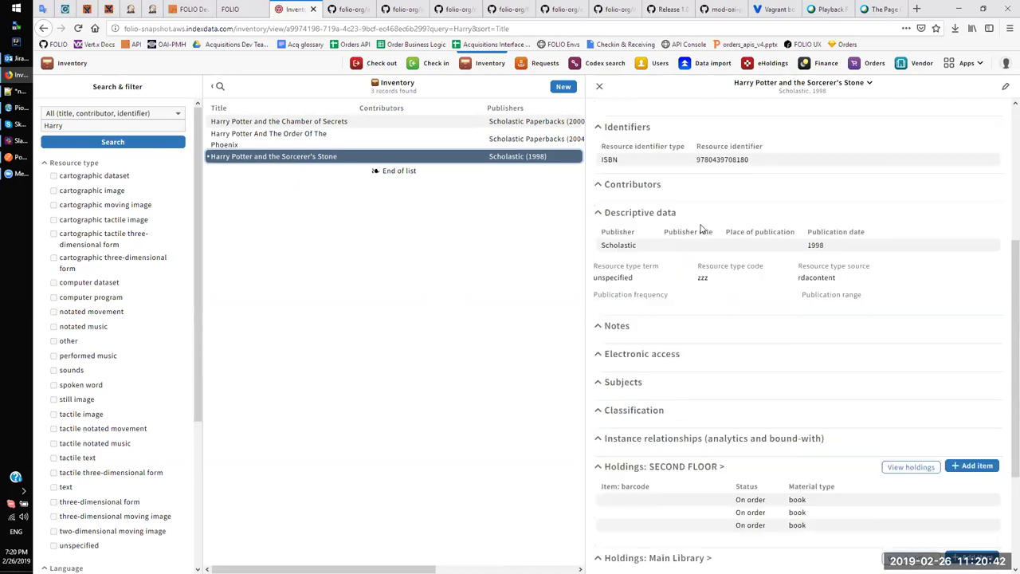
{"action": "scroll", "coordinate": [702, 229], "scroll_direction": "down", "scroll_amount": 1}
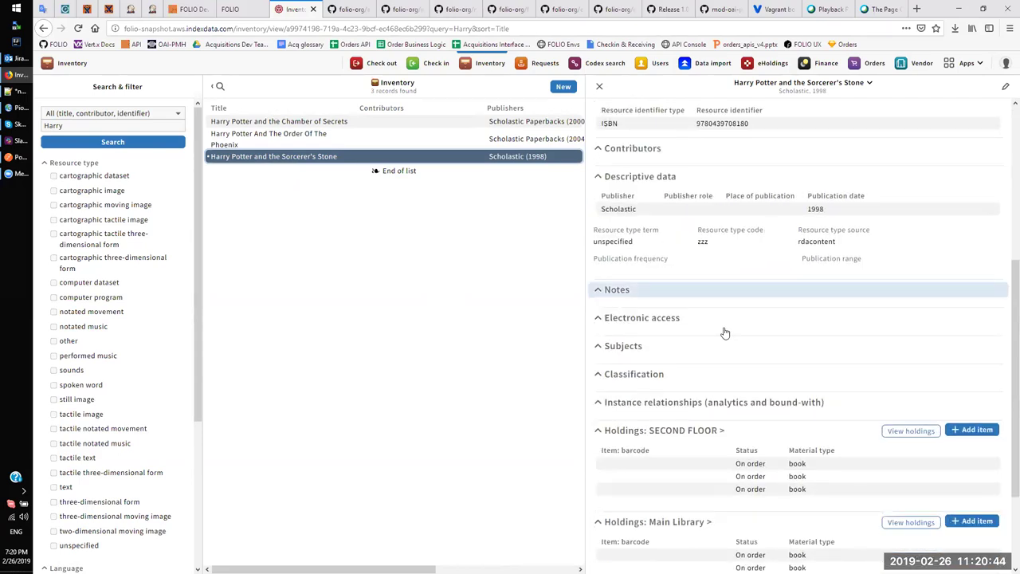
{"action": "scroll", "coordinate": [730, 351], "scroll_direction": "down", "scroll_amount": 2}
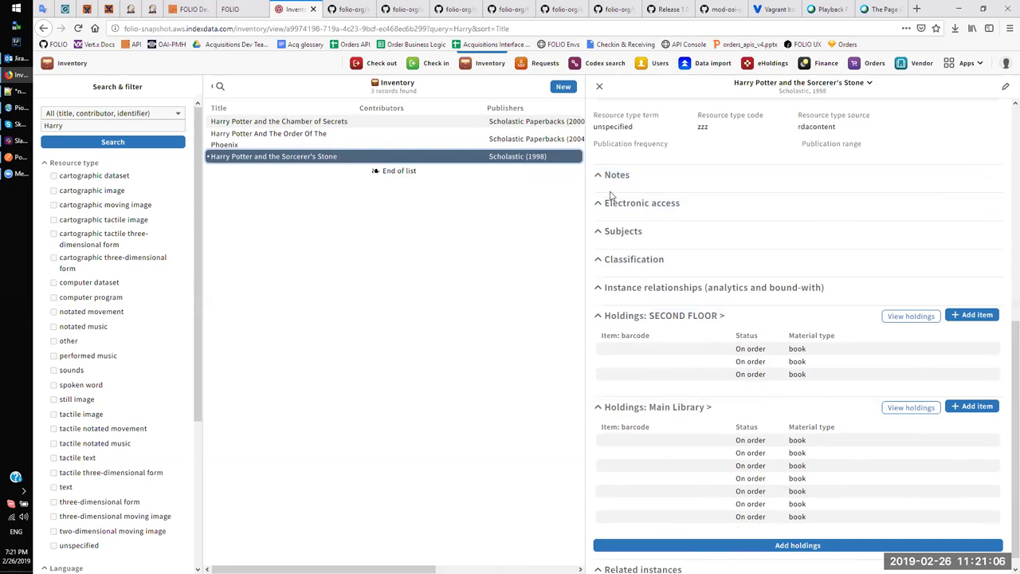
Step: Open the Harry Potter and the Chamber of Secrets instance and examine the item in its holdings
{"action": "left_click", "coordinate": [422, 126]}
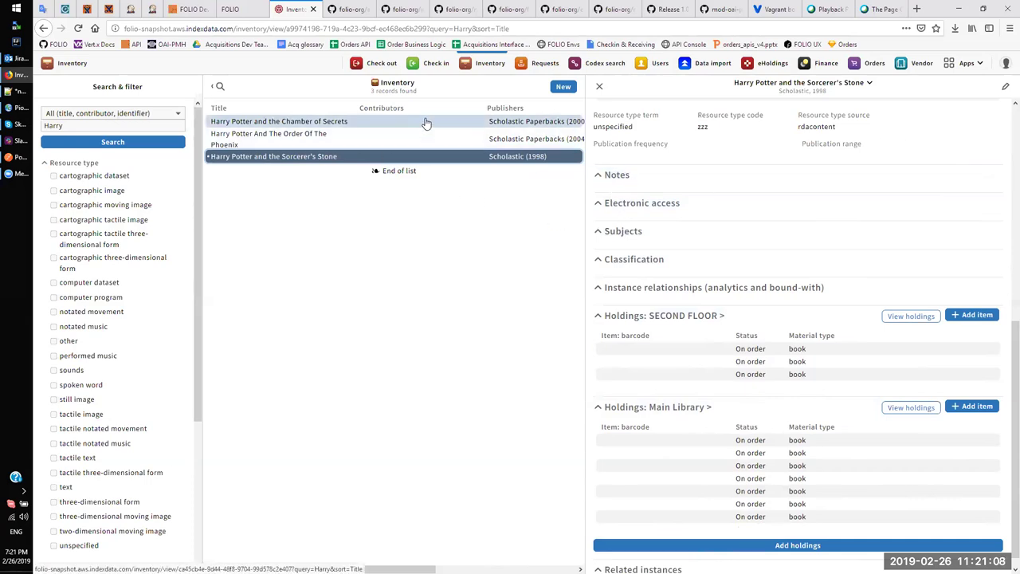
{"action": "key", "text": "ctrl+alt+e"}
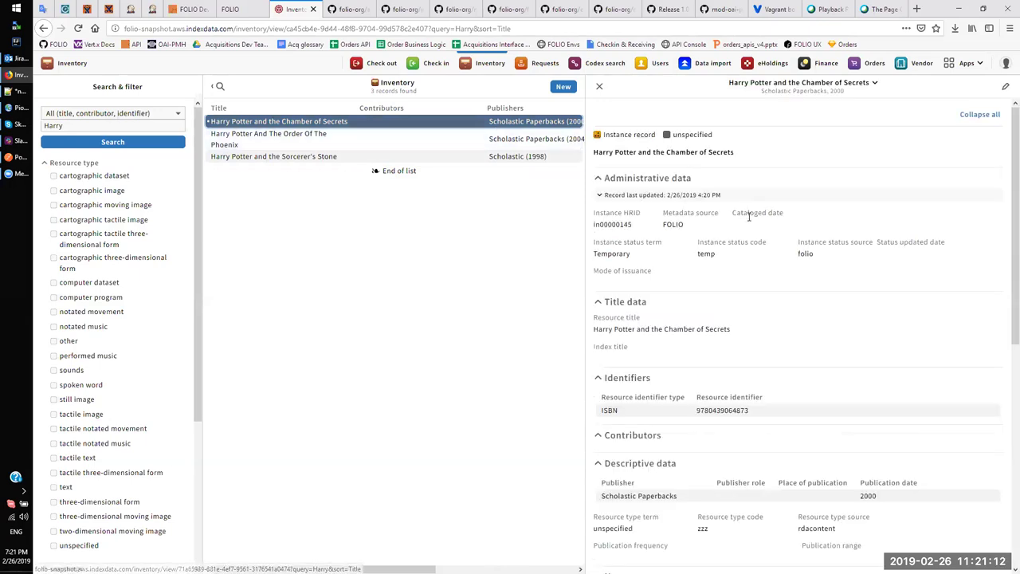
{"action": "scroll", "coordinate": [747, 217], "scroll_direction": "down", "scroll_amount": 3}
{"action": "scroll", "coordinate": [749, 245], "scroll_direction": "down", "scroll_amount": 1}
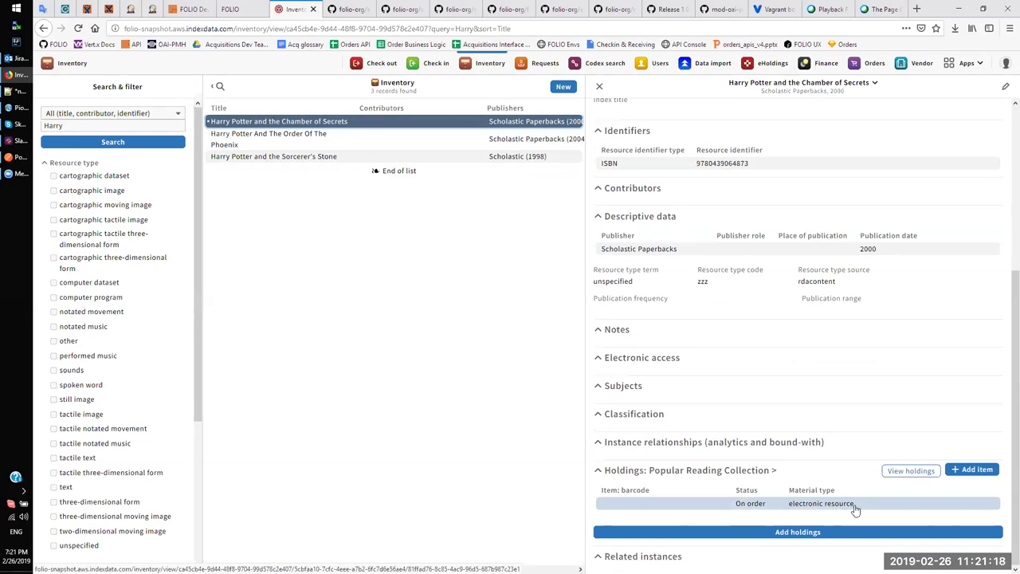
Step: Open the Harry Potter And The Order Of The Phoenix instance and examine the items in its Annex holdings
{"action": "left_click", "coordinate": [436, 150]}
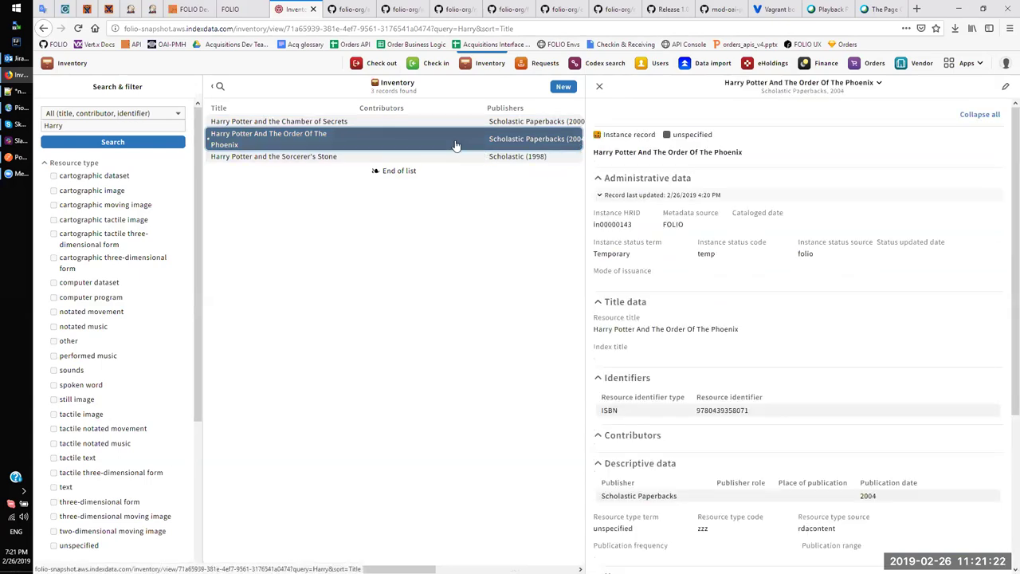
{"action": "scroll", "coordinate": [718, 247], "scroll_direction": "down", "scroll_amount": 8}
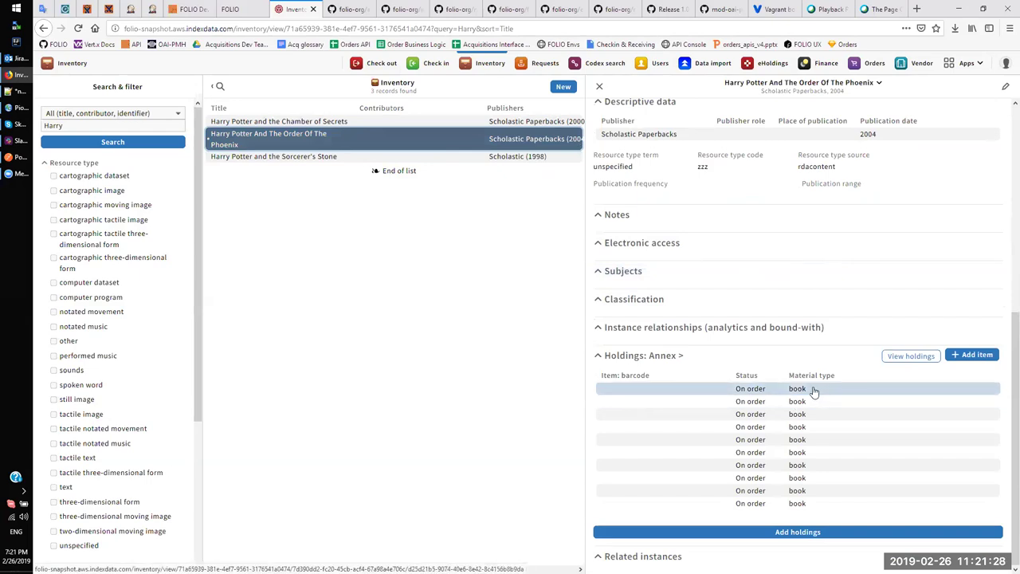
{"action": "scroll", "coordinate": [817, 389], "scroll_direction": "up", "scroll_amount": 1}
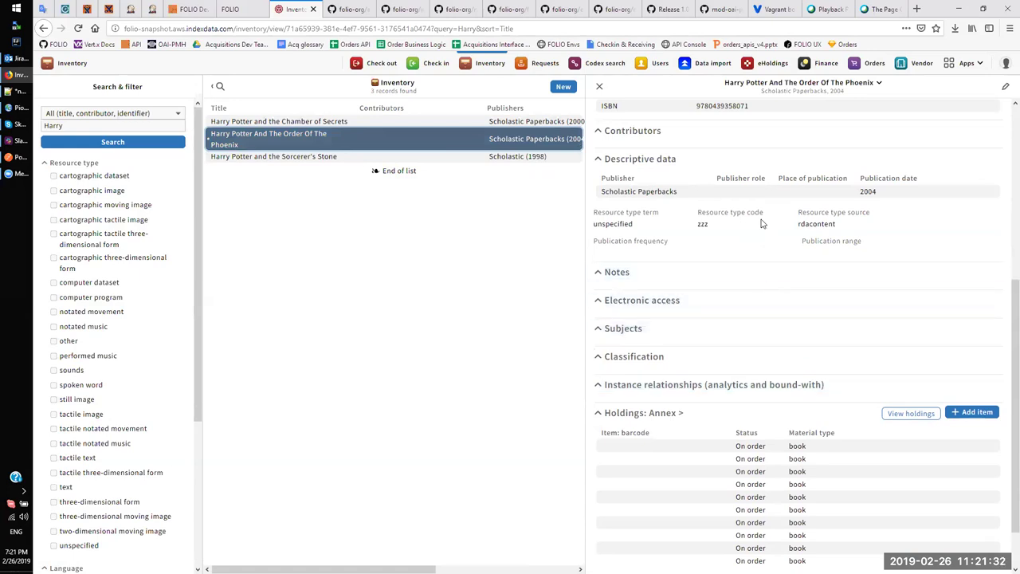
{"action": "scroll", "coordinate": [761, 268], "scroll_direction": "up", "scroll_amount": 3}
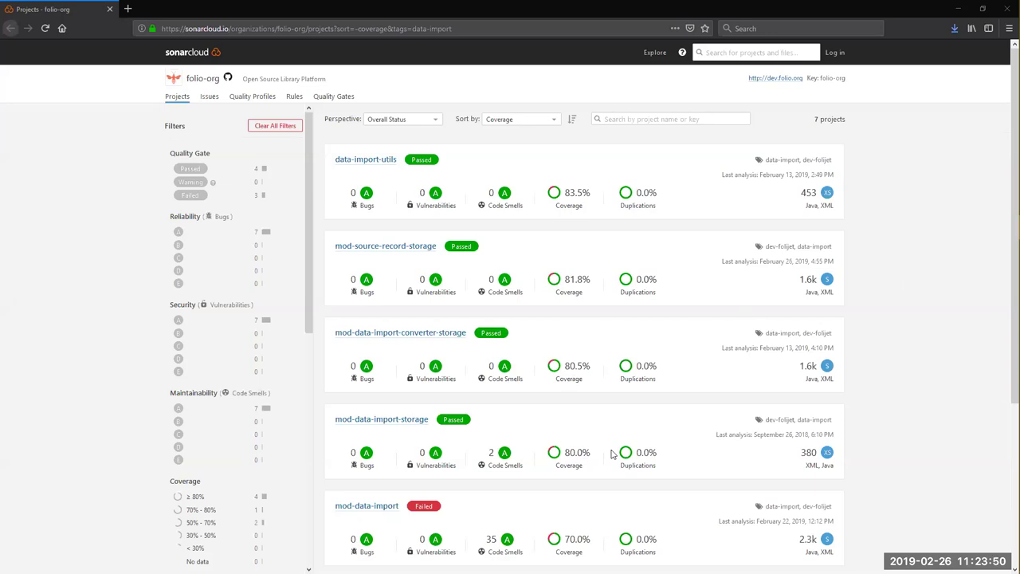
Step: Review the quality gates and code coverage of the data-import projects on SonarCloud
{"action": "scroll", "coordinate": [649, 425], "scroll_direction": "down", "scroll_amount": 3}
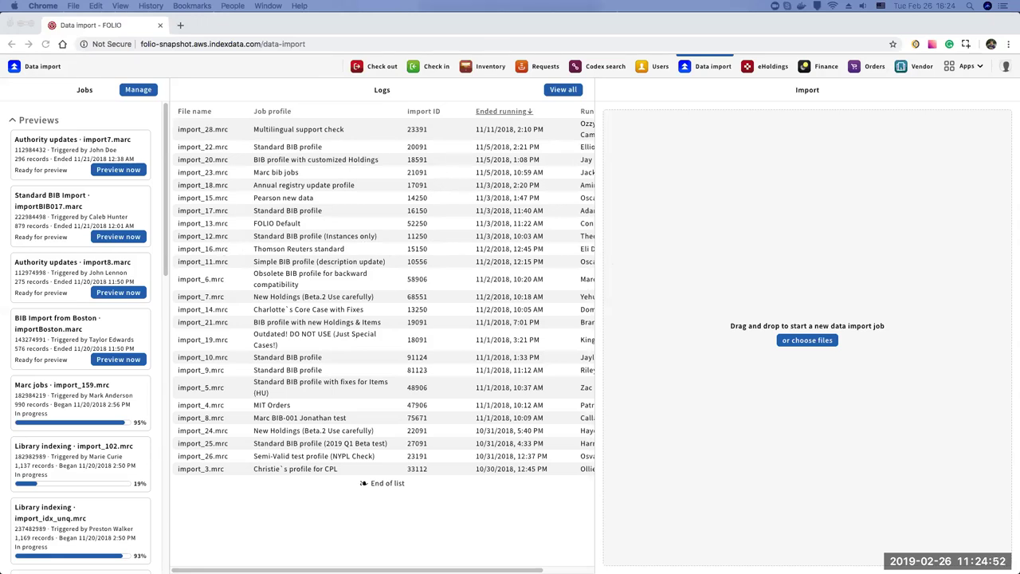
Step: Upload the seven TAMU .mrc files in FOLIO Data import, leave for the landing page, and resume the upload
{"action": "left_click_drag", "start_coordinate": [414, 487], "coordinate": [836, 360]}
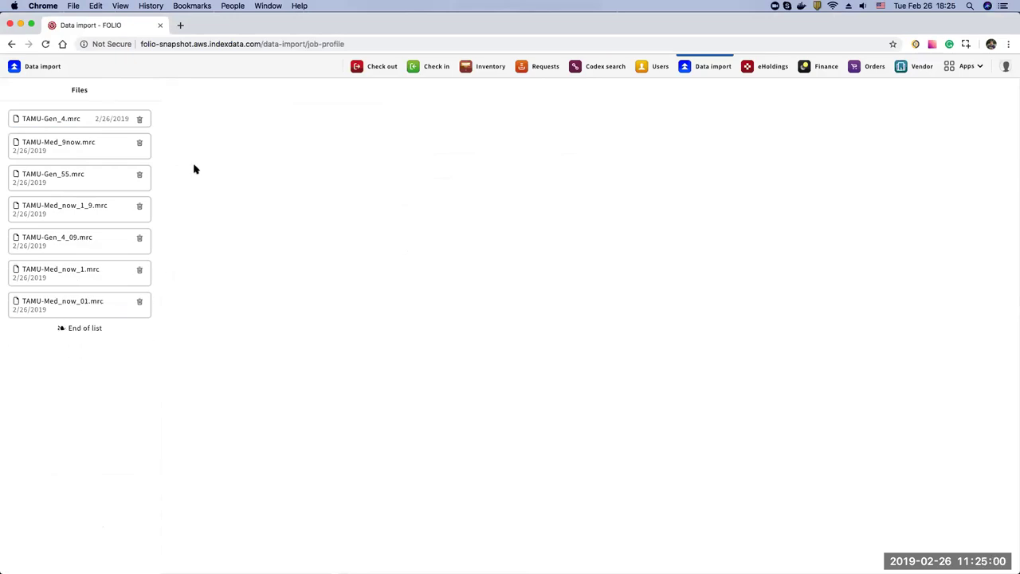
{"action": "left_click", "coordinate": [31, 67]}
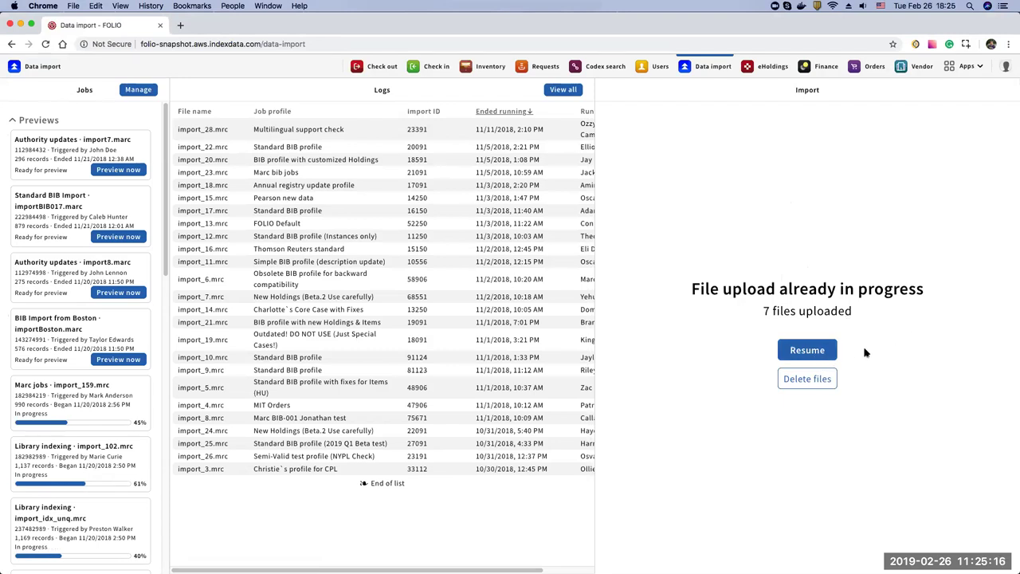
{"action": "left_click", "coordinate": [813, 353]}
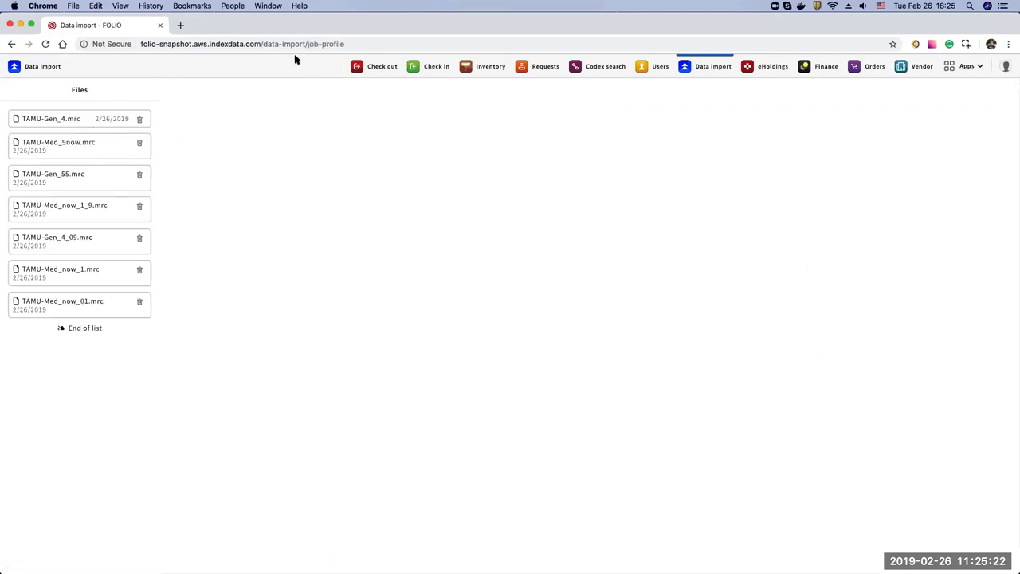
Step: Delete TAMU-Med_9now.mrc from the list of uploaded files
{"action": "left_click_drag", "start_coordinate": [309, 44], "coordinate": [351, 44]}
{"action": "left_click", "coordinate": [132, 187]}
{"action": "left_click", "coordinate": [139, 142]}
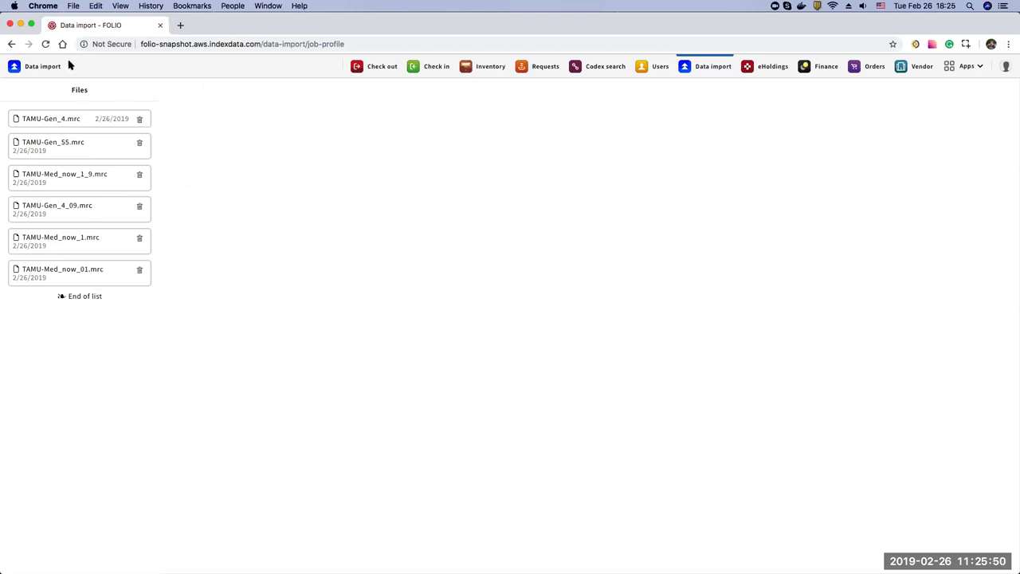
Step: Return to the Data import landing page and delete all files of the upload in progress
{"action": "left_click", "coordinate": [36, 66]}
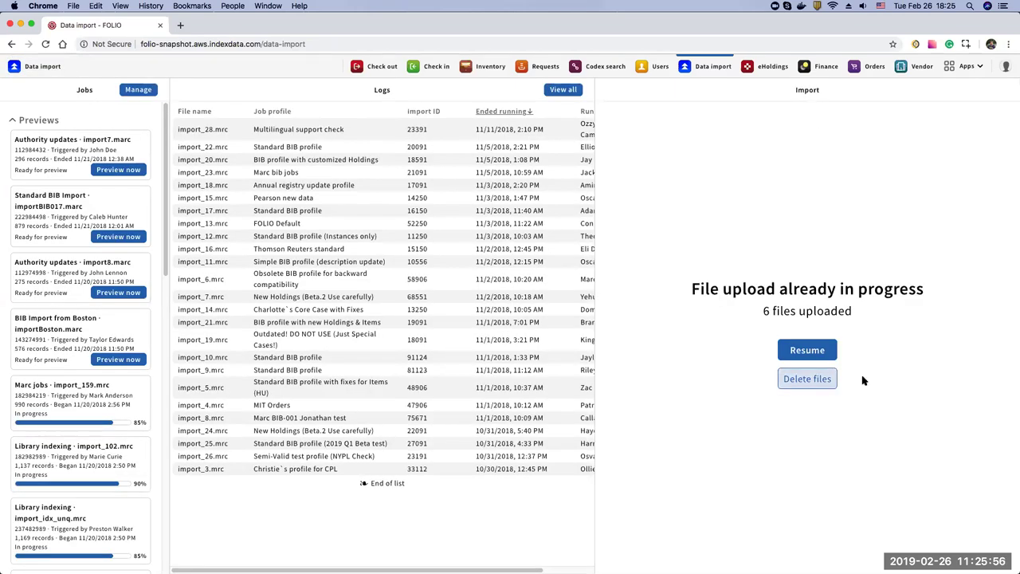
{"action": "left_click", "coordinate": [808, 381]}
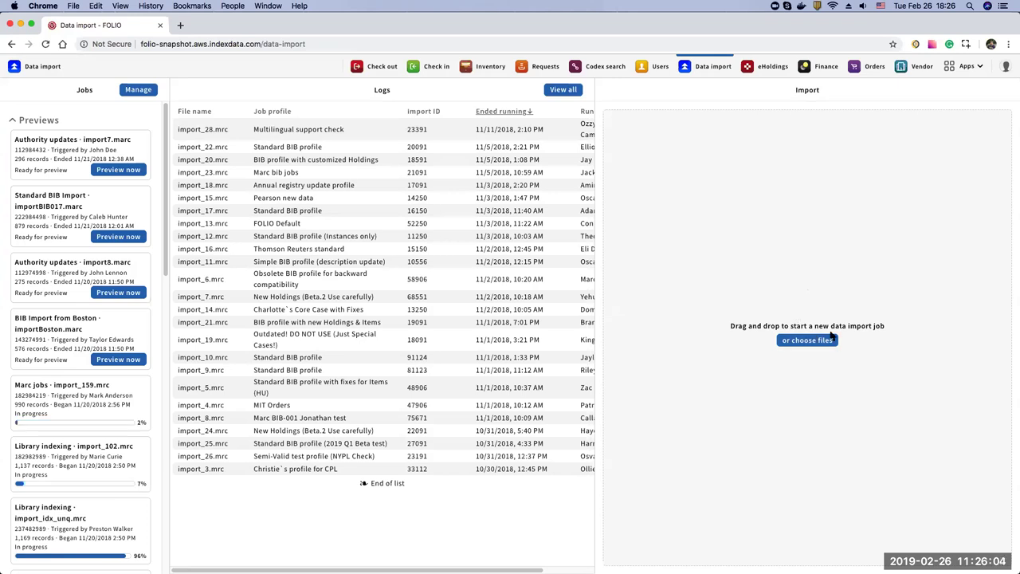
Step: Upload LargeTestFile.dat, LargeTestFile_1.dat and LargeTestFile_2.dat, attempt to leave the page mid-upload, and choose to keep uploading
{"action": "left_click", "coordinate": [780, 343]}
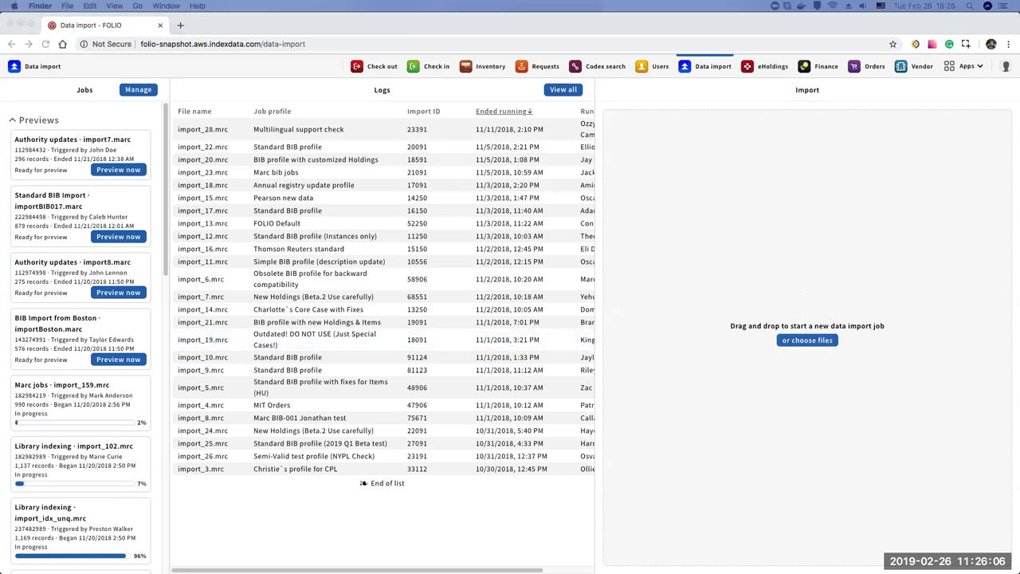
{"action": "left_click", "coordinate": [788, 312]}
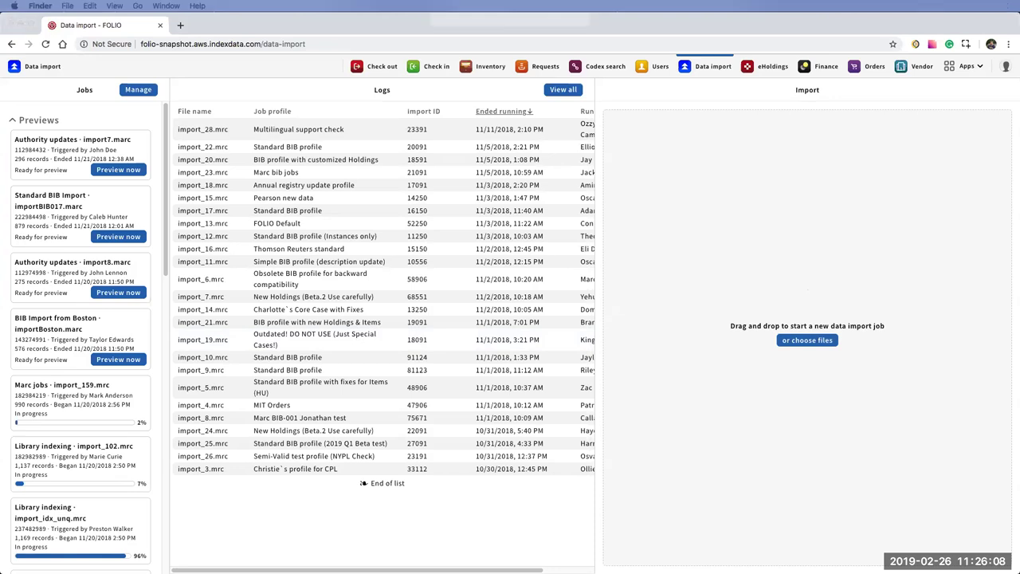
{"action": "left_click_drag", "start_coordinate": [1019, 239], "coordinate": [751, 240]}
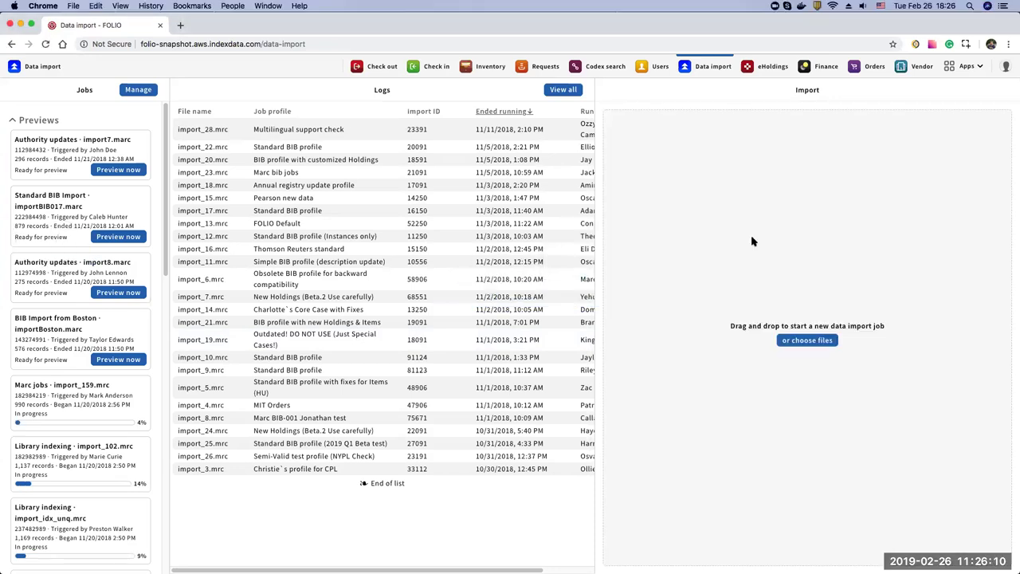
{"action": "left_click", "coordinate": [43, 67]}
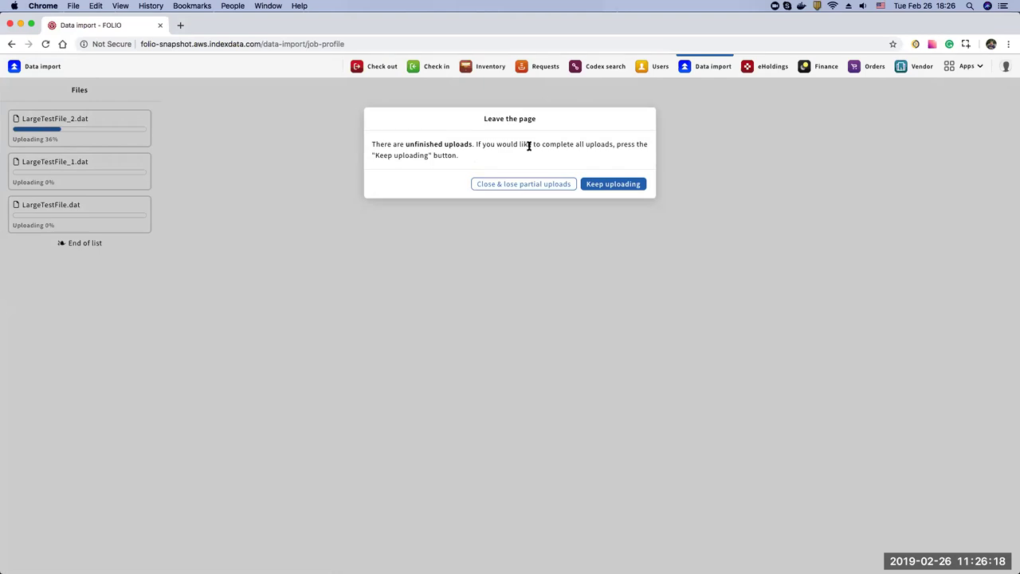
{"action": "left_click", "coordinate": [609, 187]}
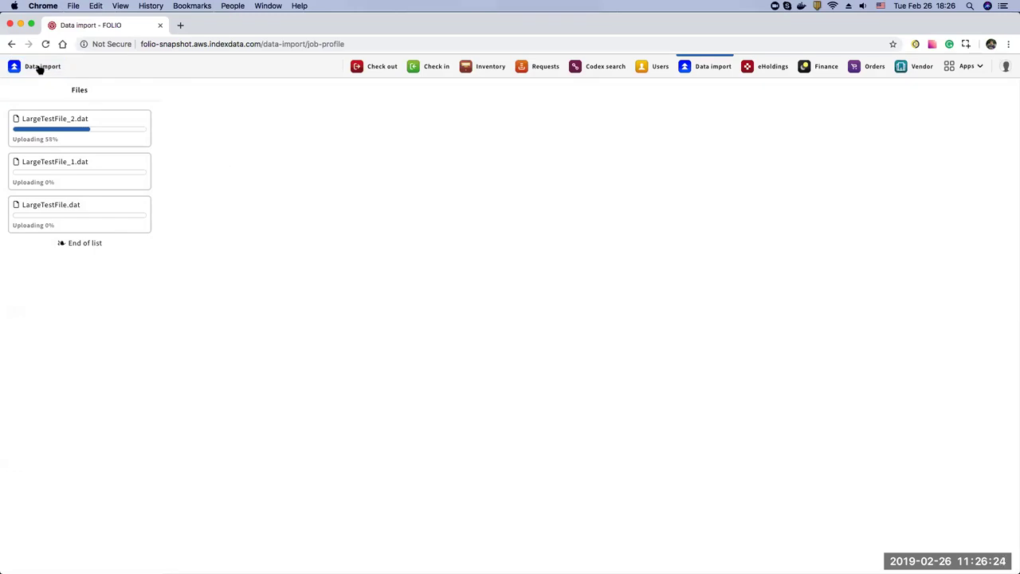
Step: Leave for the Data import landing page, discarding the partial uploads, and delete the files of the upload in progress
{"action": "left_click", "coordinate": [38, 68]}
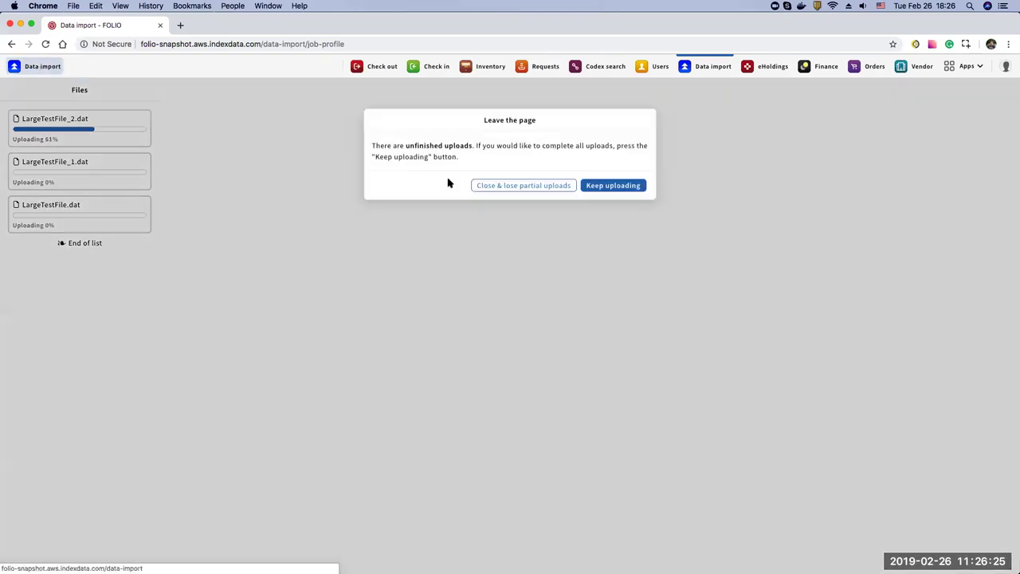
{"action": "left_click", "coordinate": [521, 184]}
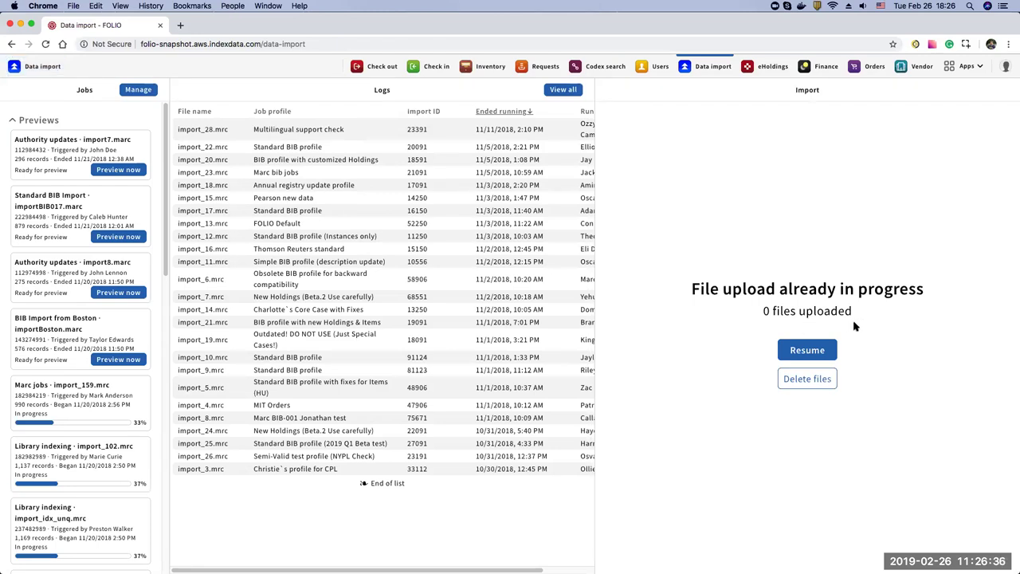
{"action": "left_click", "coordinate": [808, 380]}
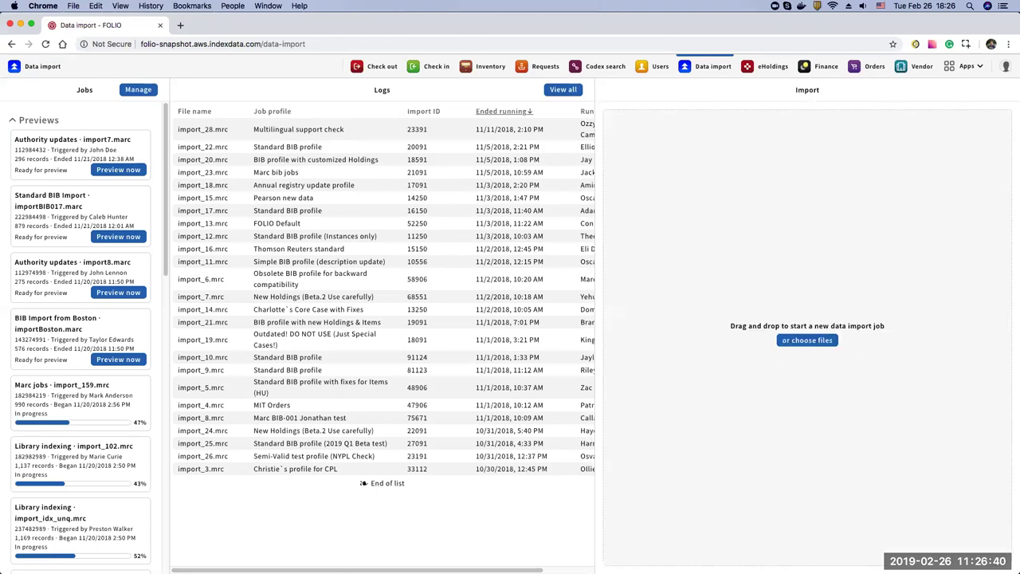
Step: Upload the three LargeTestFile .dat files again, attempt to close the browser tab, and cancel leaving the site
{"action": "left_click_drag", "start_coordinate": [1019, 239], "coordinate": [689, 225]}
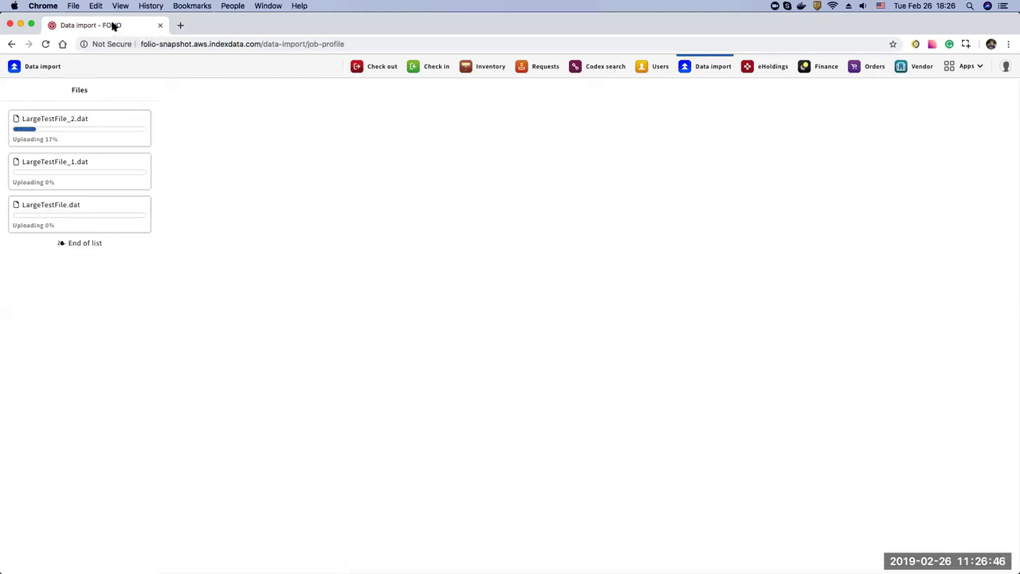
{"action": "key", "text": "super+w"}
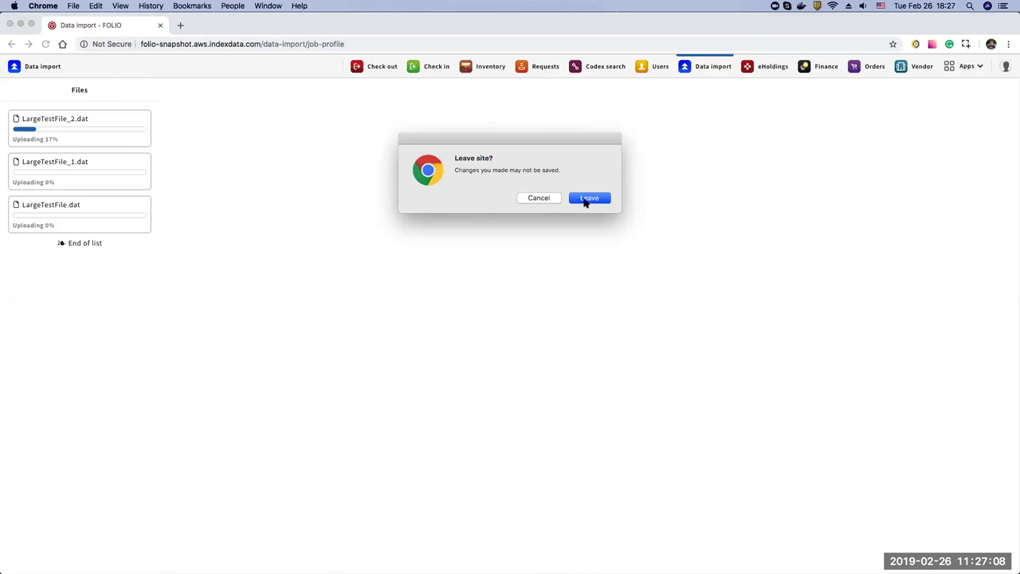
{"action": "left_click", "coordinate": [540, 199]}
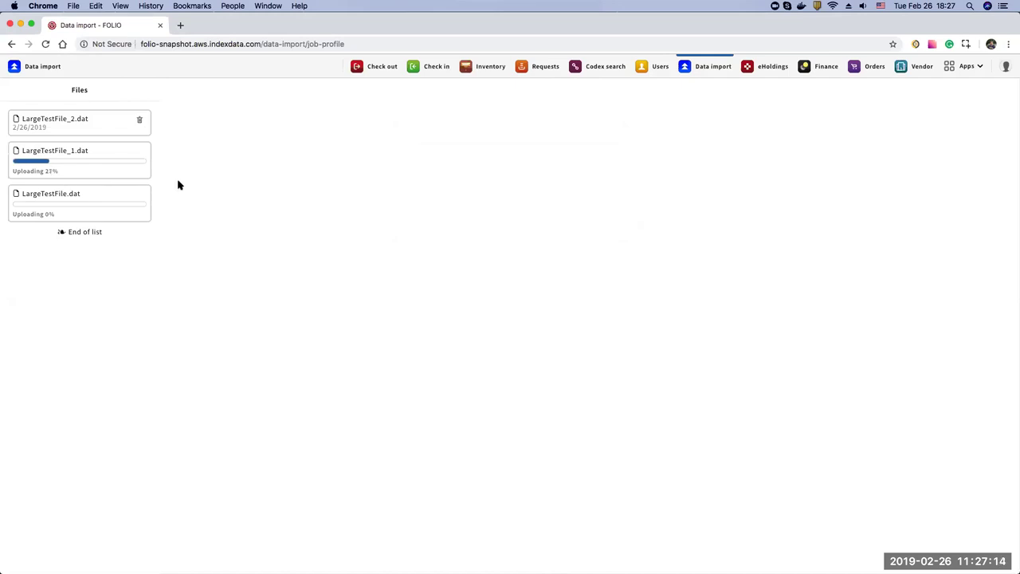
Step: Attempt to return to the Data import landing page, keep uploading the first time, and discard the partial uploads the second time
{"action": "left_click", "coordinate": [24, 71]}
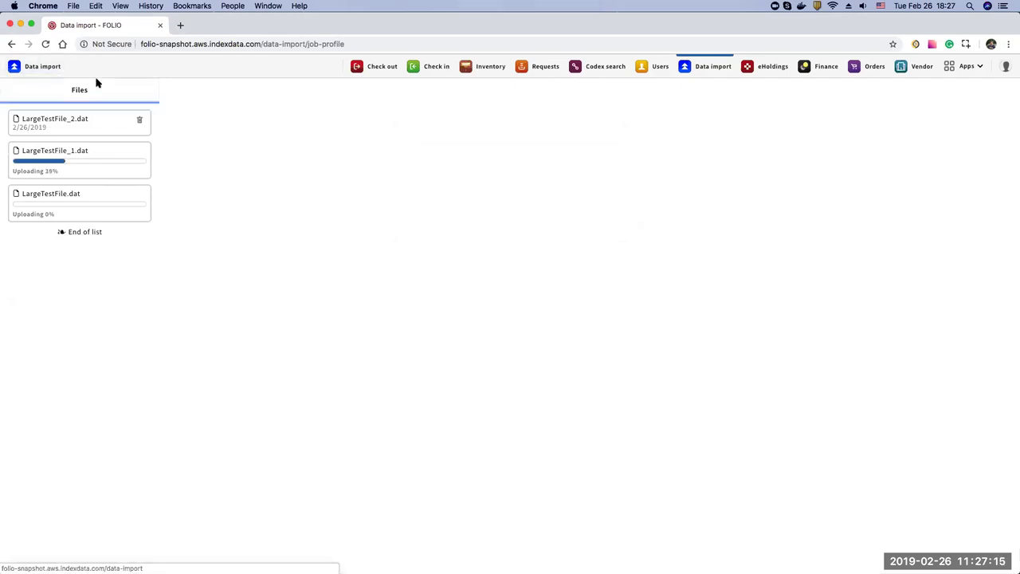
{"action": "left_click", "coordinate": [45, 70]}
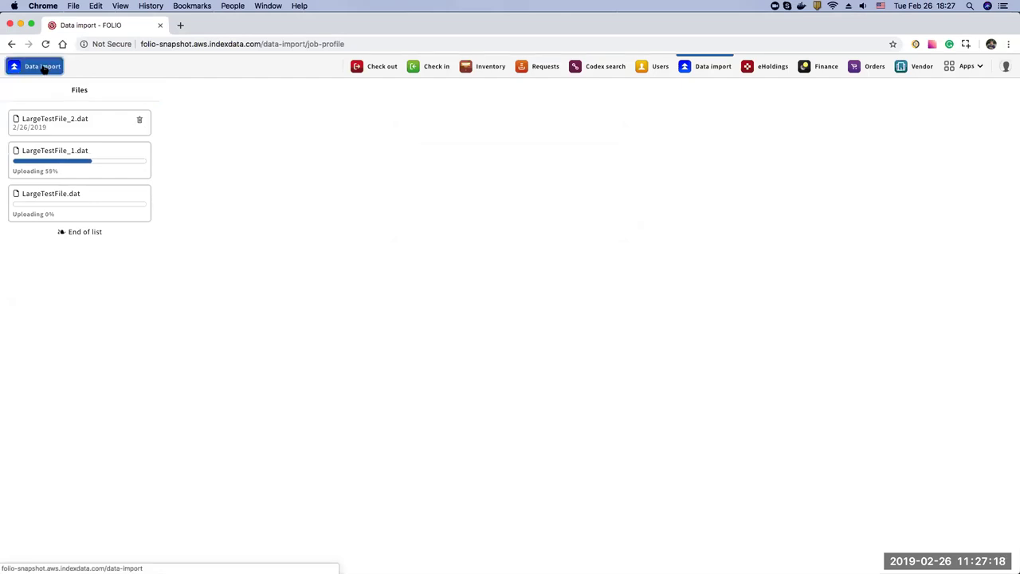
{"action": "left_click", "coordinate": [598, 190]}
{"action": "left_click", "coordinate": [33, 67]}
{"action": "left_click", "coordinate": [542, 184]}
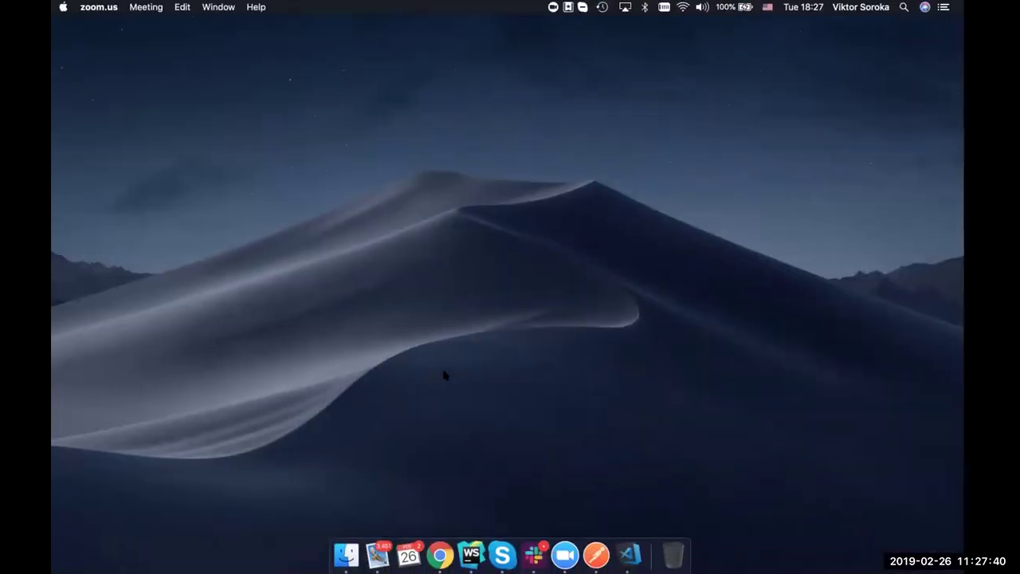
Step: Switch to the Data import File extensions settings, hide the bookmarks bar, and open a new file extension mapping
{"action": "key", "text": "ctrl+Right"}
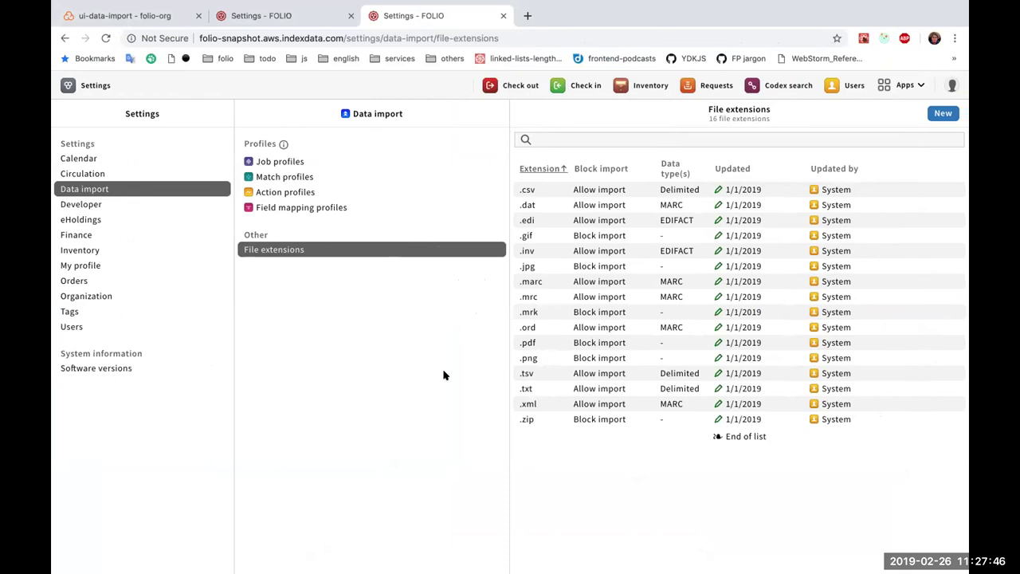
{"action": "key", "text": "ctrl+shift+b"}
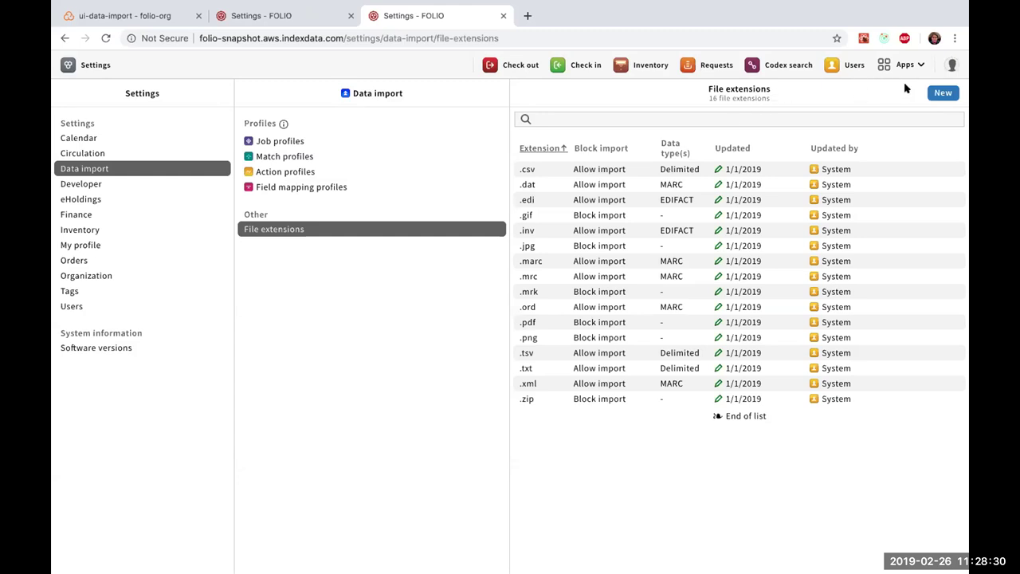
{"action": "left_click", "coordinate": [942, 93]}
Step: Try the mapping form with an empty File extension and Block import enabled, and close it without saving
{"action": "left_click", "coordinate": [333, 192]}
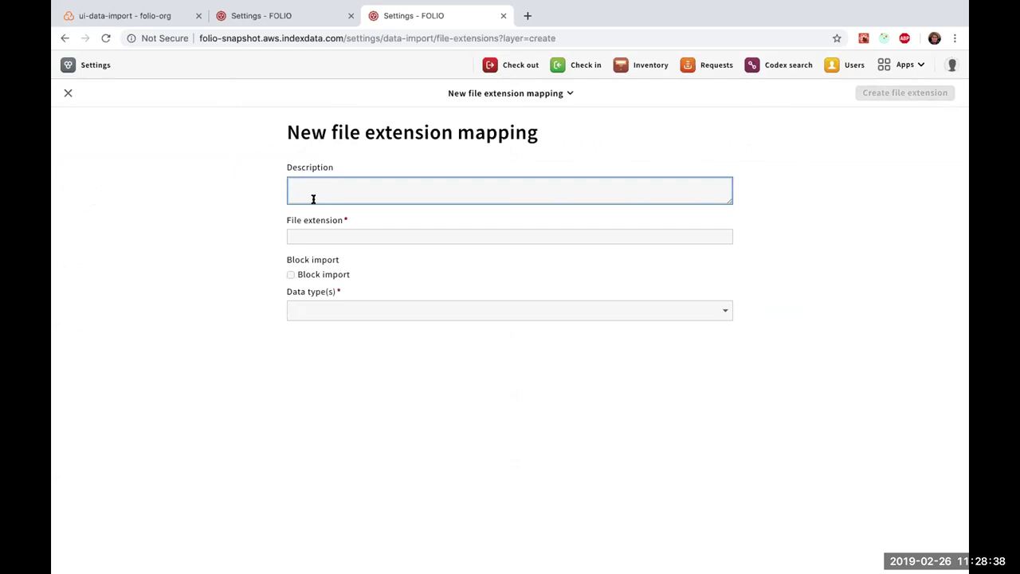
{"action": "left_click", "coordinate": [298, 236]}
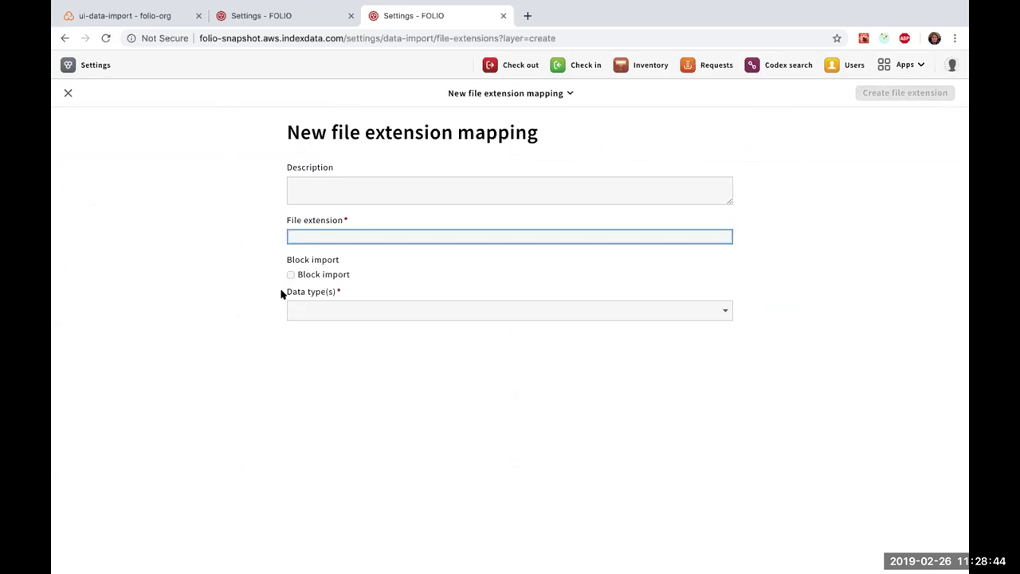
{"action": "left_click_drag", "start_coordinate": [284, 292], "coordinate": [255, 314]}
{"action": "left_click", "coordinate": [242, 316]}
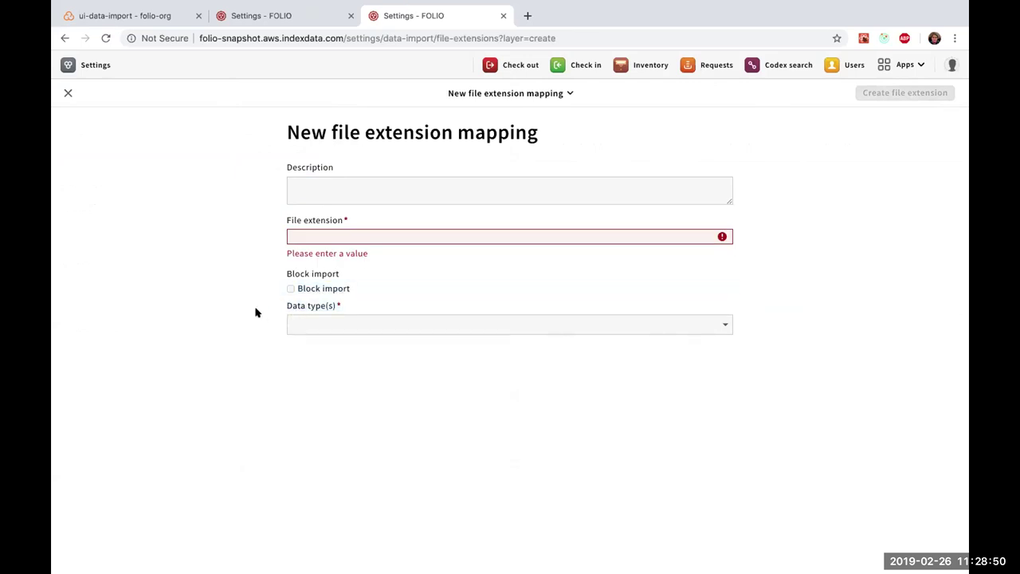
{"action": "left_click", "coordinate": [296, 292]}
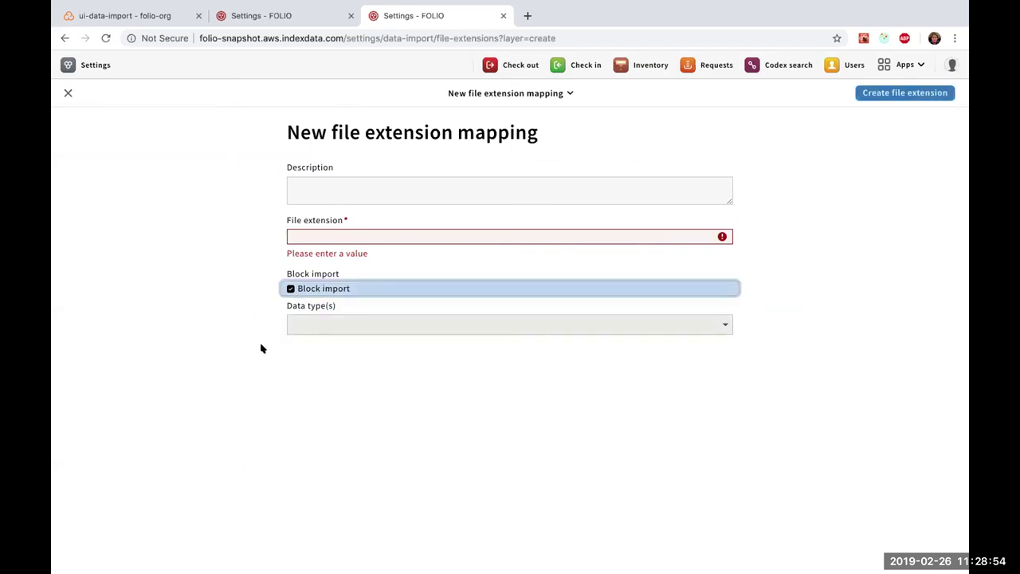
{"action": "left_click", "coordinate": [241, 271]}
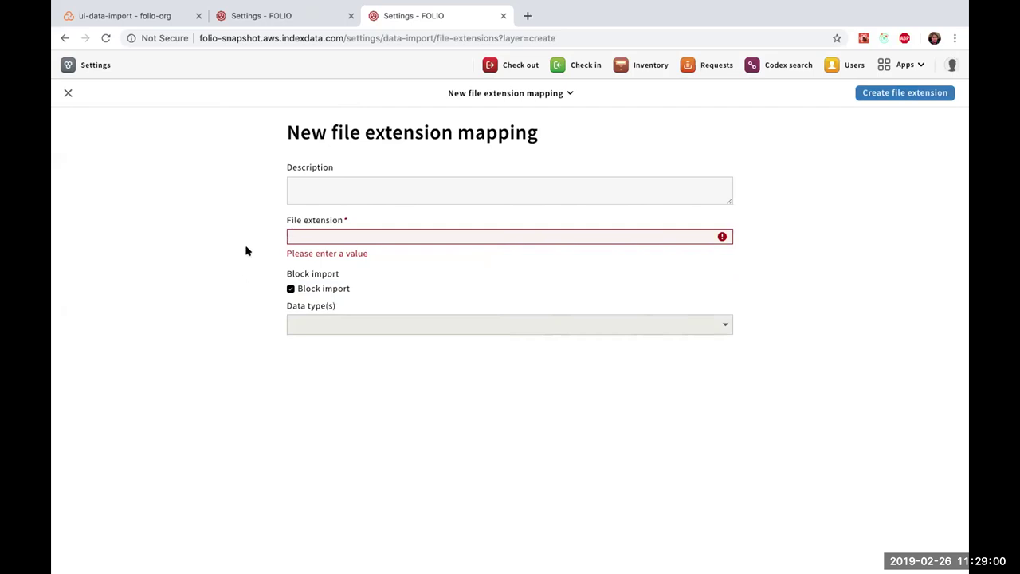
{"action": "left_click", "coordinate": [289, 235]}
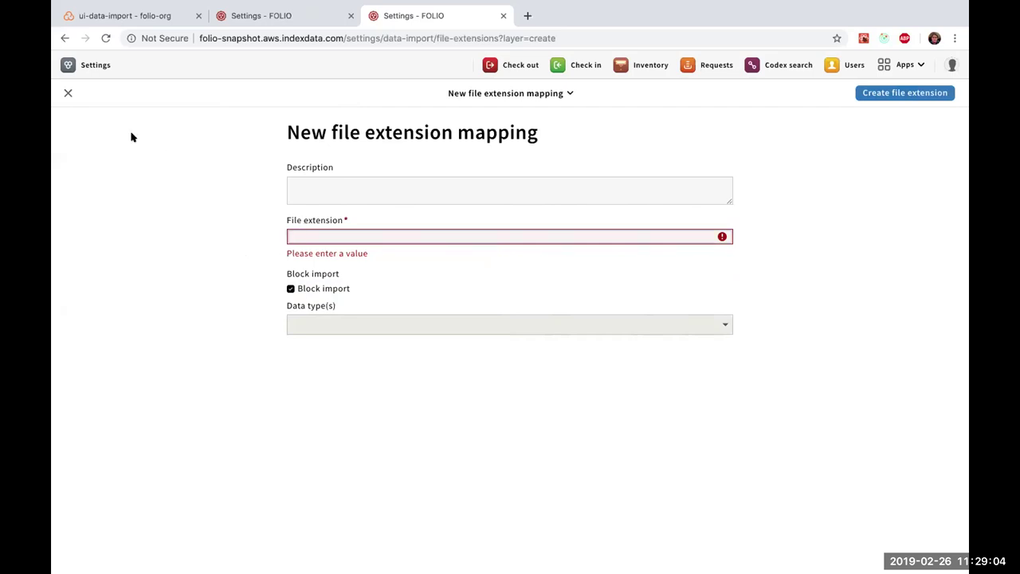
{"action": "left_click", "coordinate": [68, 93]}
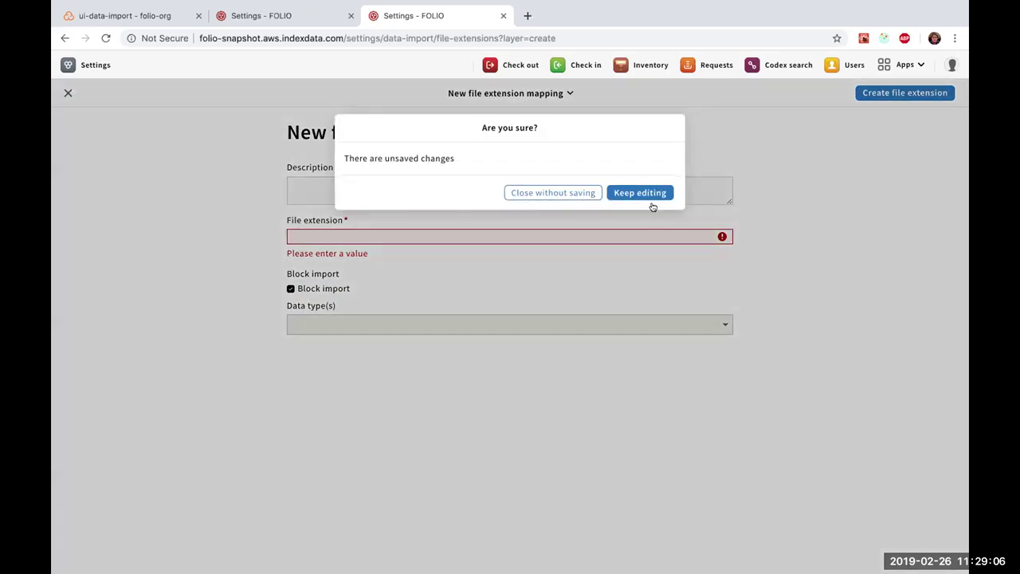
{"action": "left_click", "coordinate": [573, 192]}
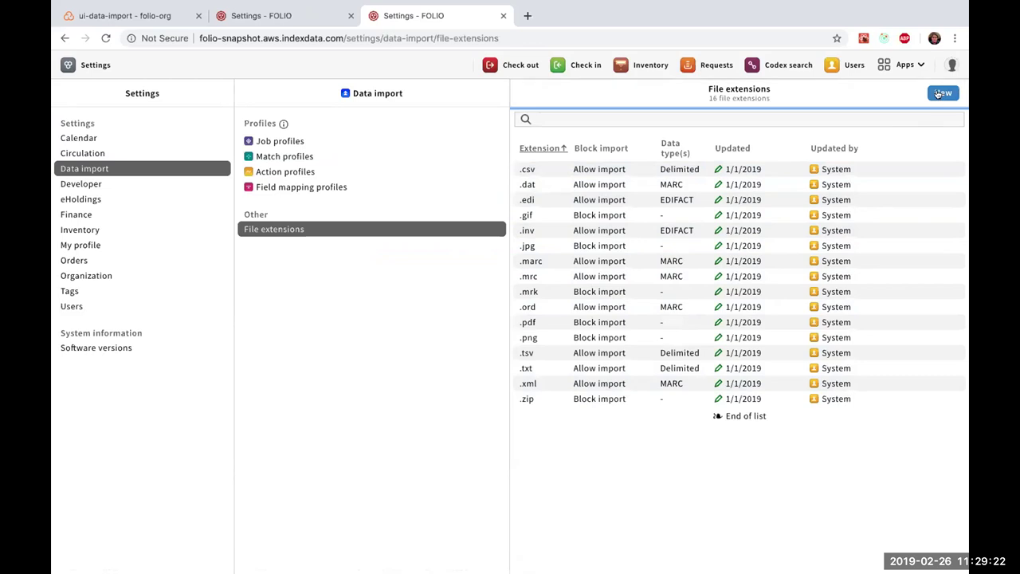
Step: Start a new file extension mapping for .csv with Block import enabled, try to create it, and dismiss the error
{"action": "left_click", "coordinate": [943, 93]}
{"action": "type", "text": ".csv"}
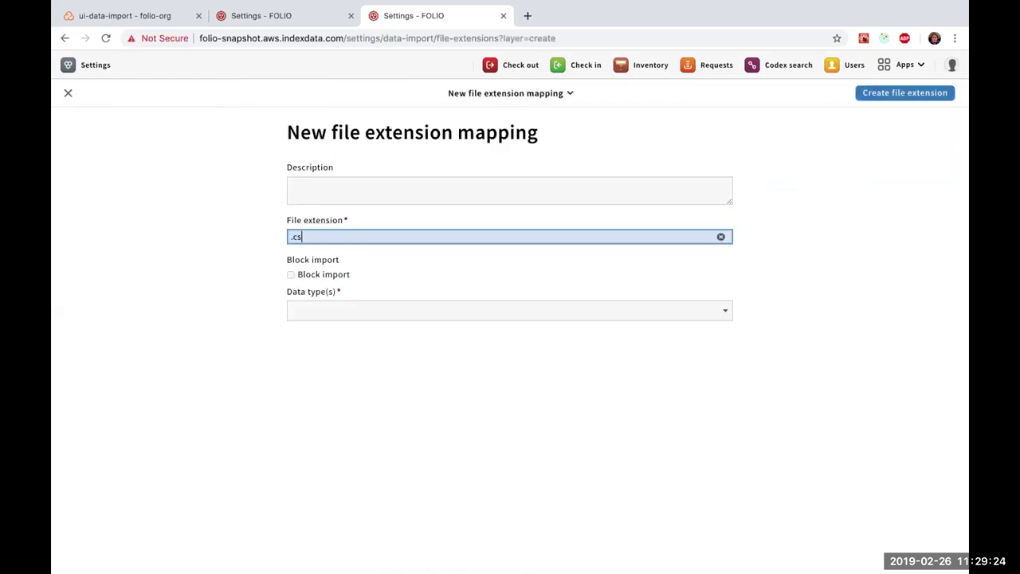
{"action": "left_click", "coordinate": [289, 275]}
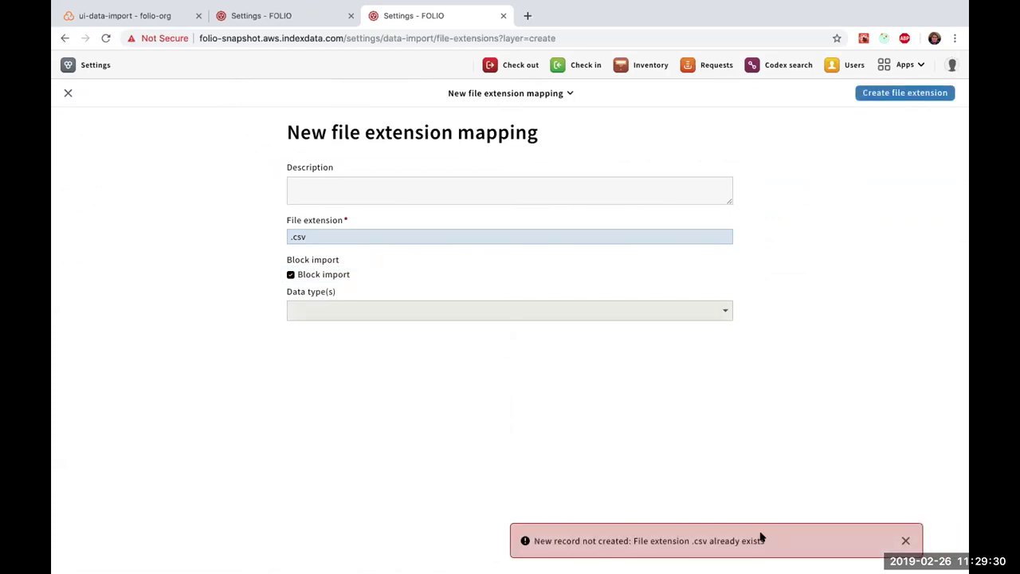
{"action": "left_click", "coordinate": [360, 236]}
{"action": "left_click", "coordinate": [906, 541]}
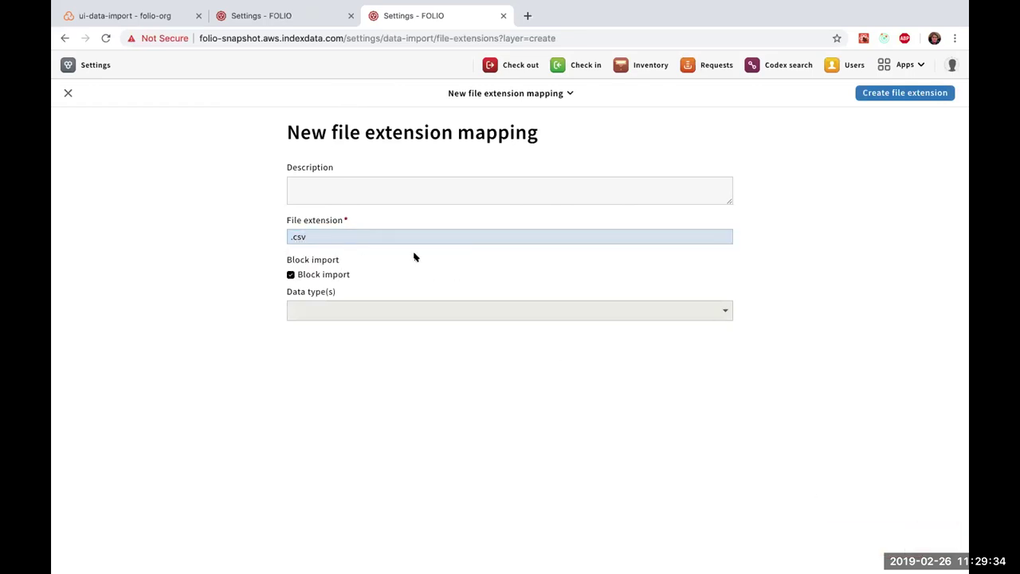
Step: Try an invalid variant of the .csv file extension to trigger the field validation, and restore .csv
{"action": "left_click", "coordinate": [369, 234]}
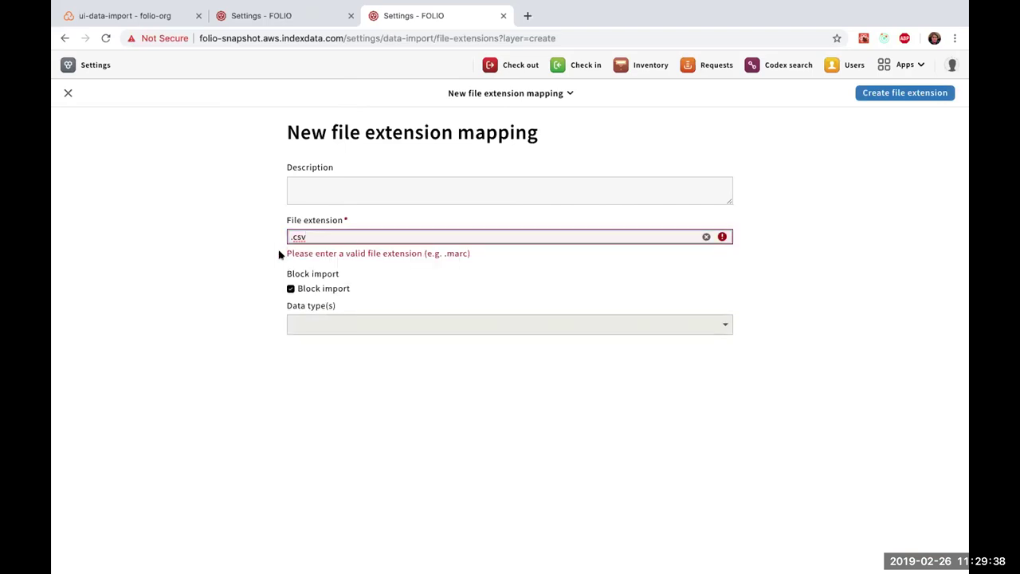
{"action": "left_click_drag", "start_coordinate": [285, 253], "coordinate": [483, 257]}
{"action": "left_click", "coordinate": [357, 252]}
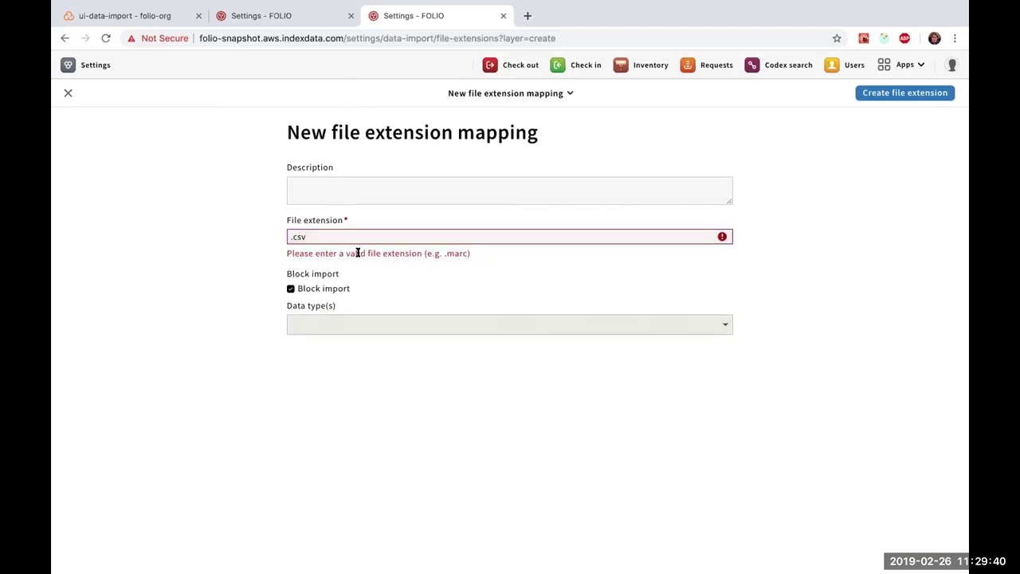
{"action": "left_click", "coordinate": [359, 238]}
{"action": "key", "text": "BackSpace"}
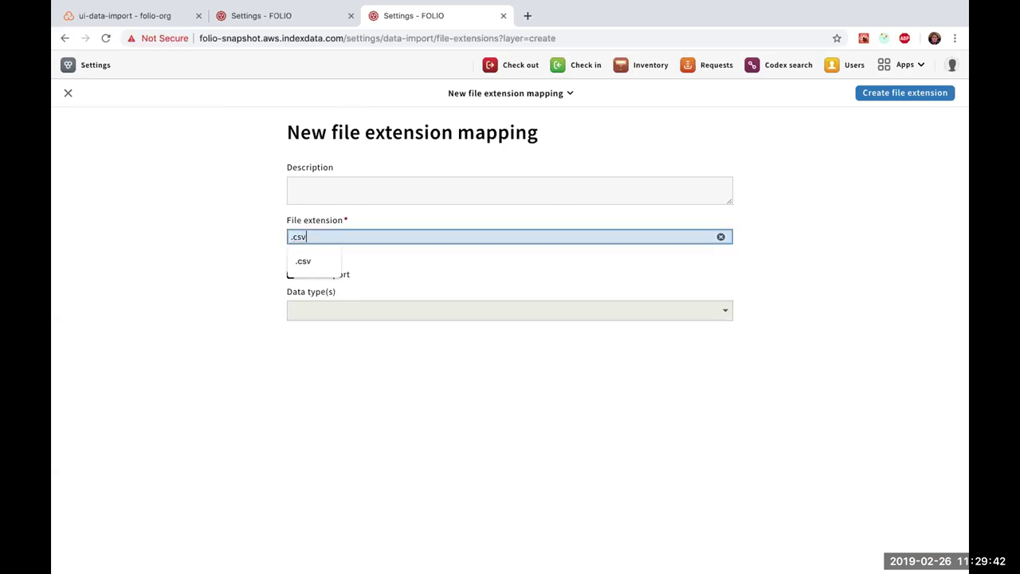
Step: Try the file extension without its leading dot, as csv, and point out the validation message below the field
{"action": "key", "text": "BackSpace"}
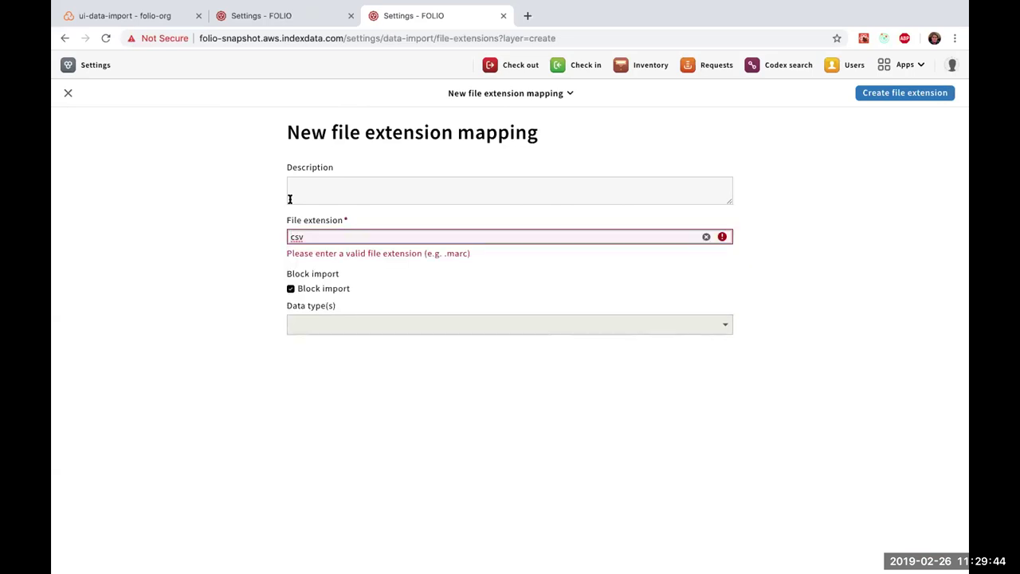
{"action": "left_click_drag", "start_coordinate": [289, 248], "coordinate": [497, 251]}
{"action": "left_click", "coordinate": [498, 251]}
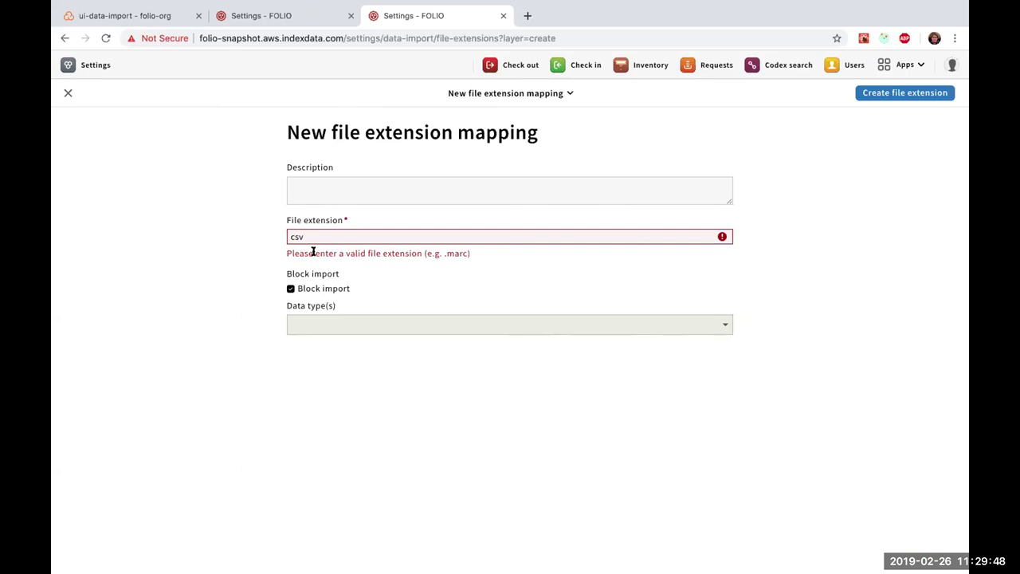
{"action": "left_click_drag", "start_coordinate": [472, 254], "coordinate": [496, 254]}
{"action": "left_click", "coordinate": [286, 255]}
{"action": "left_click", "coordinate": [496, 253]}
{"action": "left_click_drag", "start_coordinate": [286, 253], "coordinate": [476, 253]}
{"action": "left_click", "coordinate": [476, 253]}
Step: Change the file extension to .csv1 and turn off Block import for the new mapping
{"action": "left_click", "coordinate": [429, 232]}
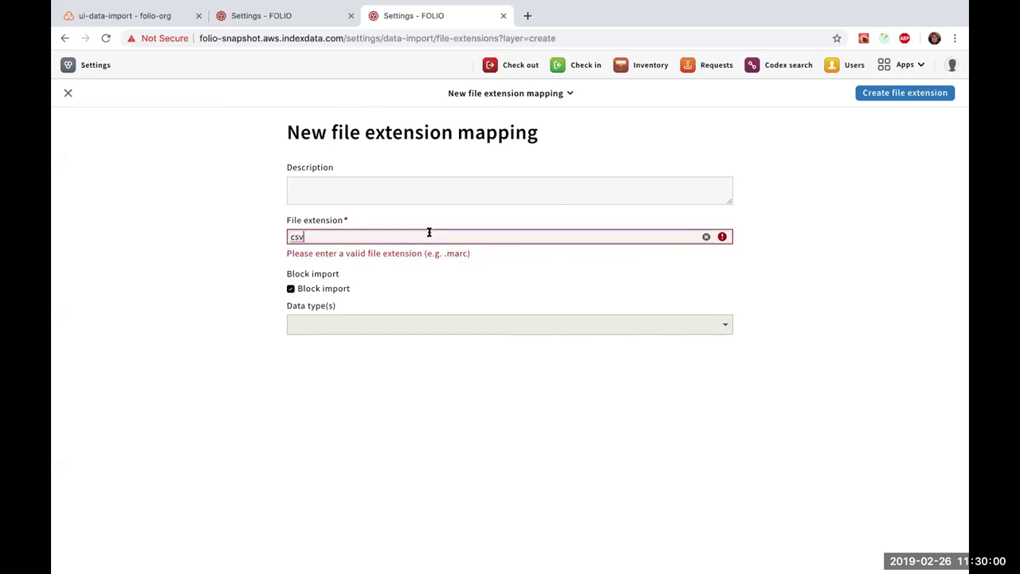
{"action": "key", "text": "Home"}
{"action": "type", "text": "."}
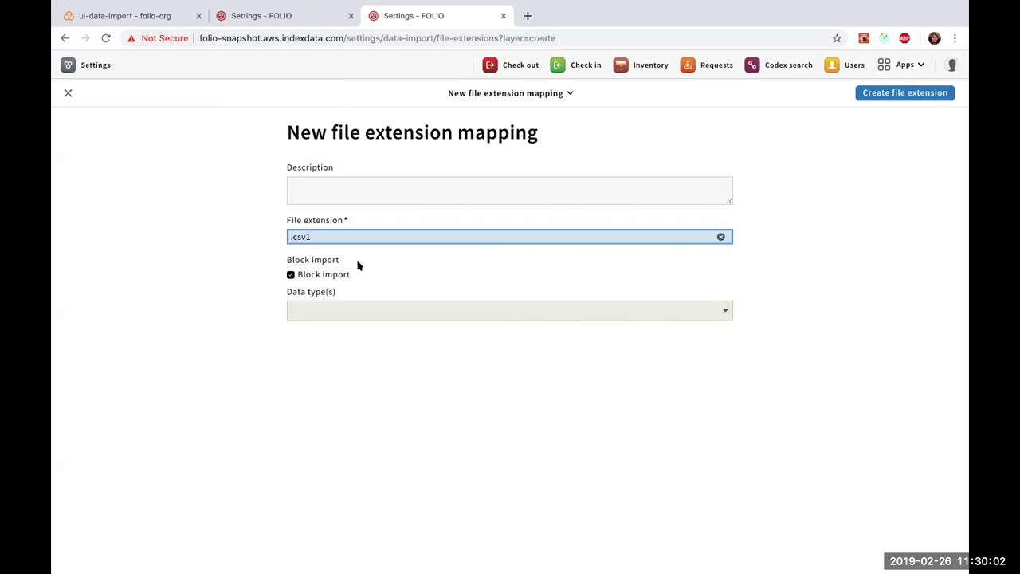
{"action": "left_click", "coordinate": [292, 277]}
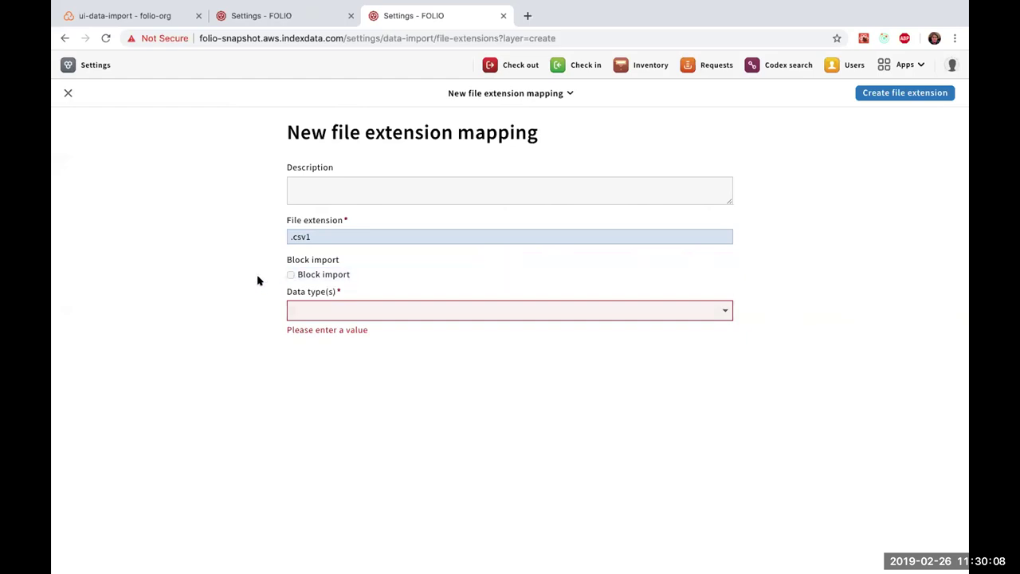
Step: Assign the MARC and Delimited data types to the .csv1 mapping, create it, and close its detail view
{"action": "left_click", "coordinate": [291, 310]}
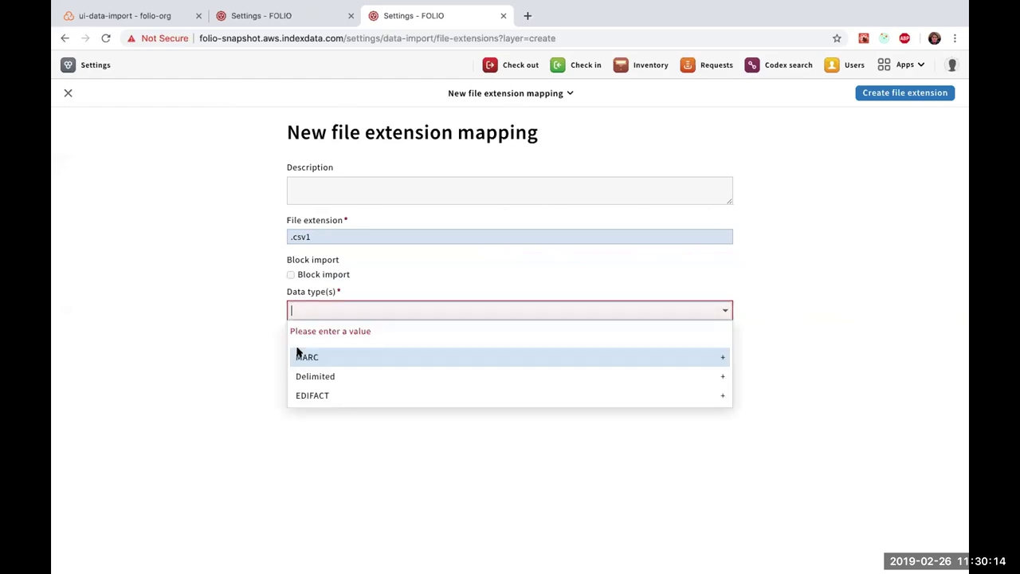
{"action": "left_click", "coordinate": [300, 352]}
{"action": "left_click", "coordinate": [311, 362]}
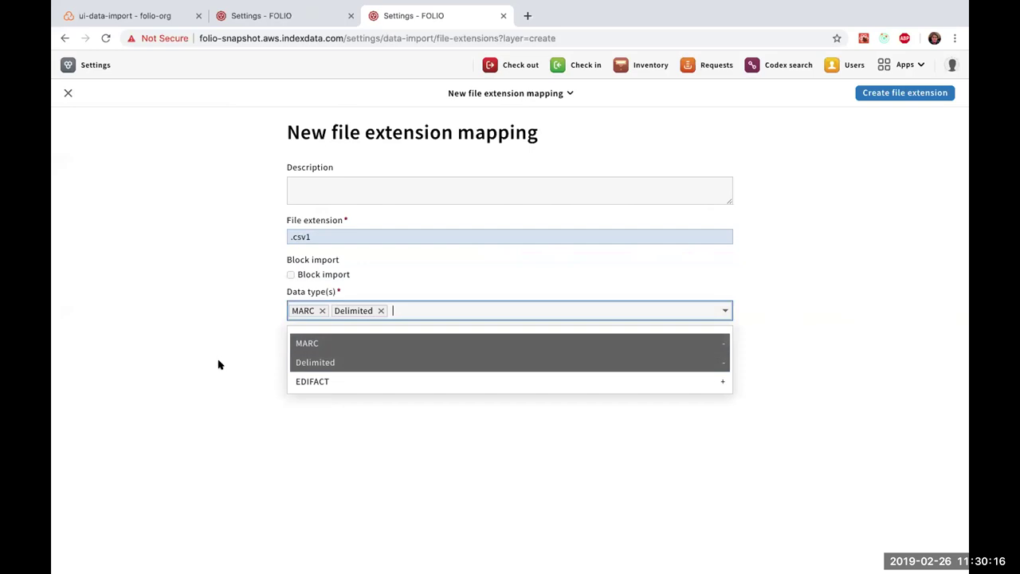
{"action": "left_click", "coordinate": [219, 364]}
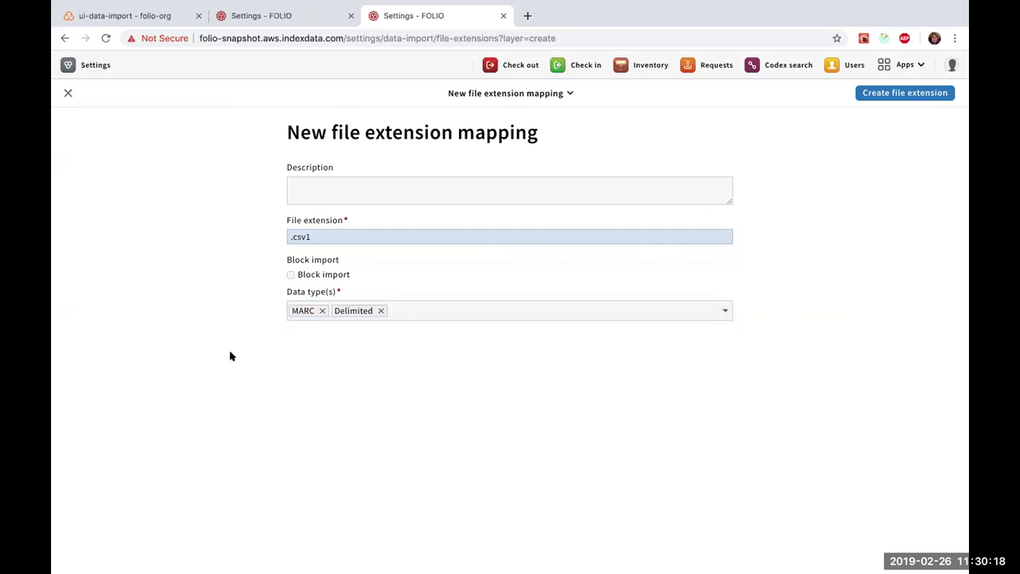
{"action": "left_click", "coordinate": [884, 93]}
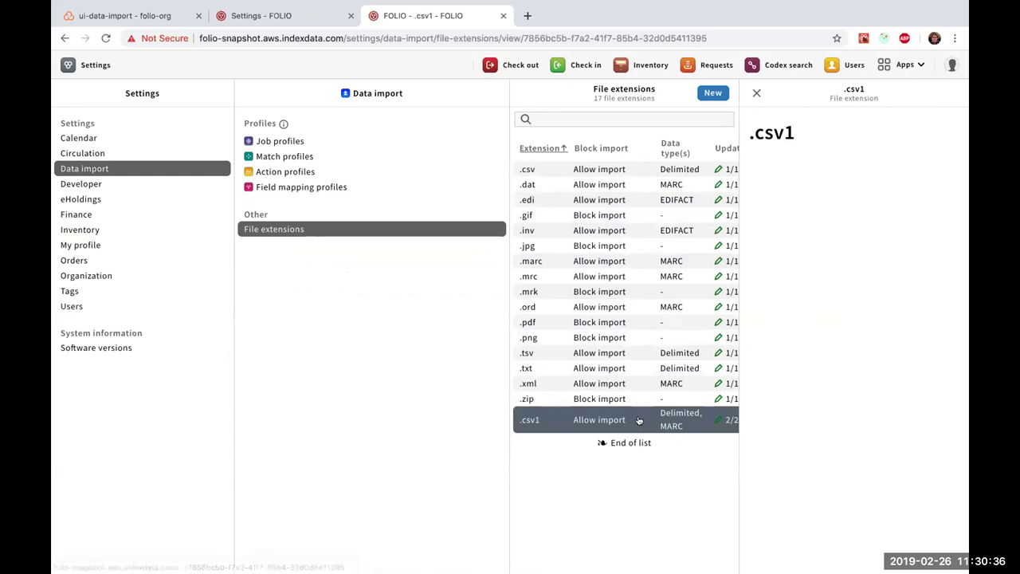
{"action": "left_click", "coordinate": [757, 92]}
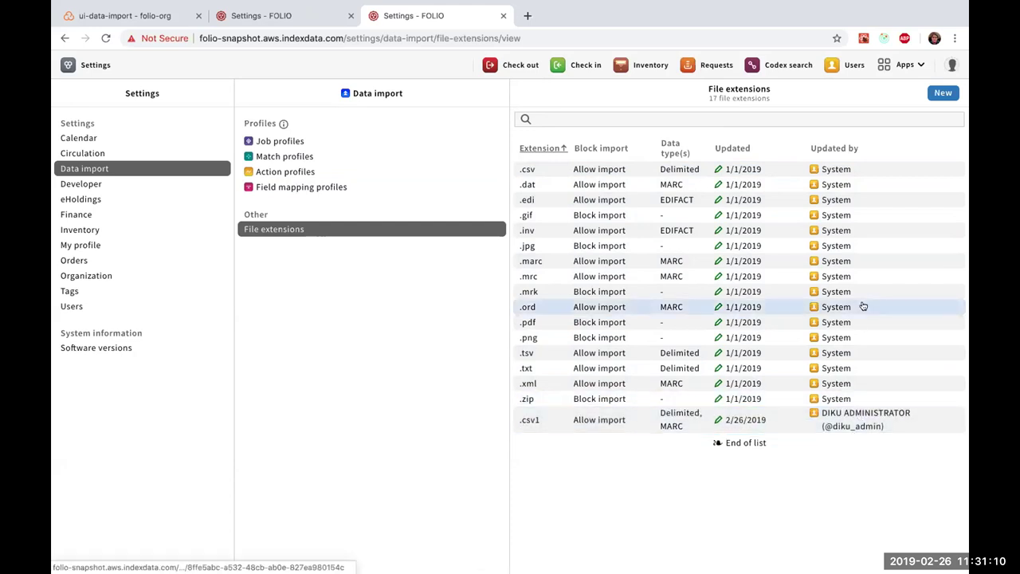
Step: Start another new file extension mapping and set the browser's network to Offline in the developer tools
{"action": "left_click", "coordinate": [941, 94]}
{"action": "left_click", "coordinate": [435, 310]}
{"action": "left_click", "coordinate": [206, 343]}
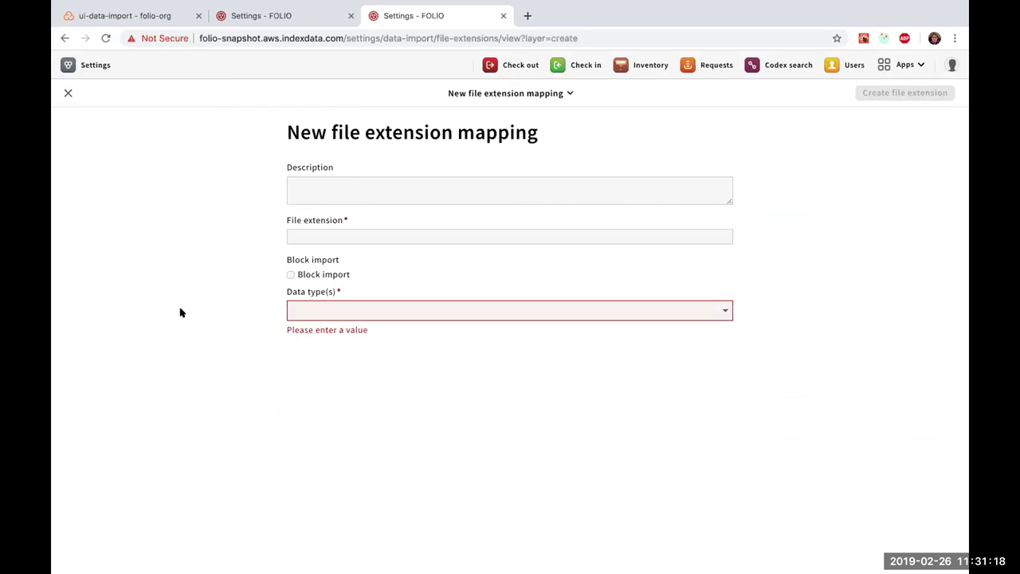
{"action": "right_click", "coordinate": [180, 313]}
{"action": "left_click", "coordinate": [158, 300]}
{"action": "key", "text": "super+alt+i"}
{"action": "left_click", "coordinate": [248, 446]}
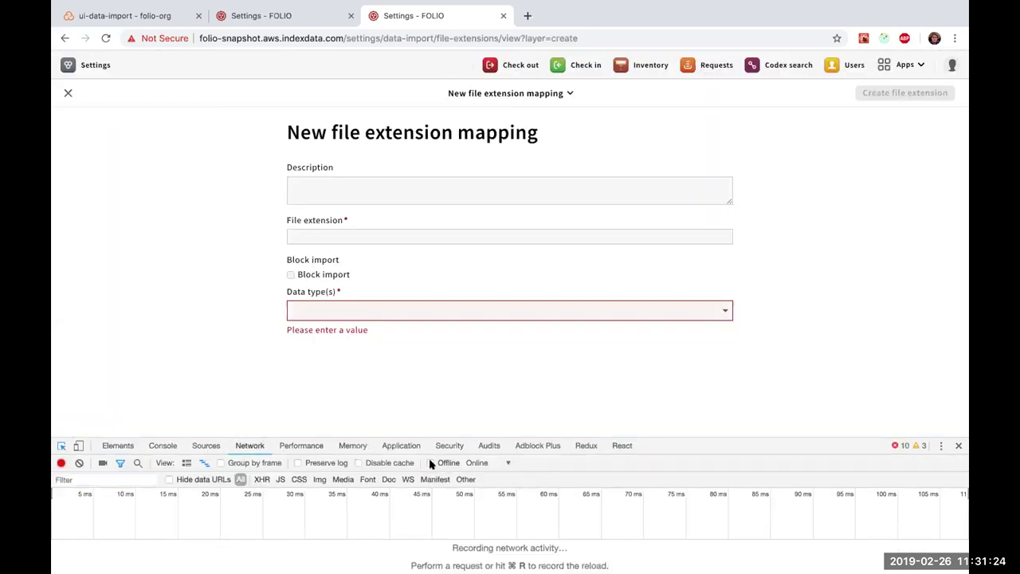
{"action": "left_click", "coordinate": [428, 463]}
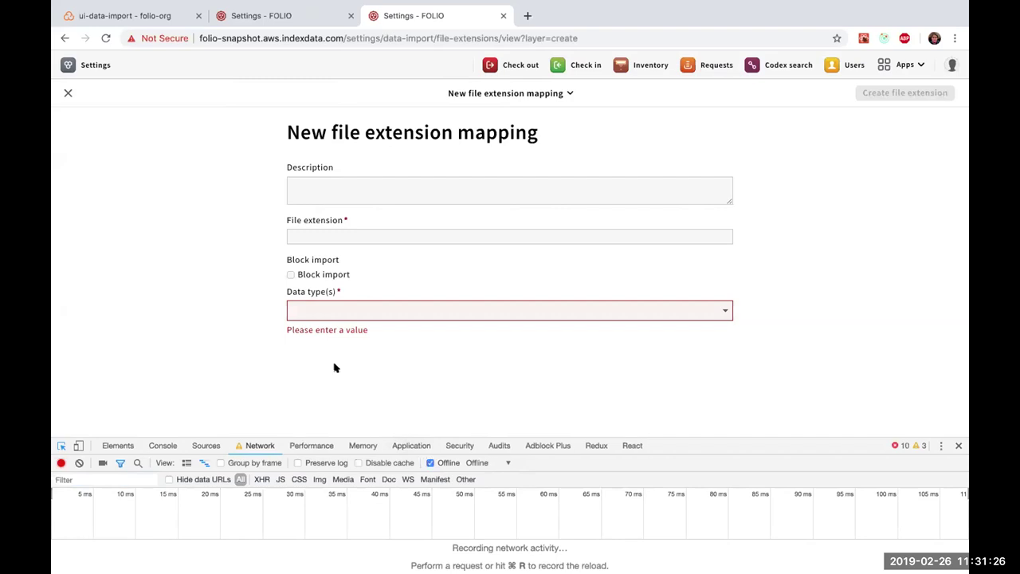
Step: Fill in the new mapping with description asdf and file extension .csv, and enable Block import
{"action": "key", "text": "super+shift+c"}
{"action": "left_click", "coordinate": [333, 194]}
{"action": "left_click", "coordinate": [296, 188]}
{"action": "type", "text": "asdf"}
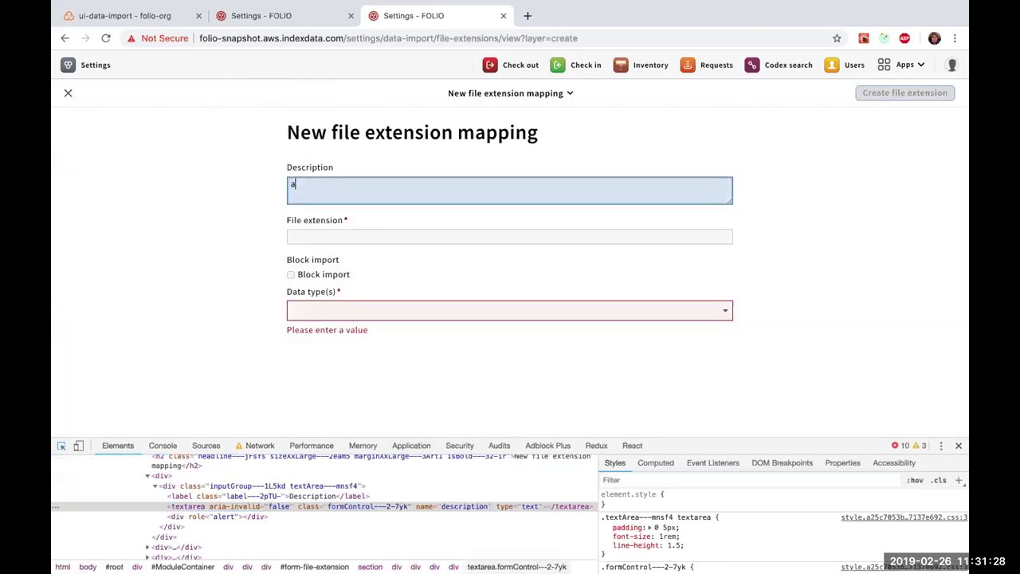
{"action": "left_click", "coordinate": [293, 238]}
{"action": "left_click", "coordinate": [303, 261]}
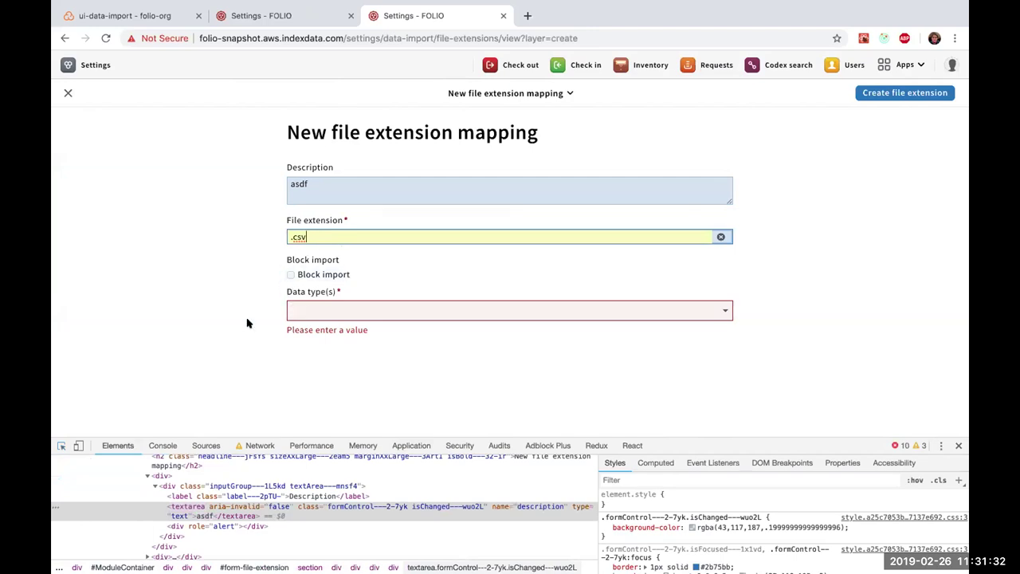
{"action": "left_click", "coordinate": [304, 275]}
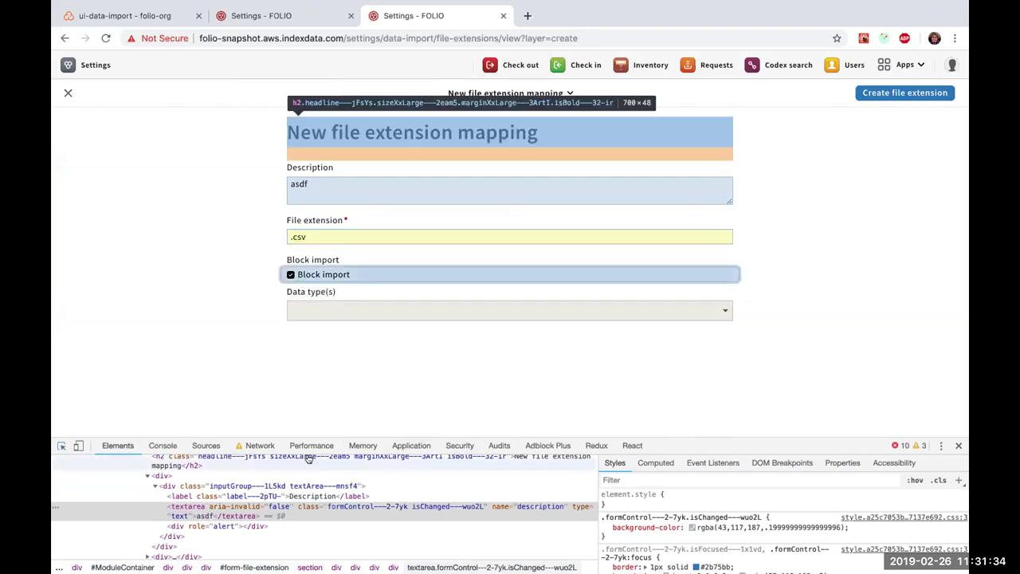
Step: Try to create the .csv mapping with the network offline, dismiss the error, and close the developer tools
{"action": "left_click", "coordinate": [240, 446]}
{"action": "left_click", "coordinate": [431, 463]}
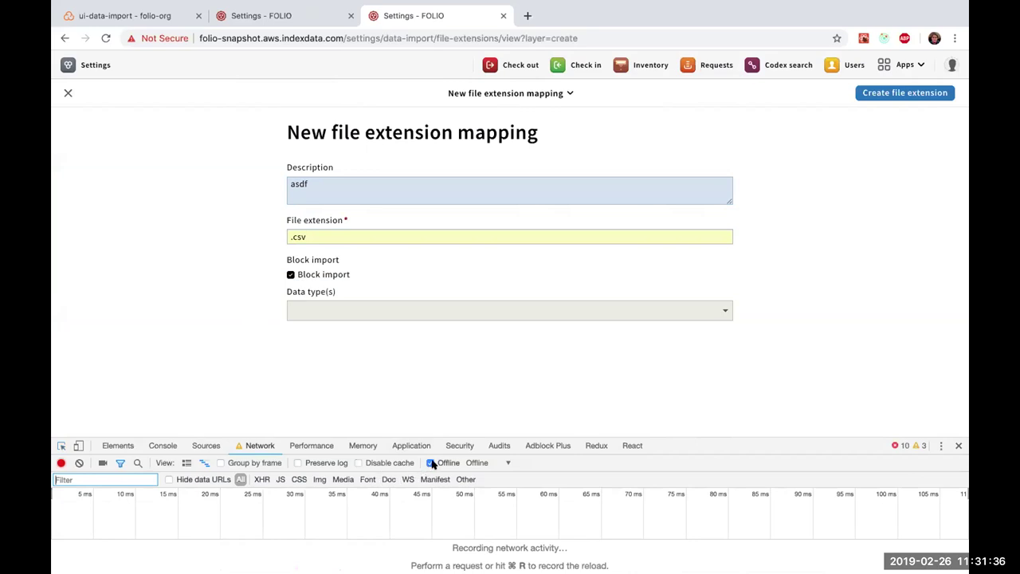
{"action": "left_click", "coordinate": [534, 403]}
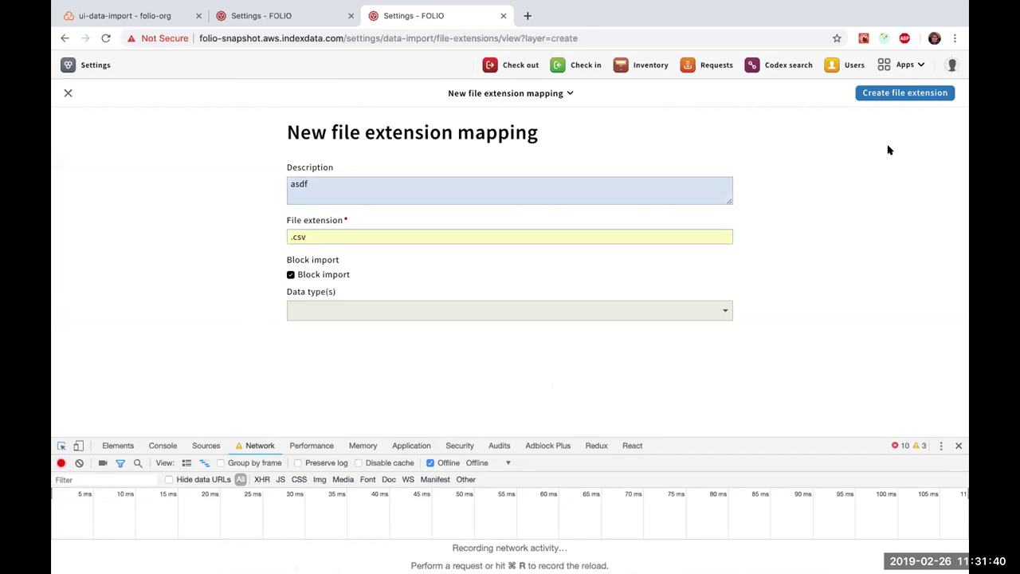
{"action": "left_click", "coordinate": [909, 94]}
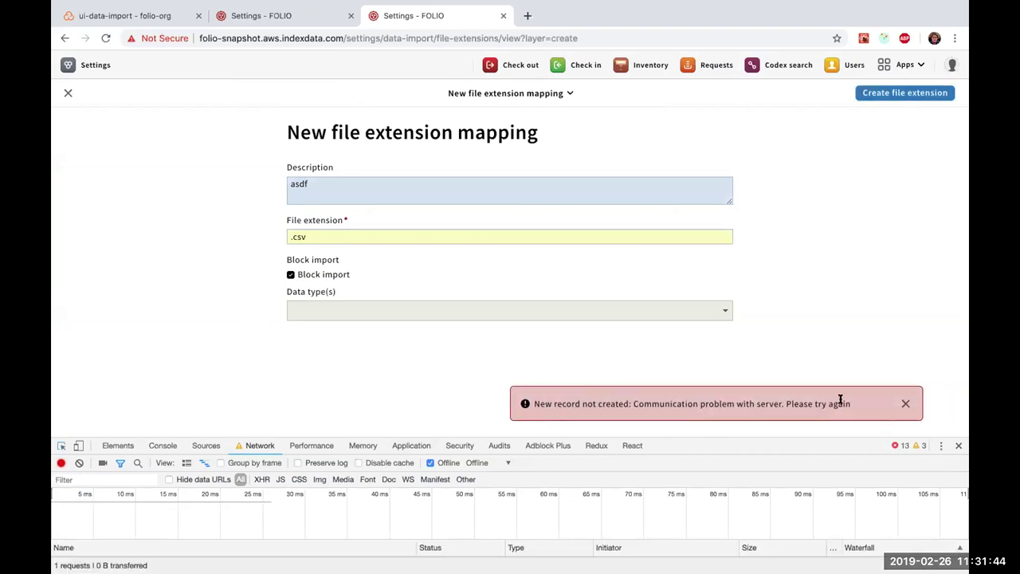
{"action": "left_click", "coordinate": [905, 403]}
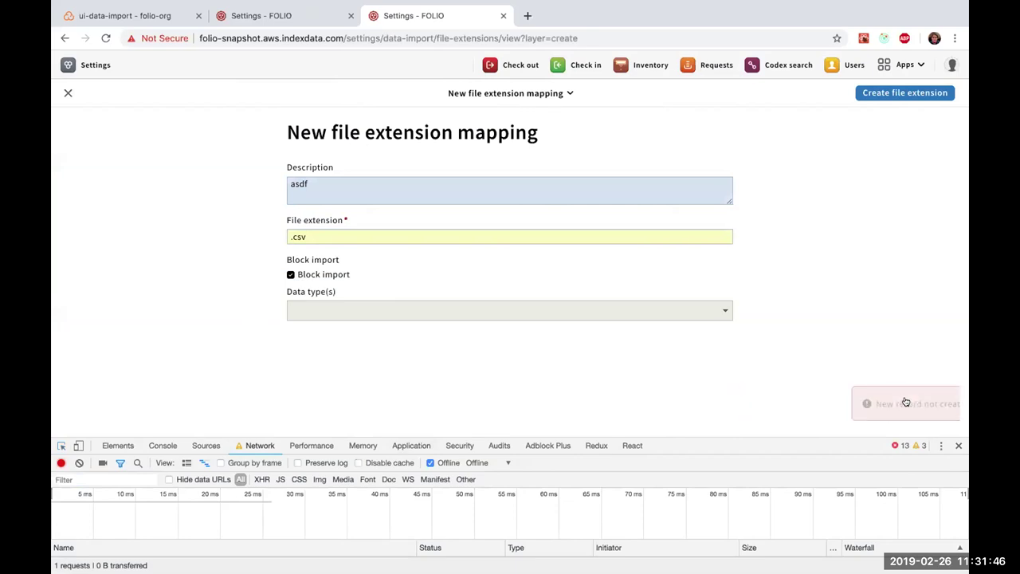
{"action": "left_click", "coordinate": [959, 446]}
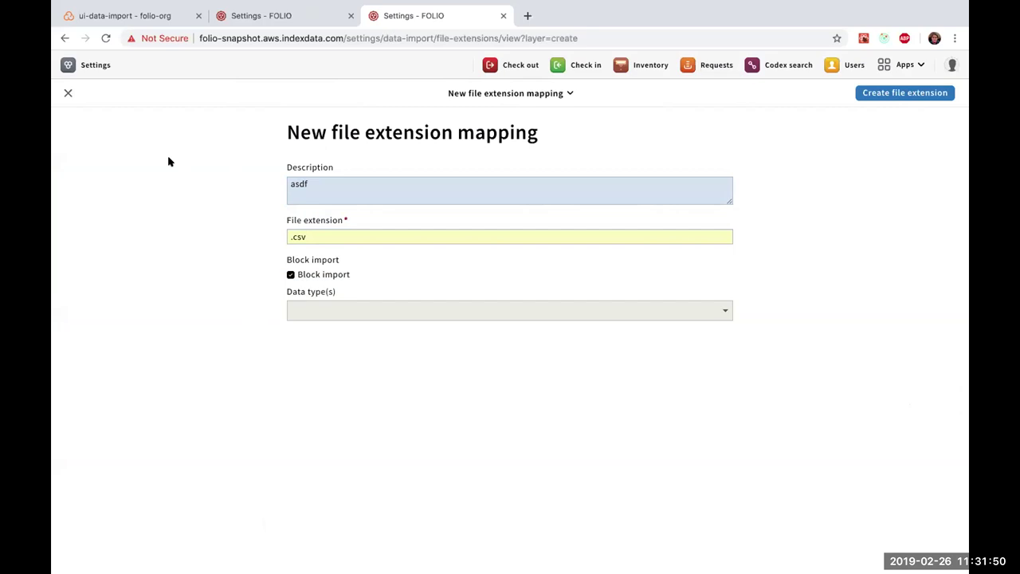
Step: Try repeatedly to close the unsaved mapping form, examining the unsaved-changes prompt and choosing to keep editing
{"action": "left_click", "coordinate": [67, 94]}
{"action": "left_click_drag", "start_coordinate": [363, 155], "coordinate": [461, 157]}
{"action": "left_click", "coordinate": [458, 157]}
{"action": "left_click_drag", "start_coordinate": [359, 155], "coordinate": [482, 160]}
{"action": "left_click", "coordinate": [482, 159]}
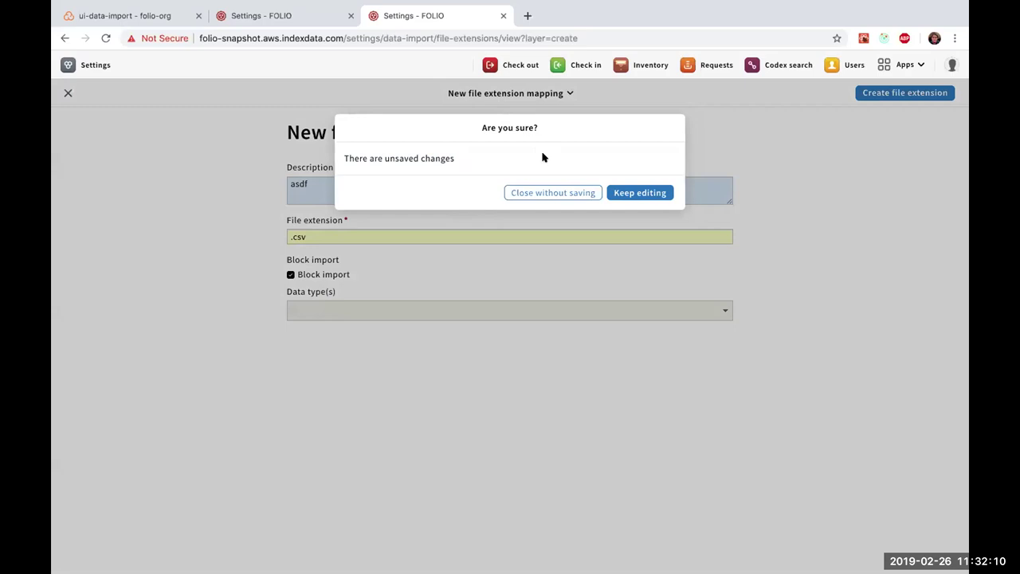
{"action": "left_click", "coordinate": [626, 194]}
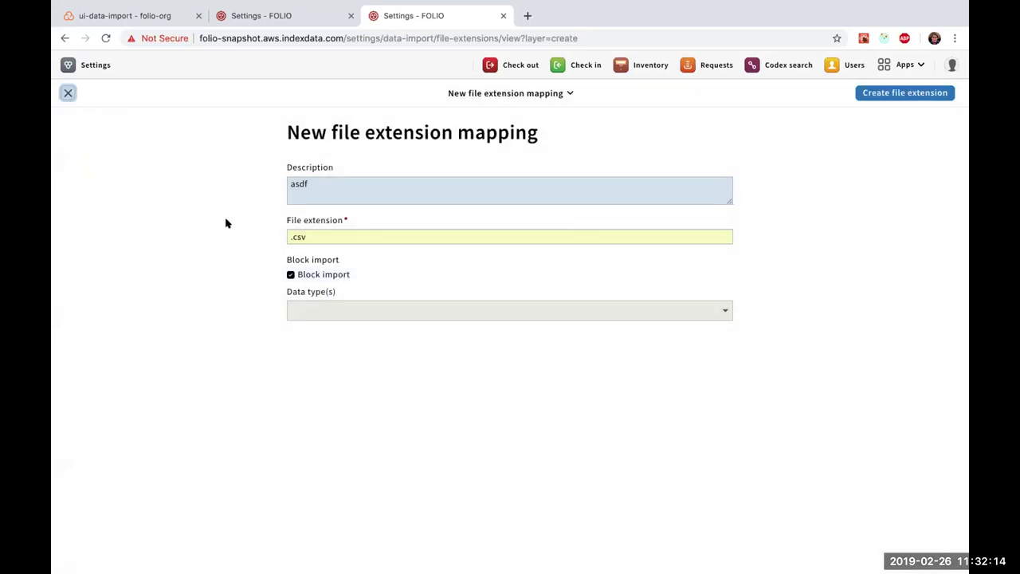
{"action": "left_click", "coordinate": [68, 92]}
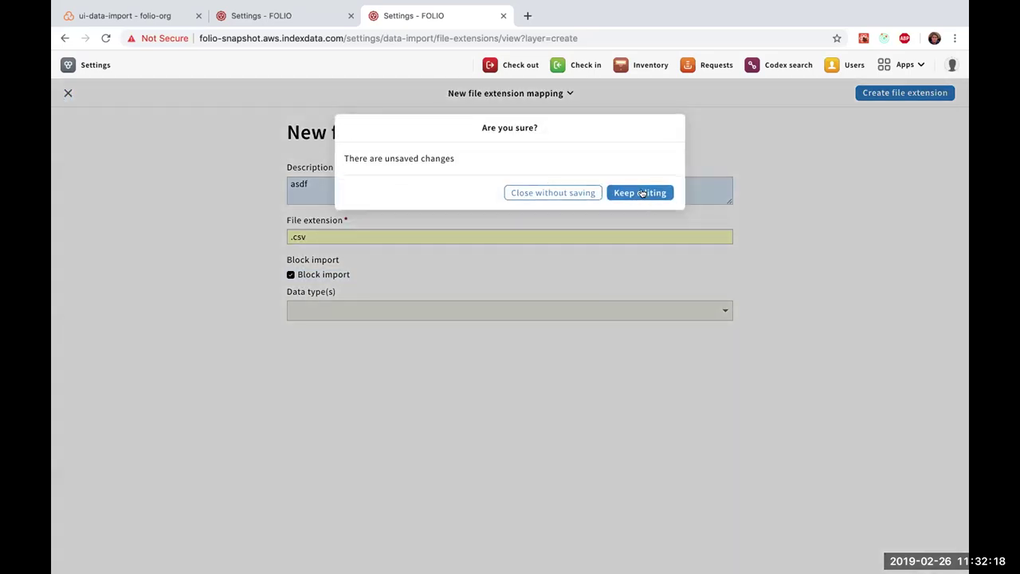
{"action": "left_click", "coordinate": [617, 189]}
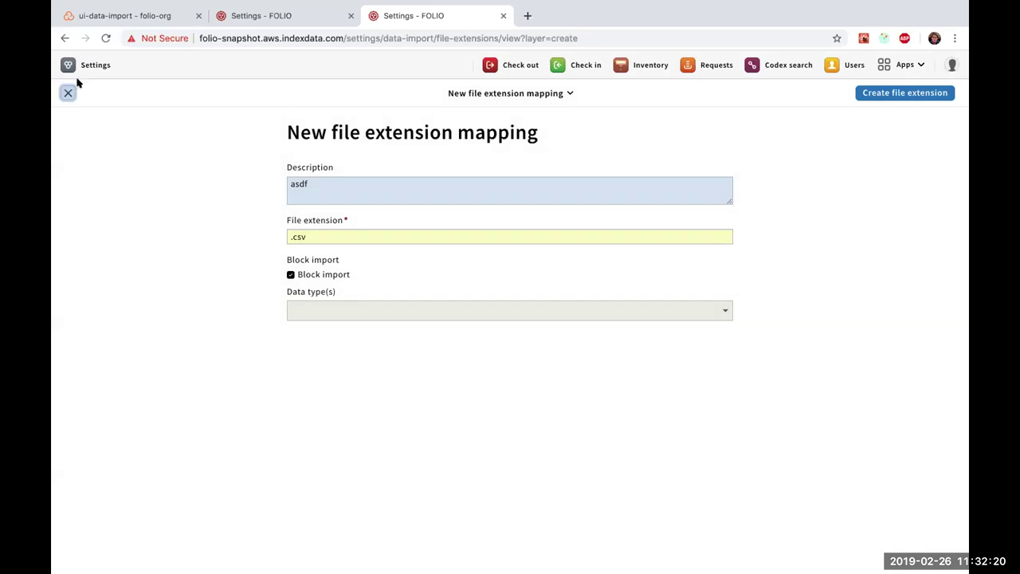
{"action": "left_click", "coordinate": [66, 93]}
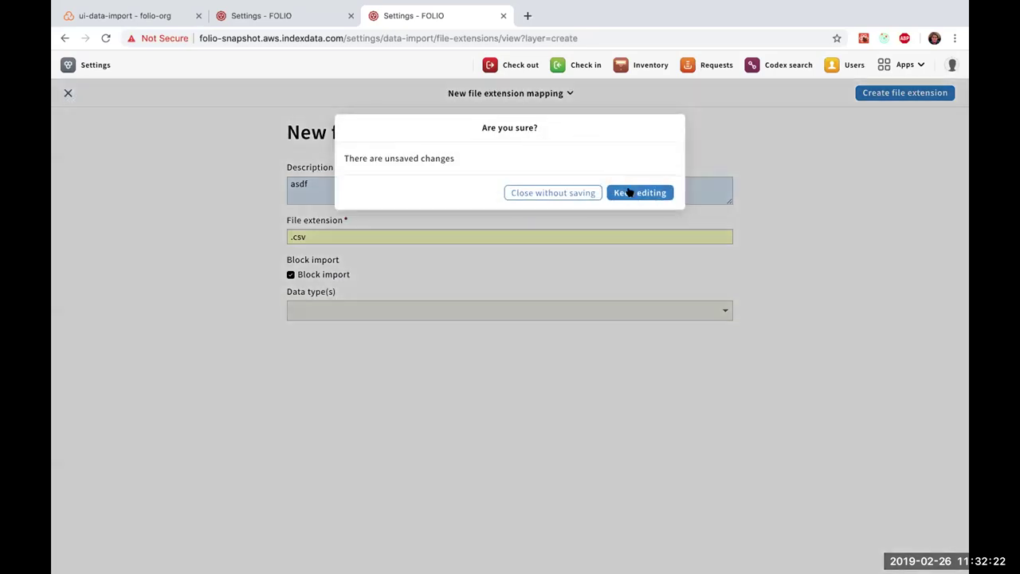
{"action": "left_click", "coordinate": [630, 195]}
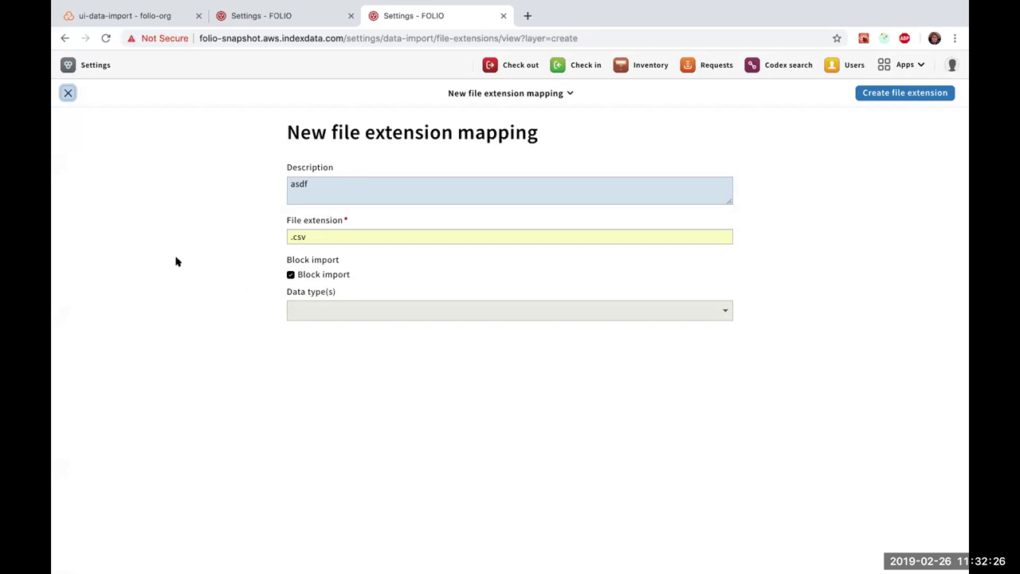
{"action": "left_click", "coordinate": [67, 94]}
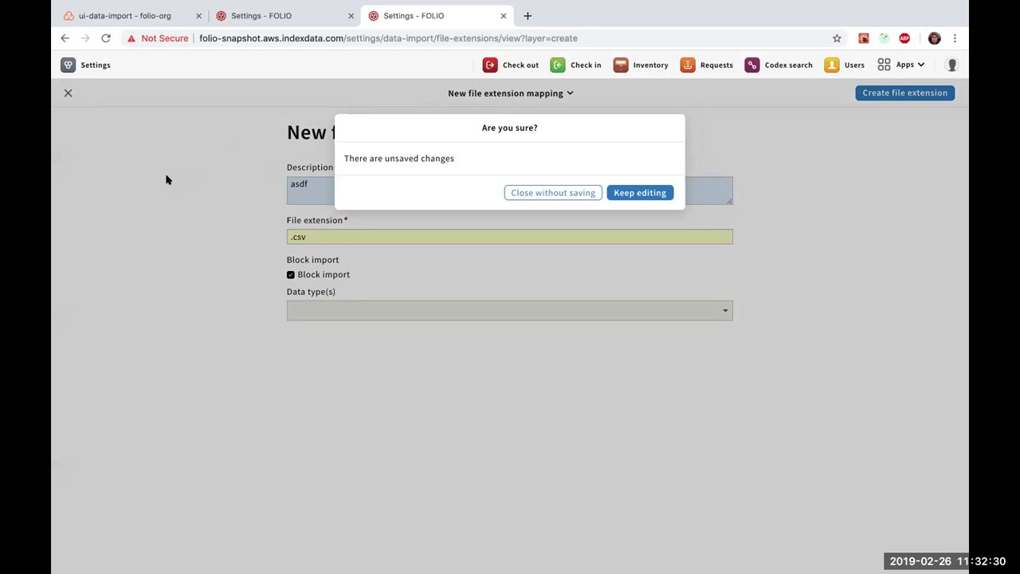
{"action": "left_click", "coordinate": [636, 190]}
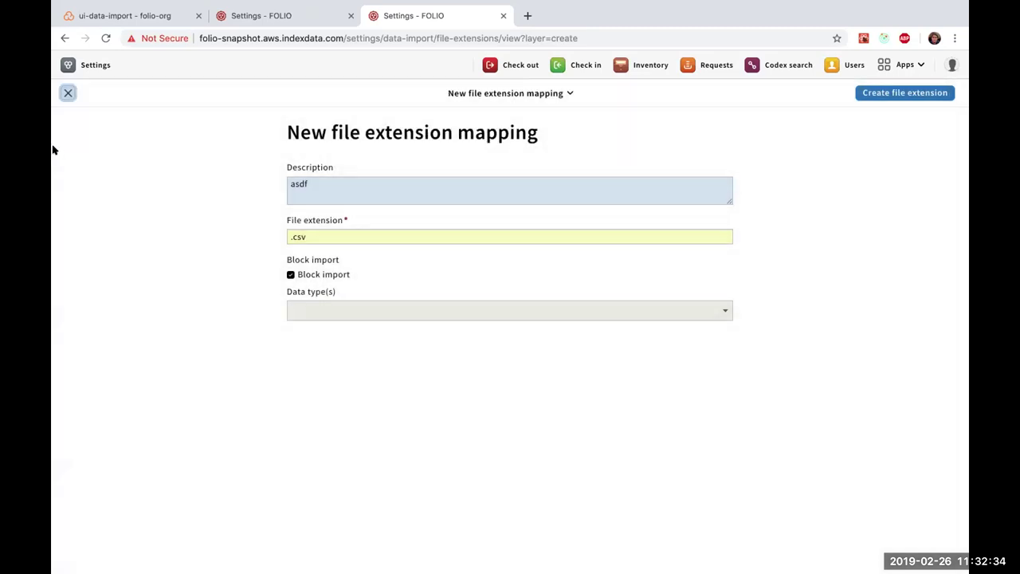
{"action": "left_click", "coordinate": [66, 93]}
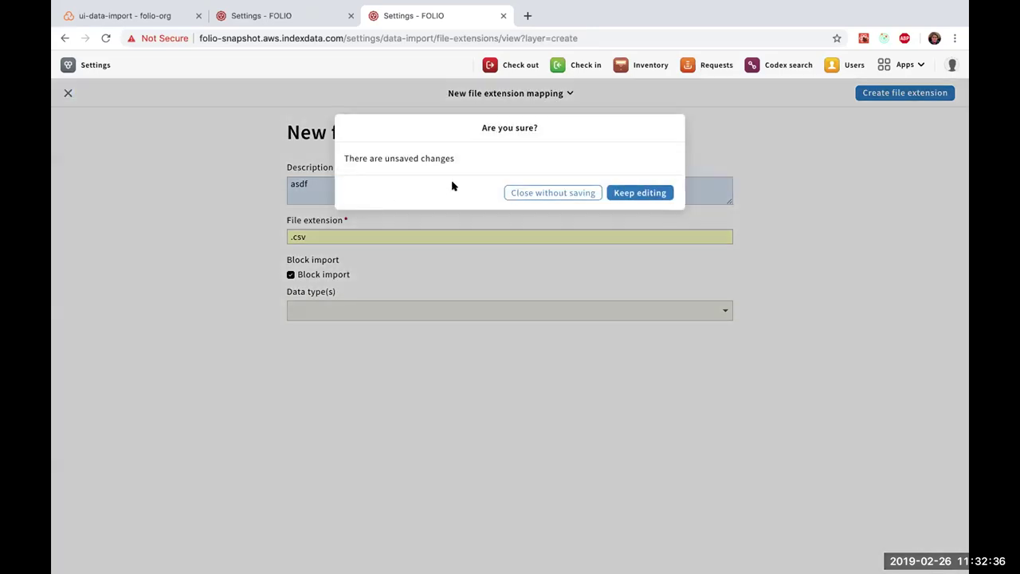
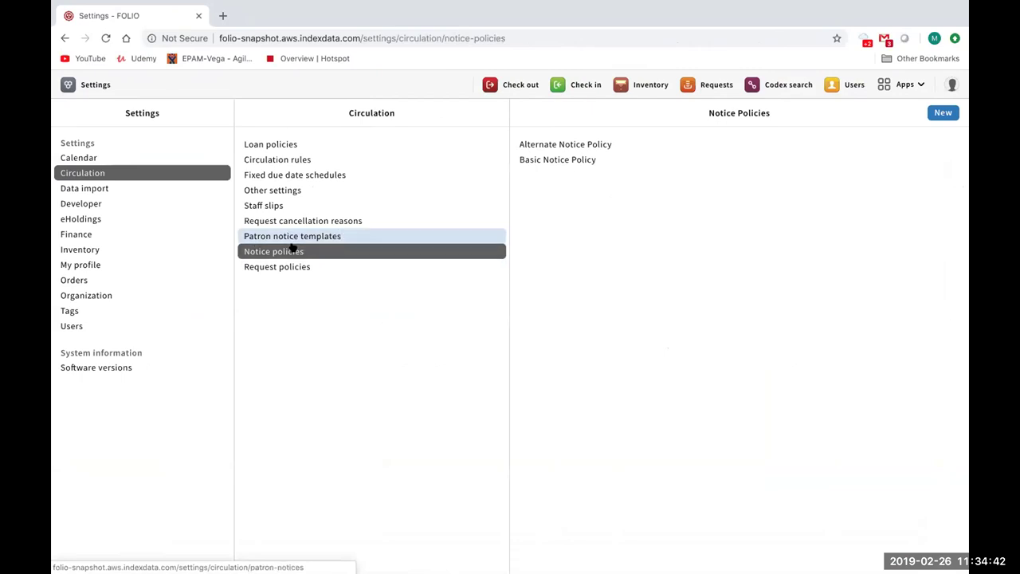
Step: Open the Loan template among the Circulation patron notice templates and review its details
{"action": "left_click", "coordinate": [299, 237]}
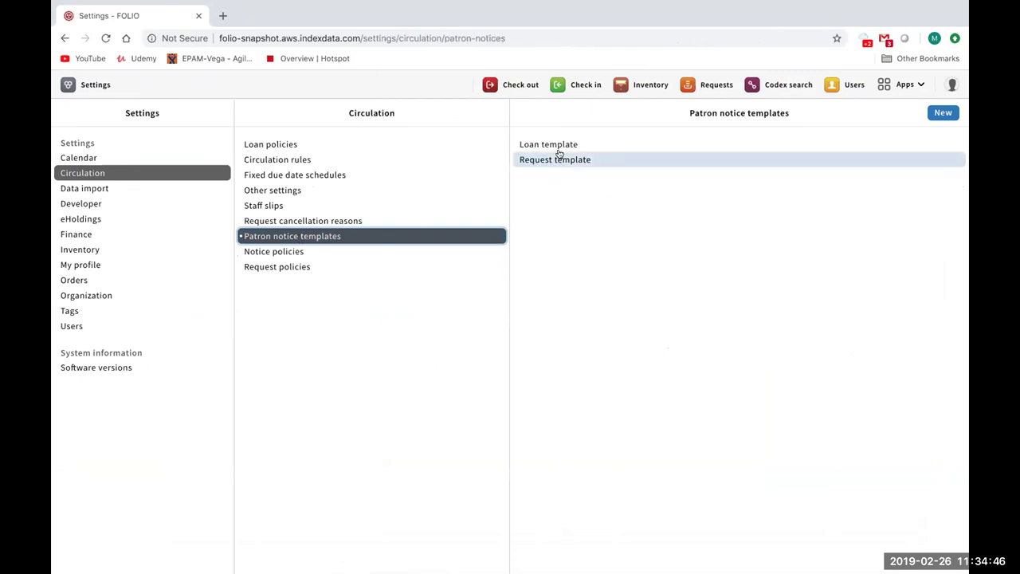
{"action": "left_click", "coordinate": [559, 146]}
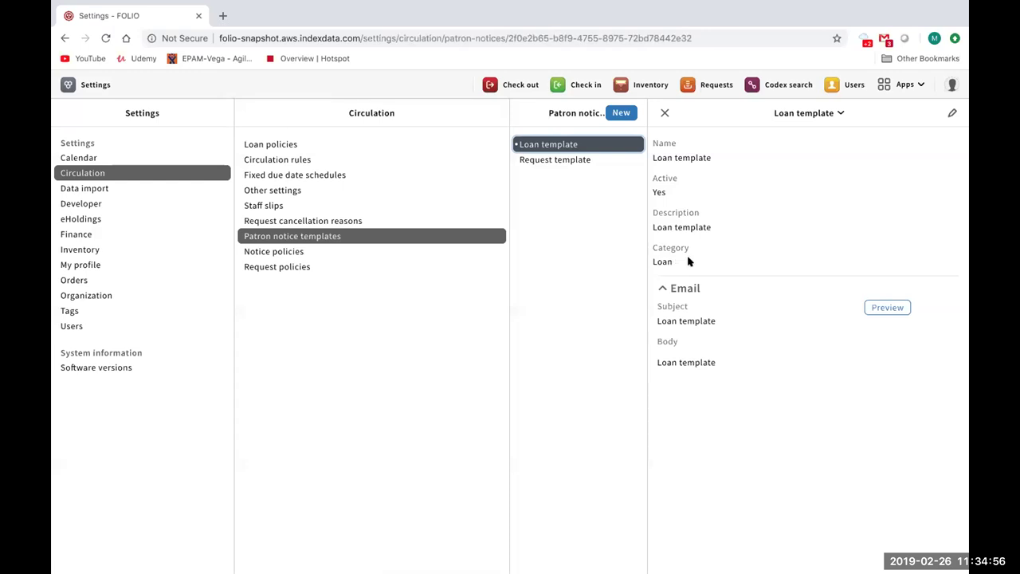
Step: Start a new notice policy in the Circulation settings, name it test policy, and mark it active
{"action": "left_click", "coordinate": [342, 252]}
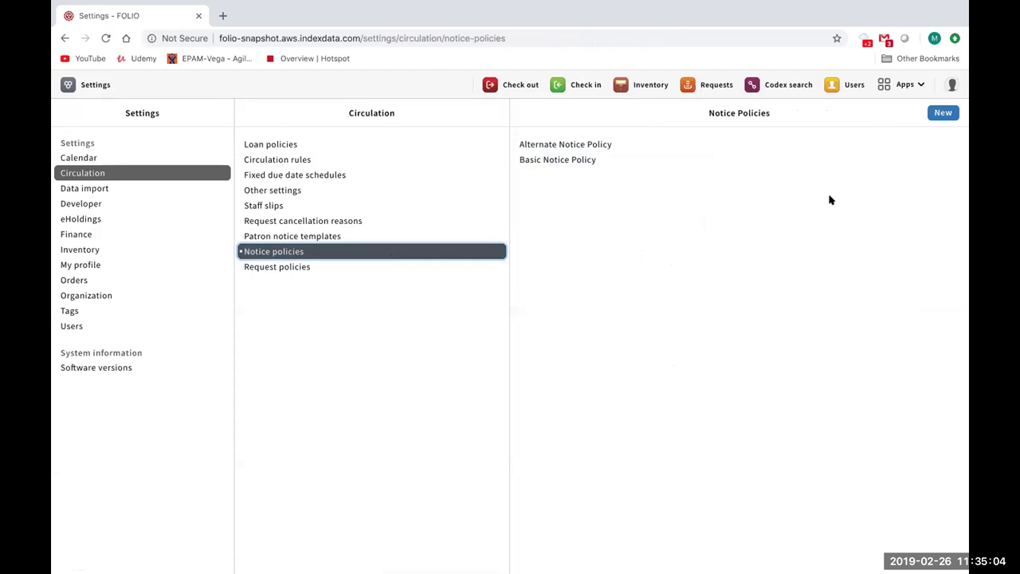
{"action": "left_click", "coordinate": [943, 113]}
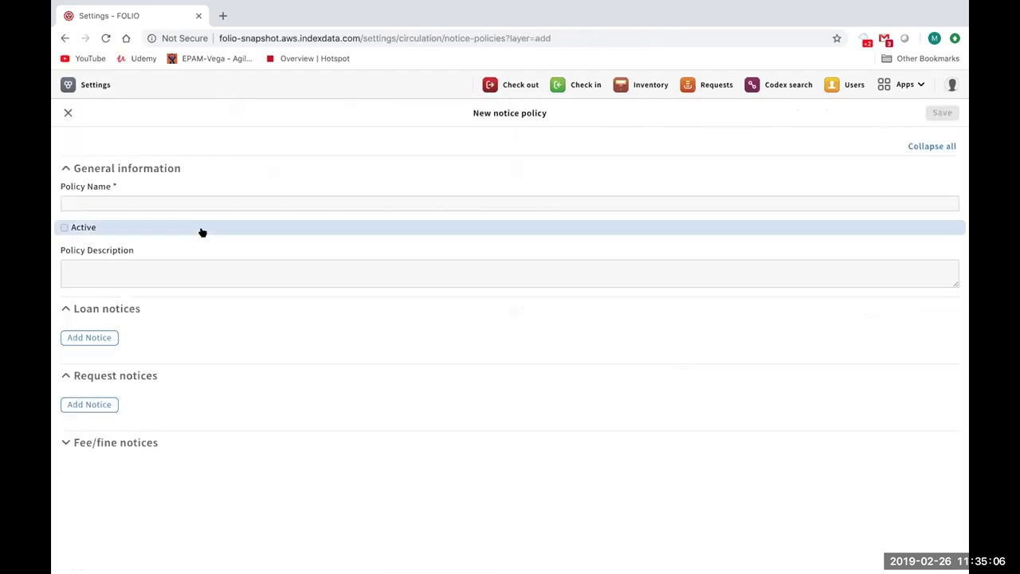
{"action": "left_click", "coordinate": [195, 201]}
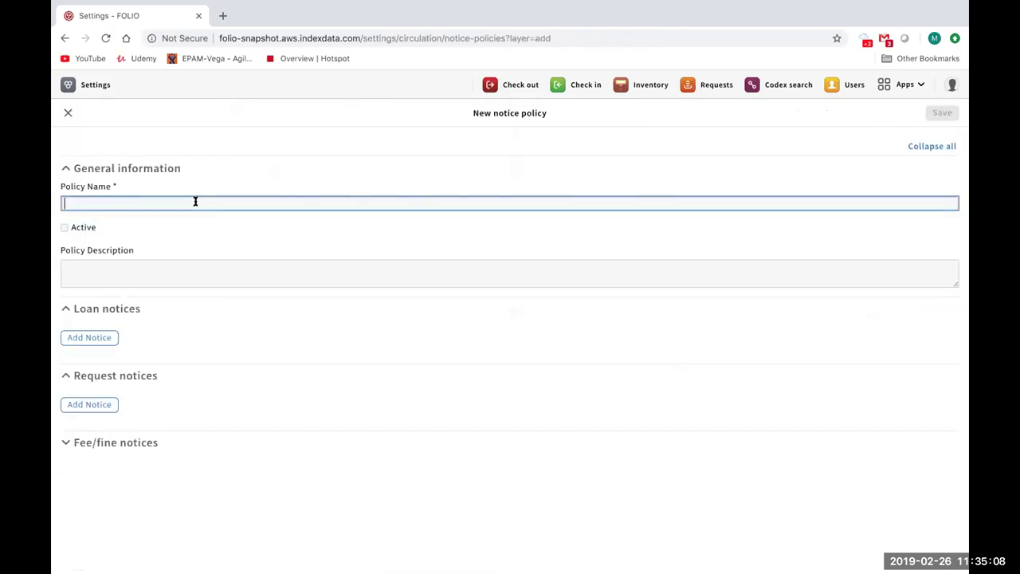
{"action": "type", "text": "te"}
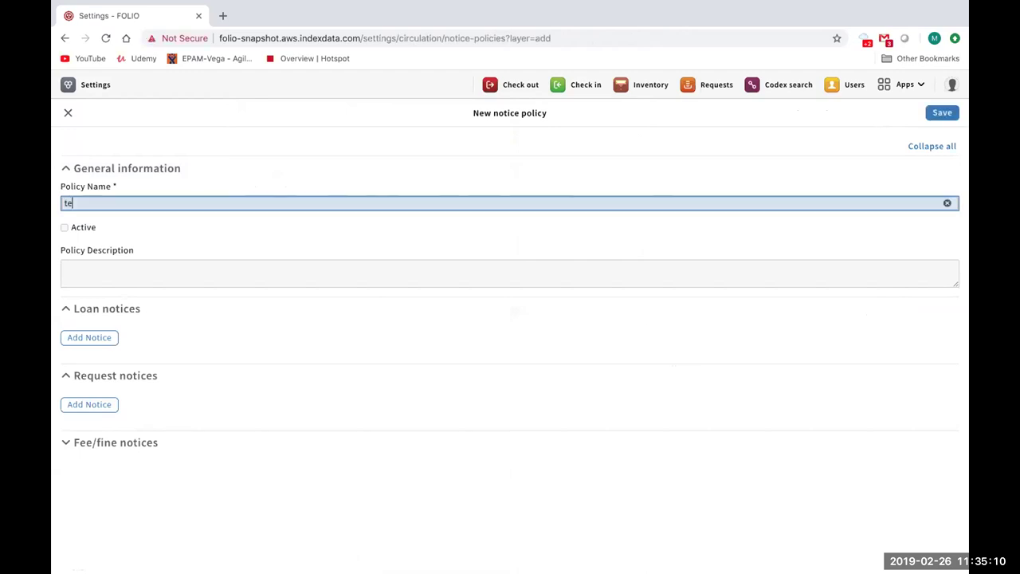
{"action": "type", "text": "st poli"}
{"action": "left_click", "coordinate": [84, 228]}
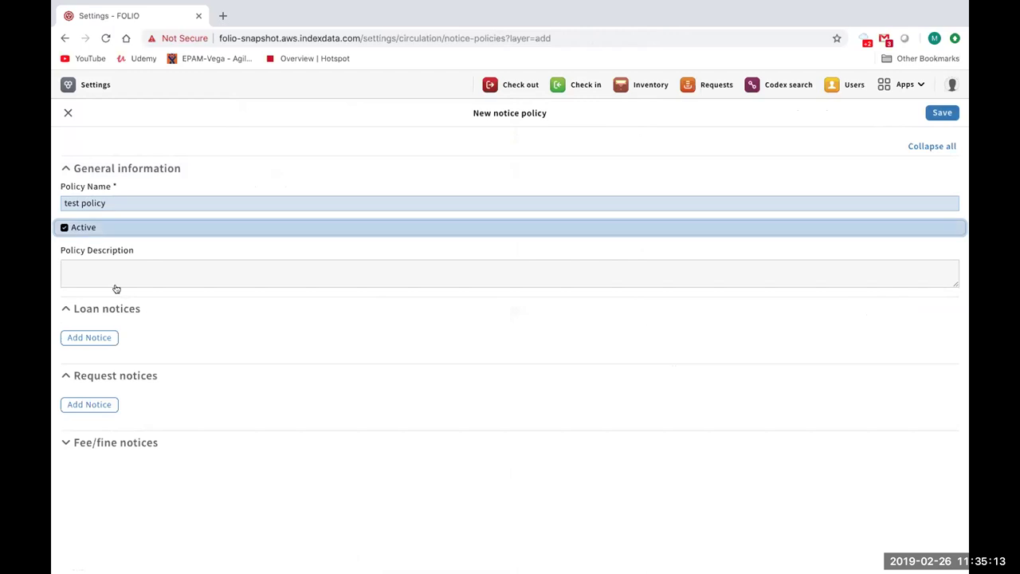
Step: Add a loan notice to the policy using the Loan template, Email format and Recurring frequency
{"action": "left_click", "coordinate": [109, 337]}
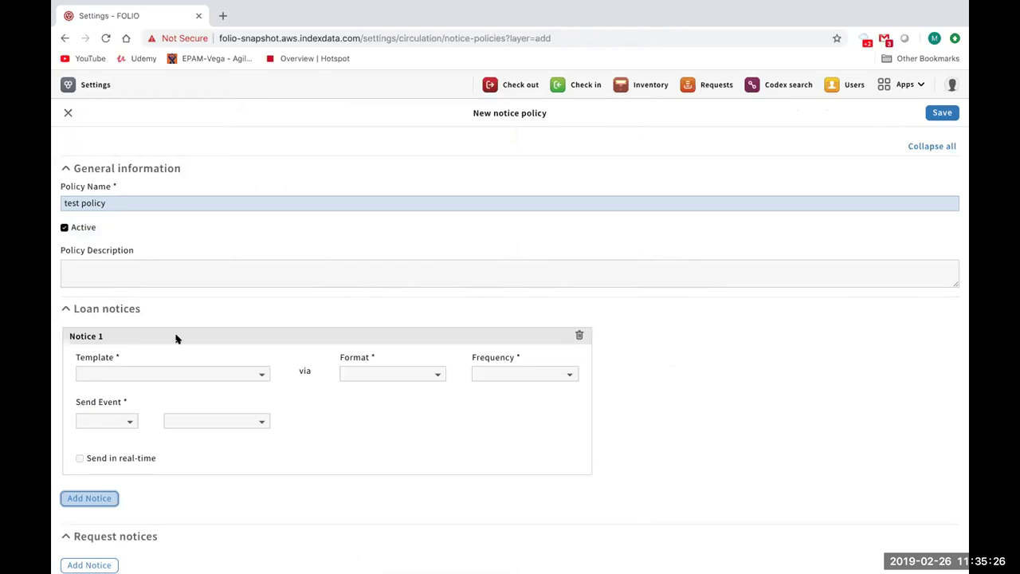
{"action": "left_click", "coordinate": [172, 374]}
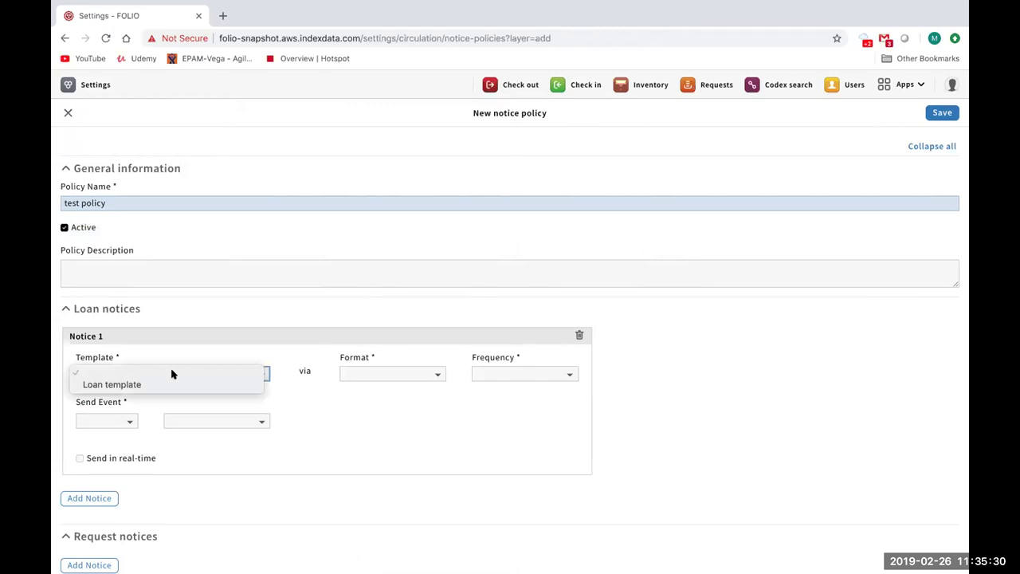
{"action": "left_click", "coordinate": [169, 383]}
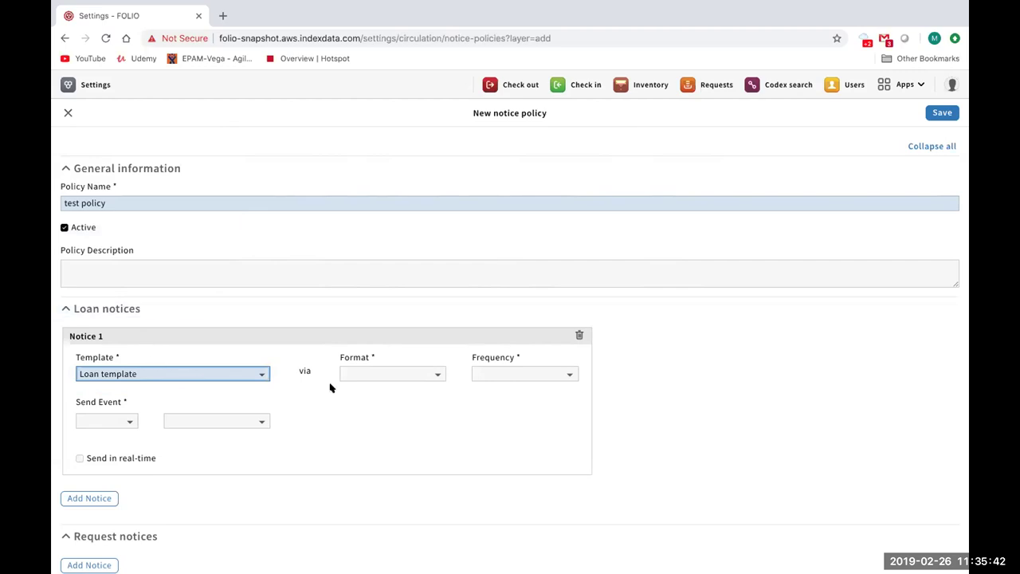
{"action": "left_click", "coordinate": [390, 374]}
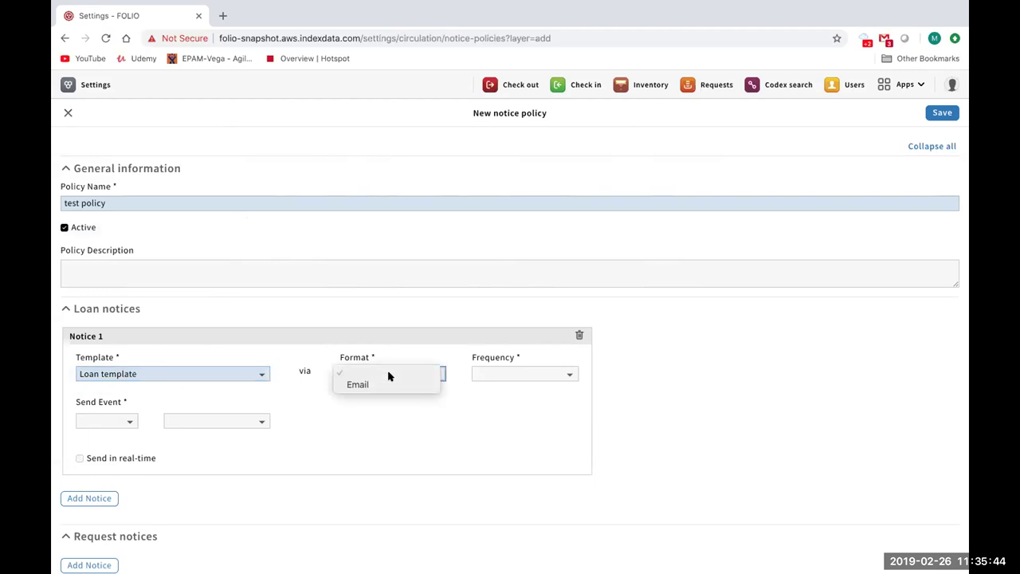
{"action": "left_click", "coordinate": [387, 383]}
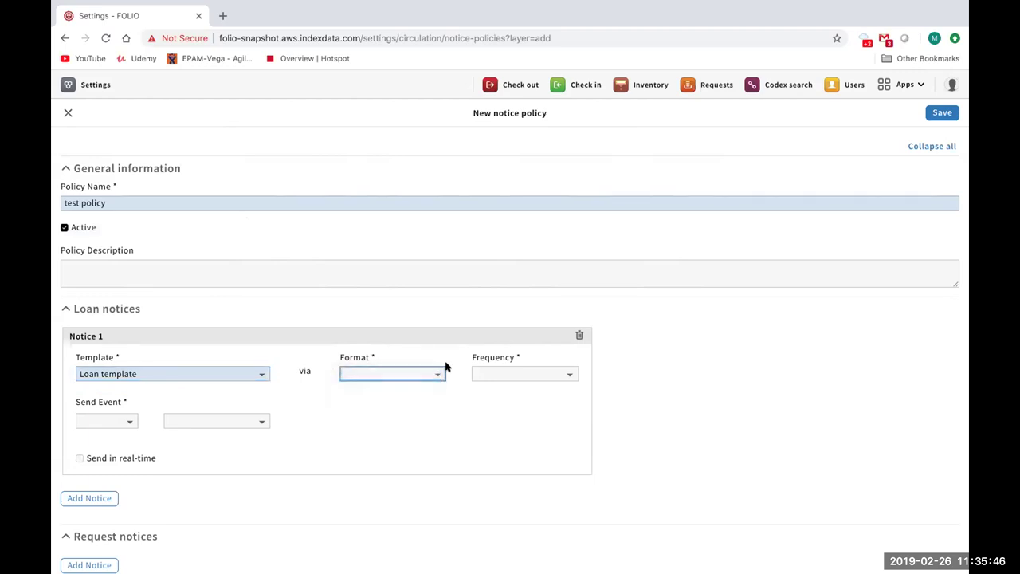
{"action": "left_click", "coordinate": [516, 374]}
{"action": "left_click", "coordinate": [514, 397]}
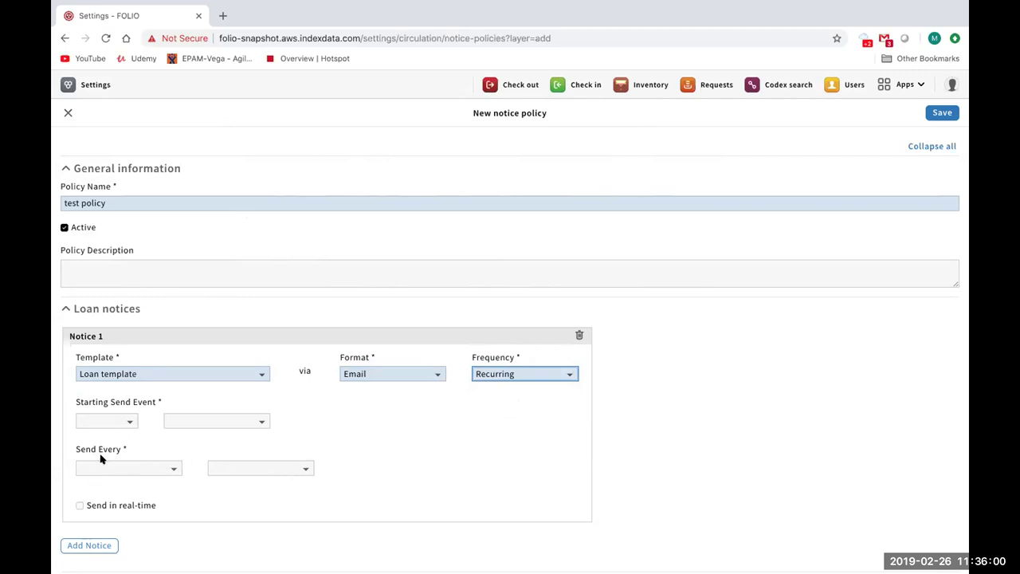
Step: Set the loan notice's starting send event to Before Overdue by 3 Week(s)
{"action": "left_click", "coordinate": [121, 427]}
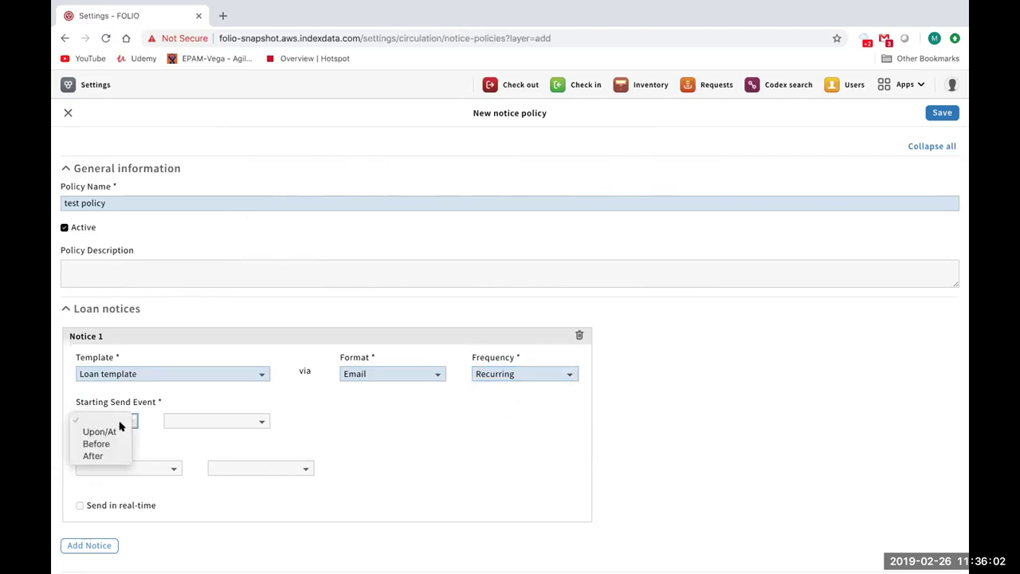
{"action": "left_click", "coordinate": [100, 444]}
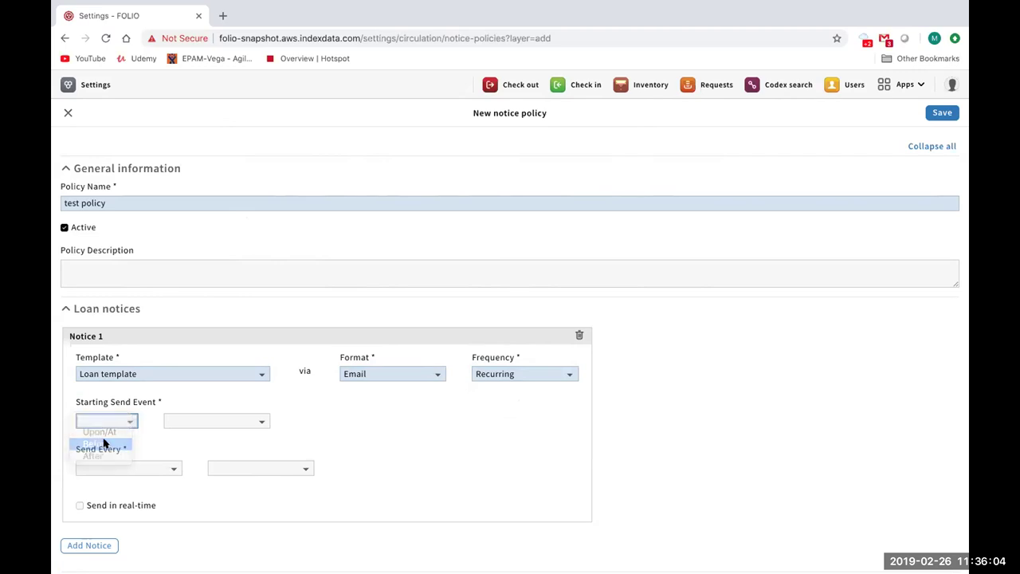
{"action": "left_click", "coordinate": [233, 421]}
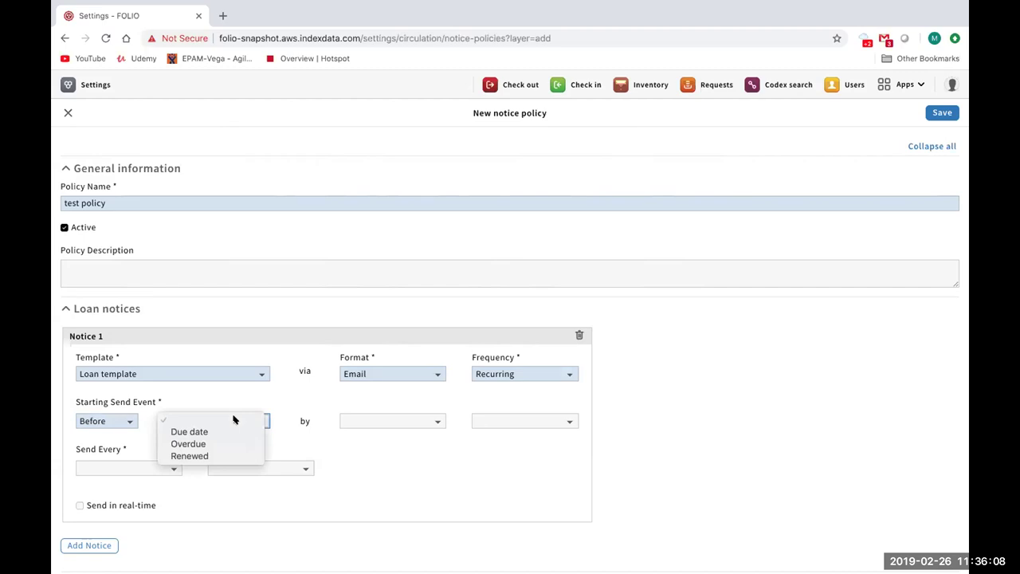
{"action": "left_click", "coordinate": [209, 444]}
{"action": "left_click", "coordinate": [376, 418]}
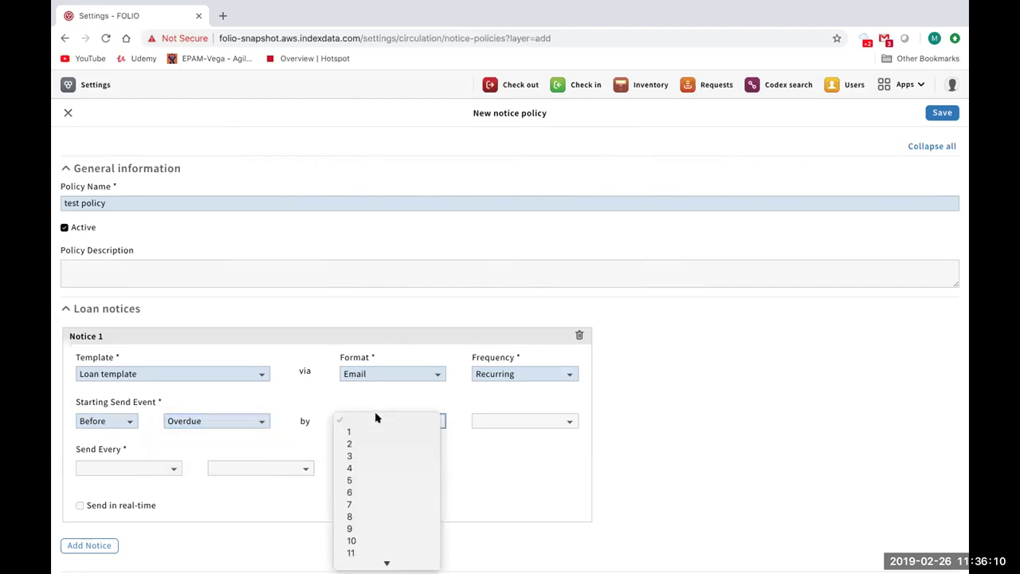
{"action": "left_click", "coordinate": [378, 455]}
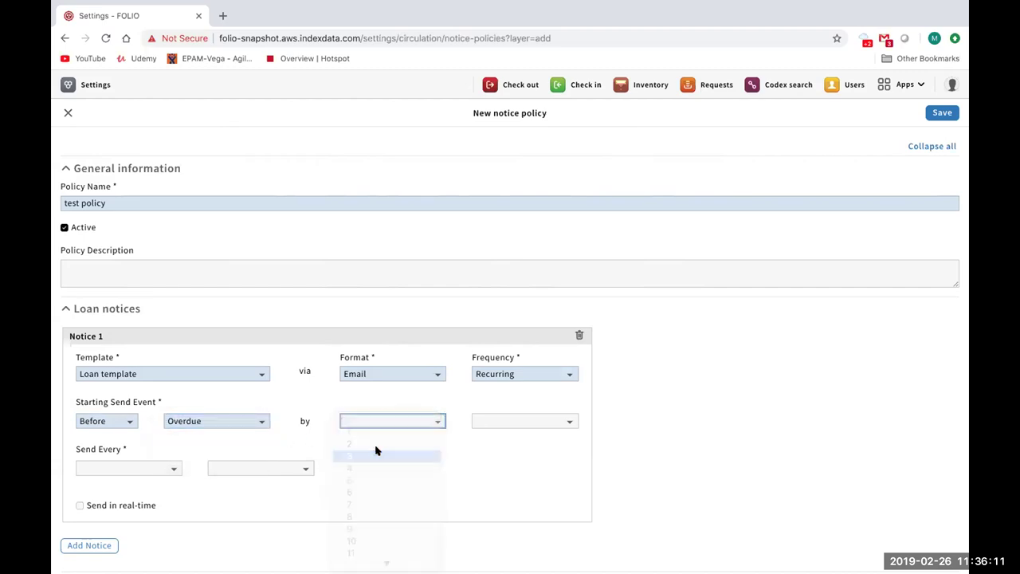
{"action": "left_click", "coordinate": [563, 416]}
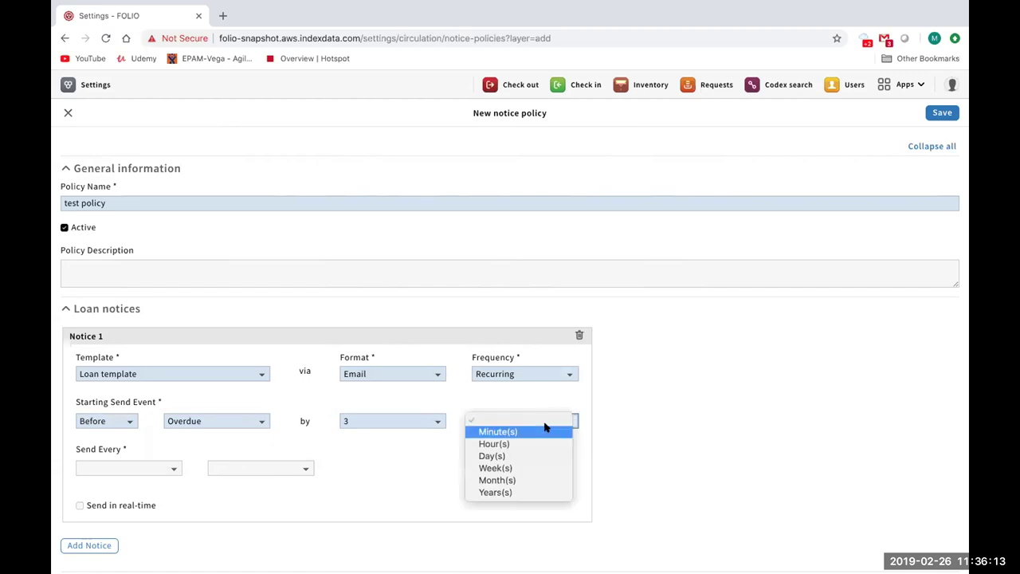
{"action": "left_click", "coordinate": [525, 467]}
Step: Set the loan notice to send every 1 Week(s) and enable sending in real-time
{"action": "left_click", "coordinate": [100, 469]}
{"action": "left_click", "coordinate": [105, 503]}
{"action": "left_click", "coordinate": [107, 473]}
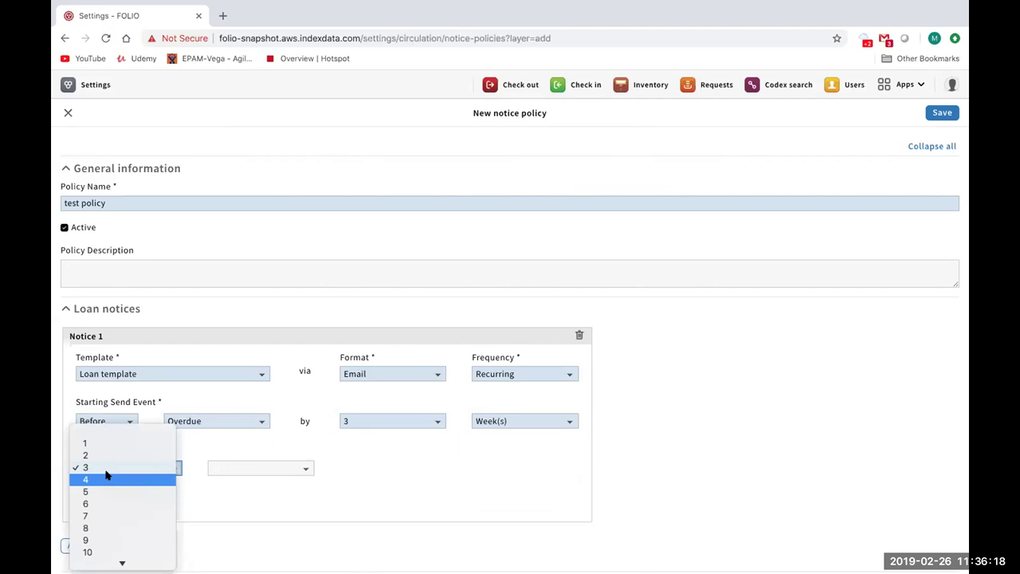
{"action": "left_click", "coordinate": [120, 444]}
{"action": "left_click", "coordinate": [220, 468]}
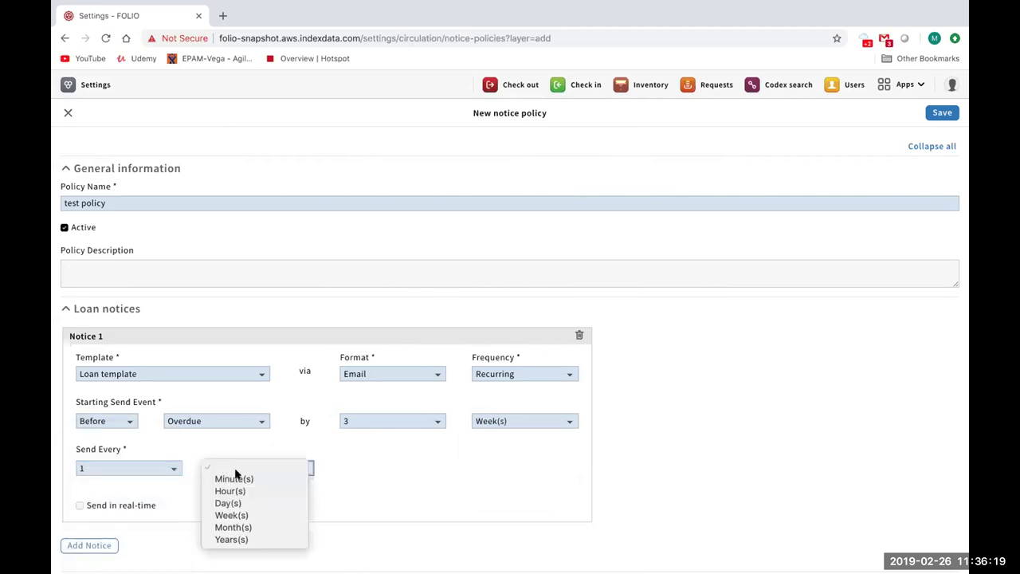
{"action": "left_click", "coordinate": [248, 515]}
{"action": "left_click", "coordinate": [145, 505]}
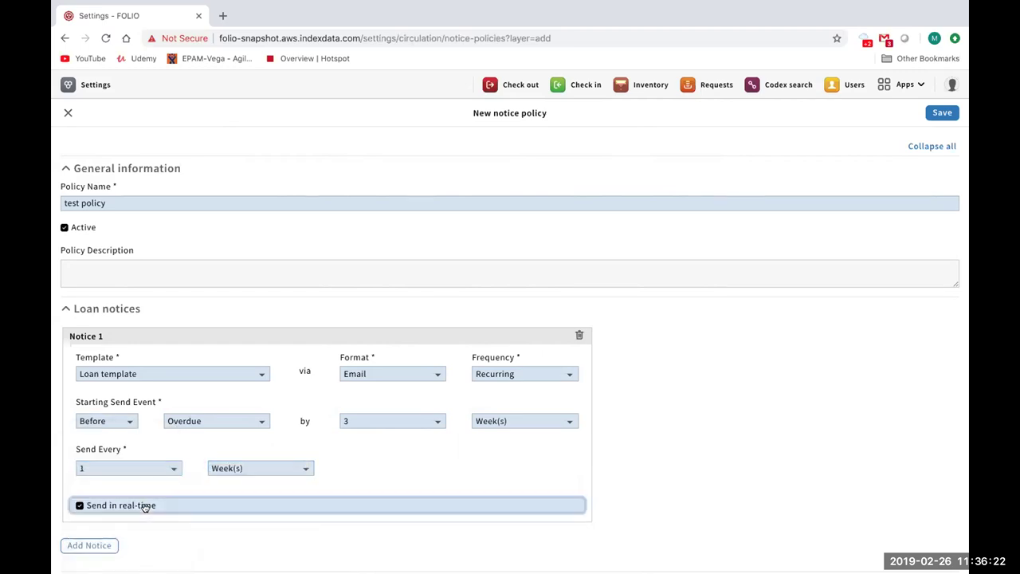
Step: Try to save the policy with an empty second loan notice, and delete that notice
{"action": "scroll", "coordinate": [658, 349], "scroll_direction": "down", "scroll_amount": 2}
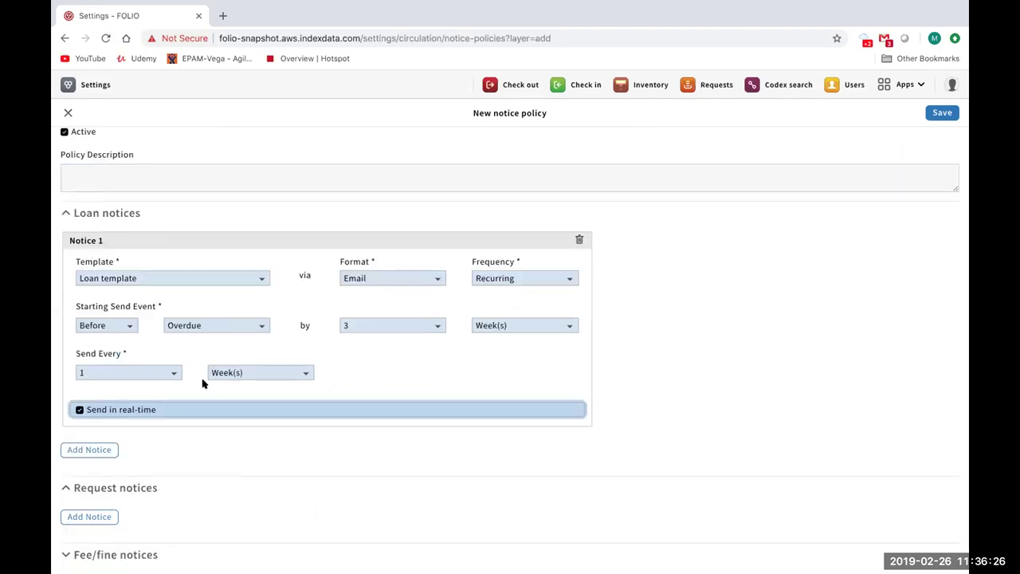
{"action": "left_click", "coordinate": [90, 450]}
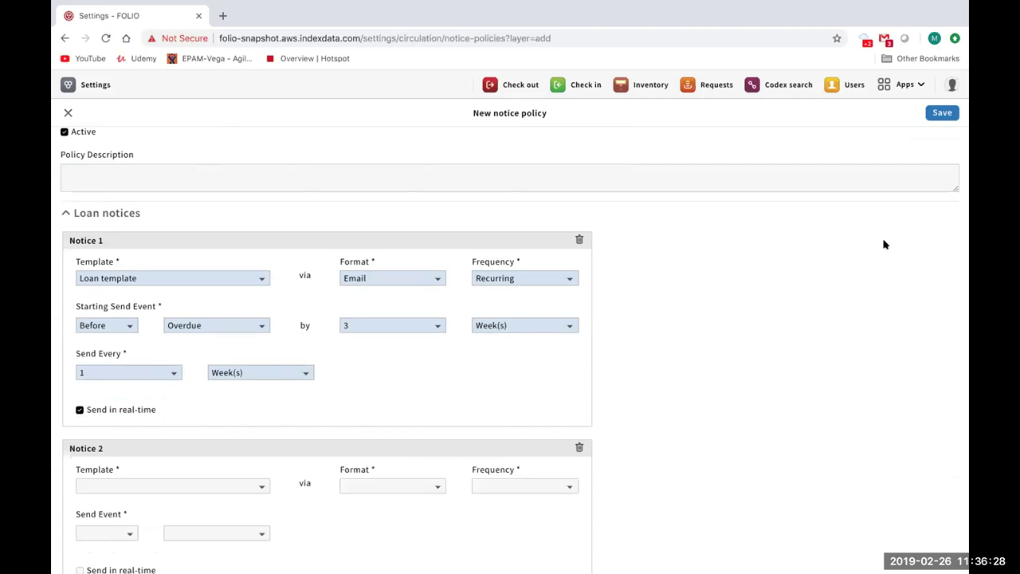
{"action": "left_click", "coordinate": [942, 113]}
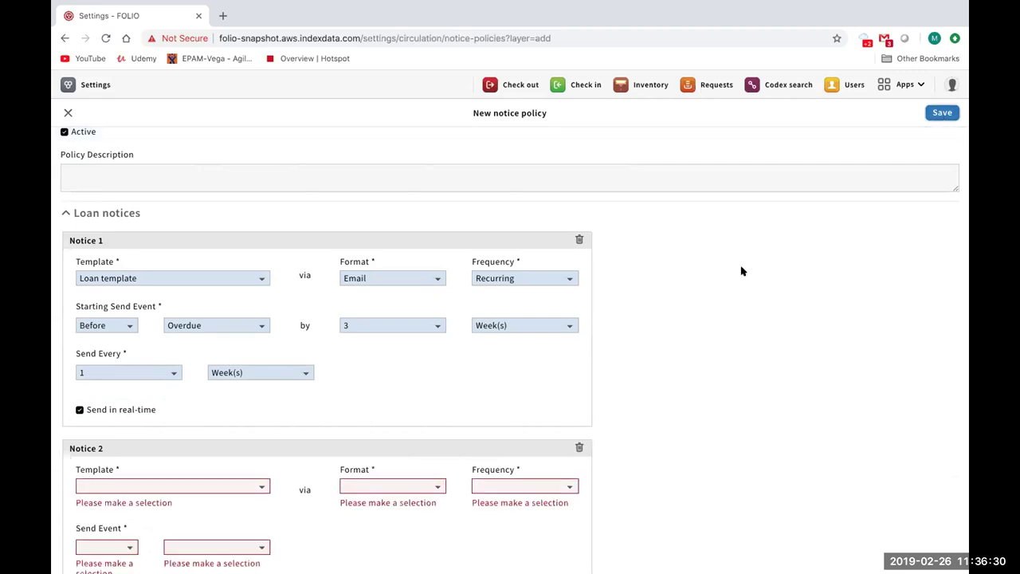
{"action": "scroll", "coordinate": [651, 429], "scroll_direction": "down", "scroll_amount": 3}
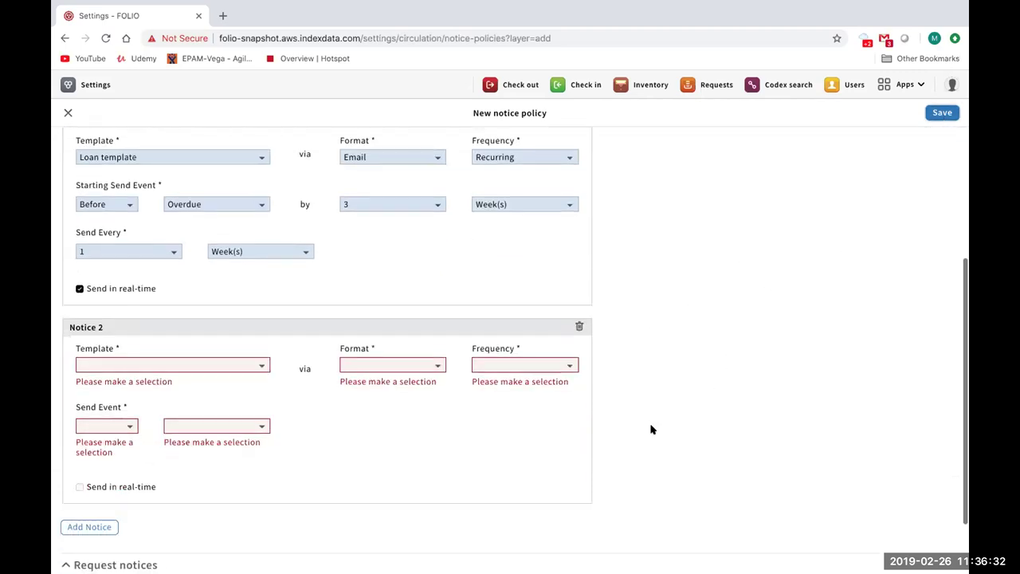
{"action": "left_click", "coordinate": [579, 326]}
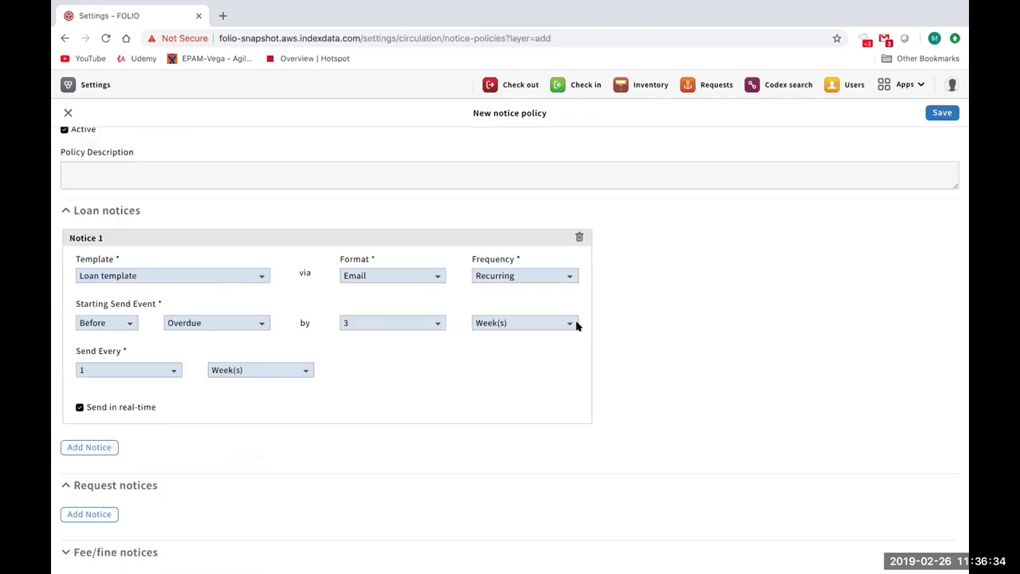
Step: Add a request notice to the policy using the Request template, Email format and Recurring frequency
{"action": "left_click", "coordinate": [101, 514]}
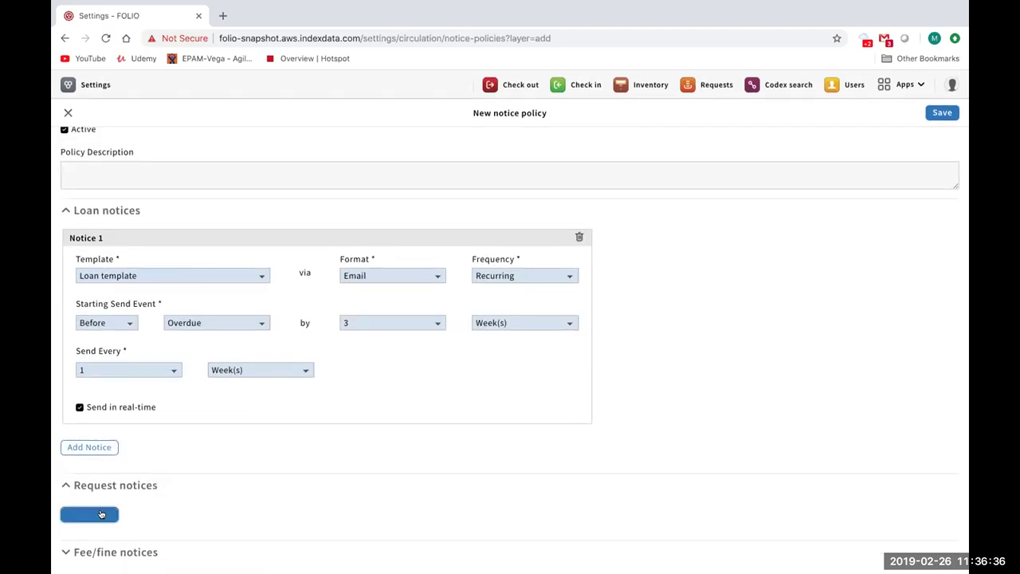
{"action": "scroll", "coordinate": [101, 514], "scroll_direction": "down", "scroll_amount": 4}
{"action": "left_click", "coordinate": [204, 391]}
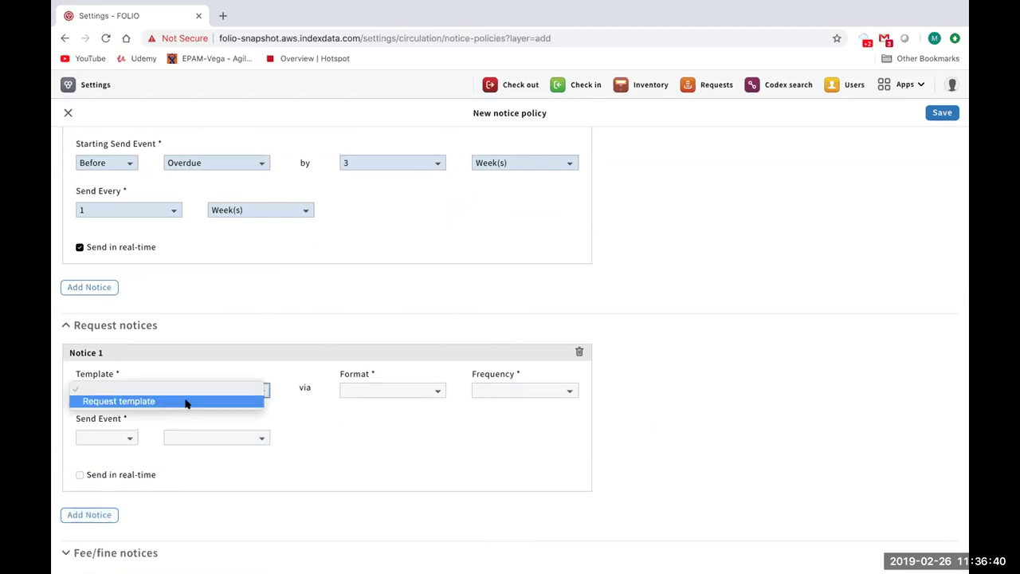
{"action": "left_click", "coordinate": [185, 402]}
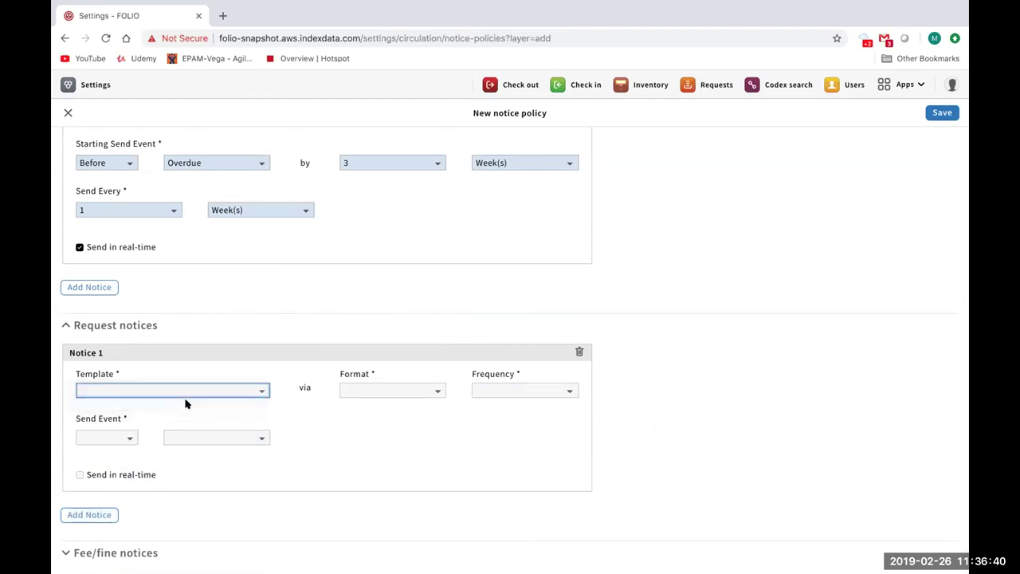
{"action": "left_click", "coordinate": [381, 394]}
{"action": "left_click", "coordinate": [380, 402]}
{"action": "left_click", "coordinate": [510, 393]}
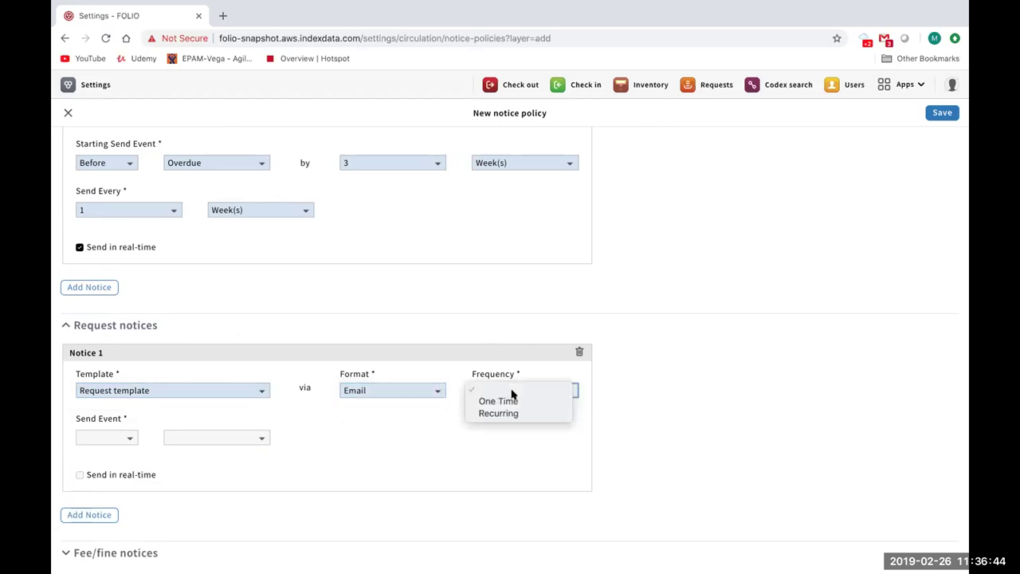
{"action": "left_click", "coordinate": [515, 413]}
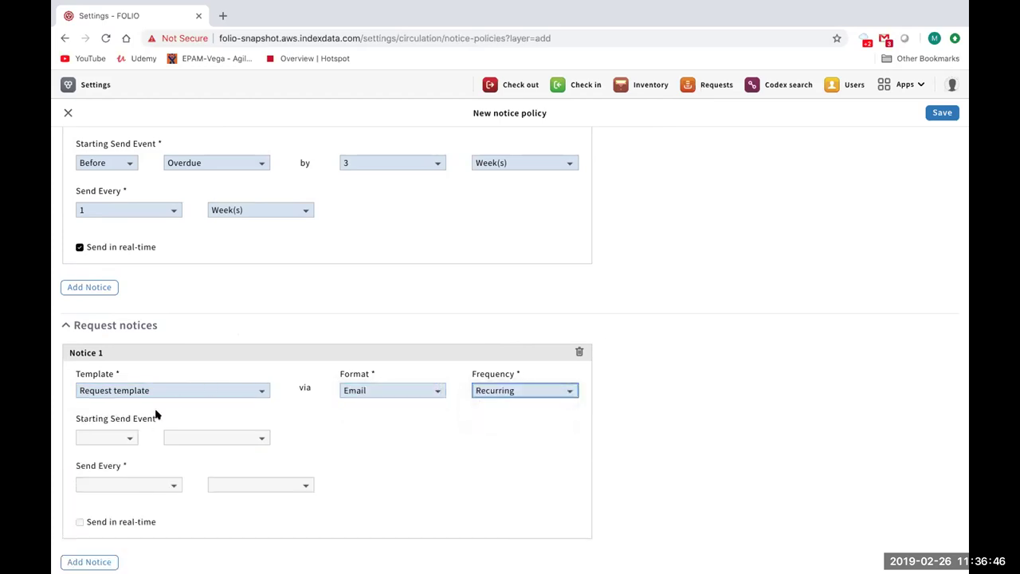
Step: Set the request notice's starting send event to Before Hold expiration by 3 Week(s)
{"action": "left_click", "coordinate": [128, 437]}
{"action": "left_click", "coordinate": [96, 460]}
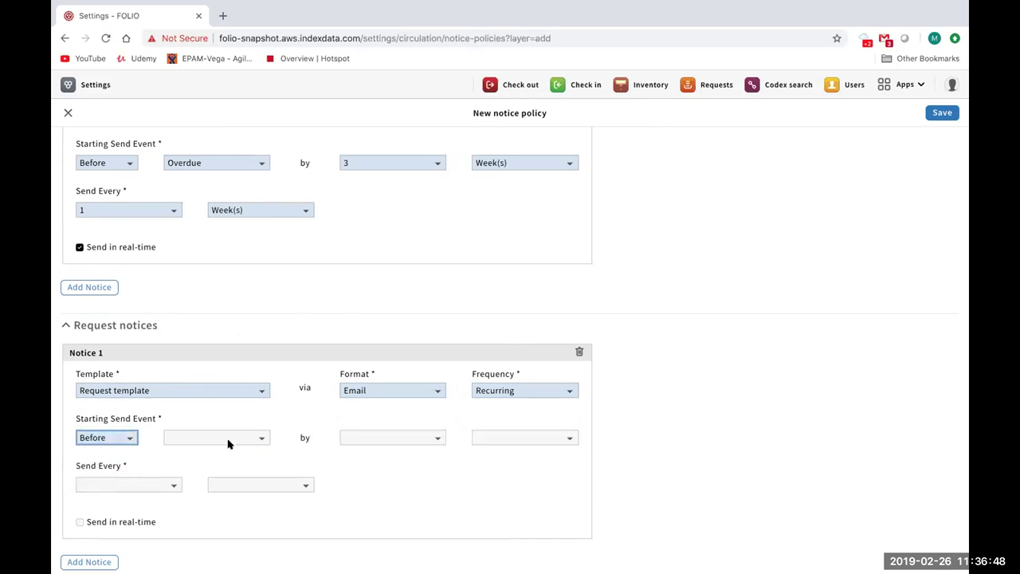
{"action": "left_click", "coordinate": [222, 437]}
{"action": "left_click", "coordinate": [201, 497]}
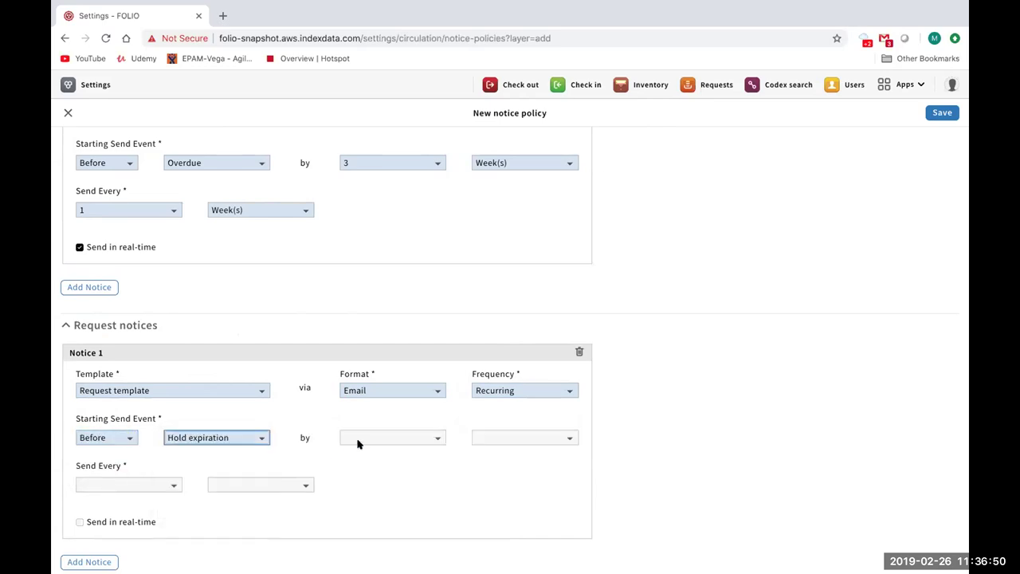
{"action": "left_click", "coordinate": [363, 441]}
{"action": "left_click", "coordinate": [369, 472]}
{"action": "left_click", "coordinate": [496, 434]}
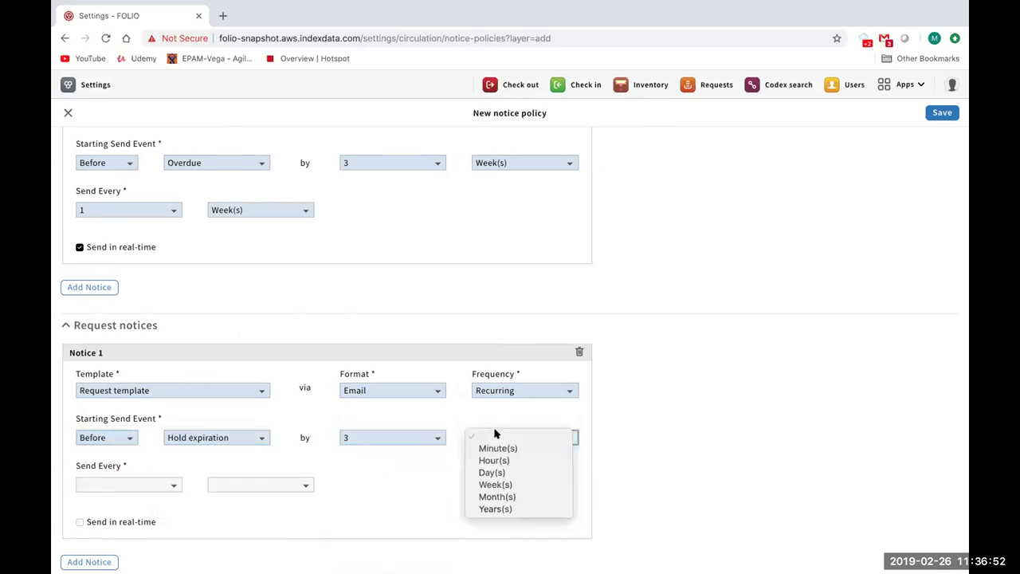
{"action": "left_click", "coordinate": [507, 486]}
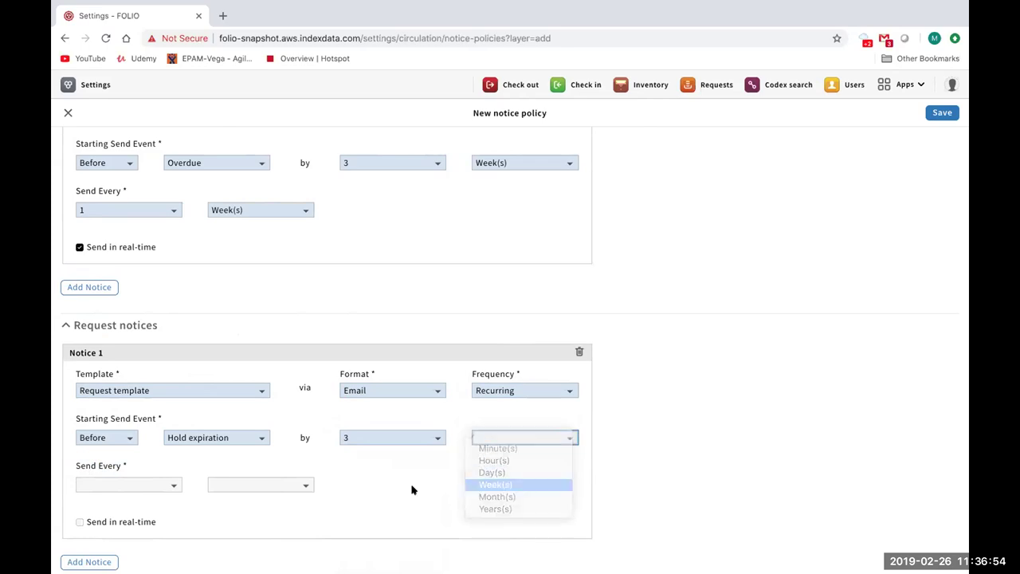
Step: Set the request notice to send every 1 Week(s) and enable sending in real-time
{"action": "left_click", "coordinate": [116, 484]}
{"action": "left_click", "coordinate": [114, 520]}
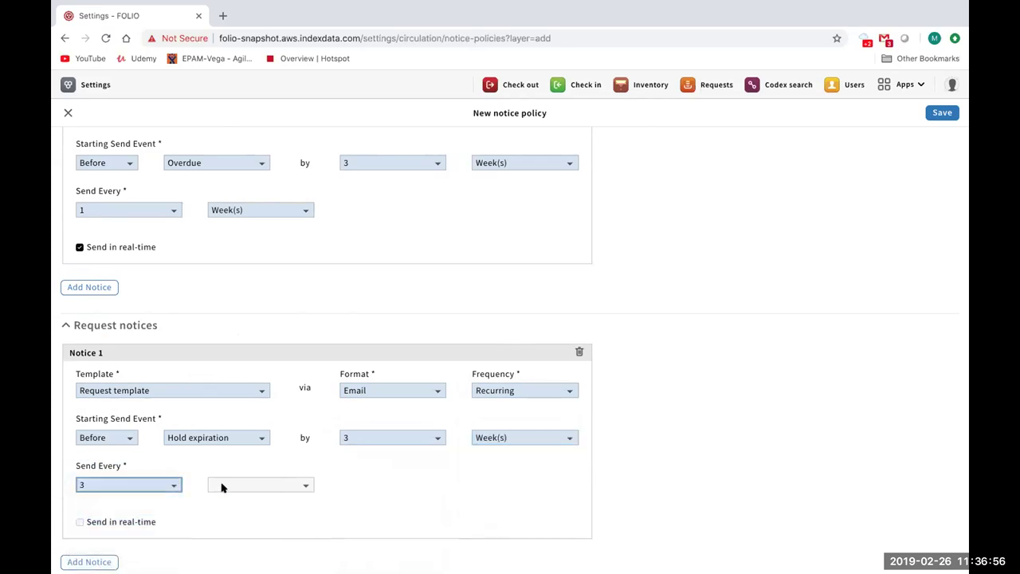
{"action": "left_click", "coordinate": [149, 485]}
{"action": "key", "text": "Return"}
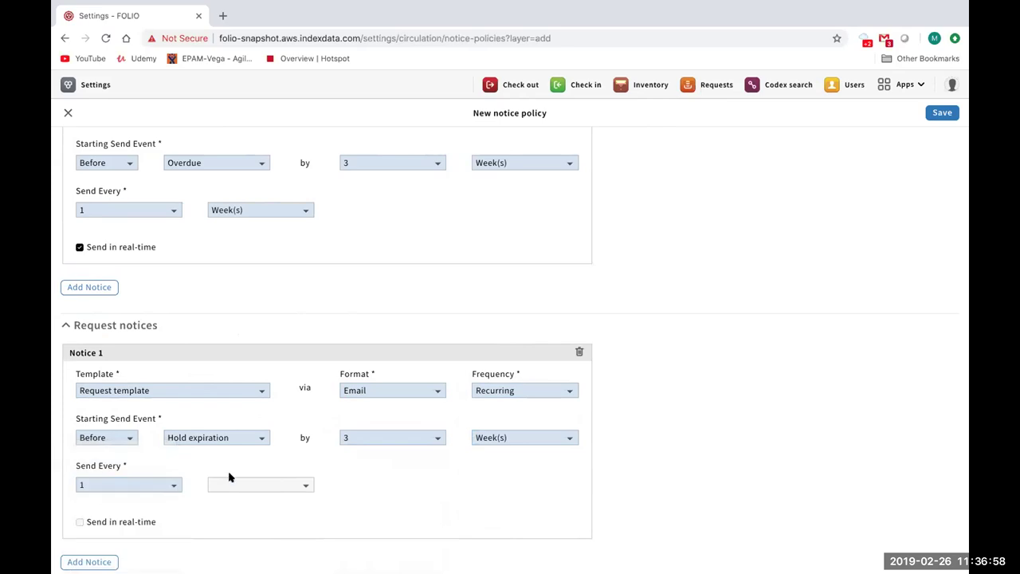
{"action": "left_click", "coordinate": [228, 478]}
{"action": "left_click", "coordinate": [236, 531]}
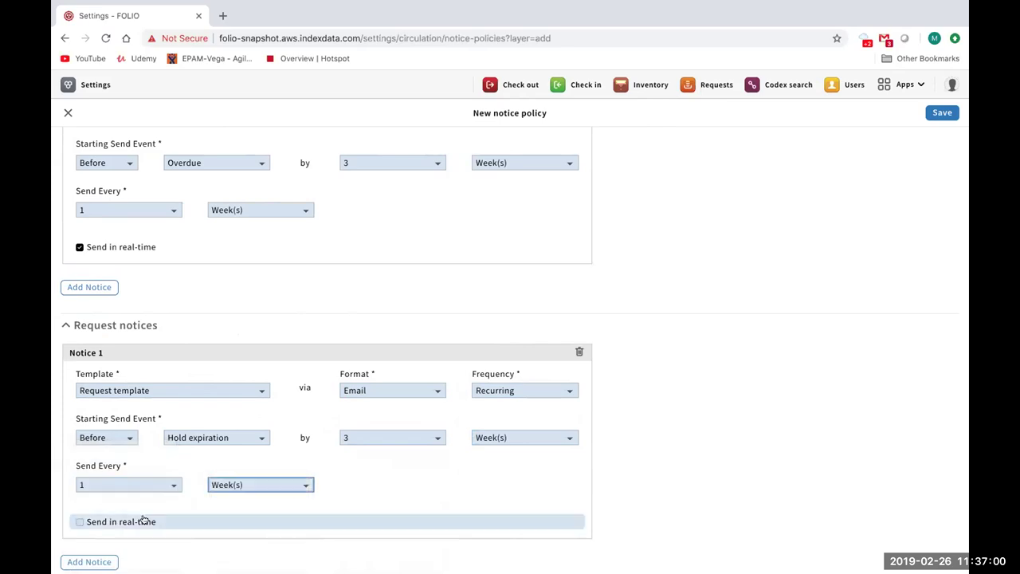
Step: Save the test policy and review its loan and request notice details
{"action": "scroll", "coordinate": [522, 335], "scroll_direction": "up", "scroll_amount": 2}
{"action": "scroll", "coordinate": [523, 335], "scroll_direction": "up", "scroll_amount": 2}
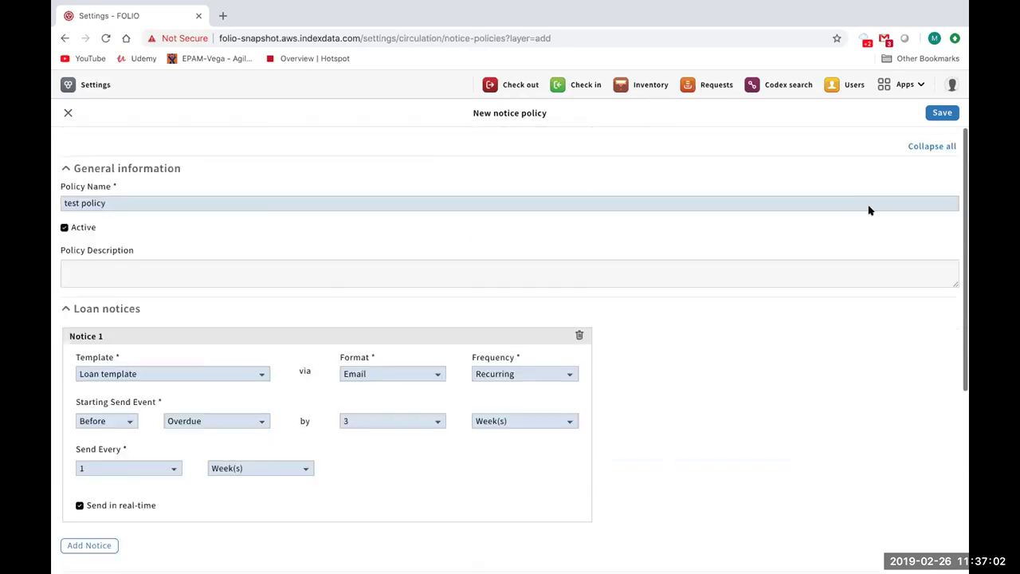
{"action": "left_click", "coordinate": [944, 114]}
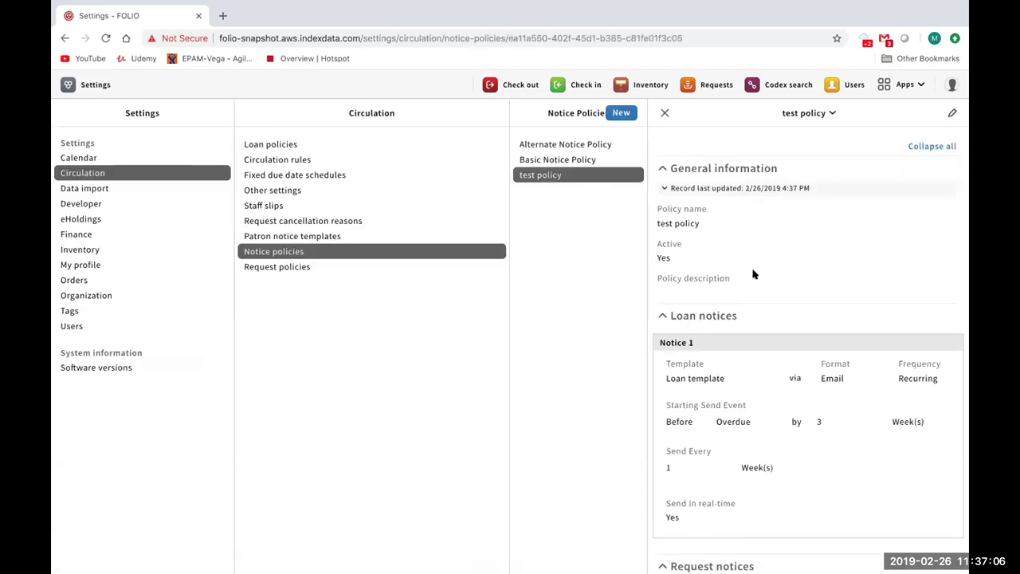
{"action": "scroll", "coordinate": [794, 231], "scroll_direction": "down", "scroll_amount": 5}
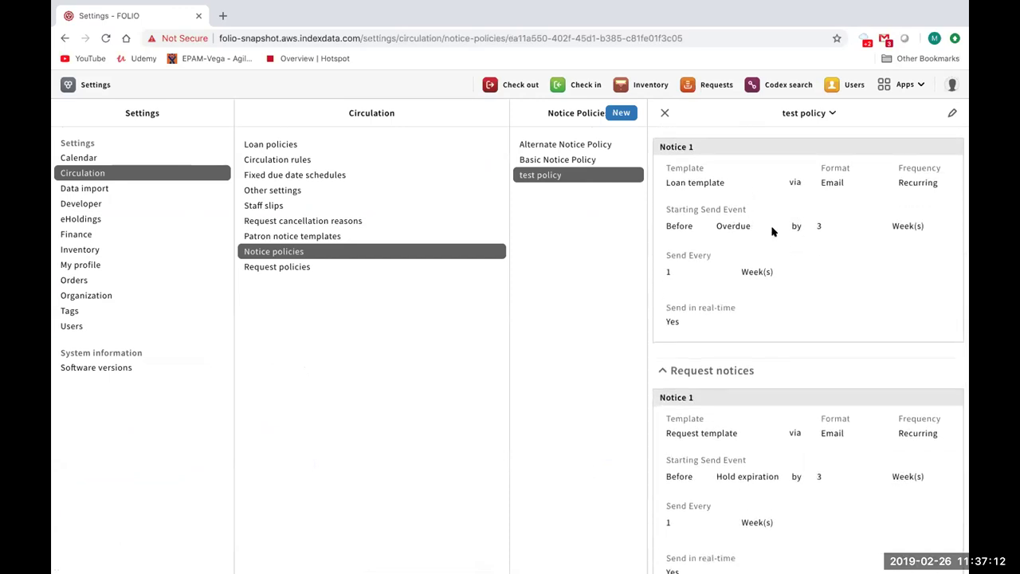
Step: Duplicate the test policy notice policy and name the copy "test policy 2"
{"action": "scroll", "coordinate": [772, 232], "scroll_direction": "down", "scroll_amount": 2}
{"action": "scroll", "coordinate": [772, 231], "scroll_direction": "up", "scroll_amount": 7}
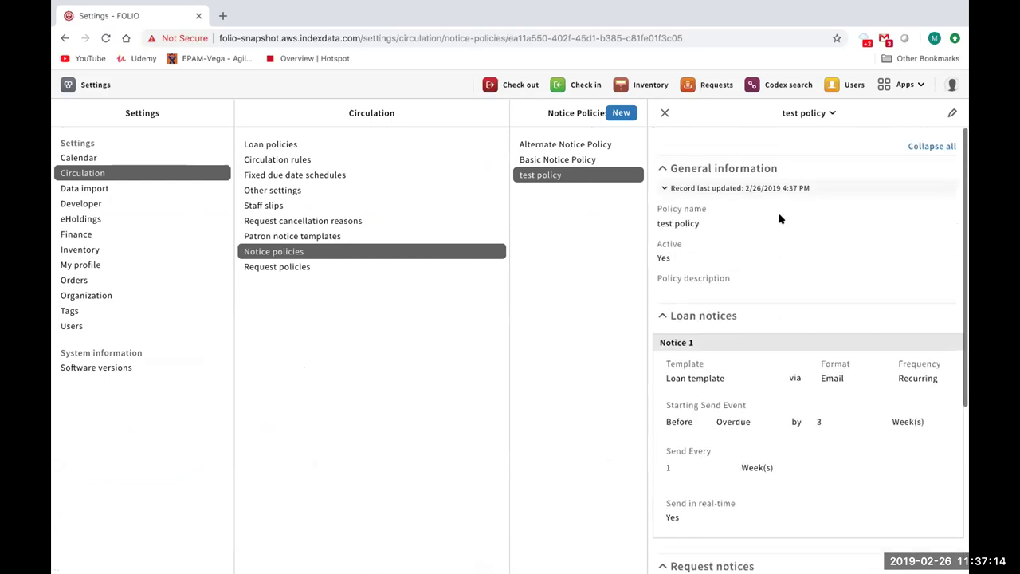
{"action": "left_click", "coordinate": [819, 115]}
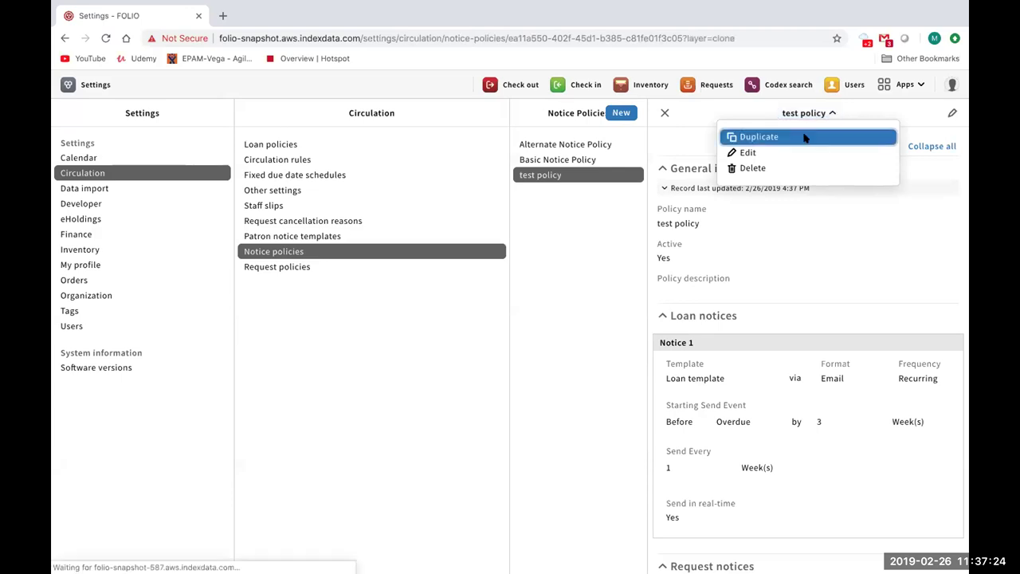
{"action": "left_click", "coordinate": [805, 138]}
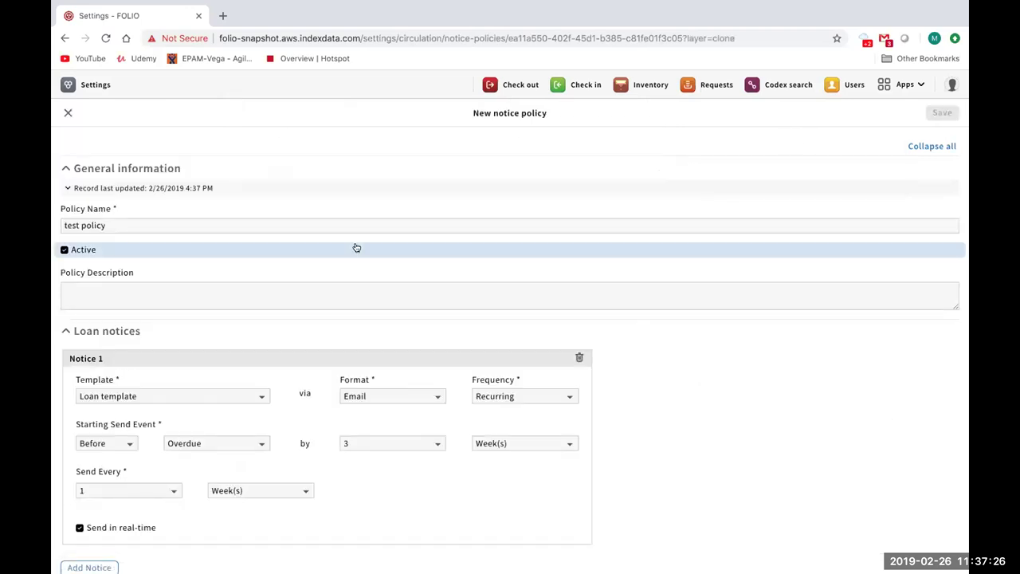
{"action": "scroll", "coordinate": [314, 261], "scroll_direction": "down", "scroll_amount": 5}
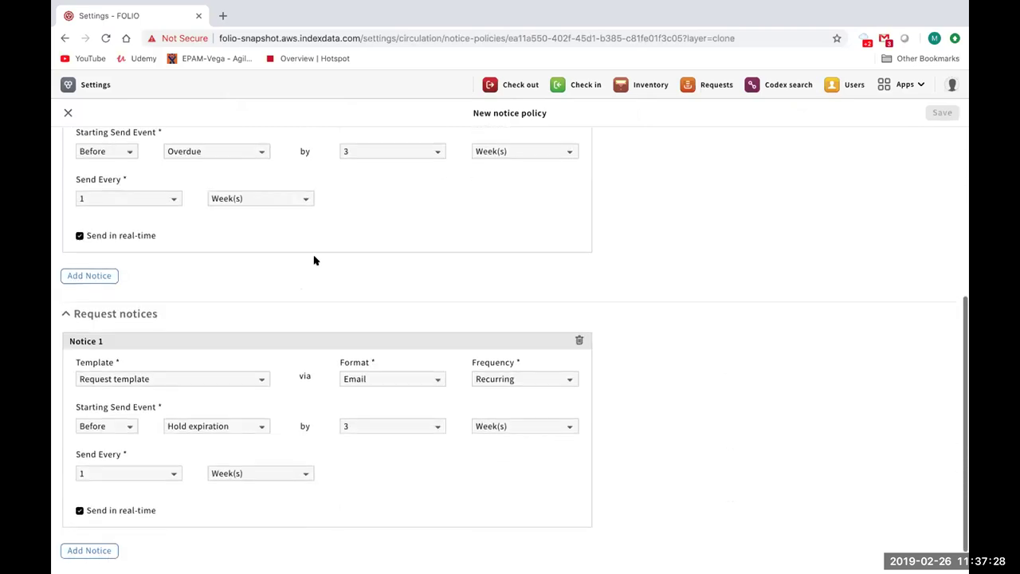
{"action": "scroll", "coordinate": [312, 264], "scroll_direction": "up", "scroll_amount": 5}
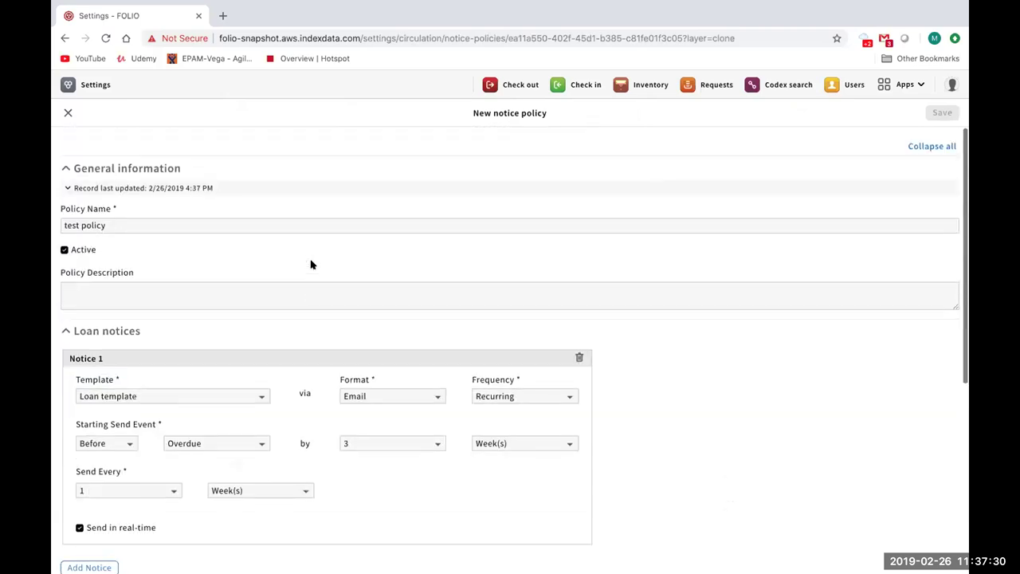
{"action": "left_click", "coordinate": [177, 222]}
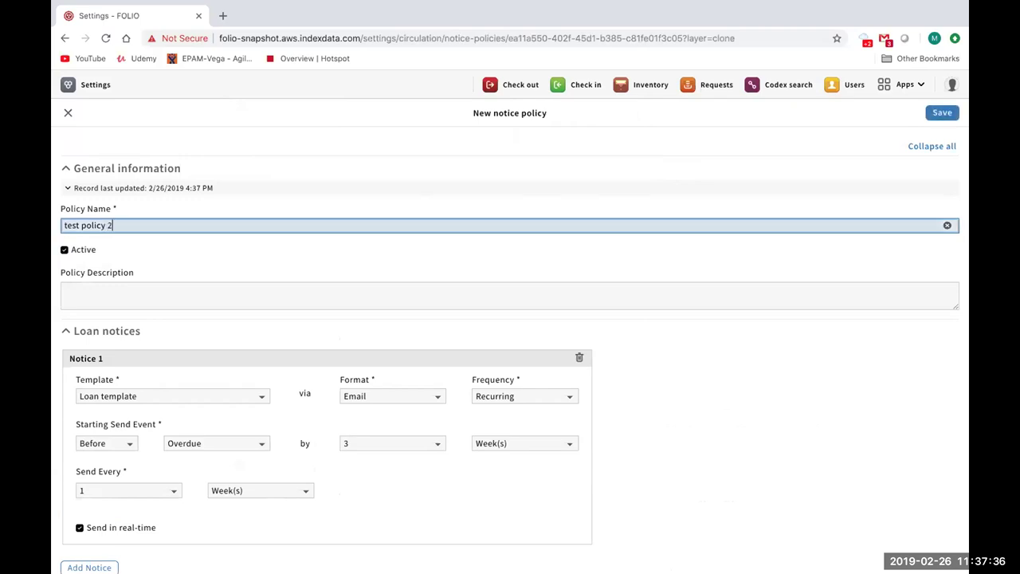
Step: Save the duplicated notice policy as "test policy 2", and try to rename it to "test policy"
{"action": "left_click", "coordinate": [942, 112]}
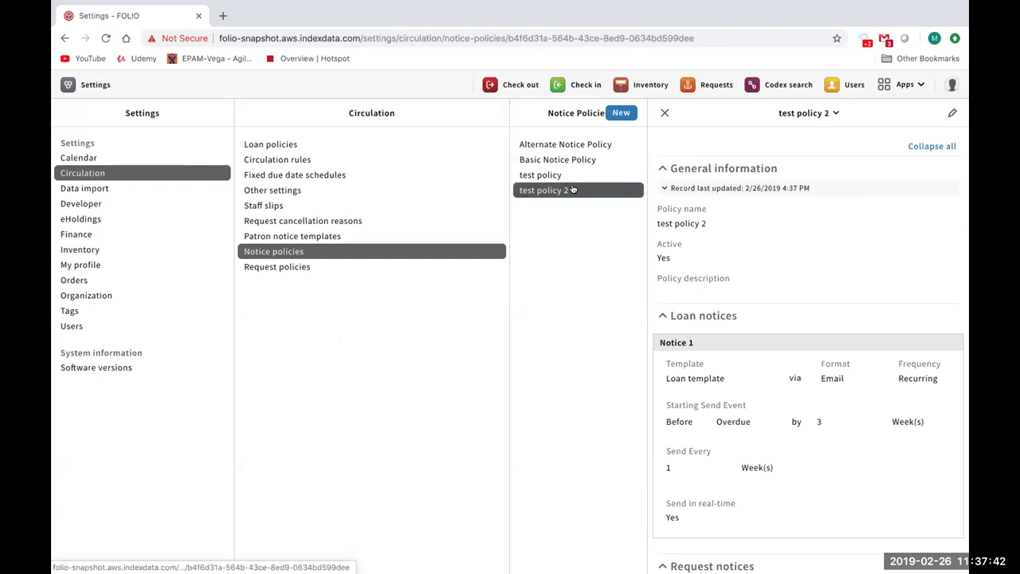
{"action": "left_click", "coordinate": [806, 112]}
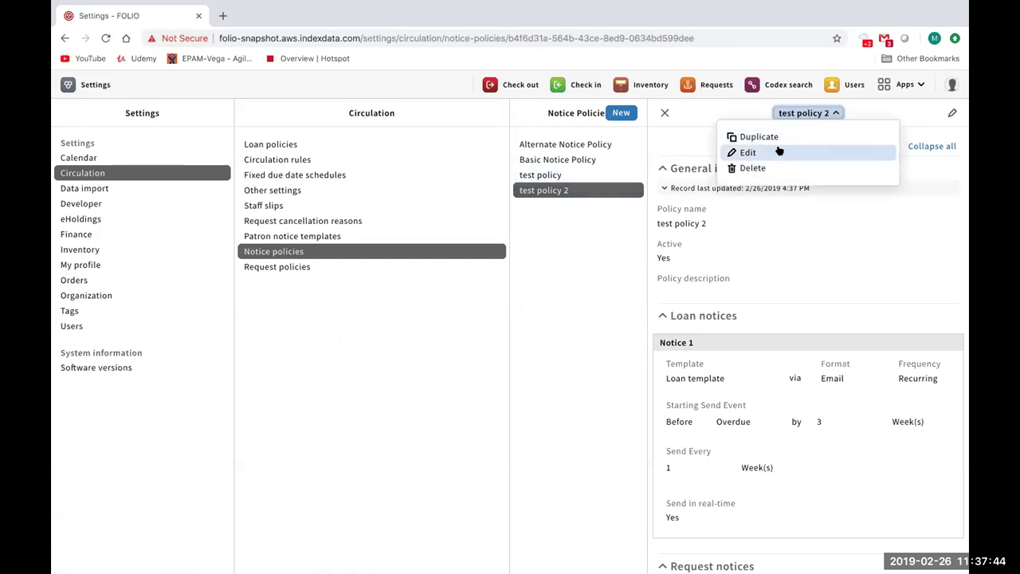
{"action": "left_click", "coordinate": [780, 152]}
{"action": "left_click", "coordinate": [177, 224]}
{"action": "key", "text": "BackSpace"}
{"action": "key", "text": "BackSpace"}
{"action": "left_click", "coordinate": [937, 115]}
{"action": "left_click", "coordinate": [628, 199]}
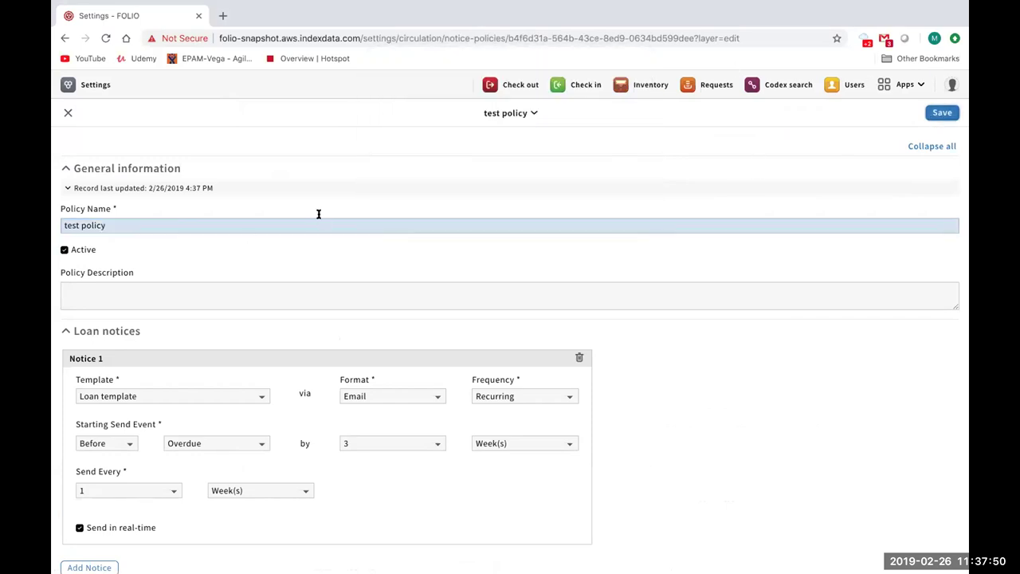
Step: Rename the notice policy being edited to "test policy 3" and save it
{"action": "left_click", "coordinate": [248, 223]}
{"action": "type", "text": "3"}
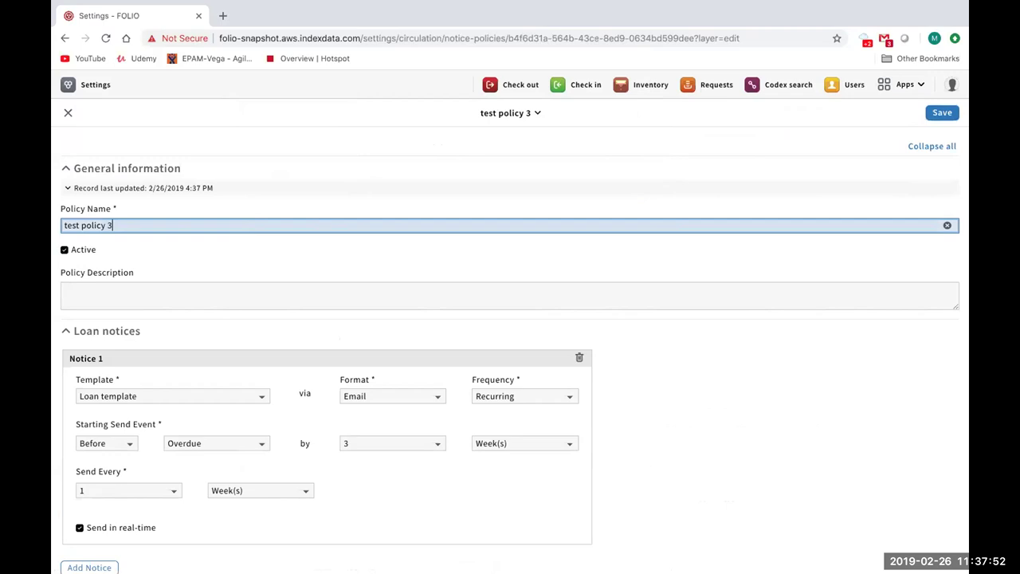
{"action": "left_click", "coordinate": [943, 113]}
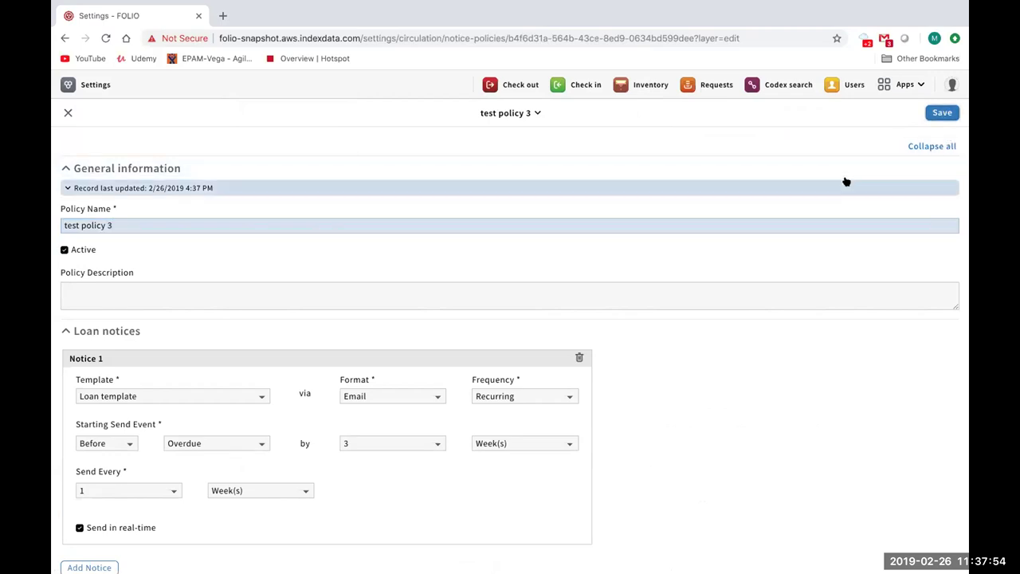
Step: Delete the notice policy "test policy 3" and confirm the deletion
{"action": "left_click", "coordinate": [807, 113]}
{"action": "left_click", "coordinate": [785, 168]}
{"action": "left_click", "coordinate": [653, 223]}
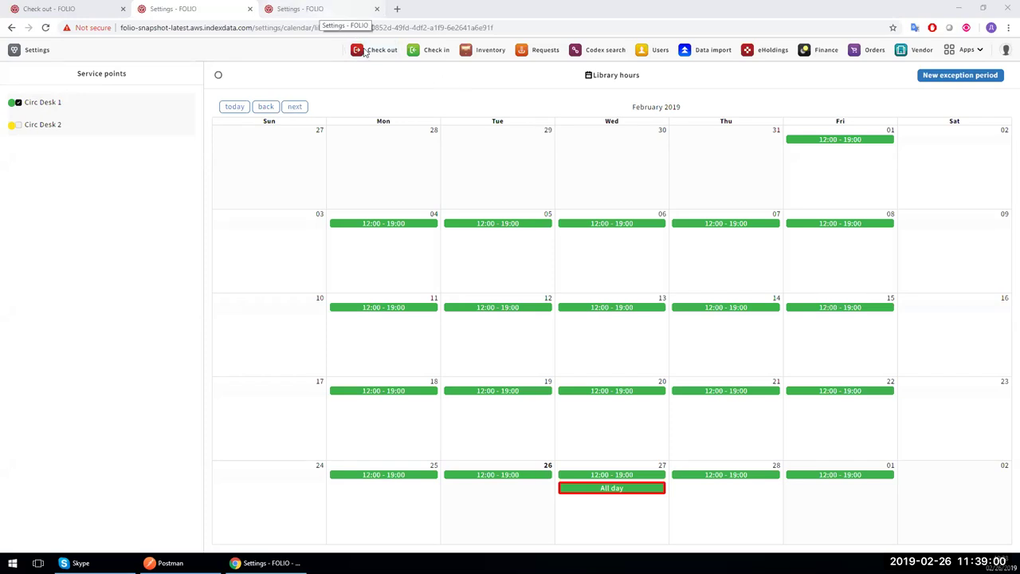
Step: Open Example Loan Policy for editing and review the interval options for its loan period
{"action": "key", "text": "ctrl+Tab"}
{"action": "left_click", "coordinate": [1007, 75]}
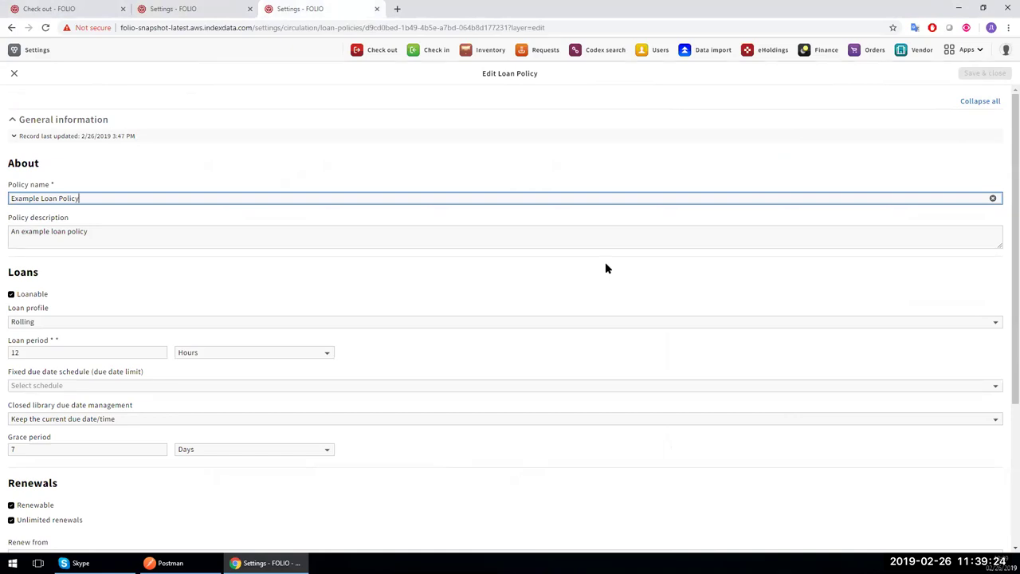
{"action": "left_click", "coordinate": [323, 350]}
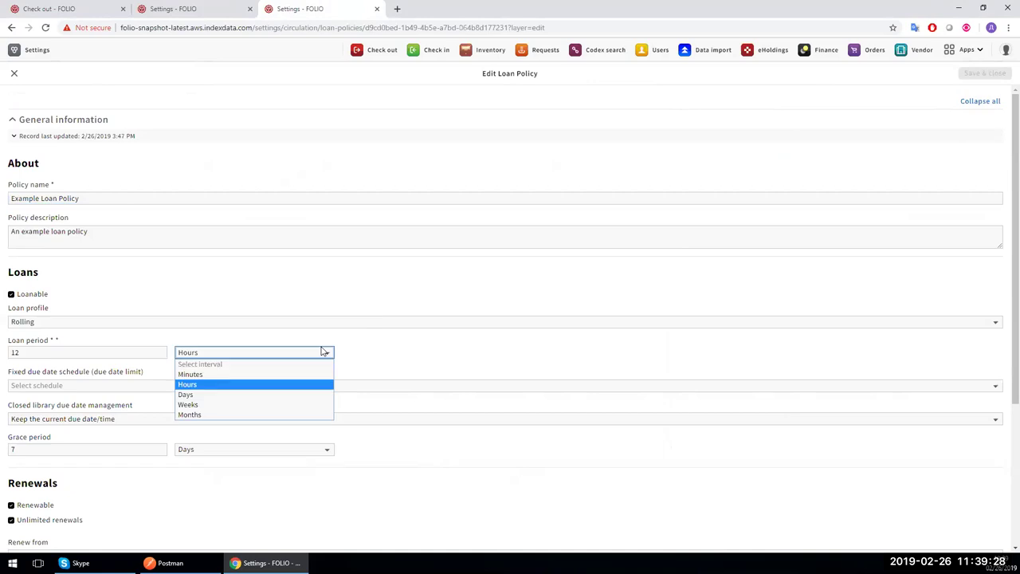
{"action": "left_click", "coordinate": [323, 351]}
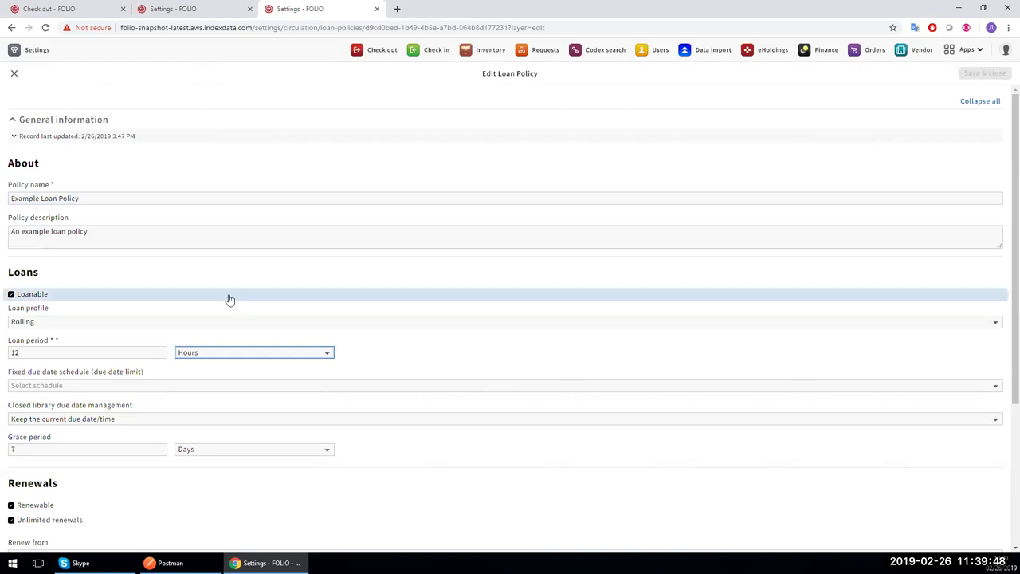
{"action": "left_click", "coordinate": [158, 274]}
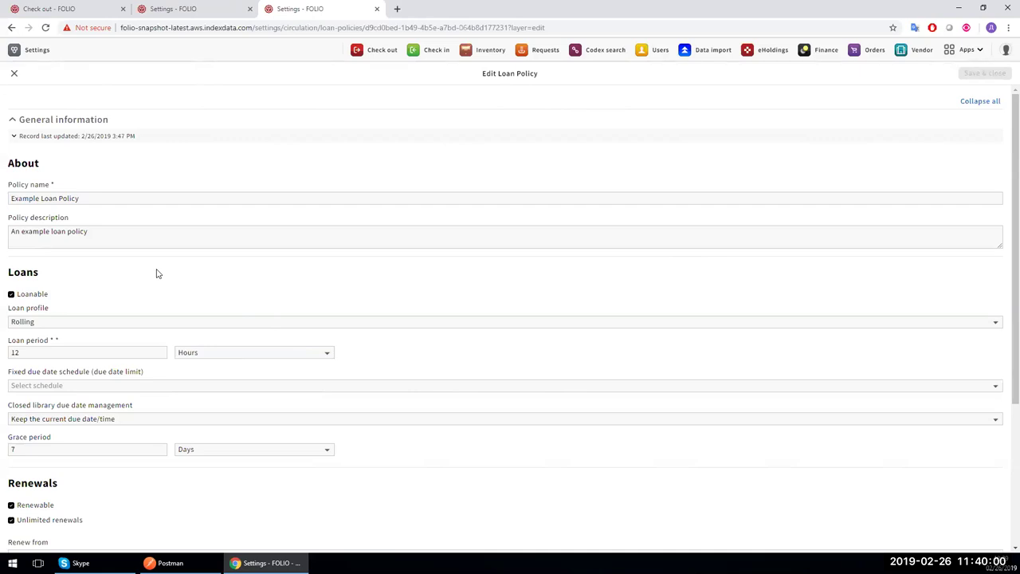
Step: Review the closed library due date management options, leaving "Keep the current due date/time" selected
{"action": "left_click", "coordinate": [105, 420]}
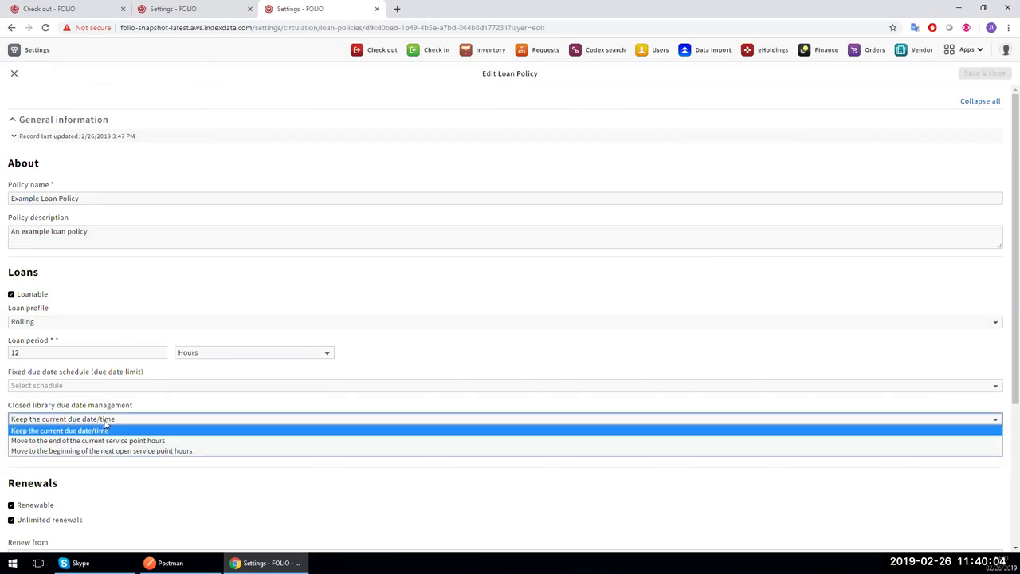
{"action": "left_click", "coordinate": [105, 426]}
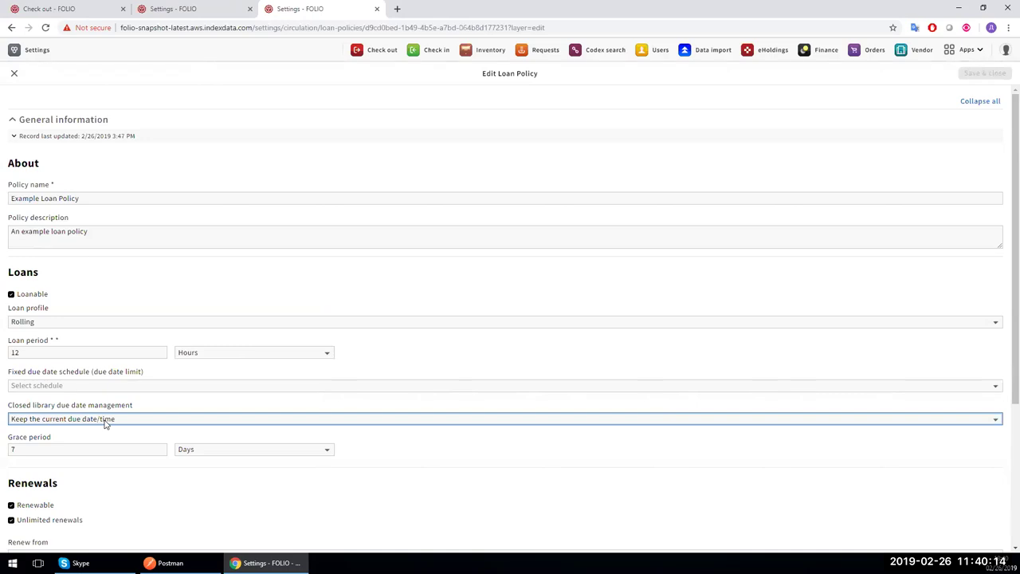
{"action": "left_click", "coordinate": [106, 420]}
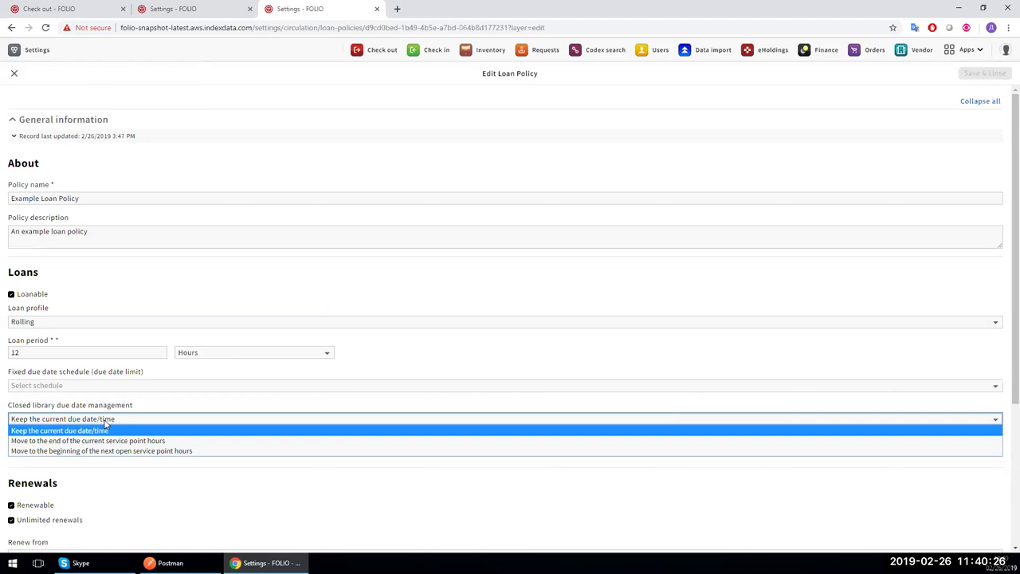
{"action": "left_click", "coordinate": [105, 430]}
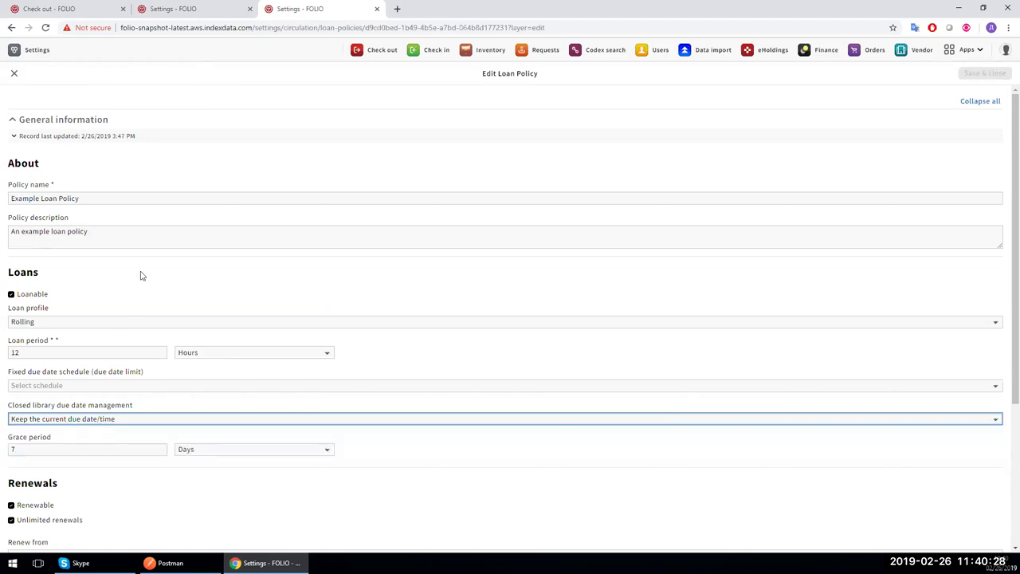
Step: View the Circ Desk 1 library hours, and look up and select a faculty patron for checkout
{"action": "left_click", "coordinate": [179, 9]}
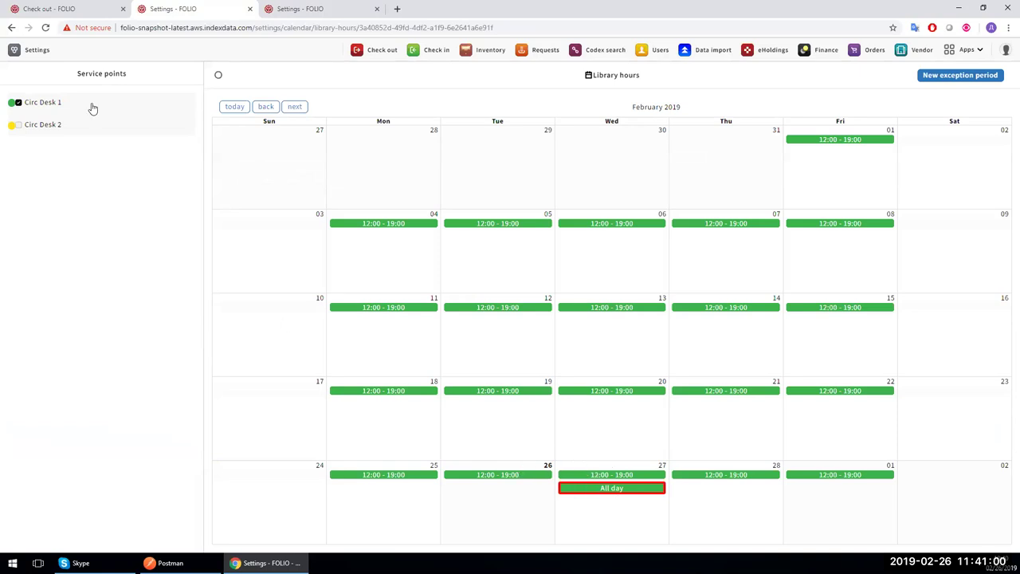
{"action": "left_click", "coordinate": [47, 9]}
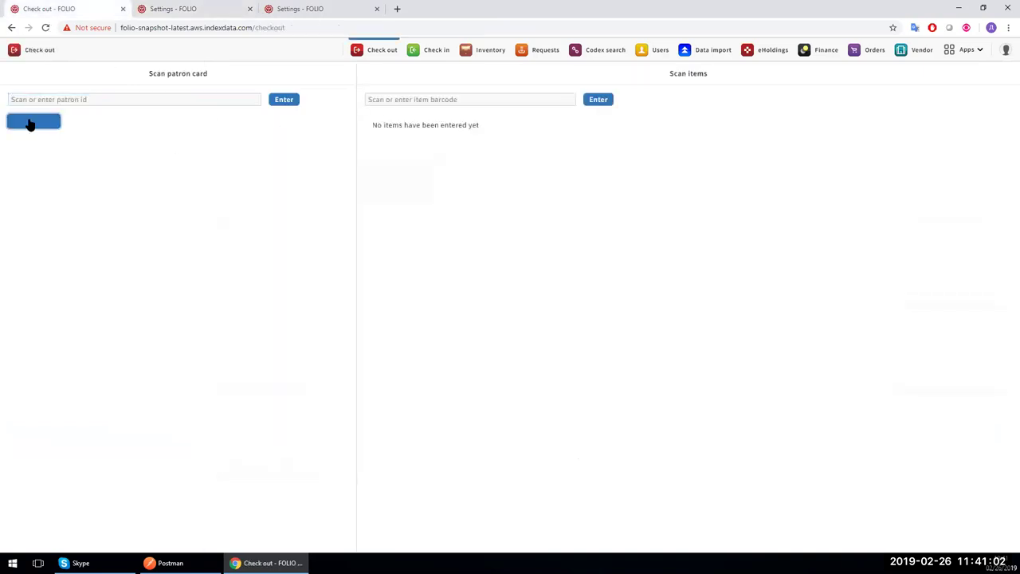
{"action": "left_click", "coordinate": [30, 122]}
{"action": "left_click_drag", "start_coordinate": [257, 253], "coordinate": [260, 247]}
{"action": "left_click", "coordinate": [256, 237]}
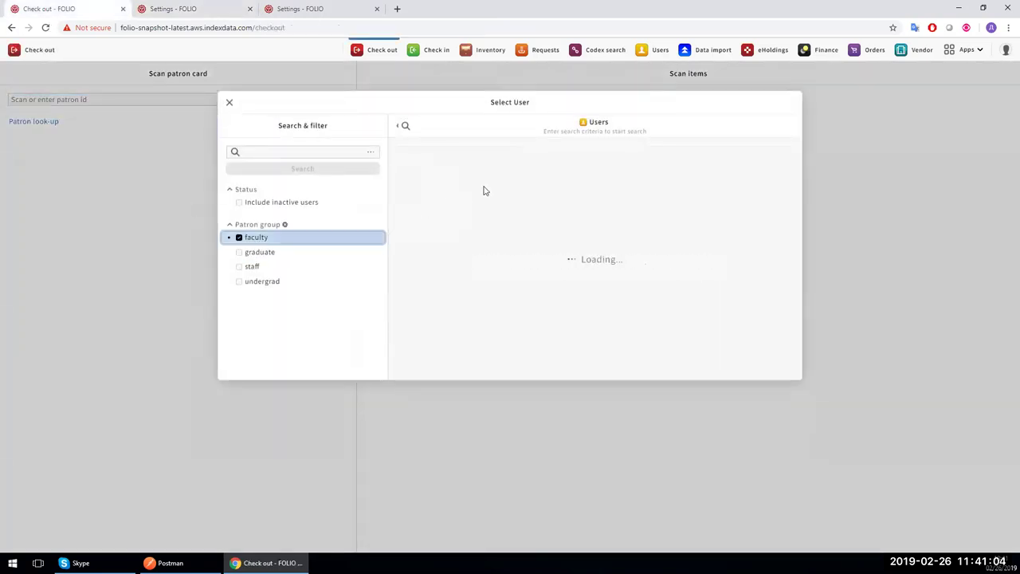
{"action": "left_click", "coordinate": [439, 164]}
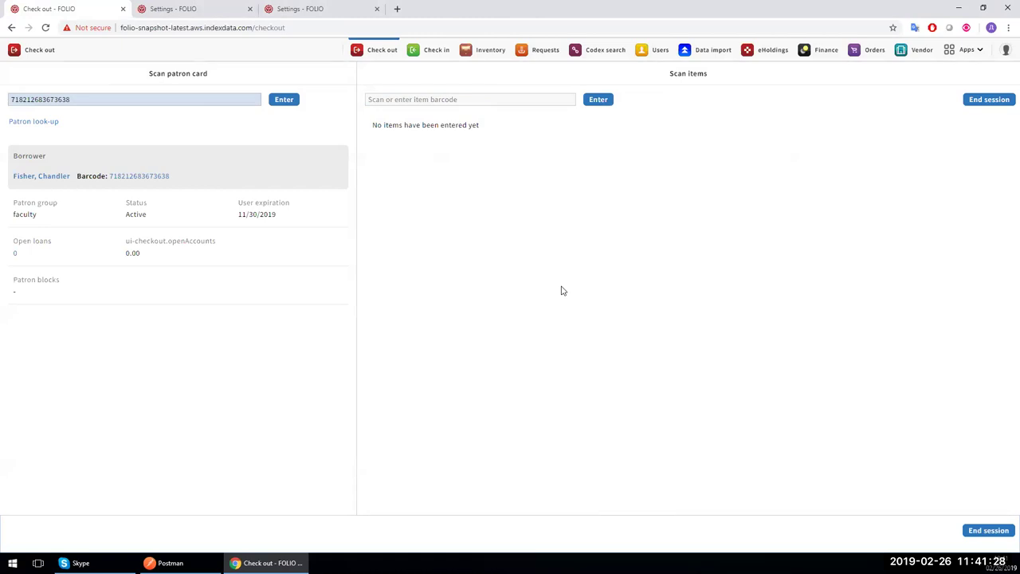
{"action": "left_click", "coordinate": [424, 99]}
{"action": "type", "text": "1995735942384"}
{"action": "left_click", "coordinate": [602, 101]}
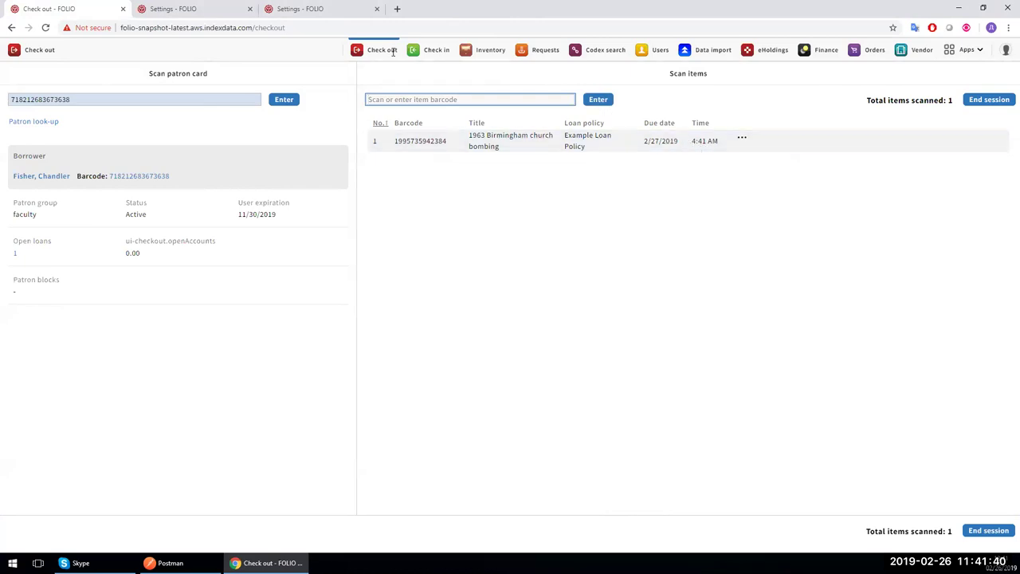
{"action": "left_click", "coordinate": [431, 50]}
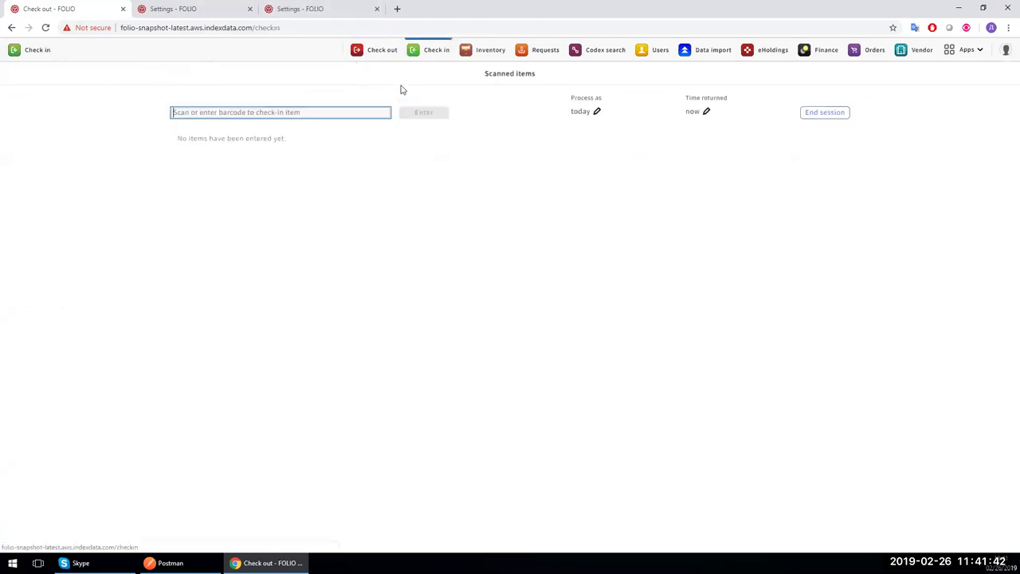
{"action": "key", "text": "ctrl+v"}
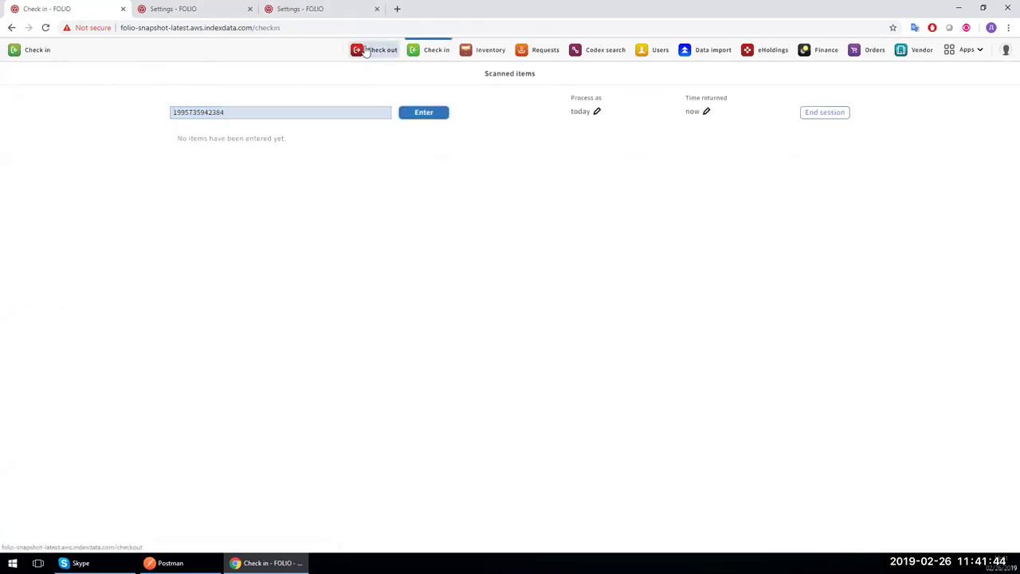
{"action": "left_click", "coordinate": [369, 51]}
Step: Set Example Loan Policy's closed library due date management to "Move to the end of the current service point hours" and save it
{"action": "left_click", "coordinate": [334, 19]}
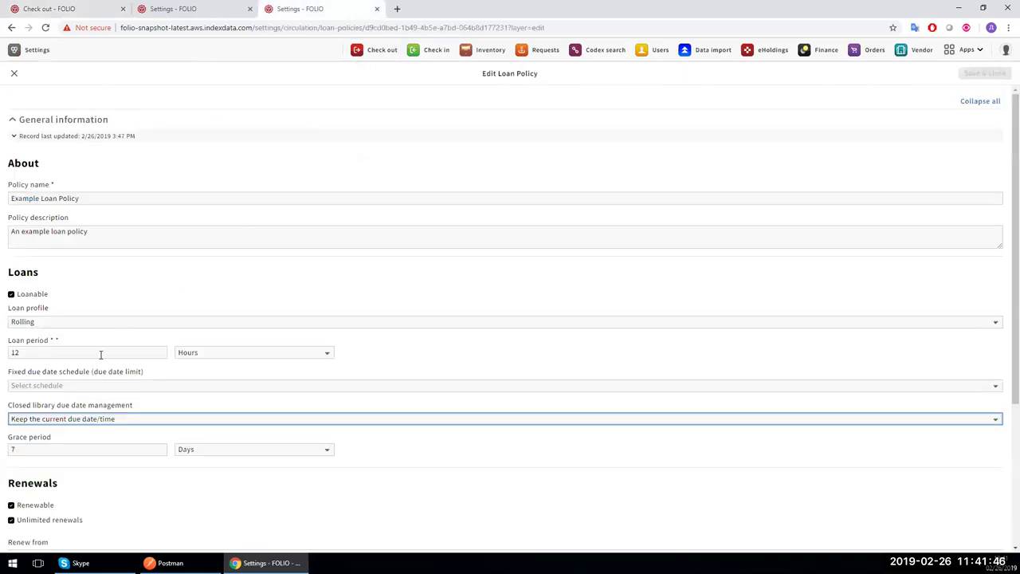
{"action": "left_click", "coordinate": [80, 420]}
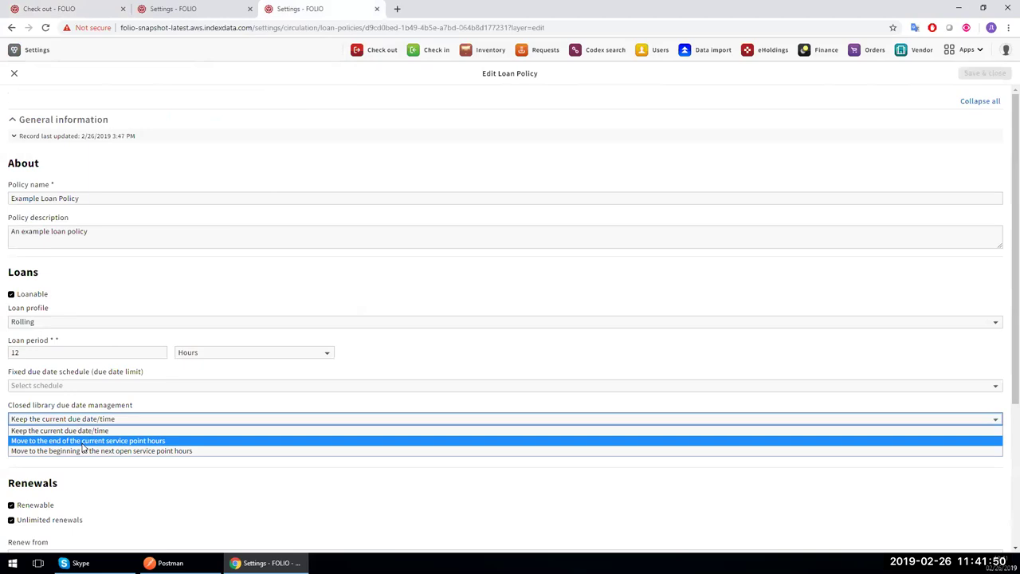
{"action": "left_click", "coordinate": [83, 443]}
{"action": "left_click", "coordinate": [977, 77]}
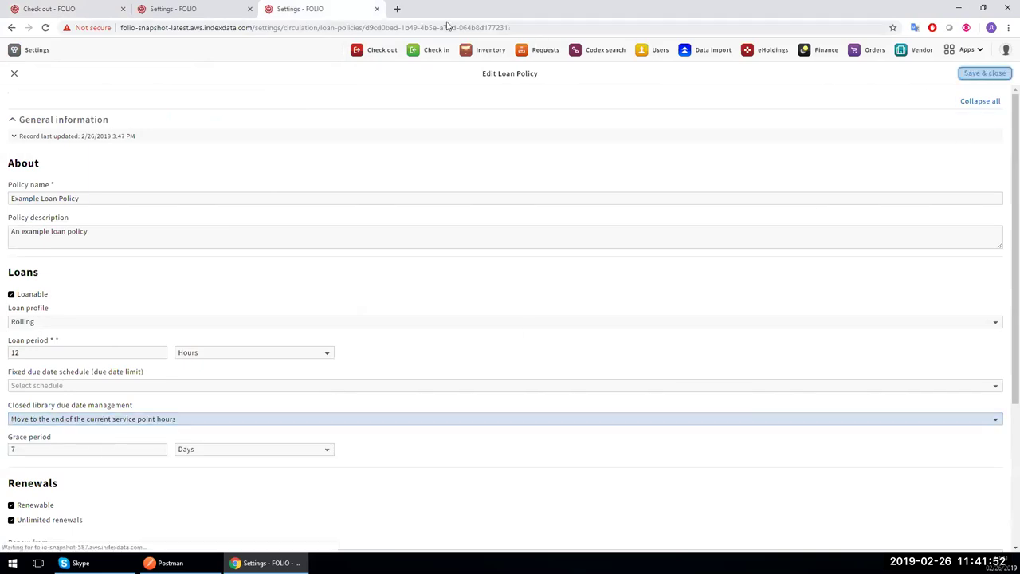
{"action": "left_click", "coordinate": [204, 9]}
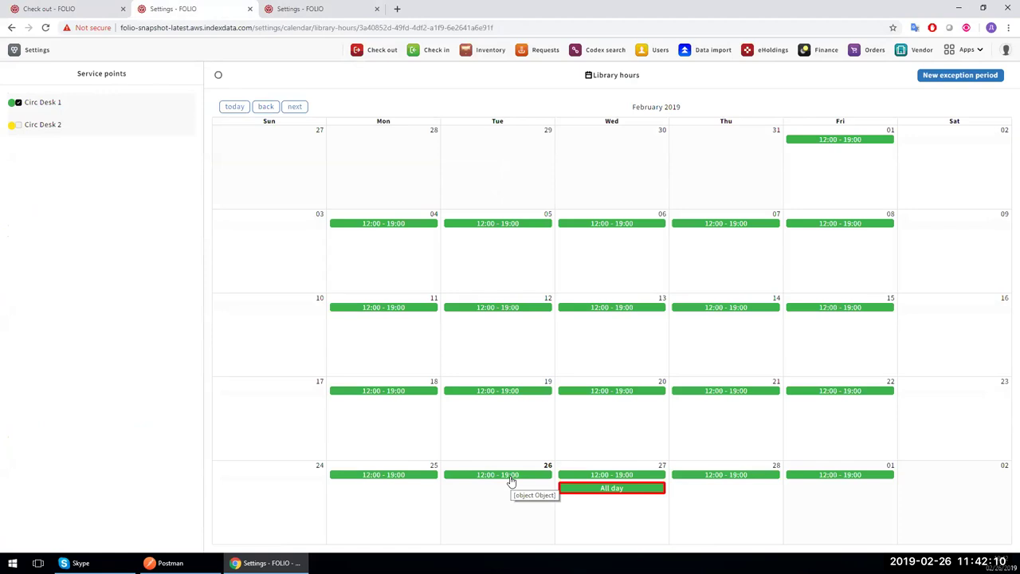
{"action": "left_click", "coordinate": [72, 8]}
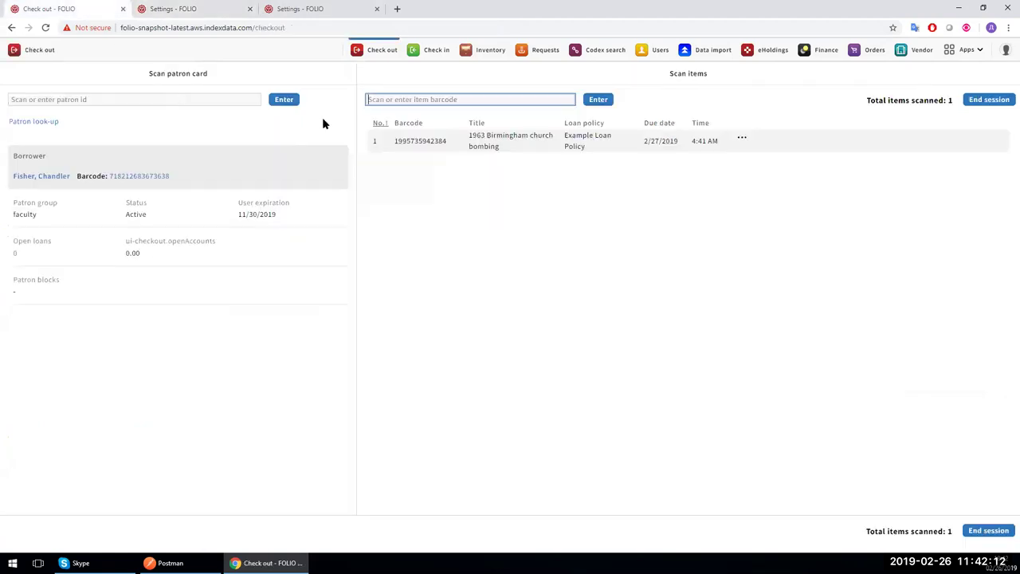
{"action": "key", "text": "ctrl+v"}
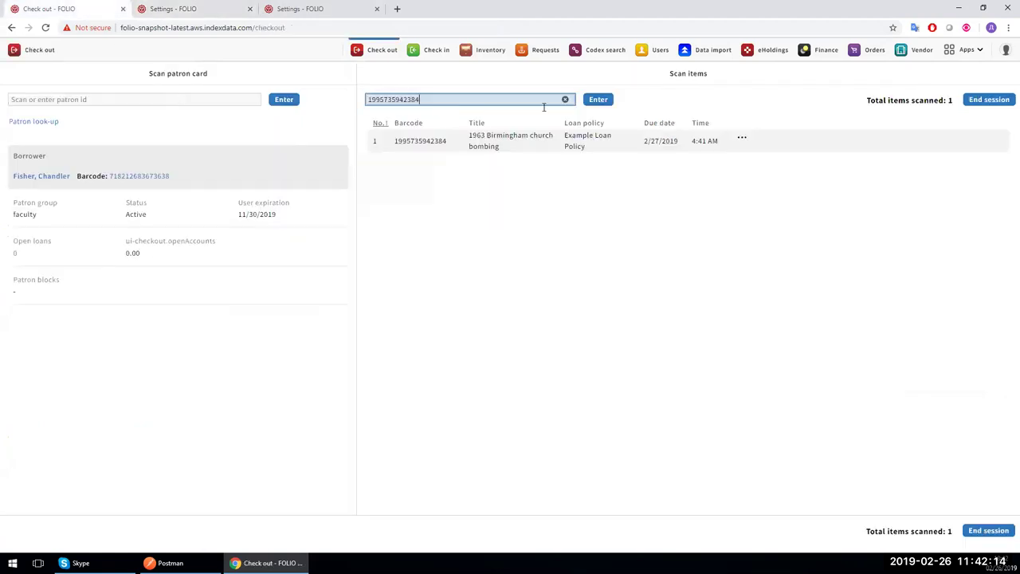
{"action": "left_click", "coordinate": [598, 99]}
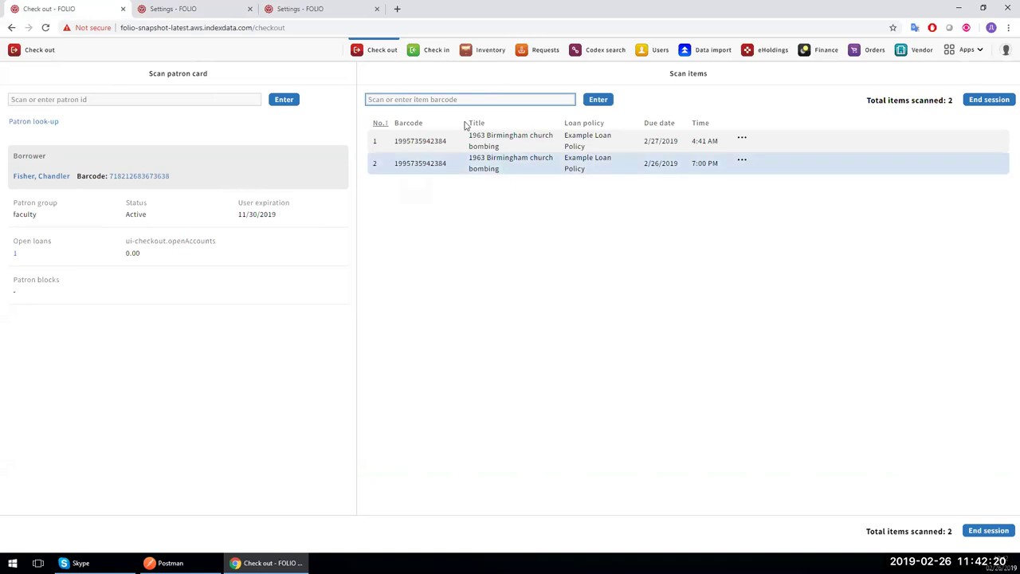
Step: Edit Example Loan Policy to set closed library due date management to "Move to the beginning of the next open service point hours"
{"action": "left_click", "coordinate": [370, 14]}
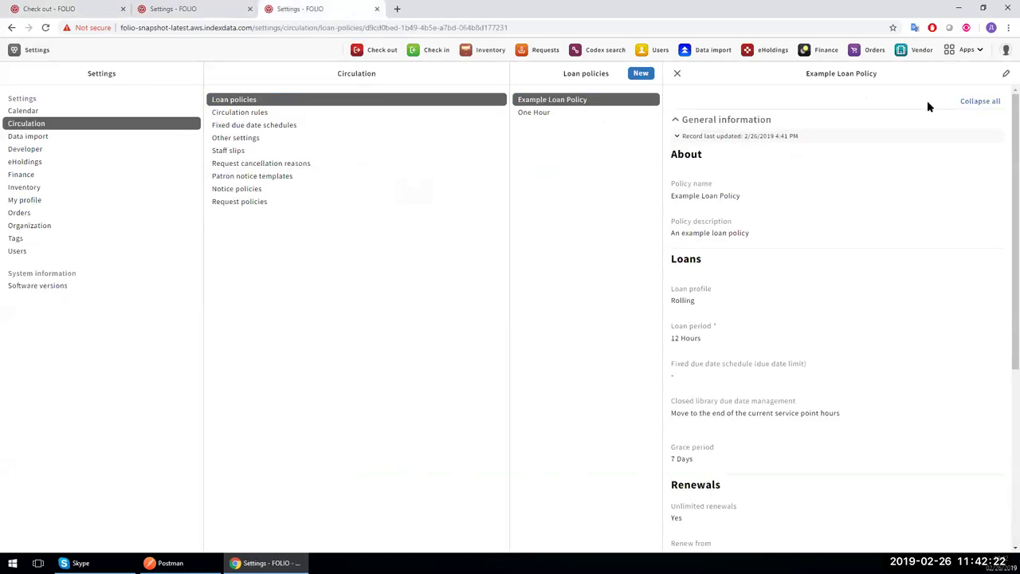
{"action": "left_click", "coordinate": [1006, 75]}
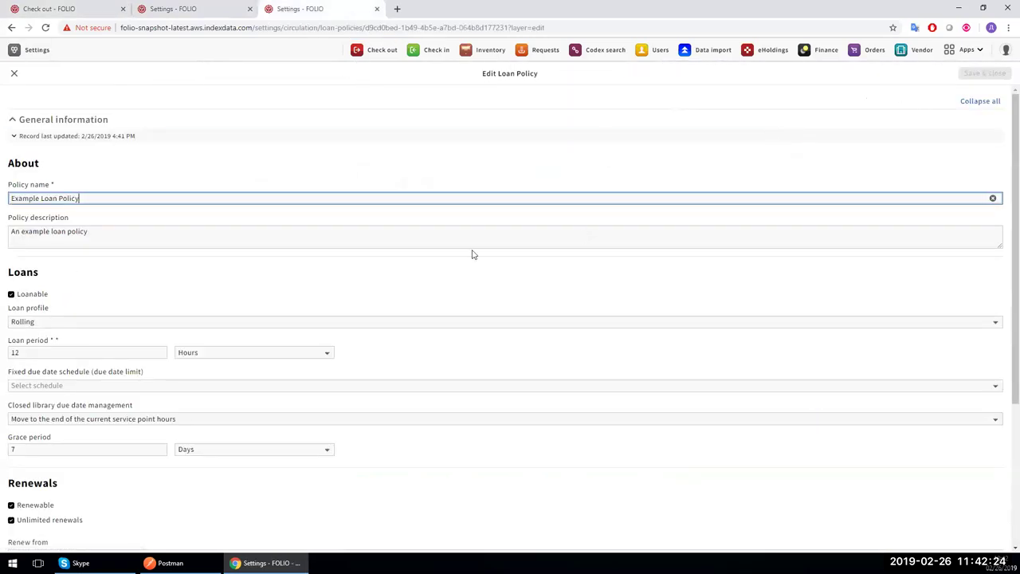
{"action": "left_click", "coordinate": [129, 423]}
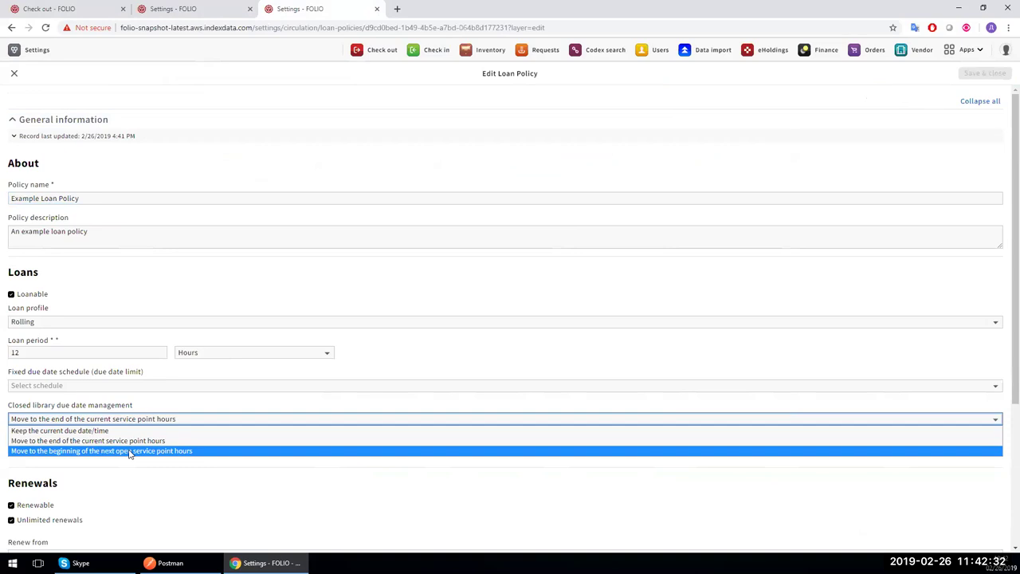
{"action": "left_click", "coordinate": [130, 451]}
{"action": "scroll", "coordinate": [126, 449], "scroll_direction": "down", "scroll_amount": 1}
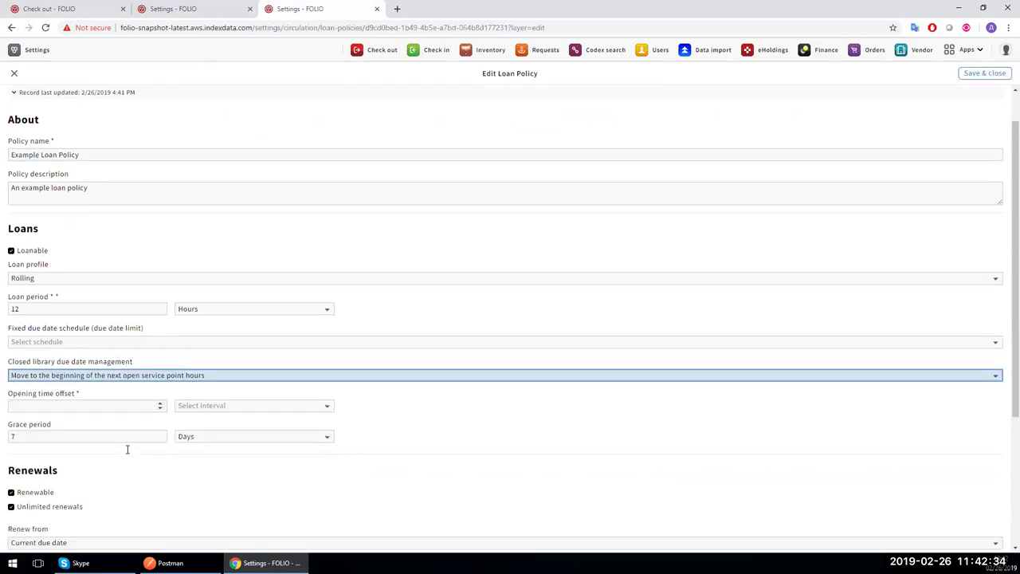
Step: Set Example Loan Policy's opening time offset to 30 minutes and save the policy
{"action": "left_click", "coordinate": [80, 399]}
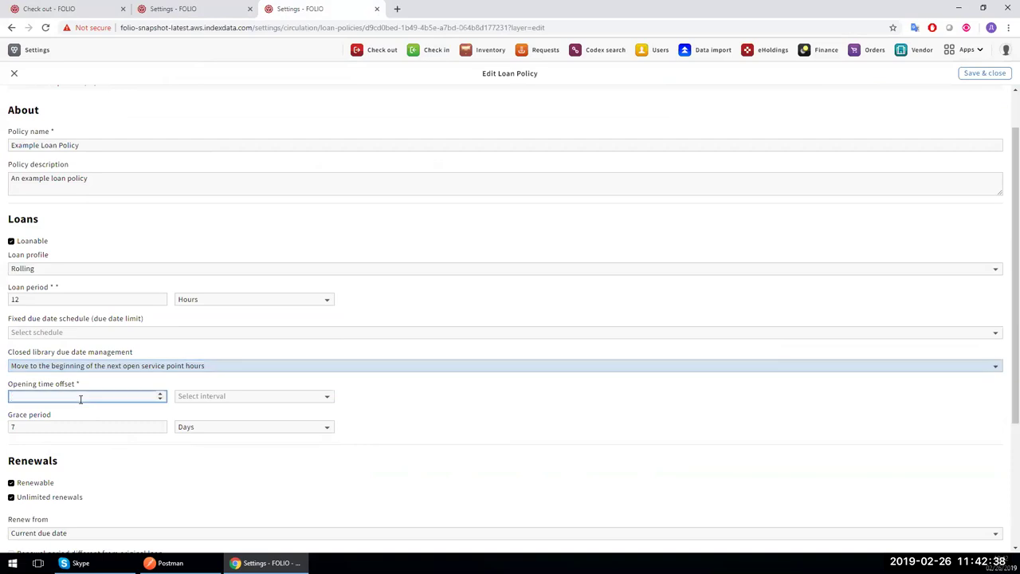
{"action": "type", "text": "0"}
{"action": "key", "text": "BackSpace"}
{"action": "type", "text": "30"}
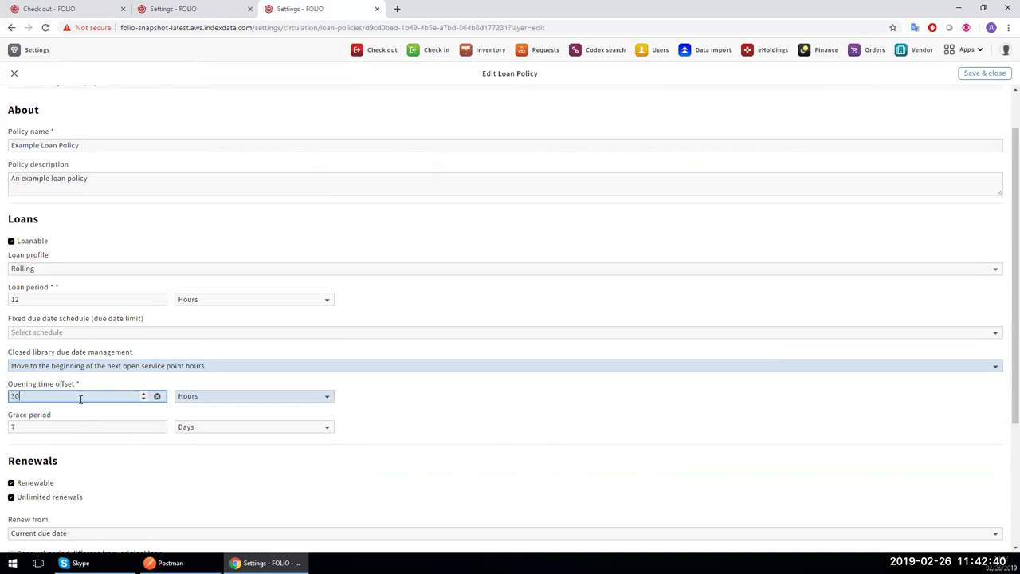
{"action": "left_click", "coordinate": [195, 397]}
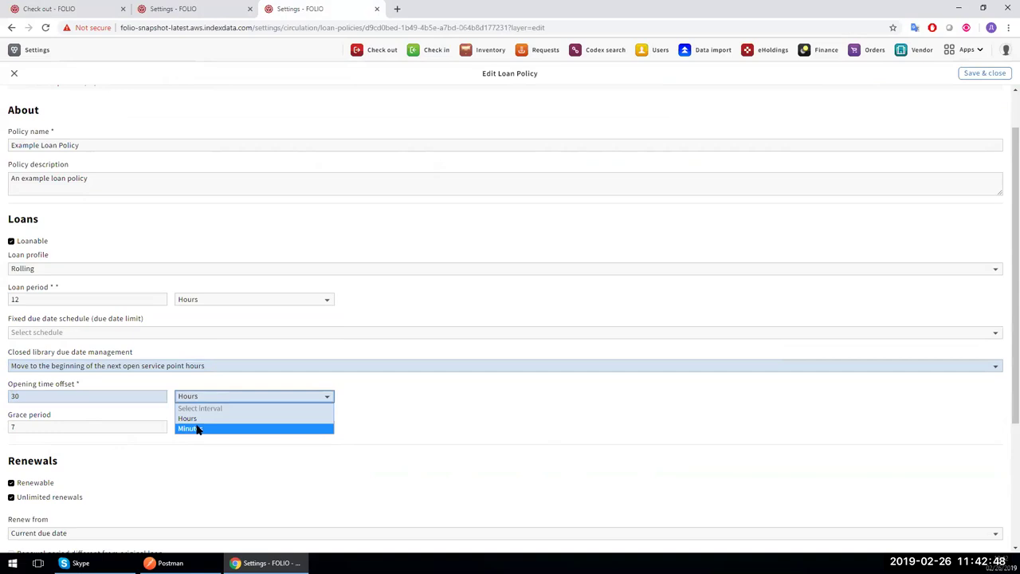
{"action": "left_click", "coordinate": [196, 429]}
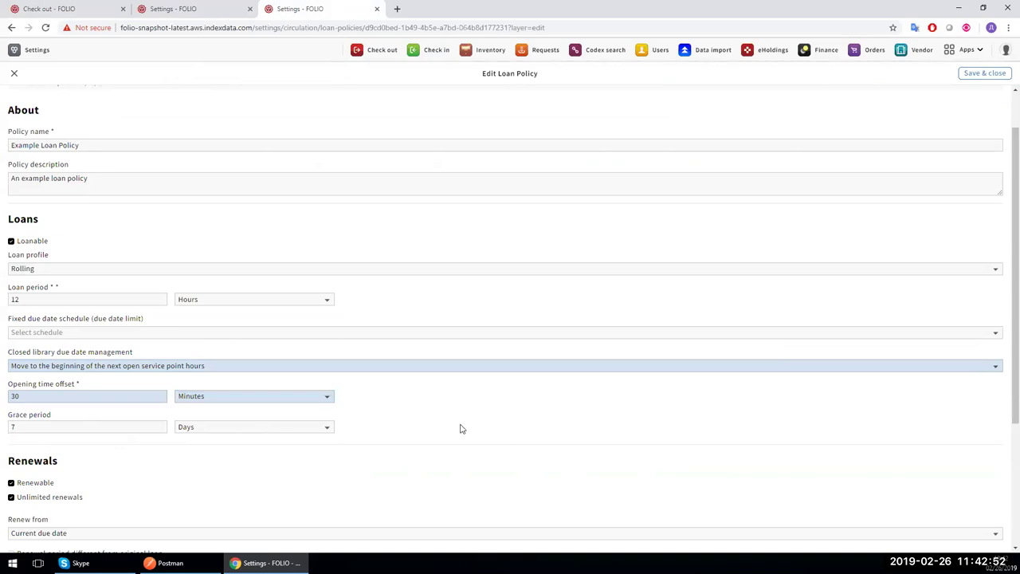
{"action": "left_click", "coordinate": [983, 75]}
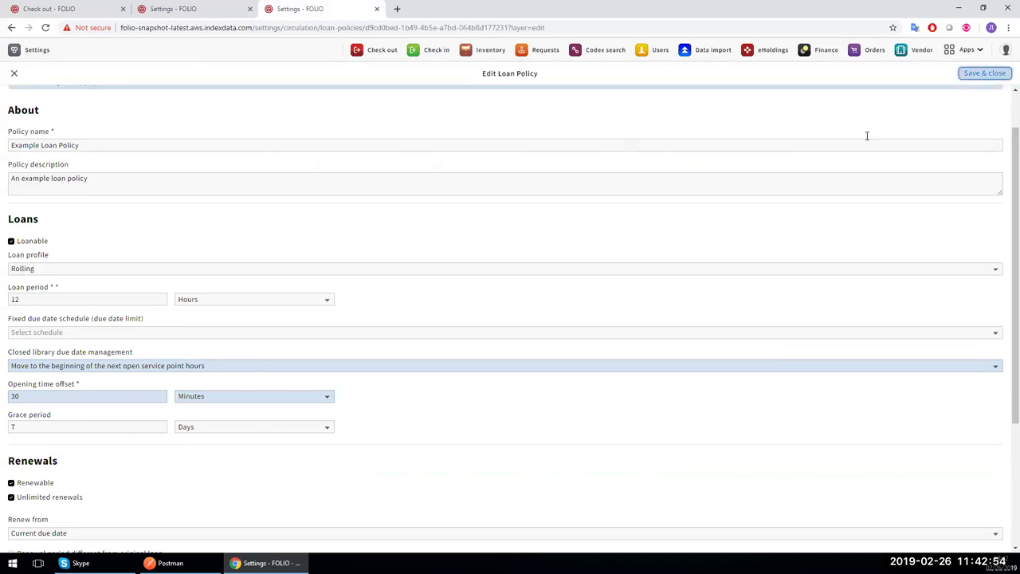
{"action": "left_click", "coordinate": [188, 6]}
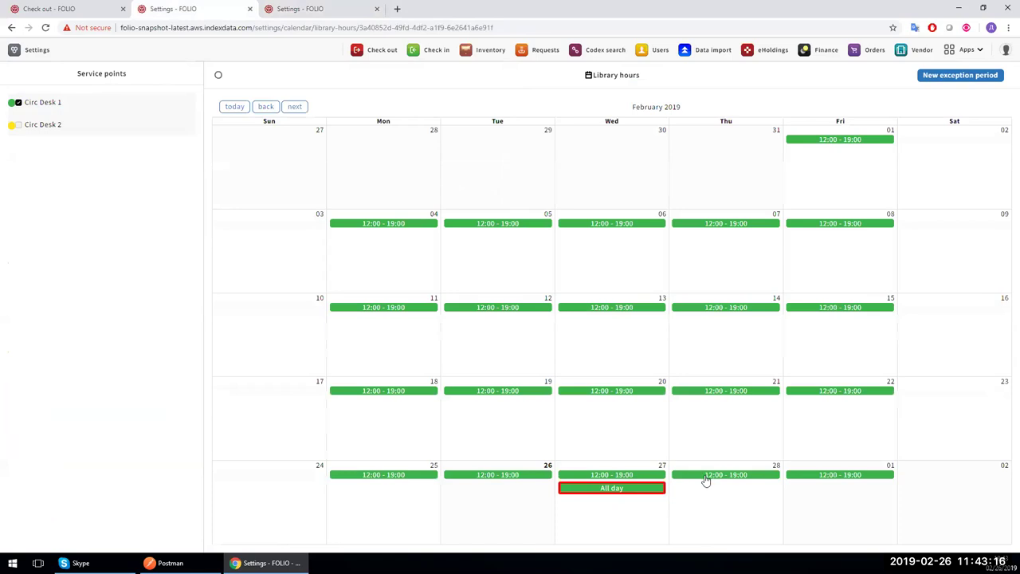
{"action": "left_click", "coordinate": [49, 11]}
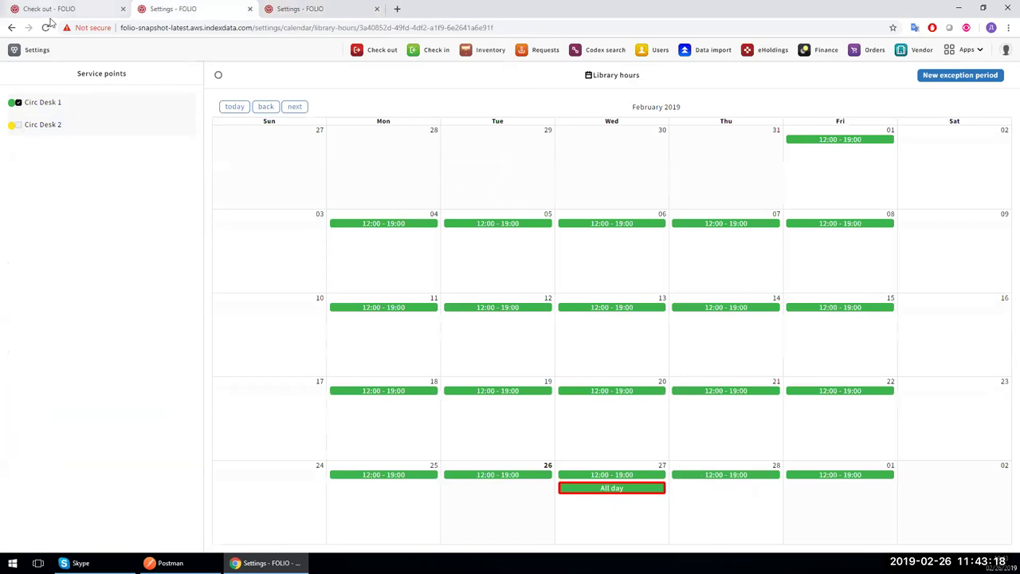
{"action": "left_click", "coordinate": [417, 56]}
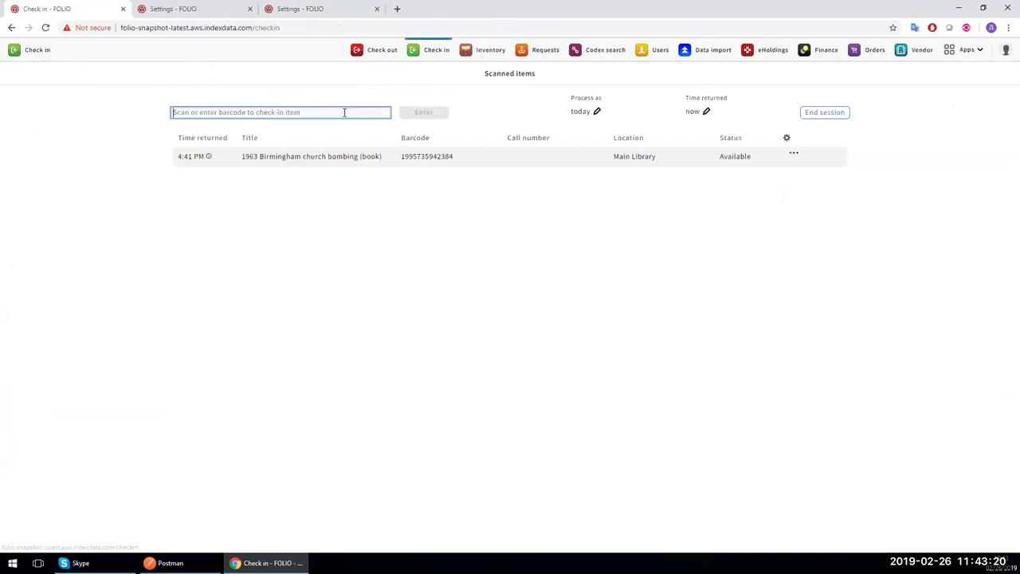
{"action": "key", "text": "ctrl+v"}
{"action": "key", "text": "Return"}
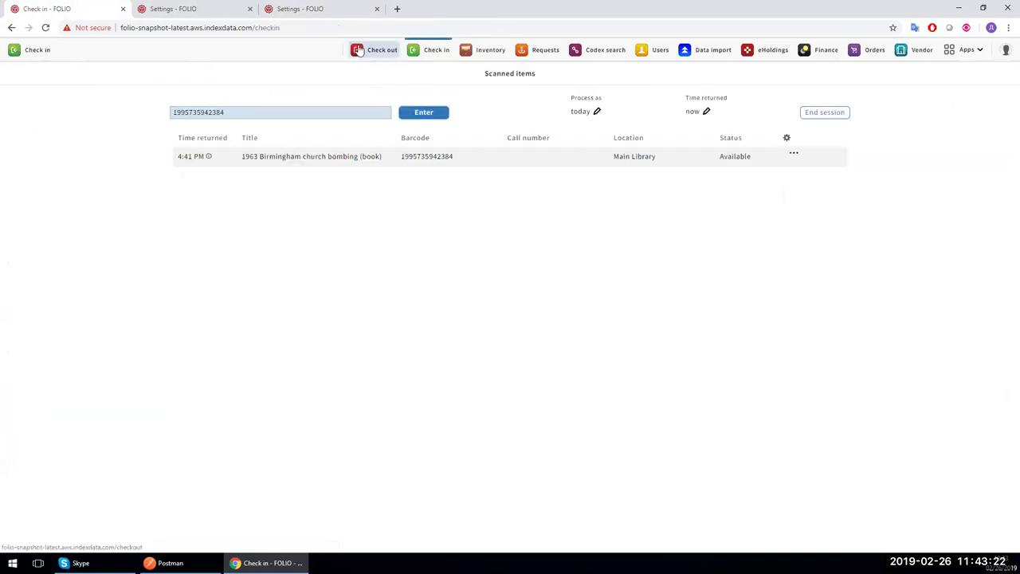
{"action": "left_click", "coordinate": [371, 51]}
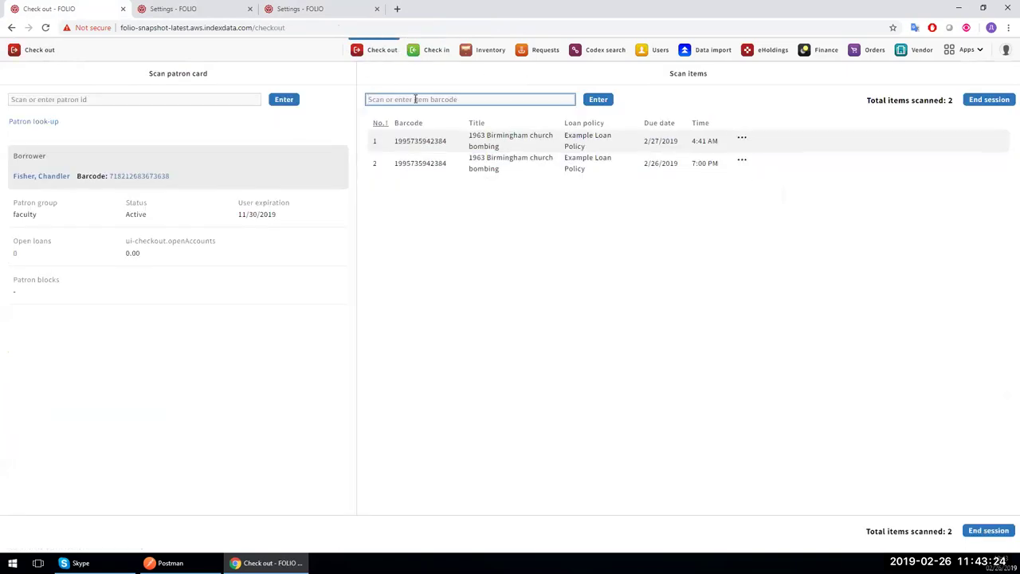
{"action": "key", "text": "ctrl+v"}
{"action": "left_click", "coordinate": [596, 103]}
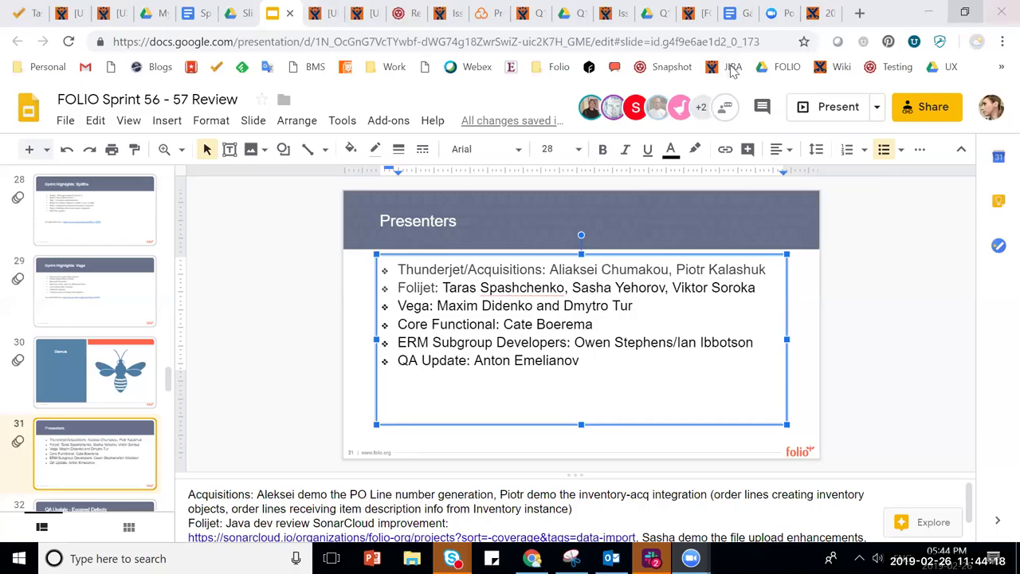
Step: Switch from the Google Slides presentation to the FOLIO Requests page and maximize the browser window
{"action": "key", "text": "super+Right"}
{"action": "left_click", "coordinate": [680, 30]}
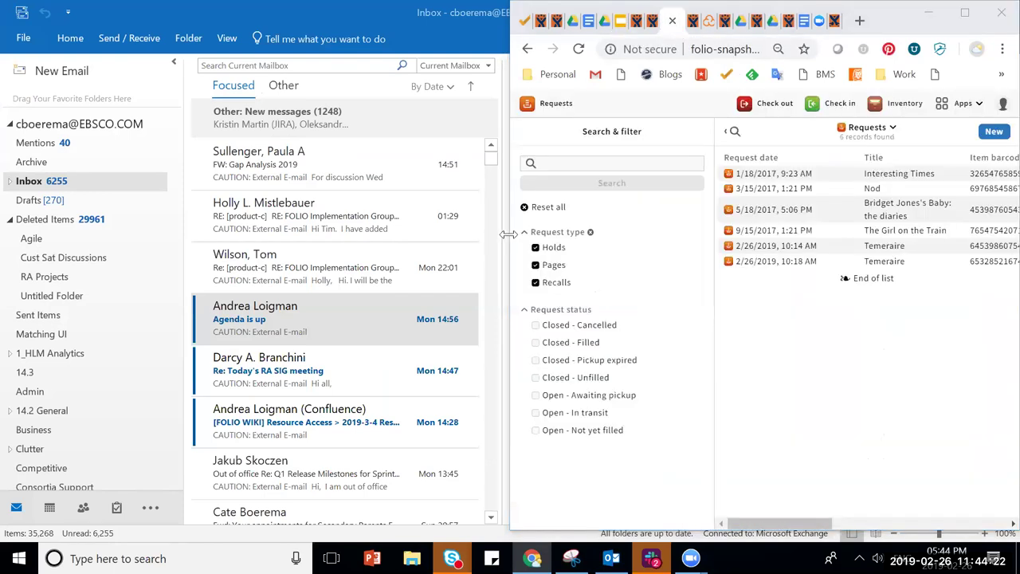
{"action": "key", "text": "super+Up"}
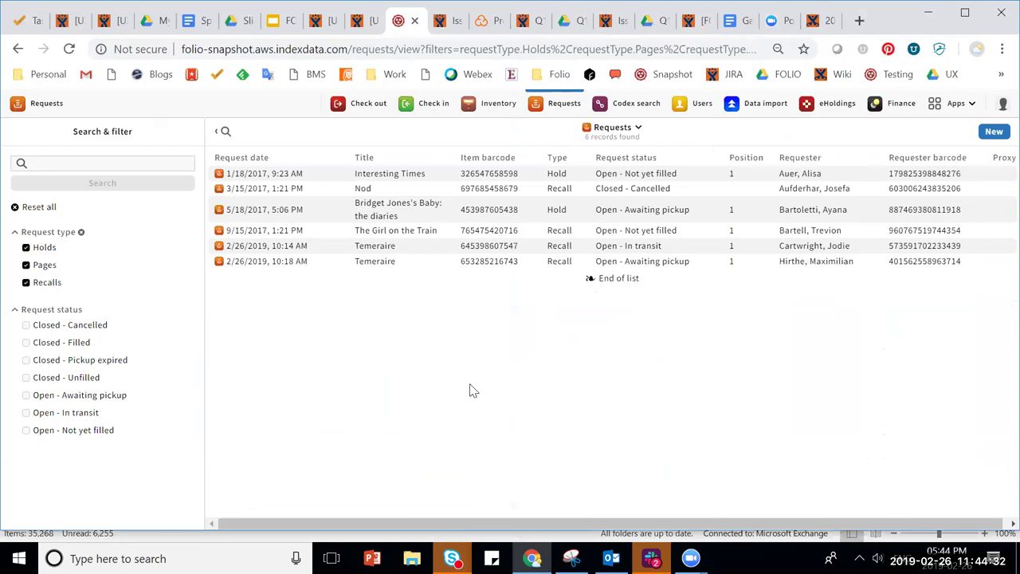
Step: Open the Allow All request policy in the circulation settings
{"action": "left_click", "coordinate": [955, 107]}
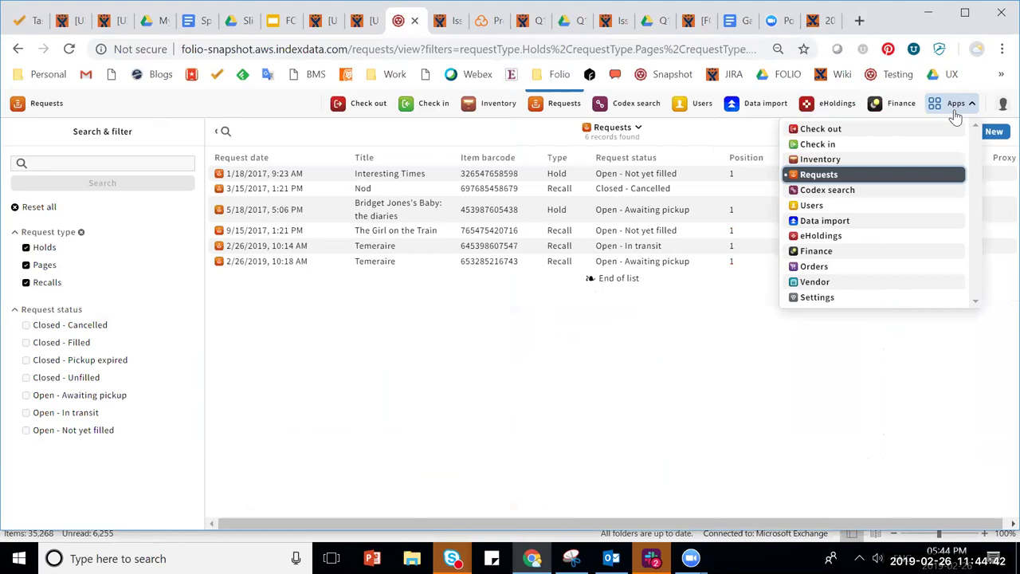
{"action": "double_click", "coordinate": [776, 278]}
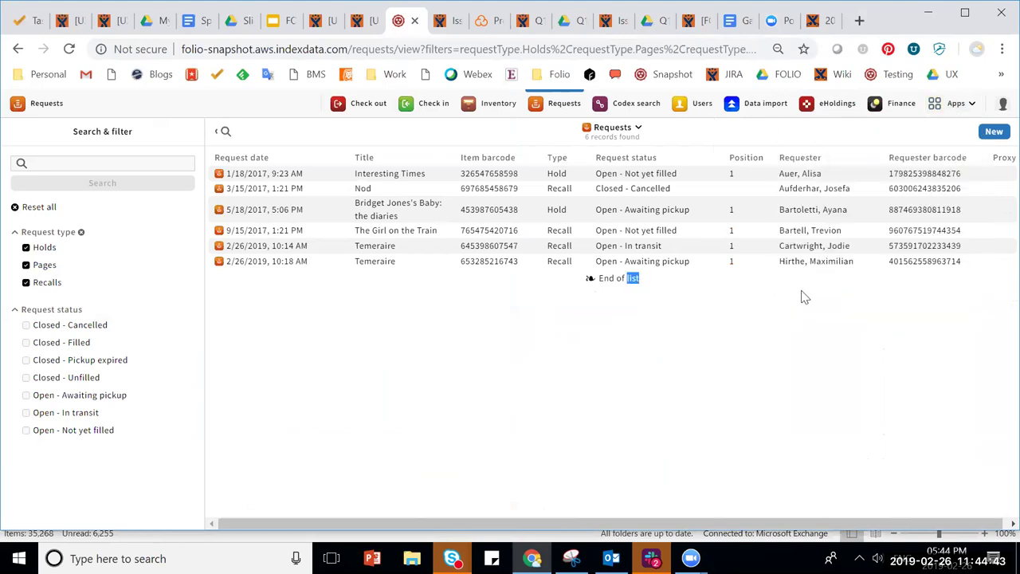
{"action": "left_click", "coordinate": [953, 104]}
{"action": "left_click", "coordinate": [862, 297]}
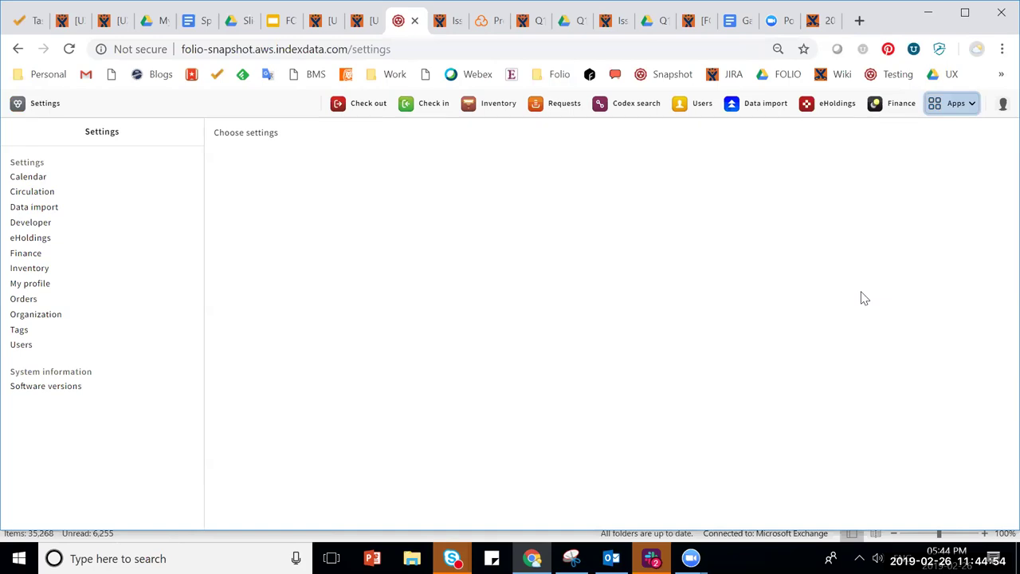
{"action": "left_click", "coordinate": [41, 193]}
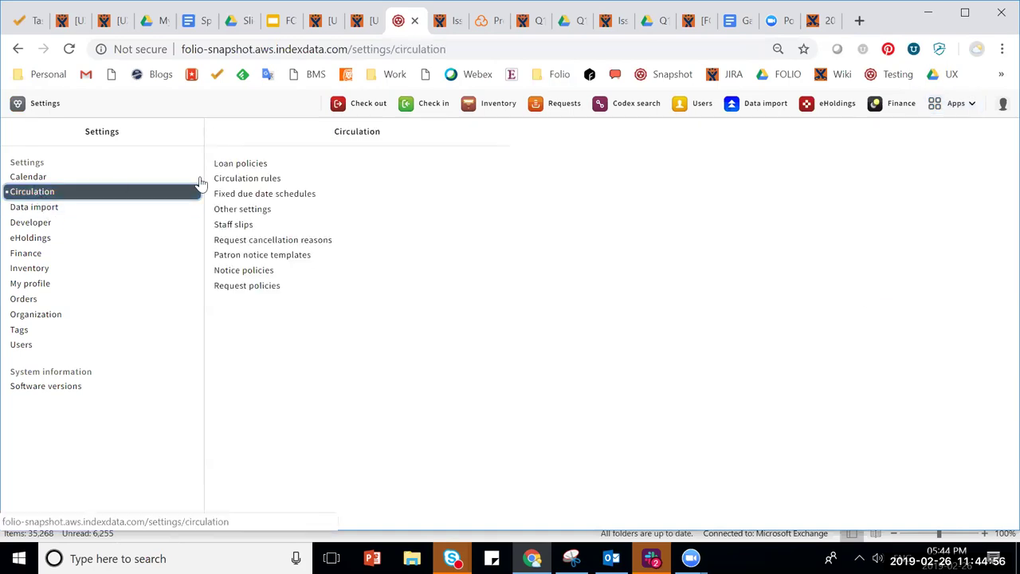
{"action": "left_click", "coordinate": [256, 295]}
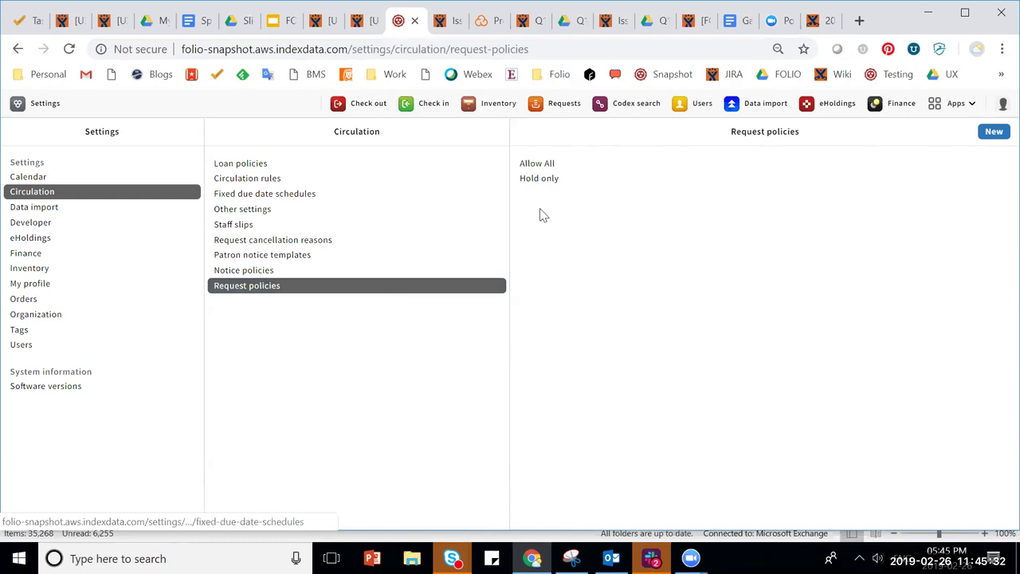
{"action": "left_click", "coordinate": [532, 165]}
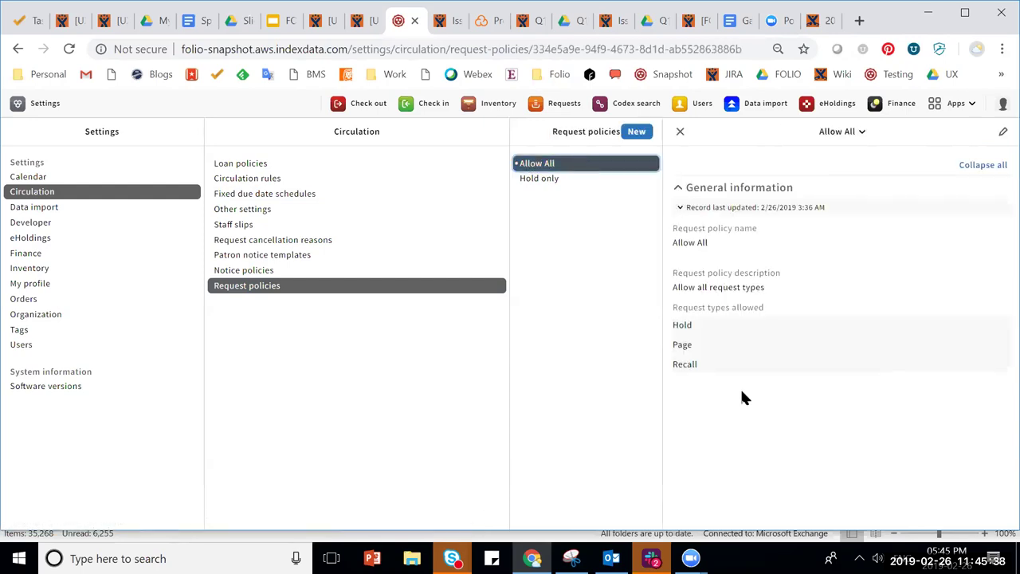
Step: Examine the Allow All request policy's edit form and its available actions, and close it without changes
{"action": "left_click", "coordinate": [1002, 132]}
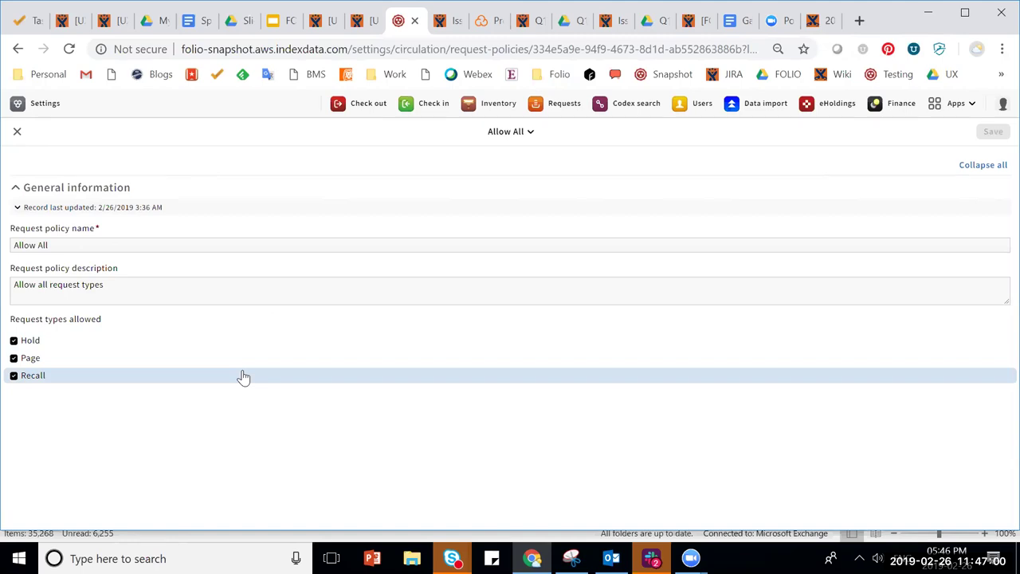
{"action": "left_click", "coordinate": [18, 133]}
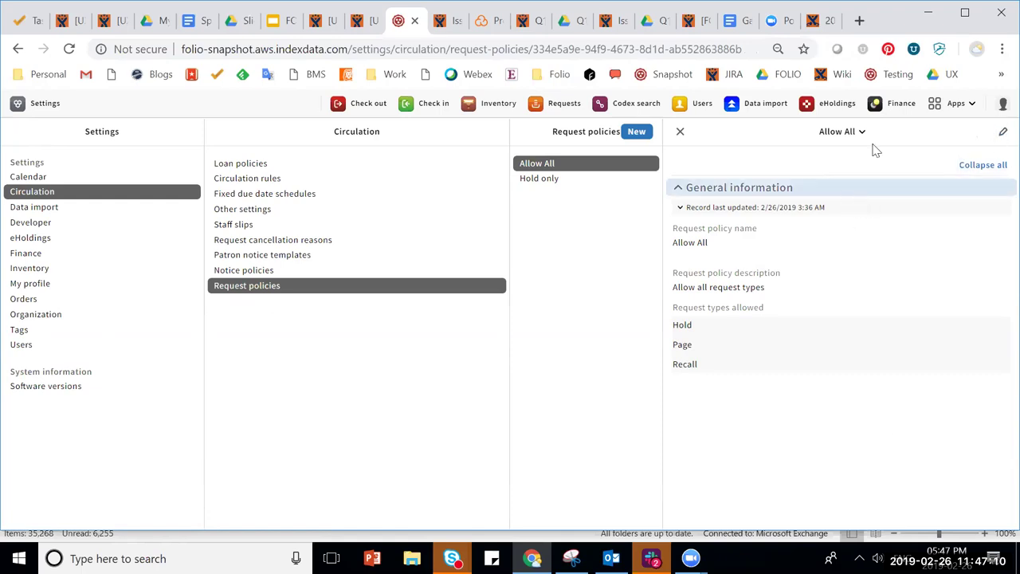
{"action": "left_click", "coordinate": [1003, 132]}
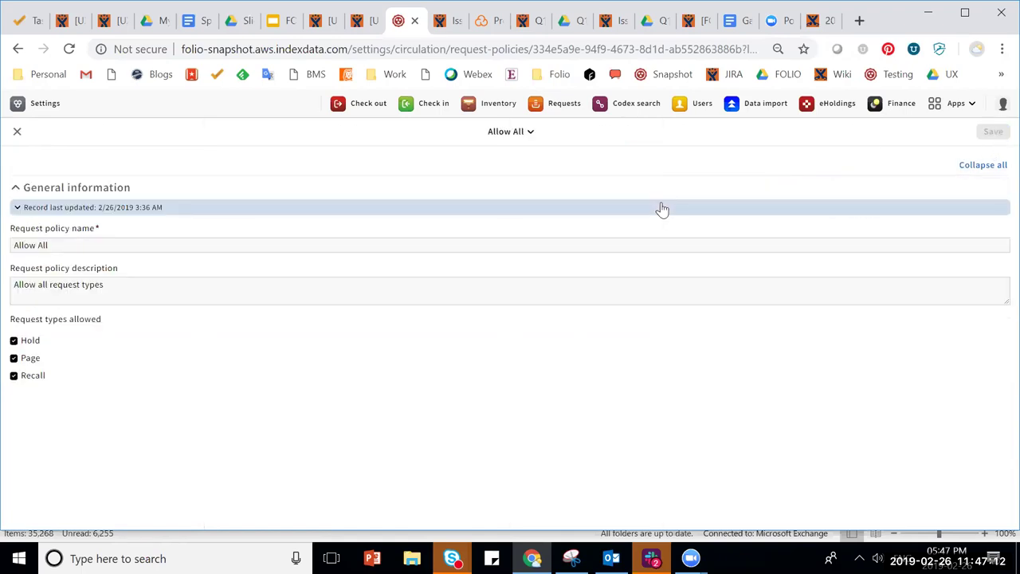
{"action": "left_click", "coordinate": [531, 136]}
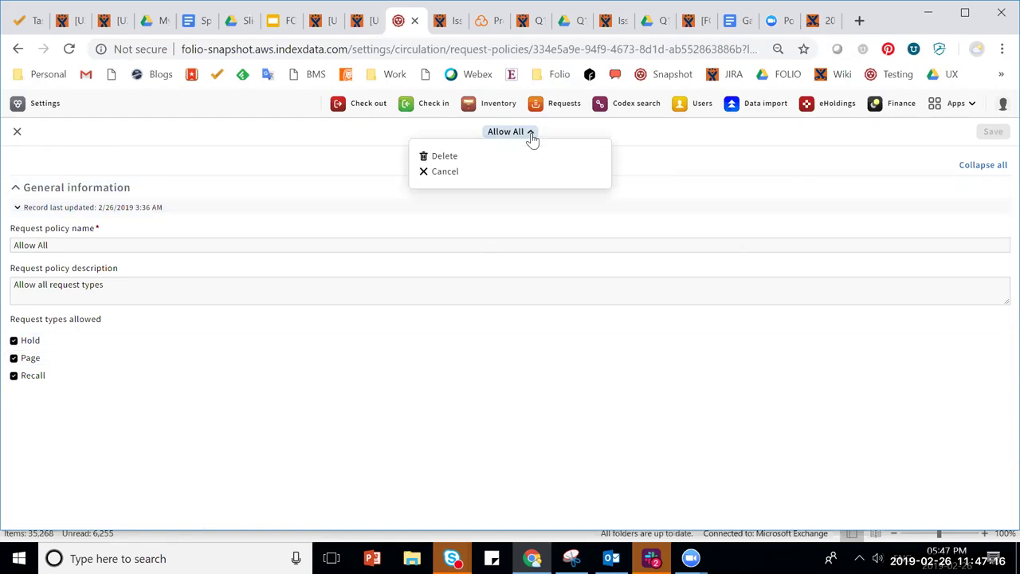
{"action": "left_click", "coordinate": [531, 140]}
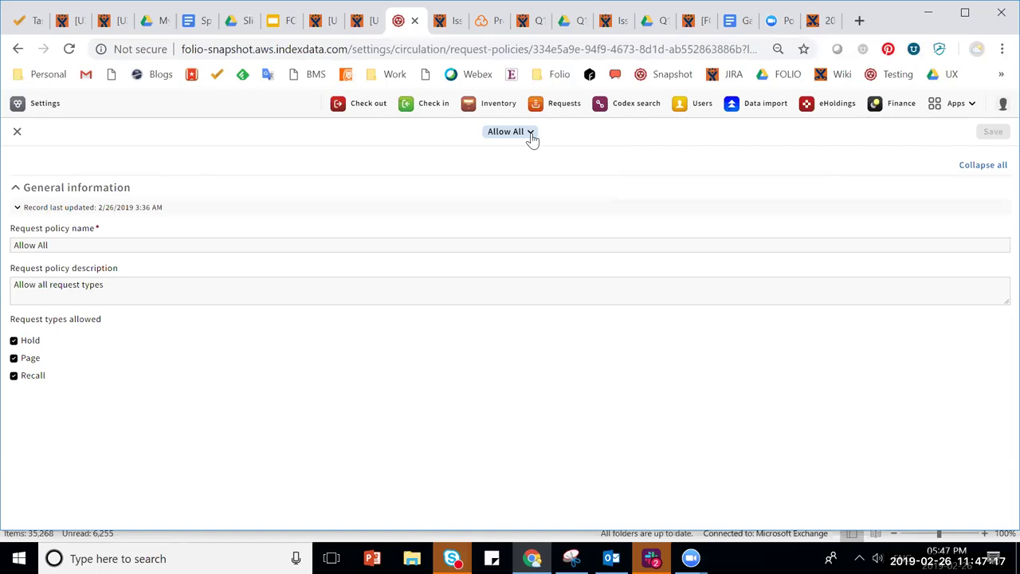
{"action": "left_click", "coordinate": [16, 134]}
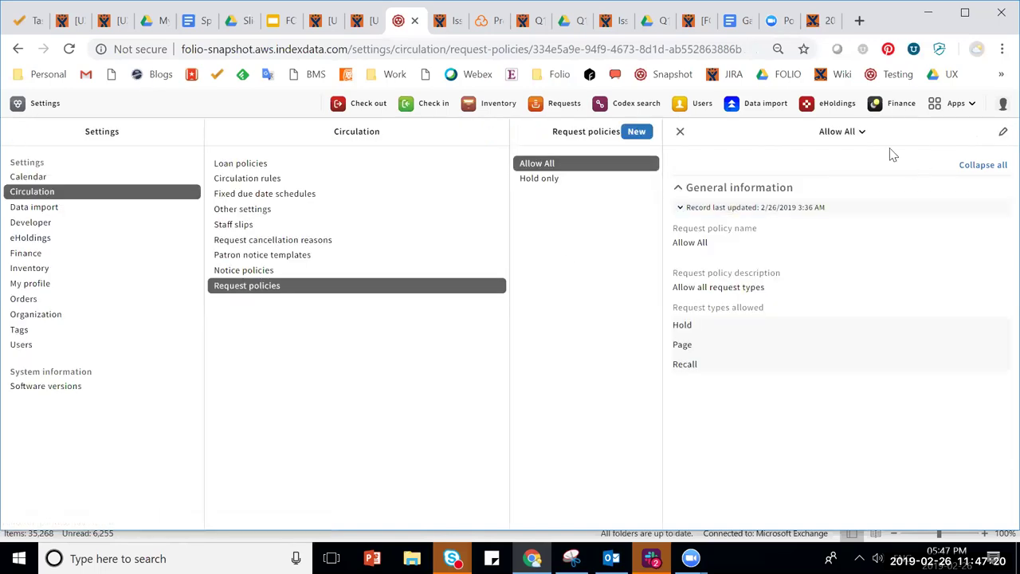
Step: Duplicate the Allow All request policy as "Allow All 2", save it, and close the form and policy details
{"action": "left_click", "coordinate": [861, 136]}
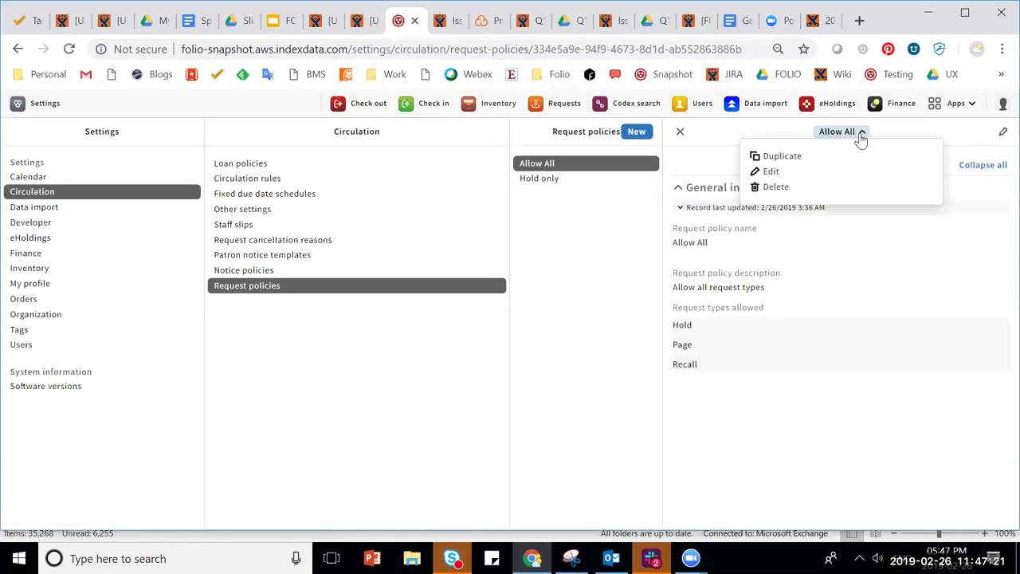
{"action": "left_click", "coordinate": [783, 157]}
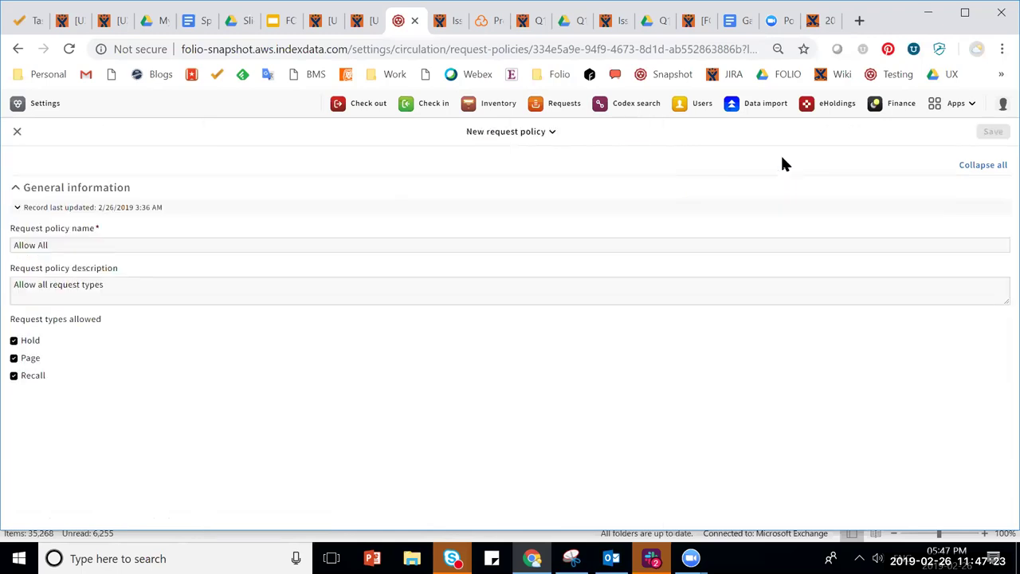
{"action": "left_click", "coordinate": [97, 243]}
{"action": "type", "text": "2"}
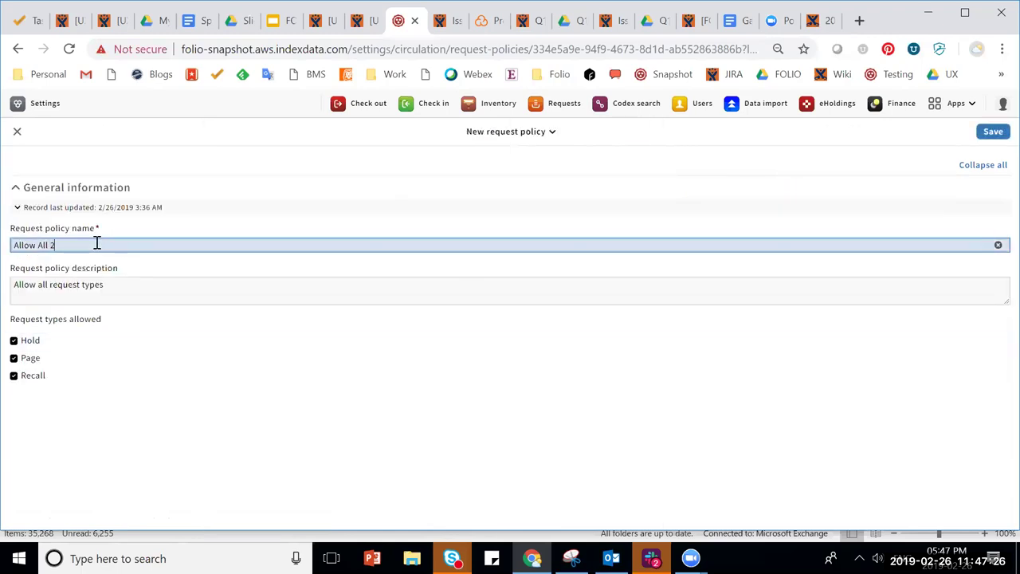
{"action": "left_click", "coordinate": [994, 132]}
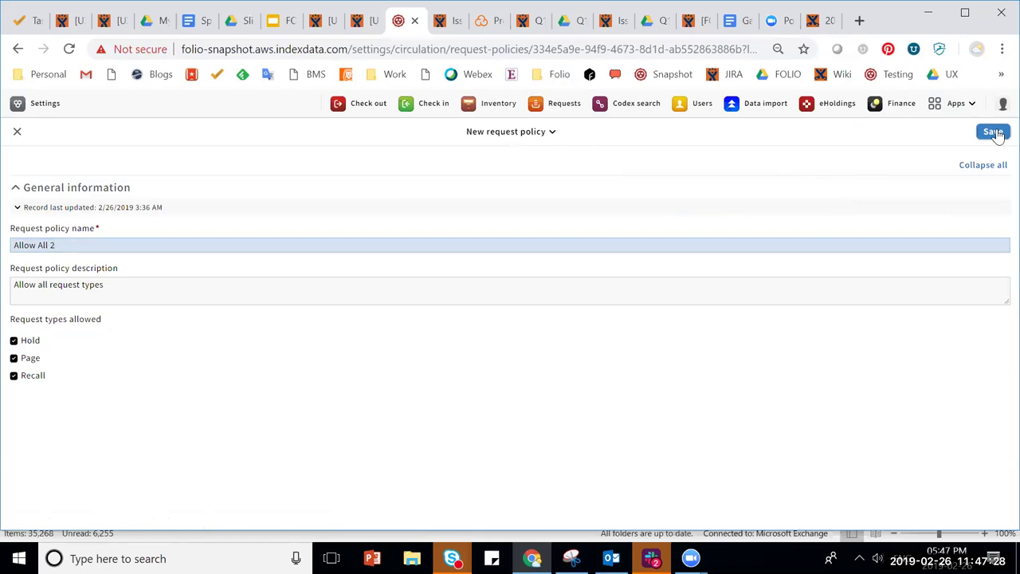
{"action": "left_click", "coordinate": [989, 133]}
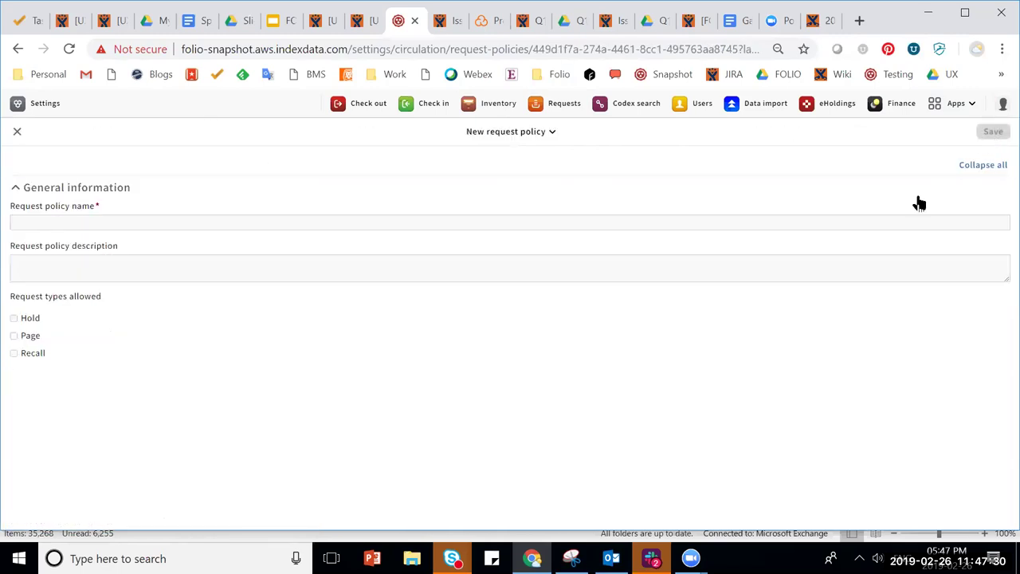
{"action": "left_click", "coordinate": [17, 131]}
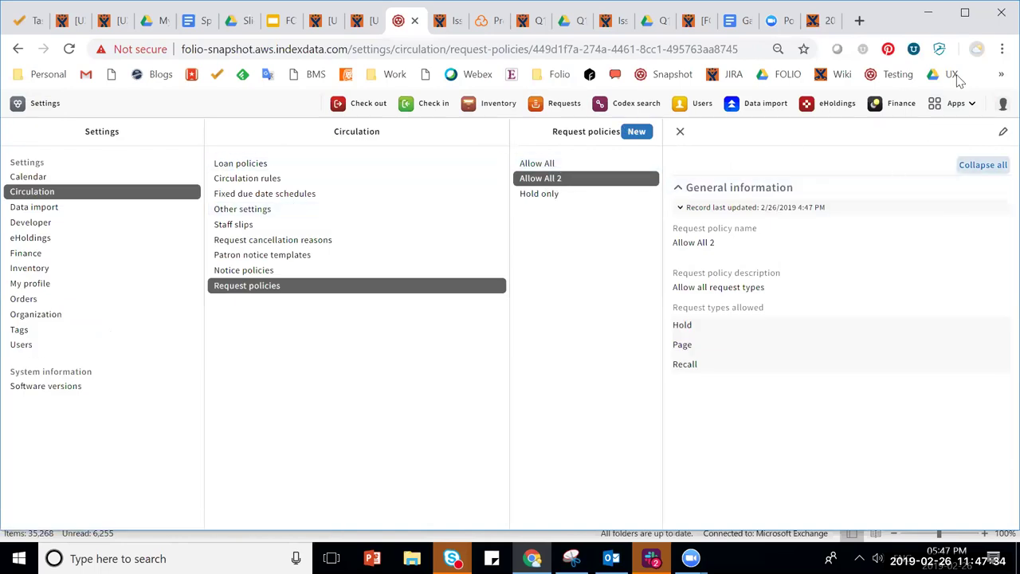
{"action": "left_click", "coordinate": [680, 133]}
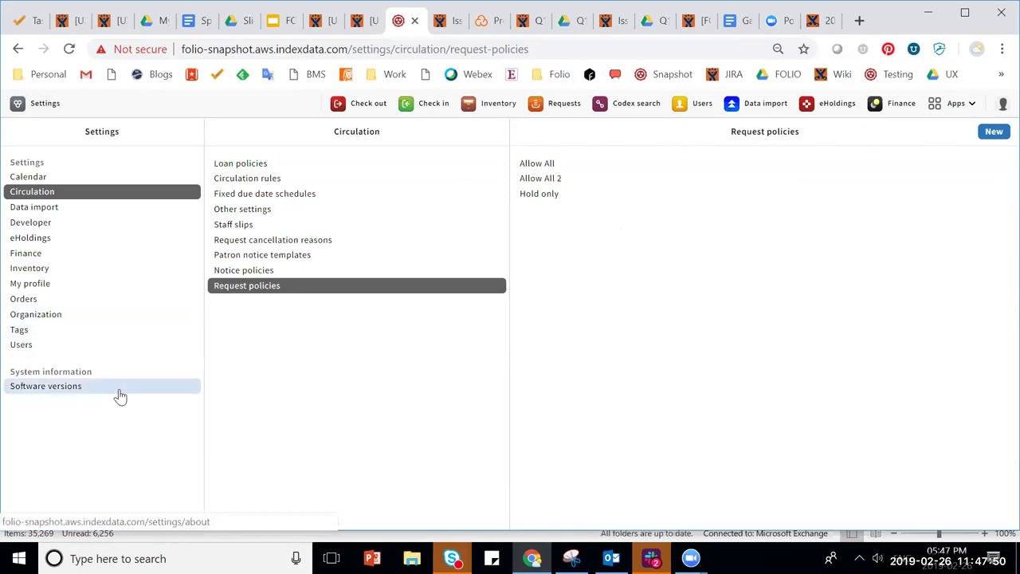
Step: View the staff slips list, examine the print-by-default options in the Circ Desk 2 service point's edit form, and close it without changes
{"action": "left_click", "coordinate": [236, 225]}
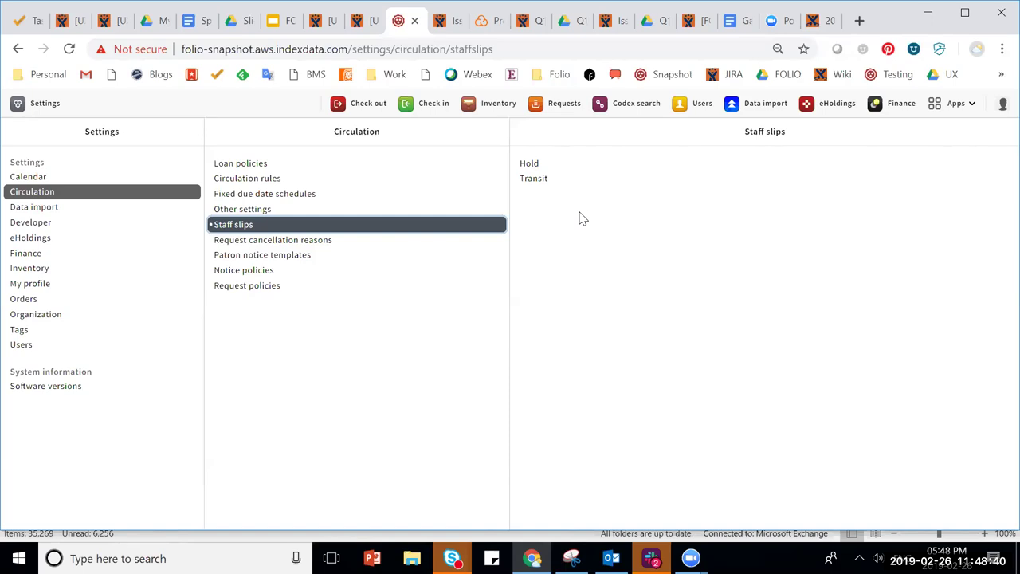
{"action": "left_click", "coordinate": [49, 315]}
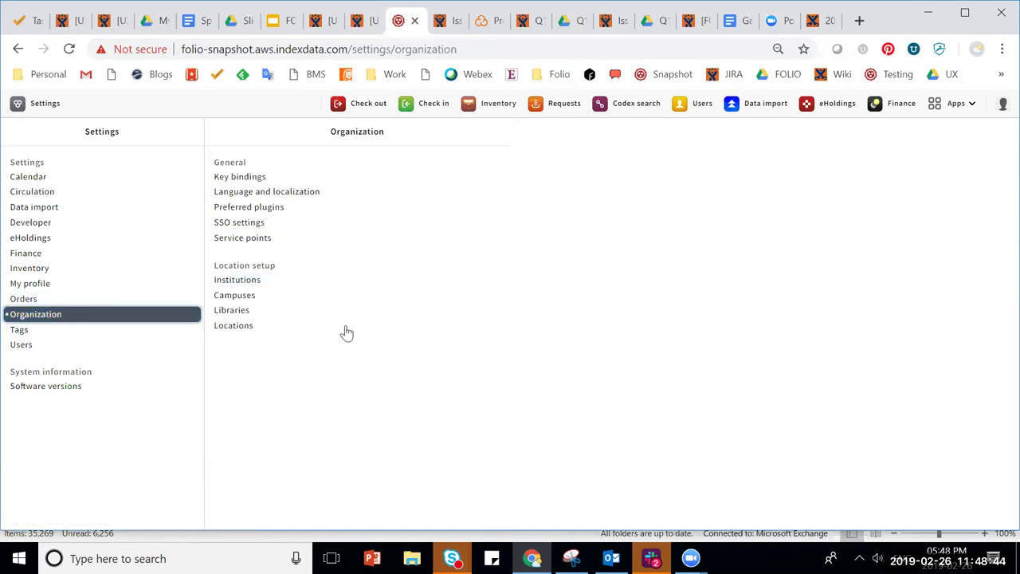
{"action": "left_click", "coordinate": [268, 238]}
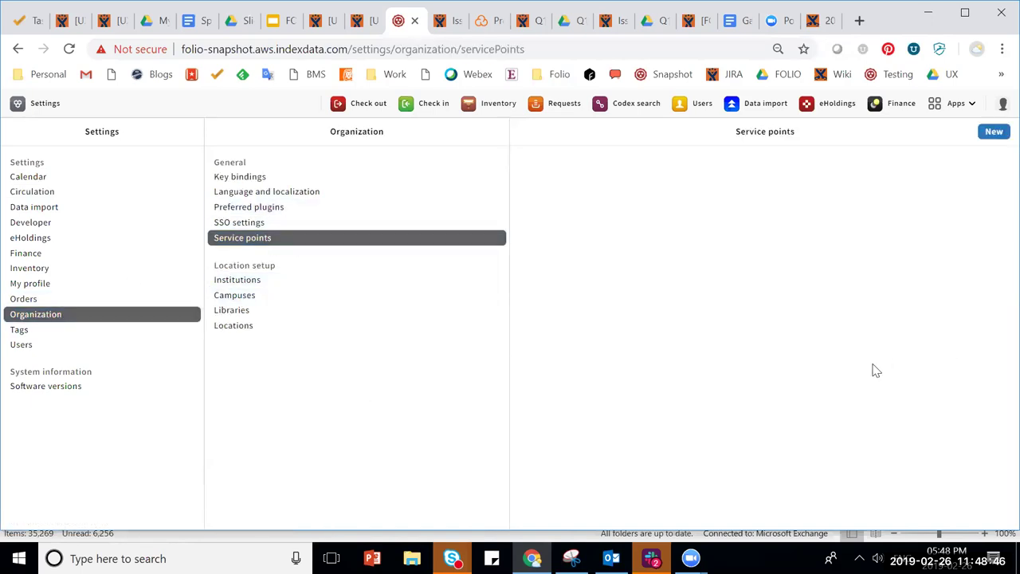
{"action": "left_click", "coordinate": [555, 165]}
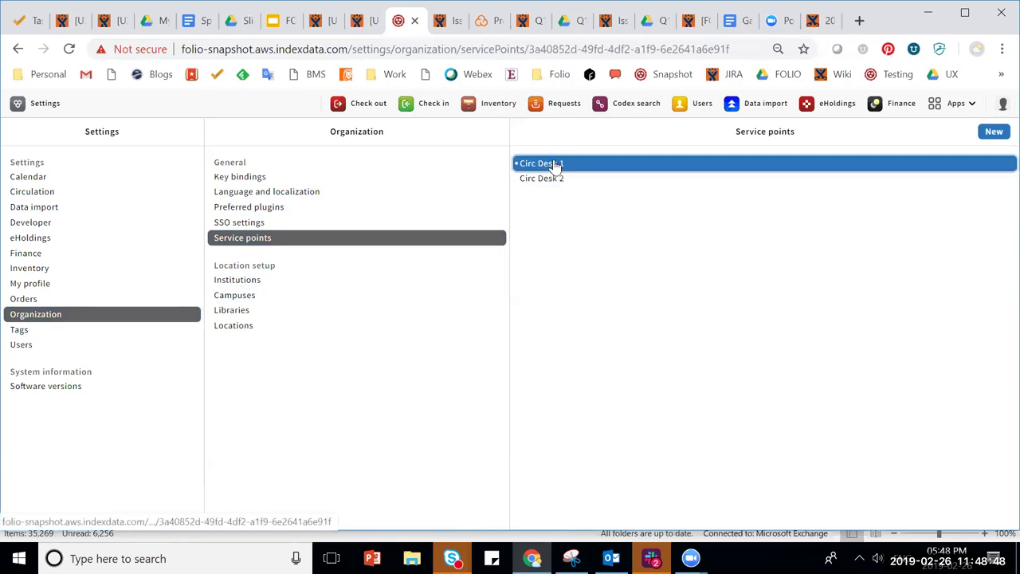
{"action": "left_click", "coordinate": [558, 180]}
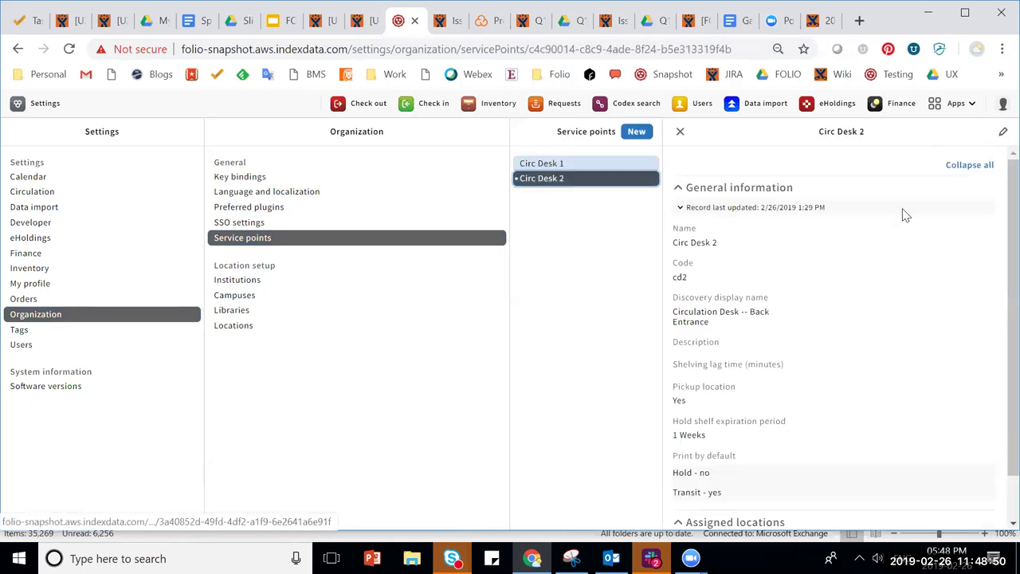
{"action": "left_click", "coordinate": [1003, 132]}
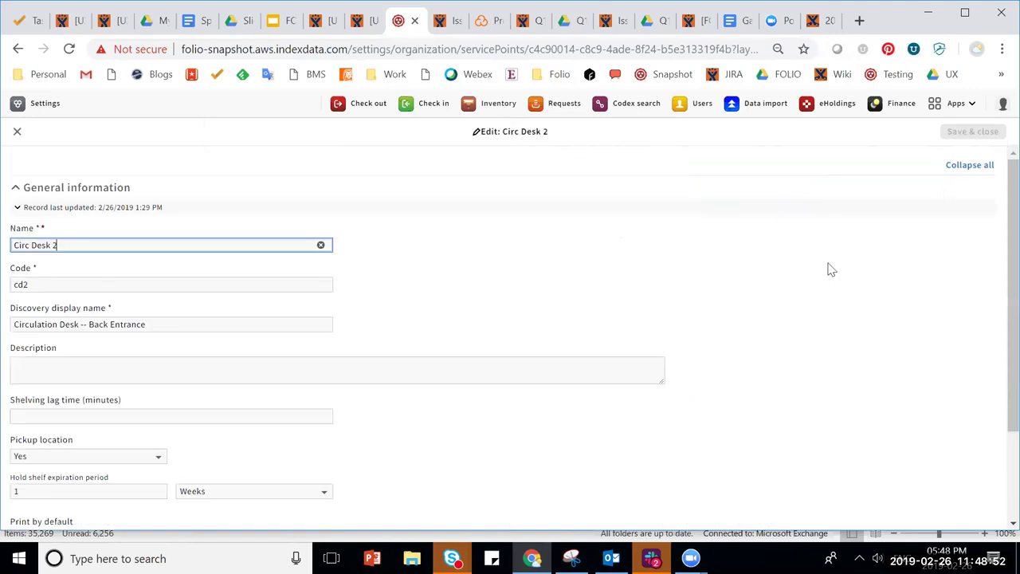
{"action": "scroll", "coordinate": [644, 333], "scroll_direction": "down", "scroll_amount": 2}
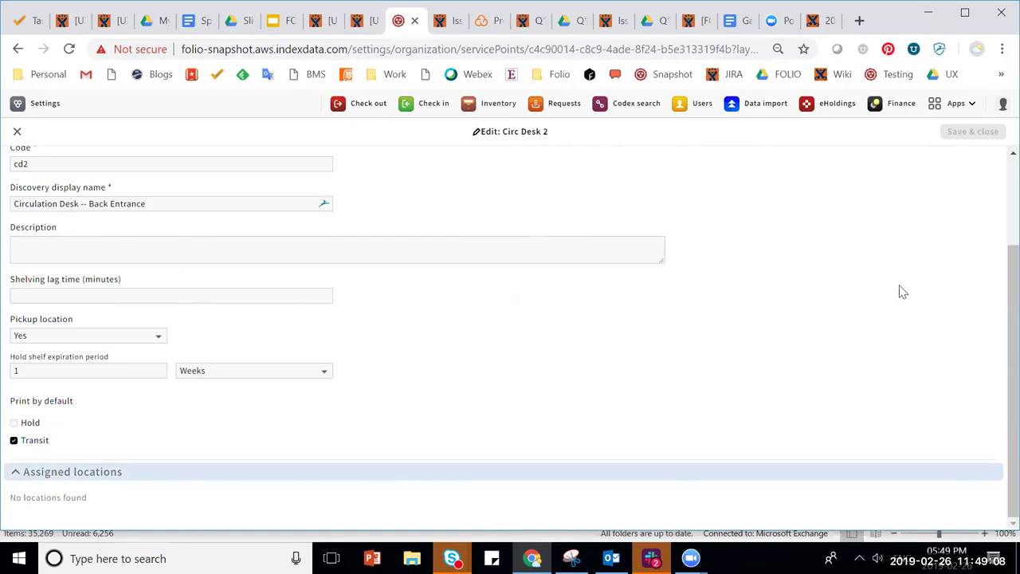
{"action": "left_click", "coordinate": [17, 131]}
Step: Open the hold request for Bridget Jones's Baby, check its pickup service point, copy its item barcode, and close the request details
{"action": "left_click", "coordinate": [540, 108]}
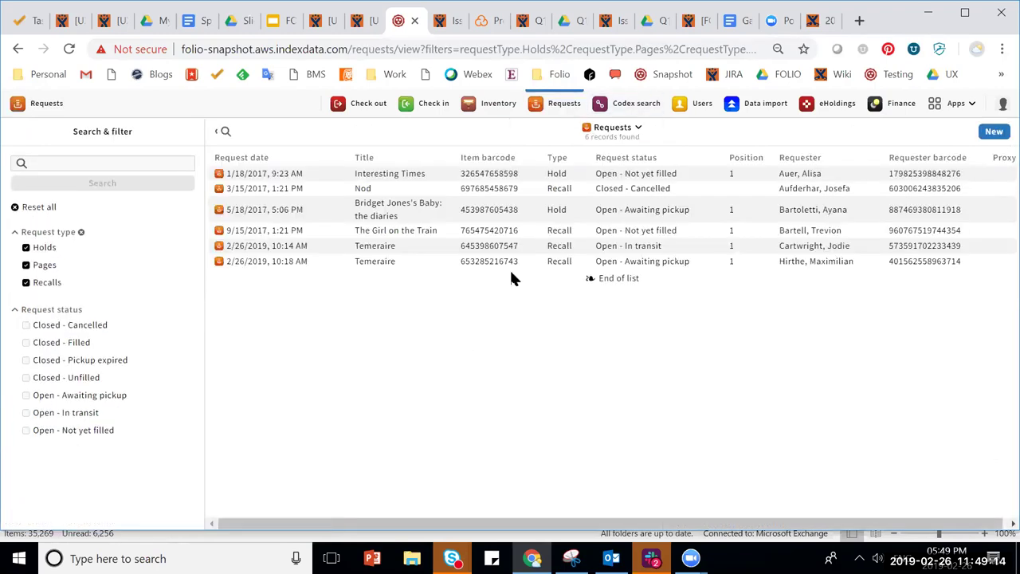
{"action": "left_click", "coordinate": [479, 209]}
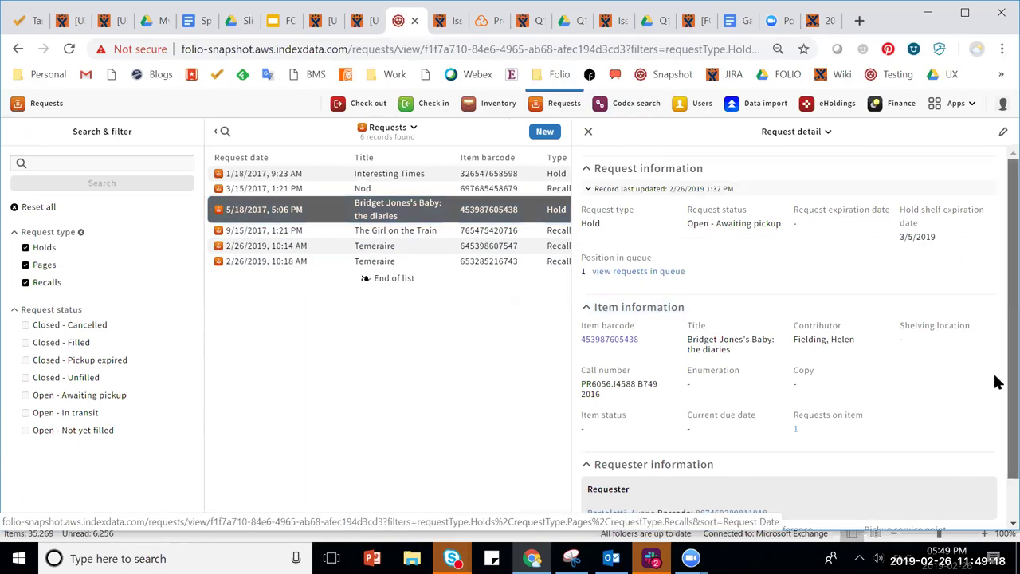
{"action": "scroll", "coordinate": [998, 383], "scroll_direction": "down", "scroll_amount": 1}
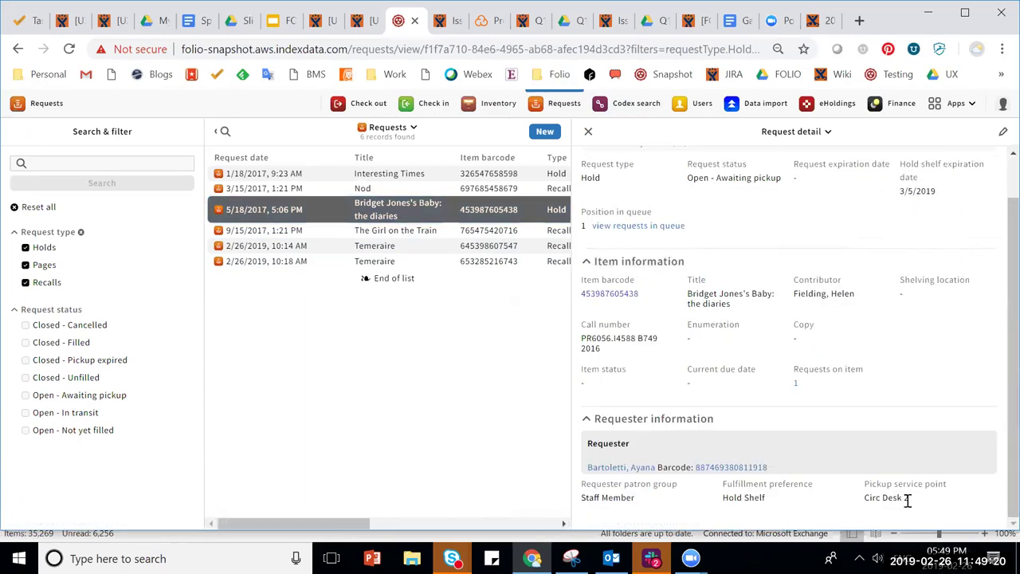
{"action": "left_click", "coordinate": [1003, 105]}
{"action": "left_click", "coordinate": [1002, 105]}
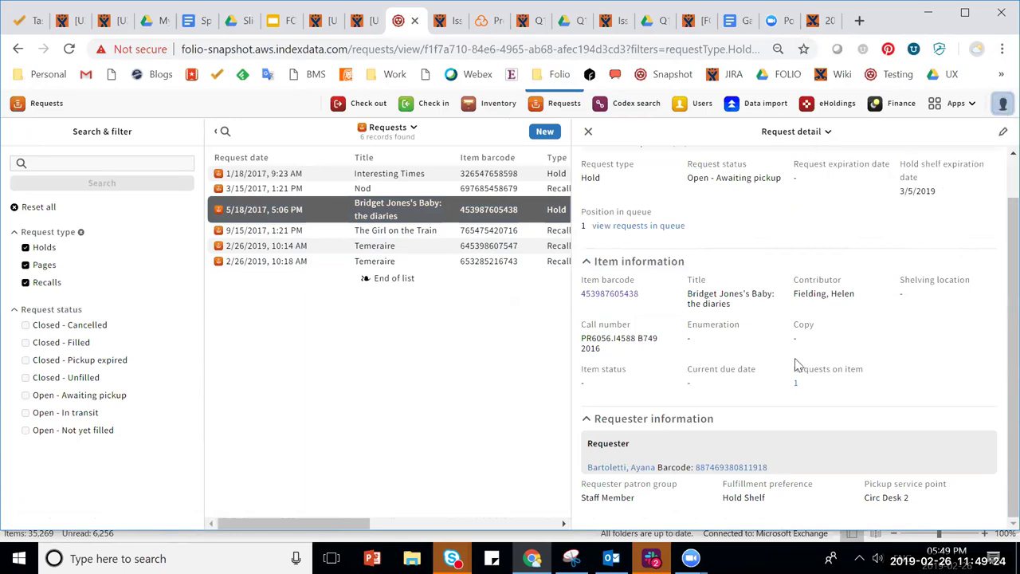
{"action": "left_click_drag", "start_coordinate": [642, 295], "coordinate": [581, 301]}
{"action": "key", "text": "ctrl+c"}
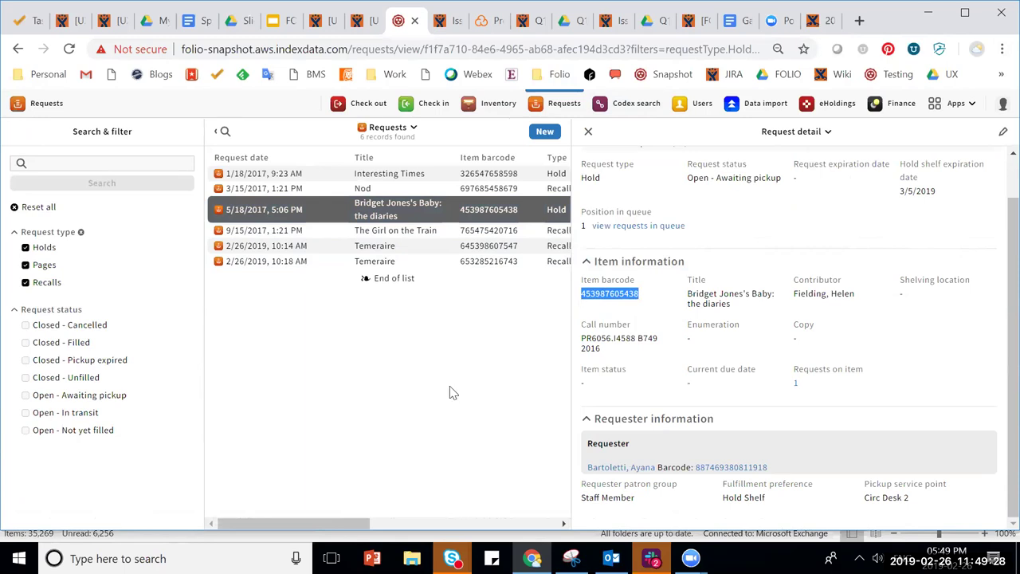
{"action": "left_click", "coordinate": [588, 130]}
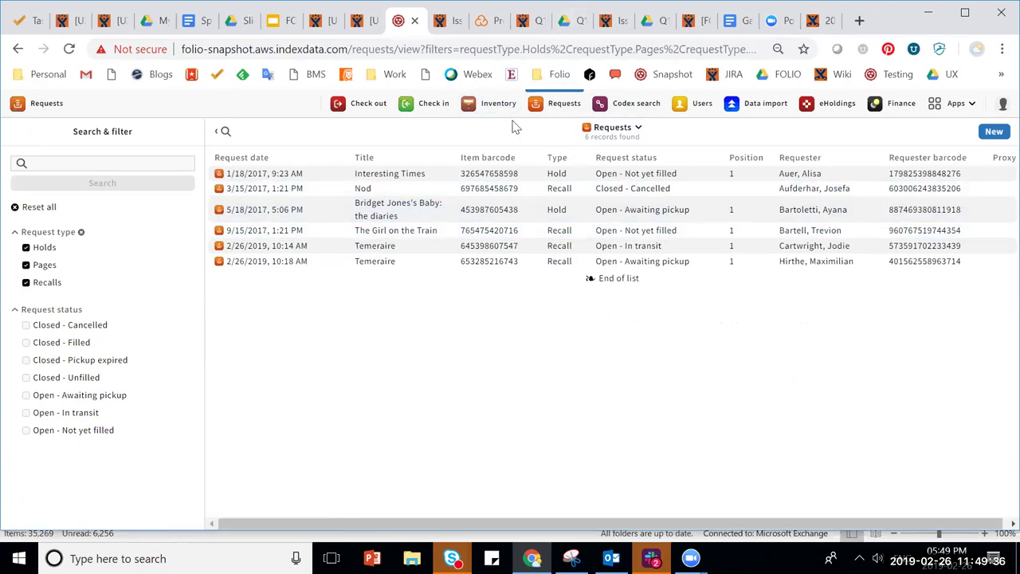
Step: Check in Bridget Jones's Baby: the diaries using the copied item barcode
{"action": "left_click", "coordinate": [434, 108]}
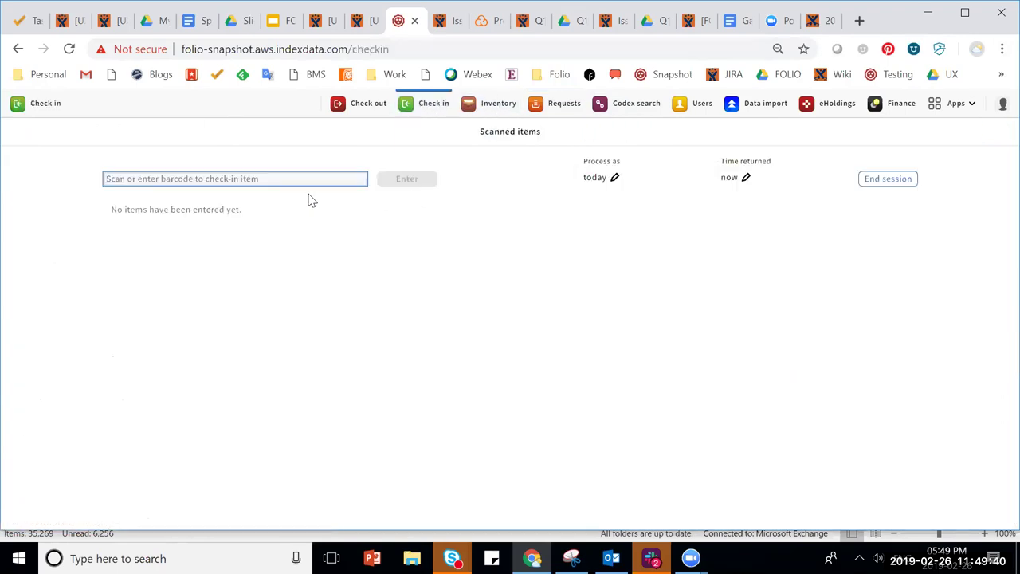
{"action": "key", "text": "ctrl+v"}
{"action": "left_click", "coordinate": [405, 180]}
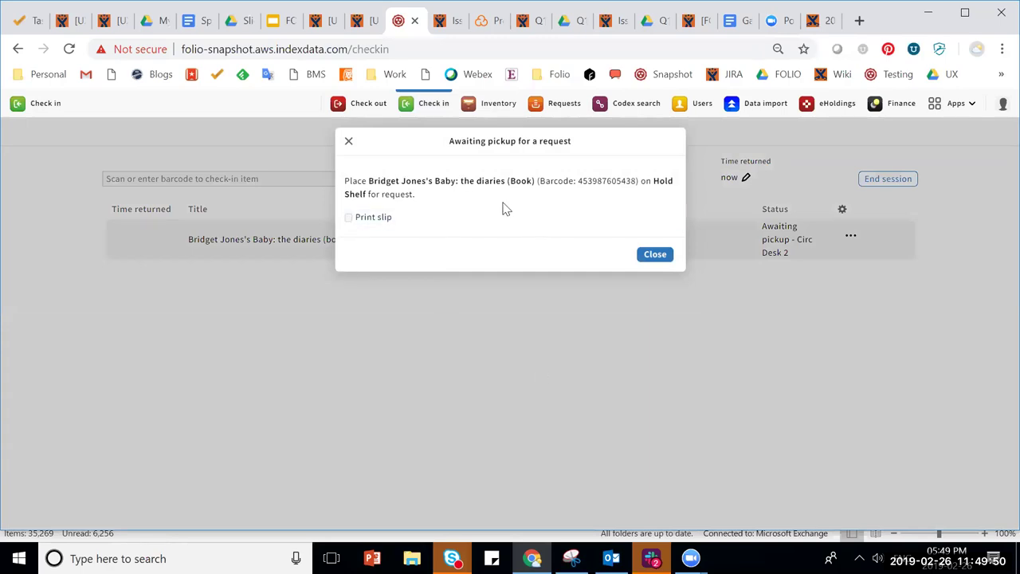
Step: Enable slip printing for the Bridget Jones's Baby item awaiting pickup
{"action": "left_click_drag", "start_coordinate": [611, 181], "coordinate": [433, 269]}
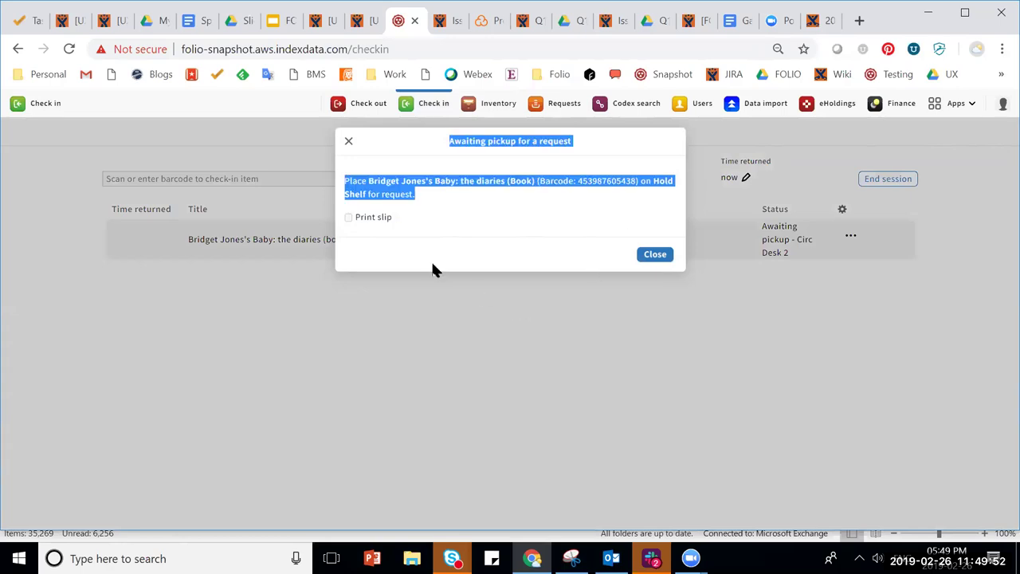
{"action": "left_click", "coordinate": [418, 255]}
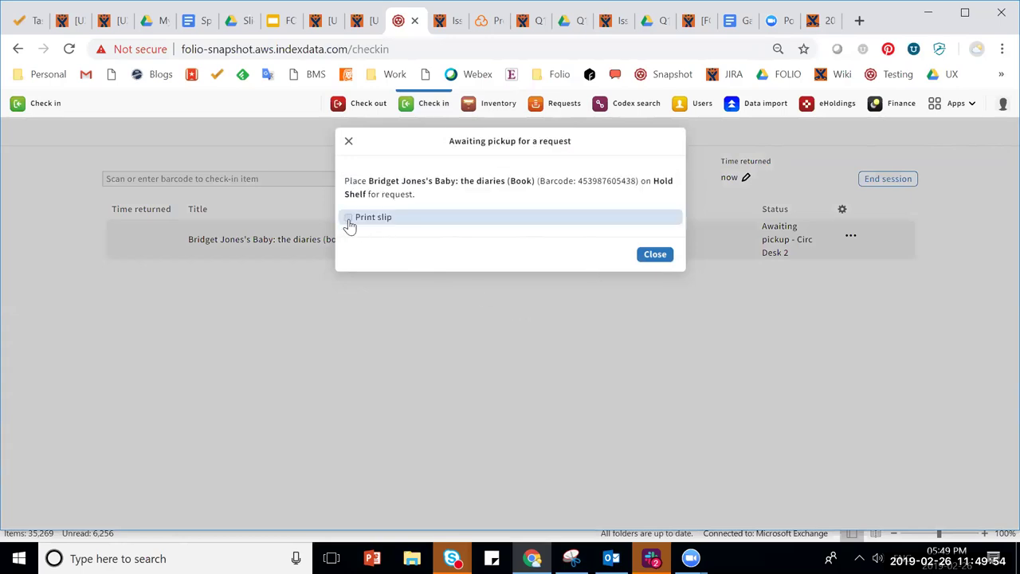
{"action": "triple_click", "coordinate": [517, 220]}
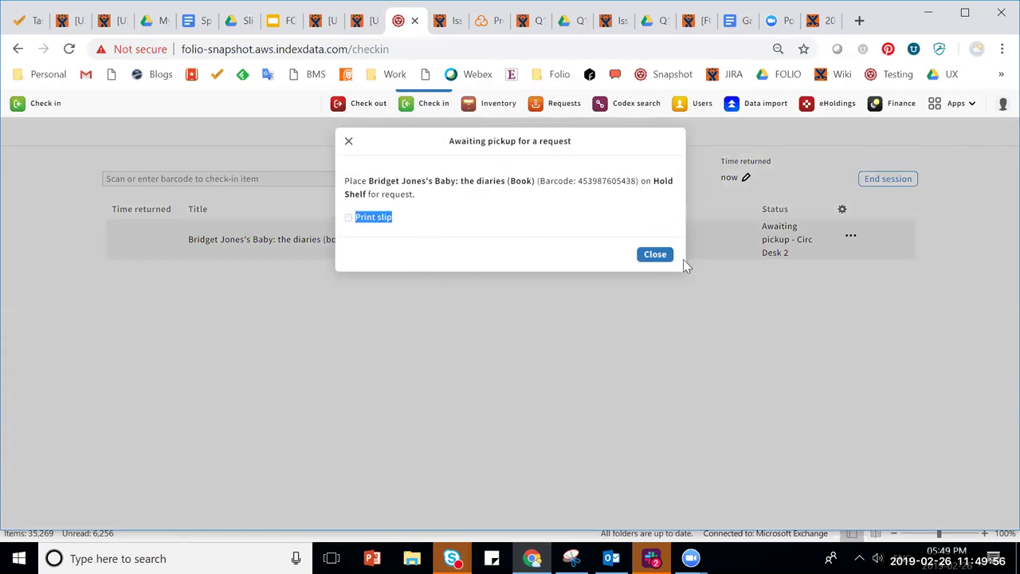
{"action": "left_click", "coordinate": [349, 218]}
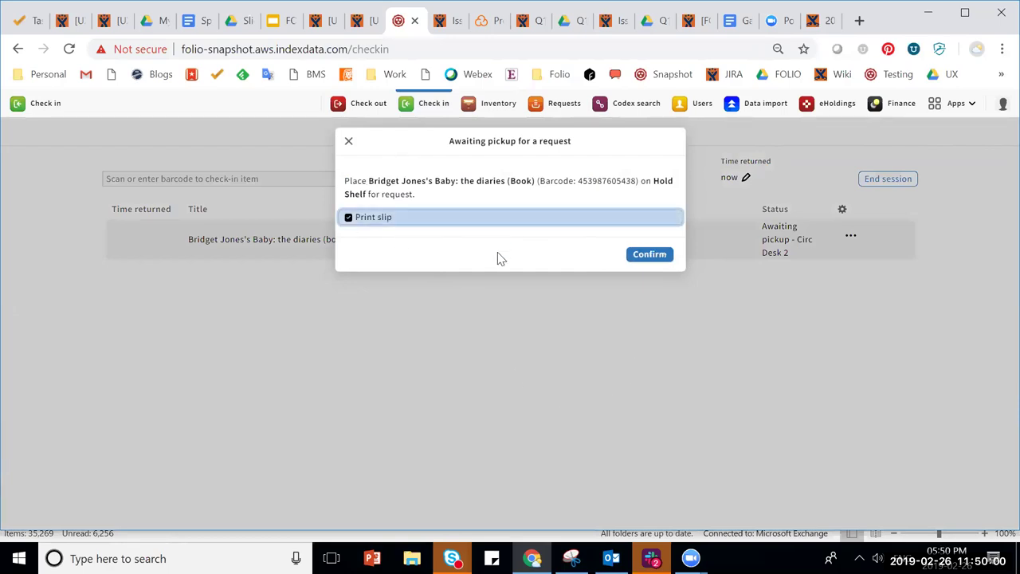
{"action": "left_click", "coordinate": [348, 218]}
{"action": "left_click", "coordinate": [348, 219]}
{"action": "left_click", "coordinate": [547, 248]}
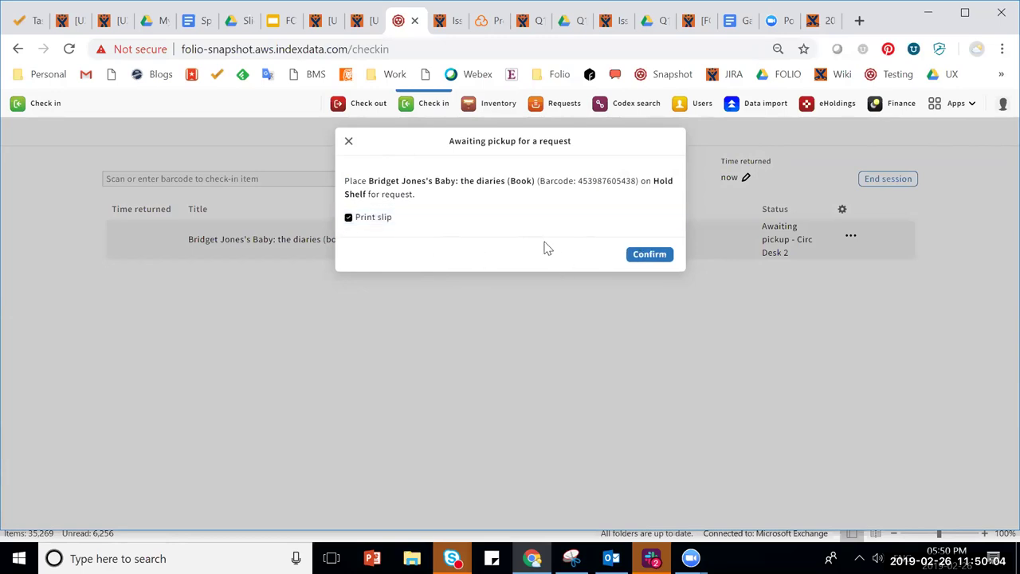
Step: Confirm the awaiting pickup dialog, preview the hold slip, and close the print window without printing
{"action": "left_click", "coordinate": [648, 256]}
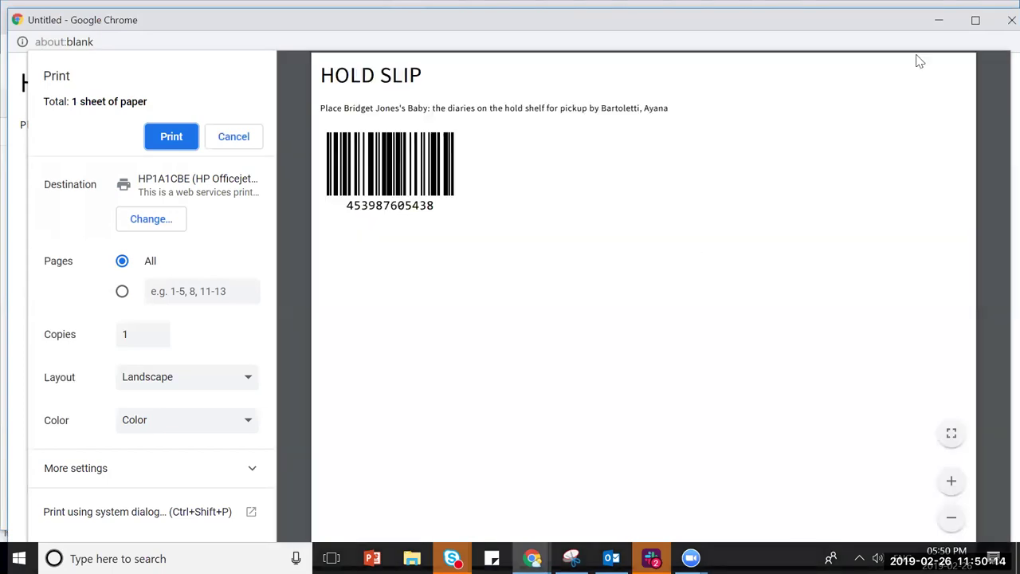
{"action": "left_click_drag", "start_coordinate": [902, 26], "coordinate": [854, 58]}
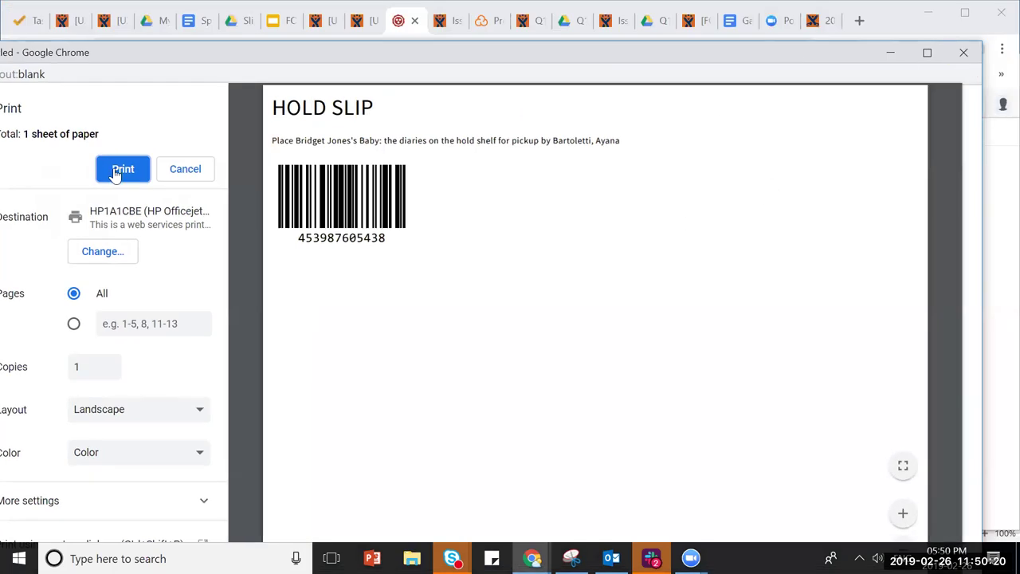
{"action": "left_click", "coordinate": [967, 53]}
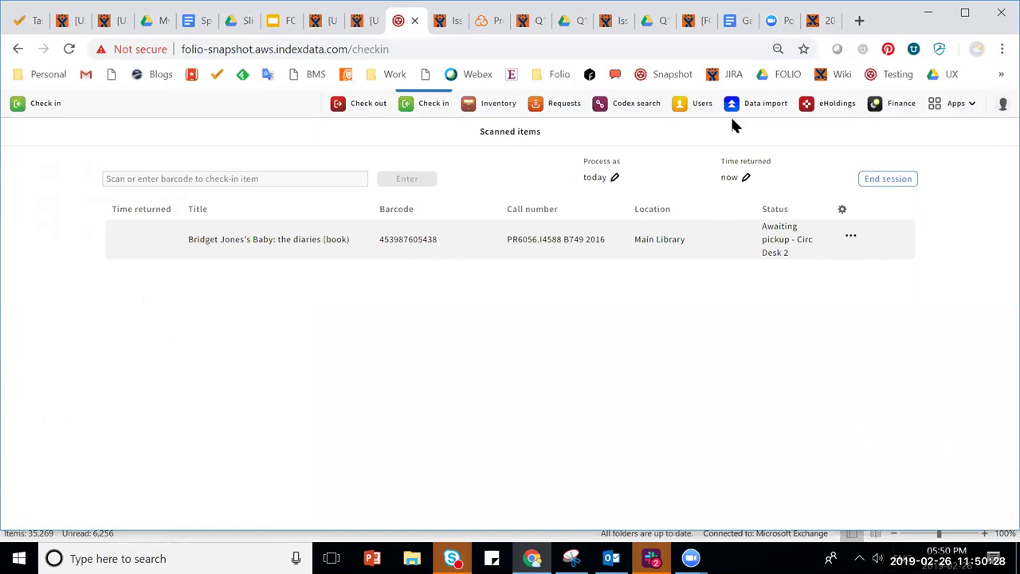
Step: Open the Temeraire recall request dated 2/26/2019, 10:18 AM, check its pickup service point, and copy its item barcode
{"action": "left_click", "coordinate": [554, 103]}
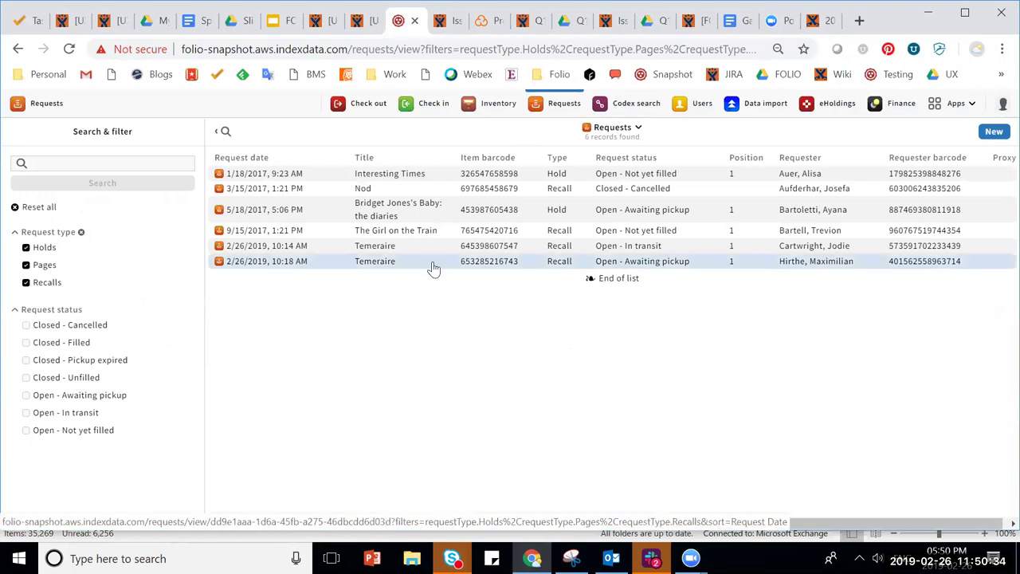
{"action": "left_click", "coordinate": [434, 269]}
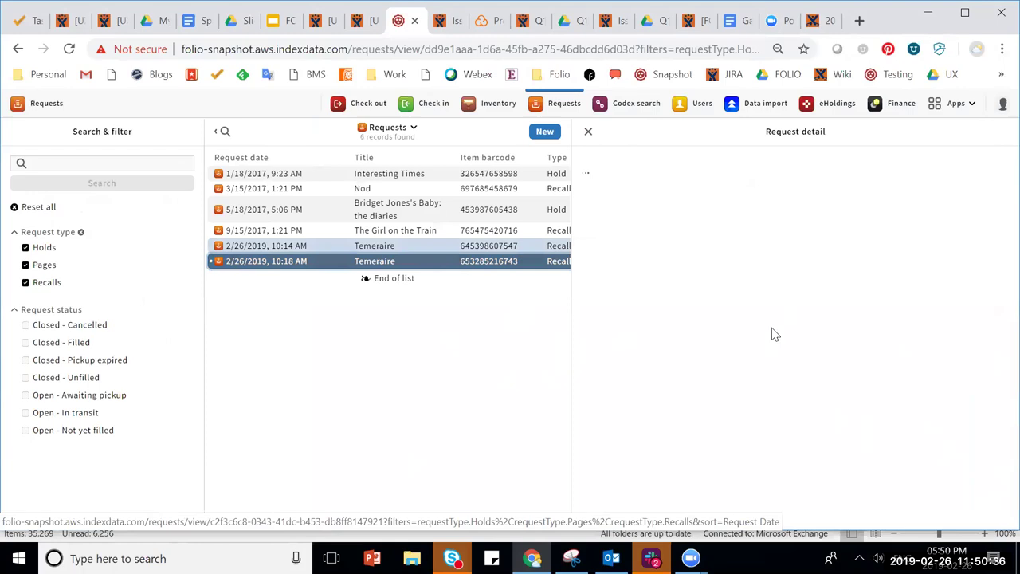
{"action": "scroll", "coordinate": [772, 335], "scroll_direction": "down", "scroll_amount": 1}
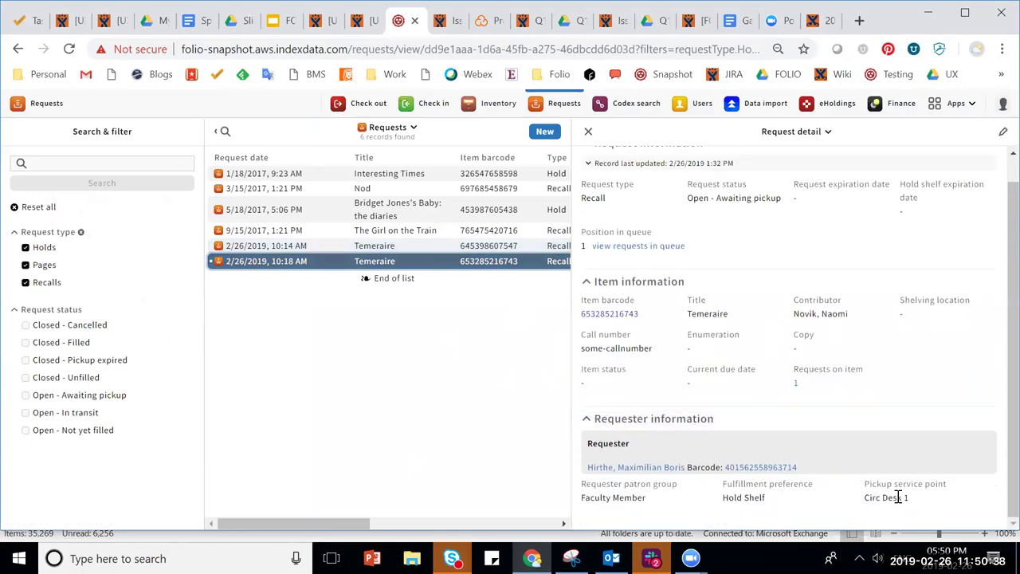
{"action": "left_click_drag", "start_coordinate": [640, 314], "coordinate": [582, 321]}
{"action": "key", "text": "super+c"}
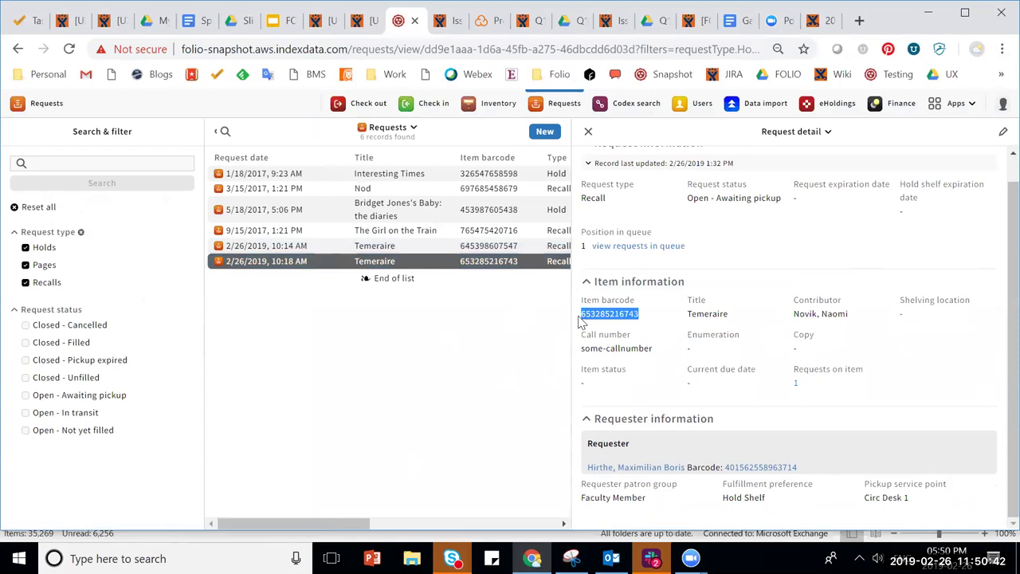
Step: Check in Temeraire using the copied item barcode, and dismiss the in-transit dialog without printing a slip
{"action": "left_click", "coordinate": [423, 105]}
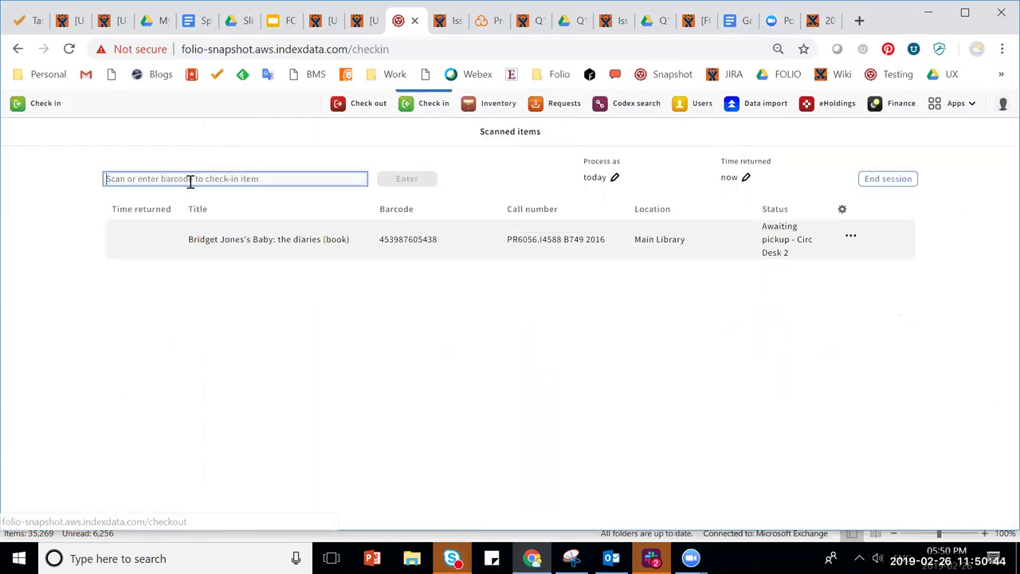
{"action": "right_click", "coordinate": [188, 180]}
{"action": "left_click", "coordinate": [236, 274]}
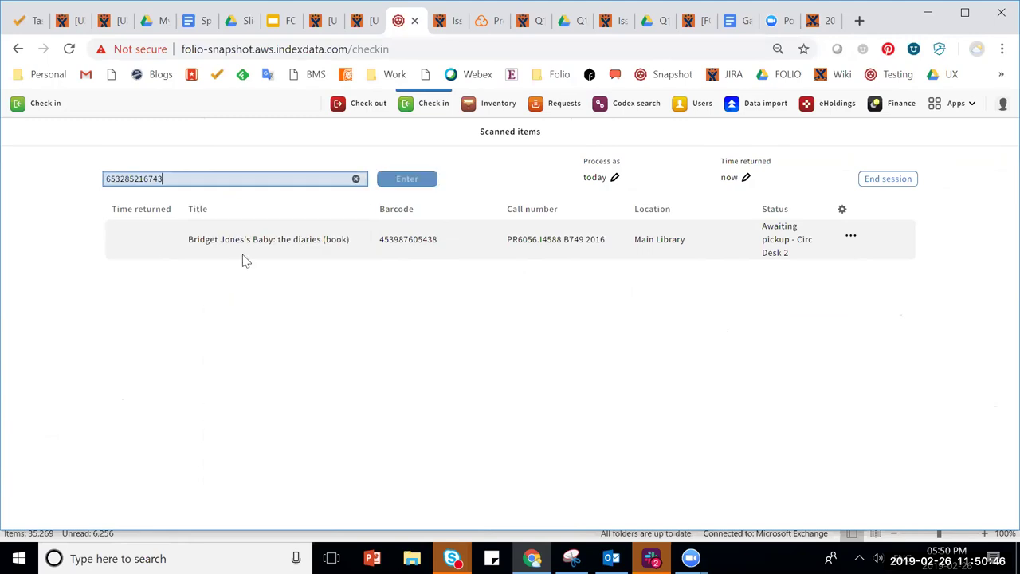
{"action": "left_click", "coordinate": [421, 179]}
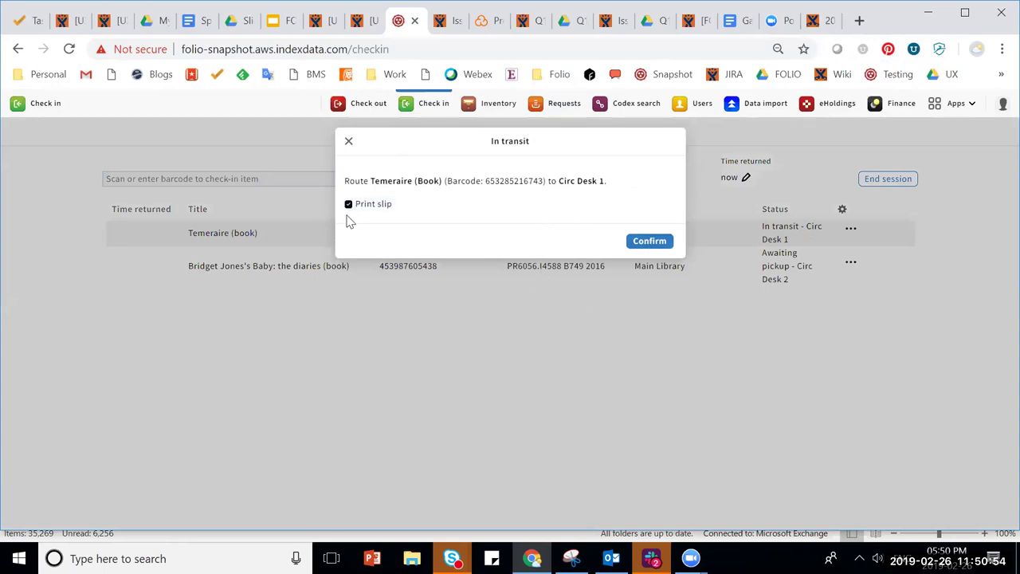
{"action": "left_click", "coordinate": [349, 143]}
Step: Return to the service point settings, open Circ Desk 2 for editing, and examine its print-by-default options for hold and transit slips
{"action": "mouse_move", "coordinate": [612, 559]}
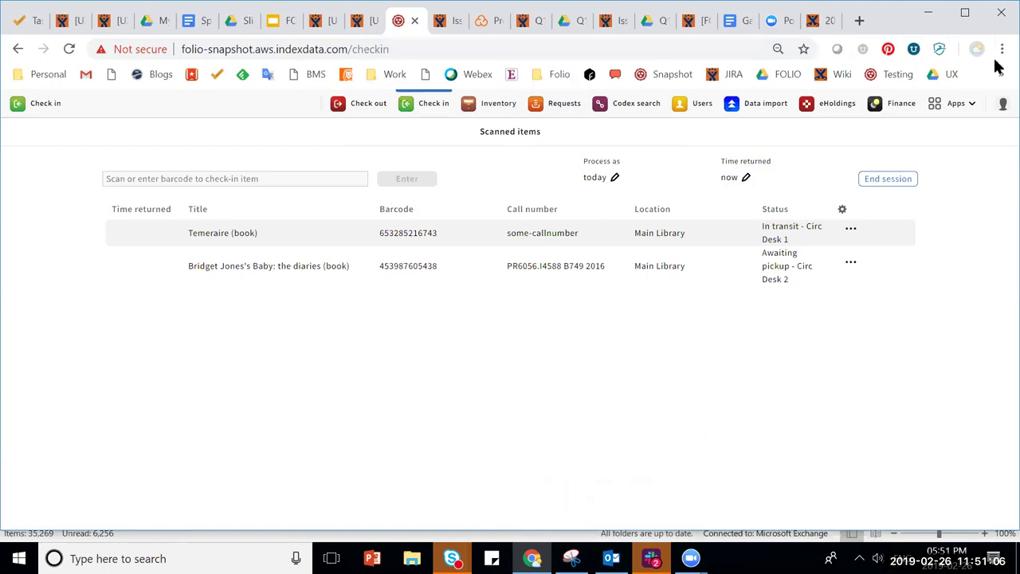
{"action": "left_click", "coordinate": [953, 112]}
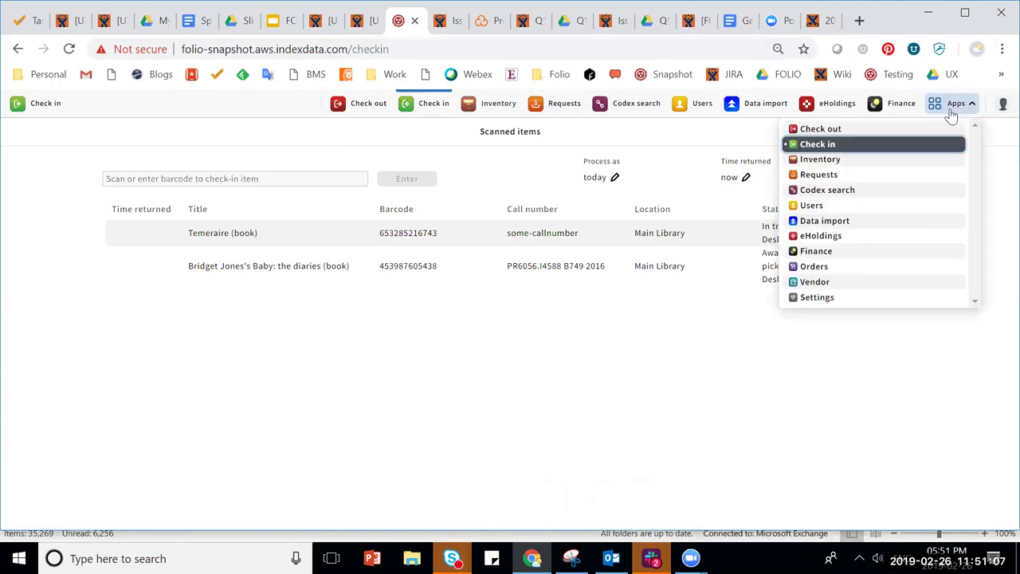
{"action": "left_click", "coordinate": [815, 297]}
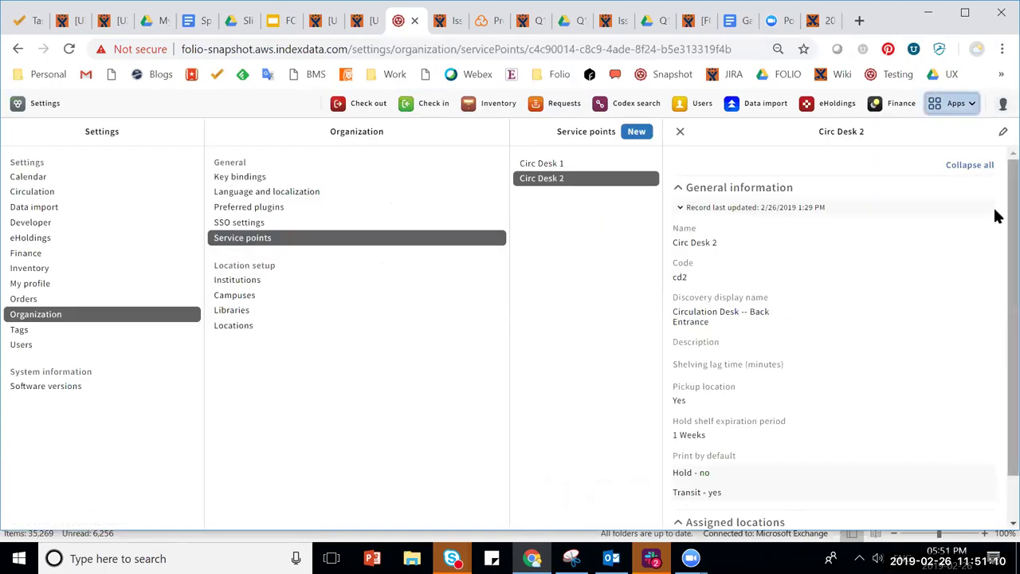
{"action": "left_click", "coordinate": [1003, 132]}
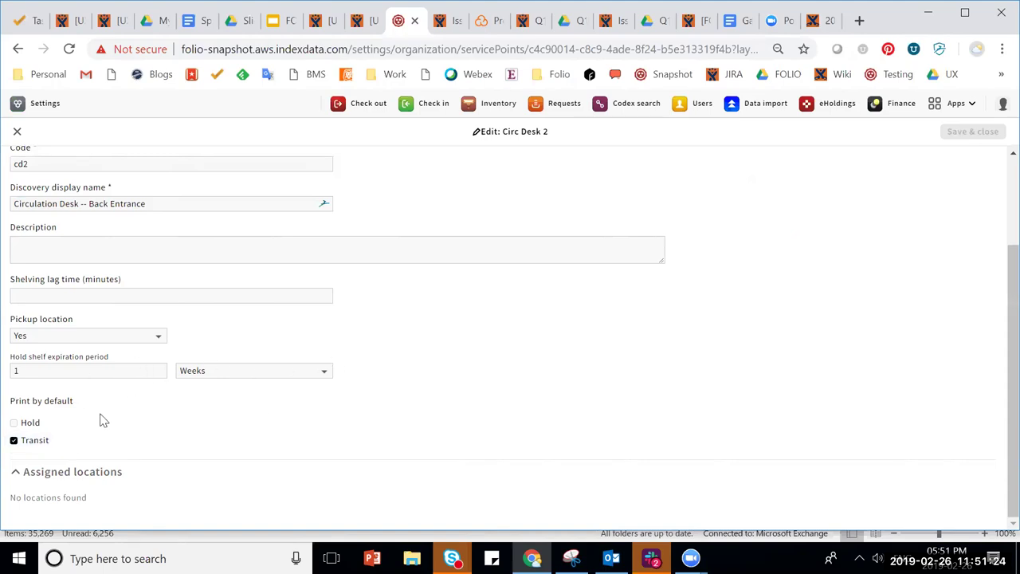
{"action": "scroll", "coordinate": [466, 407], "scroll_direction": "up", "scroll_amount": 1}
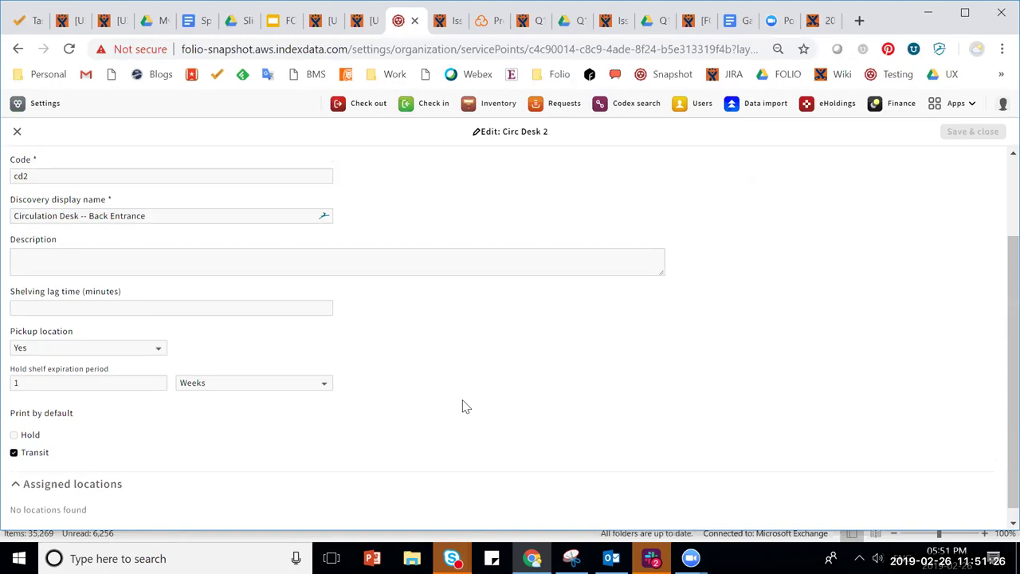
Step: Set Circ Desk 2's hold shelf expiration period to 5 weeks and save the service point
{"action": "left_click", "coordinate": [159, 386]}
{"action": "triple_click", "coordinate": [77, 397]}
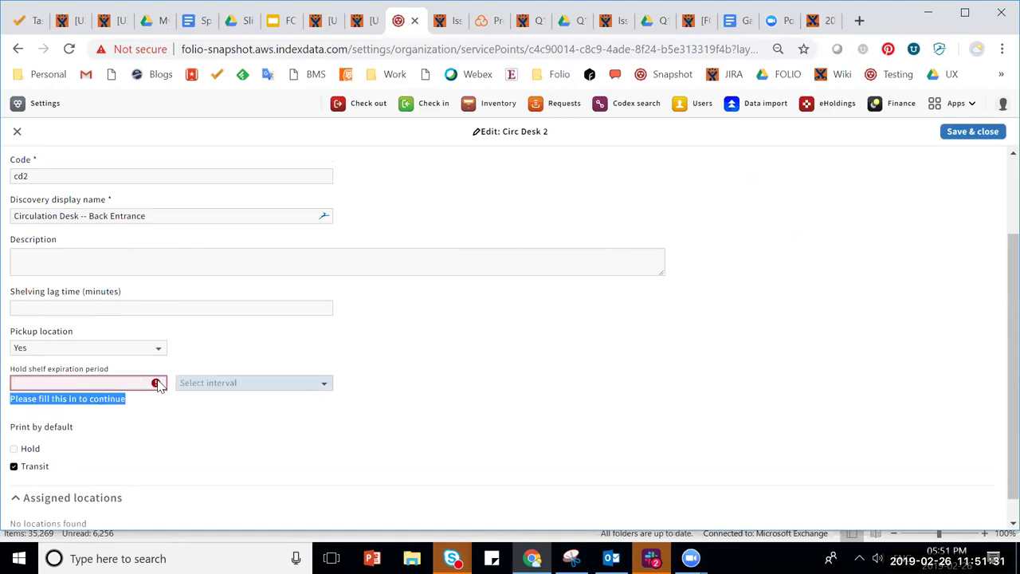
{"action": "left_click", "coordinate": [57, 383]}
{"action": "type", "text": "5"}
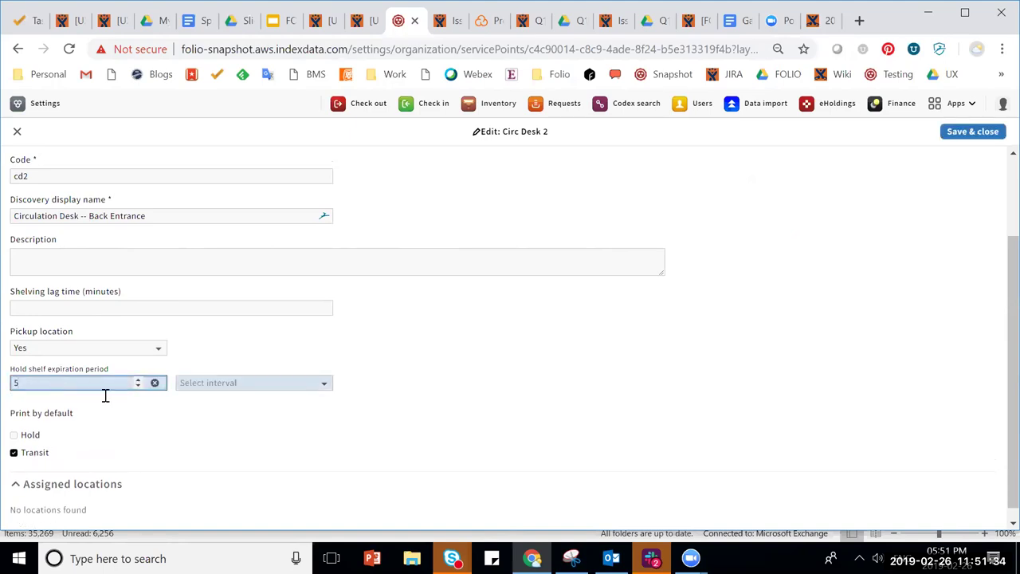
{"action": "left_click", "coordinate": [327, 386]}
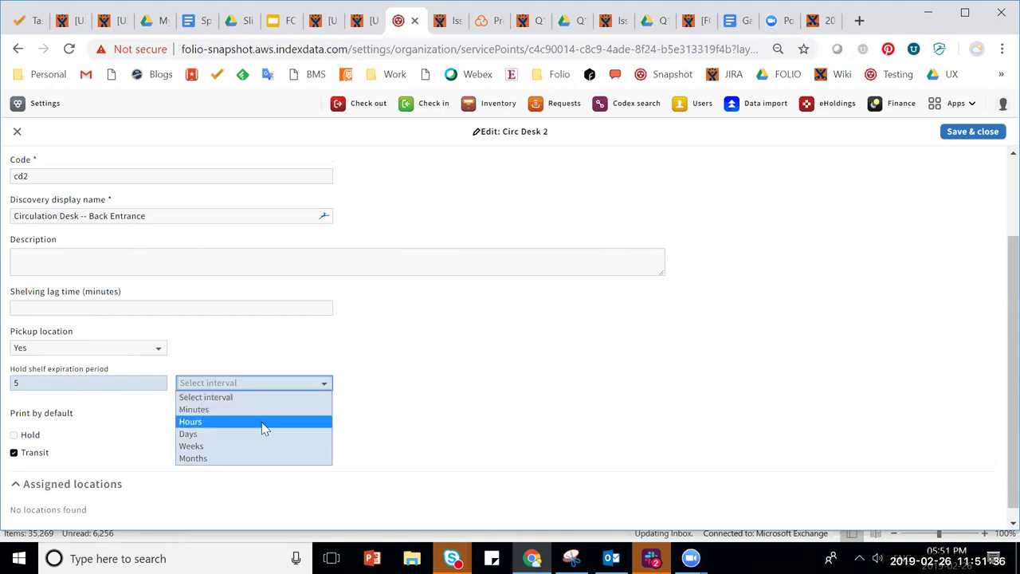
{"action": "left_click", "coordinate": [260, 451]}
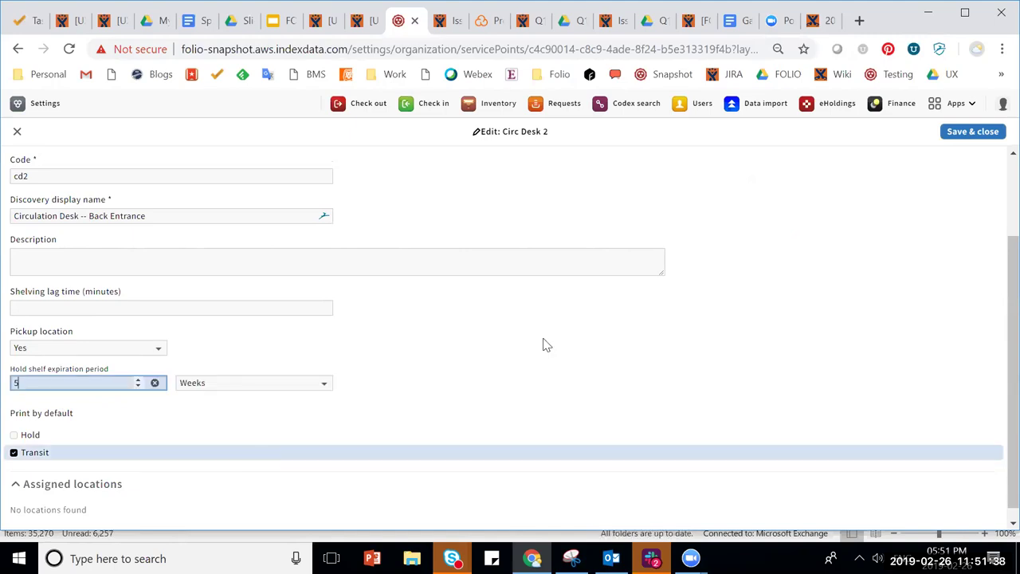
{"action": "left_click", "coordinate": [973, 132]}
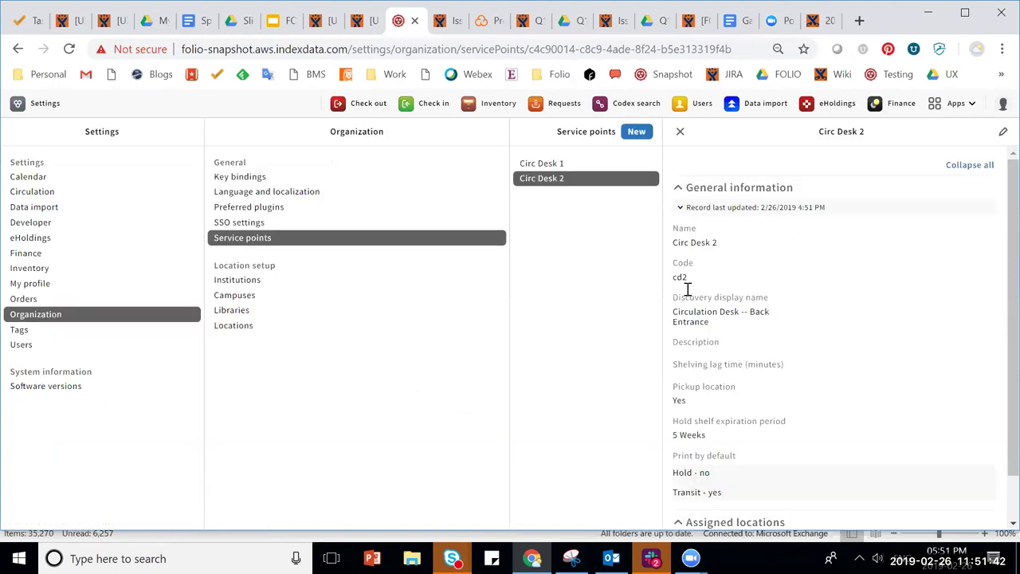
Step: Close and reopen the Circ Desk 2 record to review its saved hold shelf expiration and print-by-default settings
{"action": "left_click", "coordinate": [680, 131]}
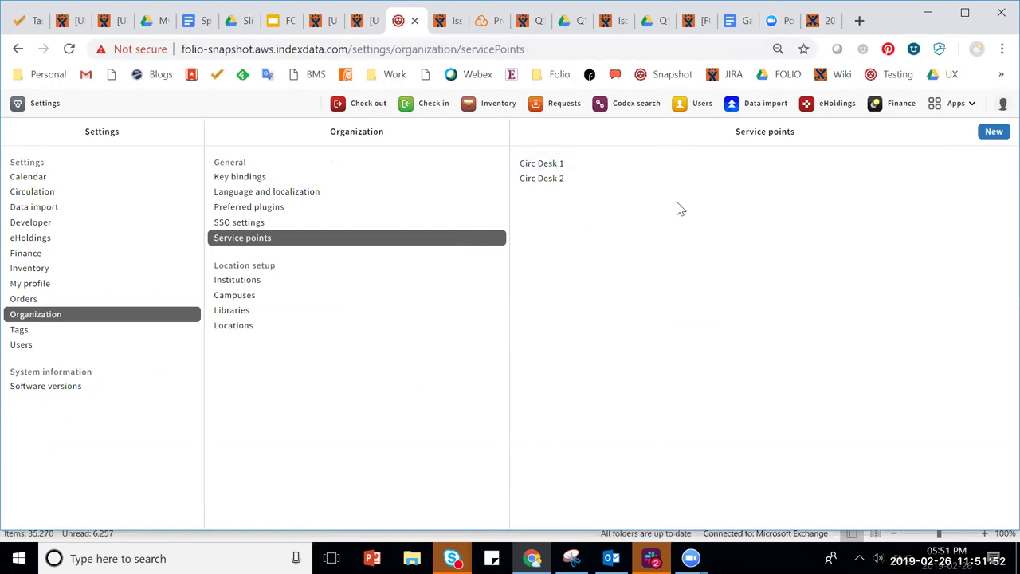
{"action": "left_click", "coordinate": [594, 185]}
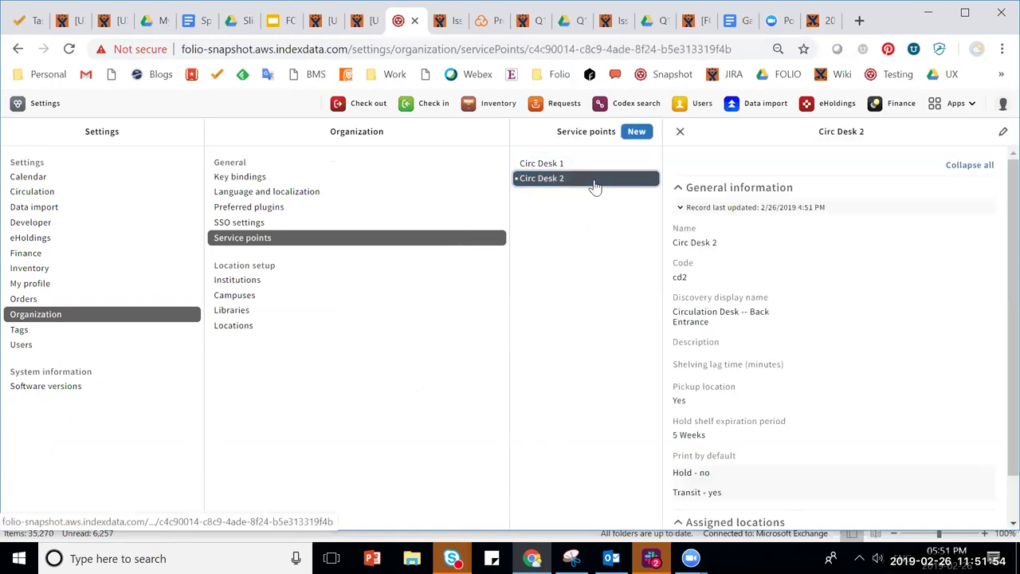
{"action": "scroll", "coordinate": [847, 322], "scroll_direction": "down", "scroll_amount": 1}
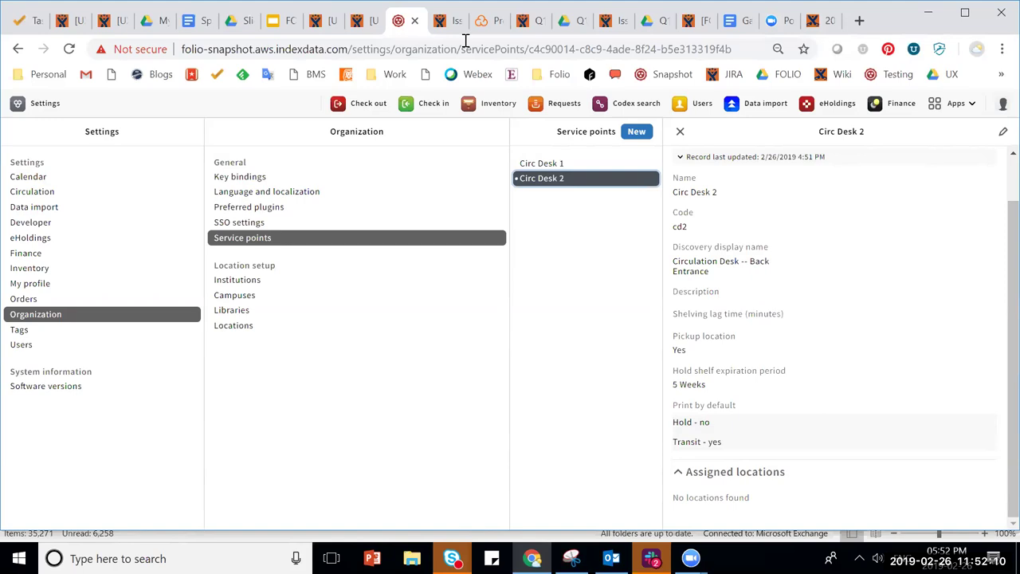
Step: Return to Check in, preview the transit slip for the scanned Temeraire item, and cancel printing
{"action": "left_click", "coordinate": [431, 106]}
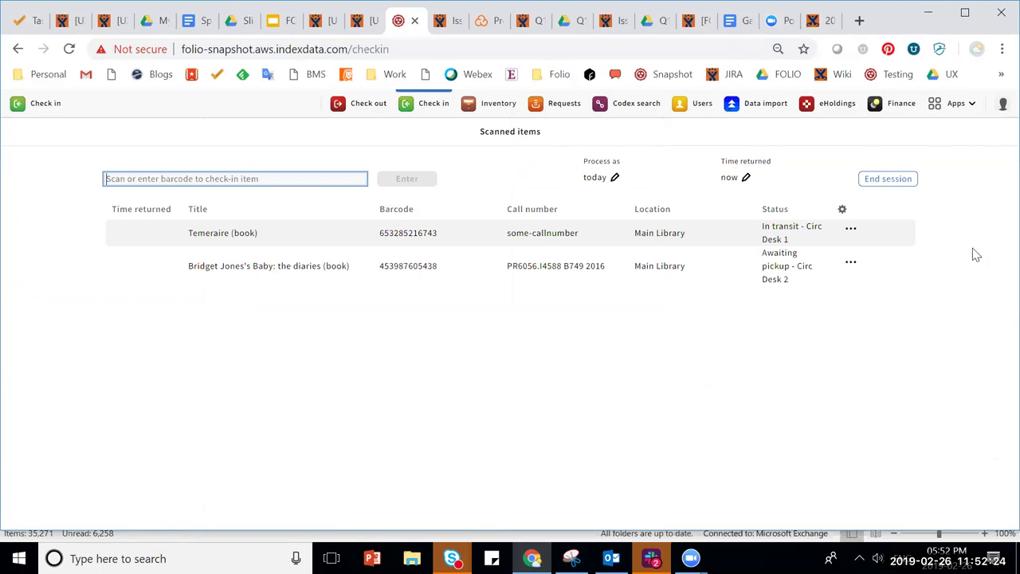
{"action": "left_click", "coordinate": [851, 229]}
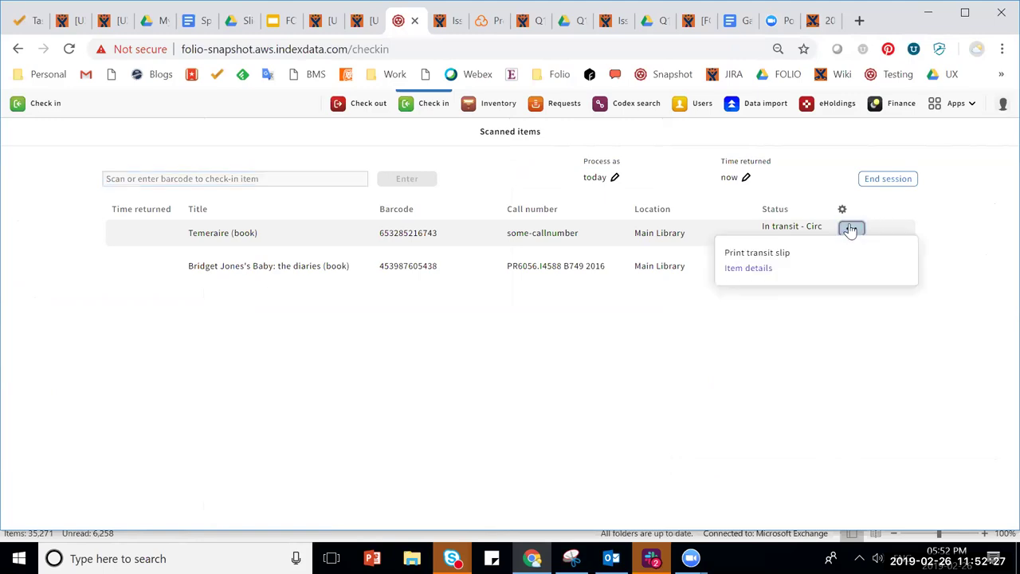
{"action": "left_click", "coordinate": [765, 260]}
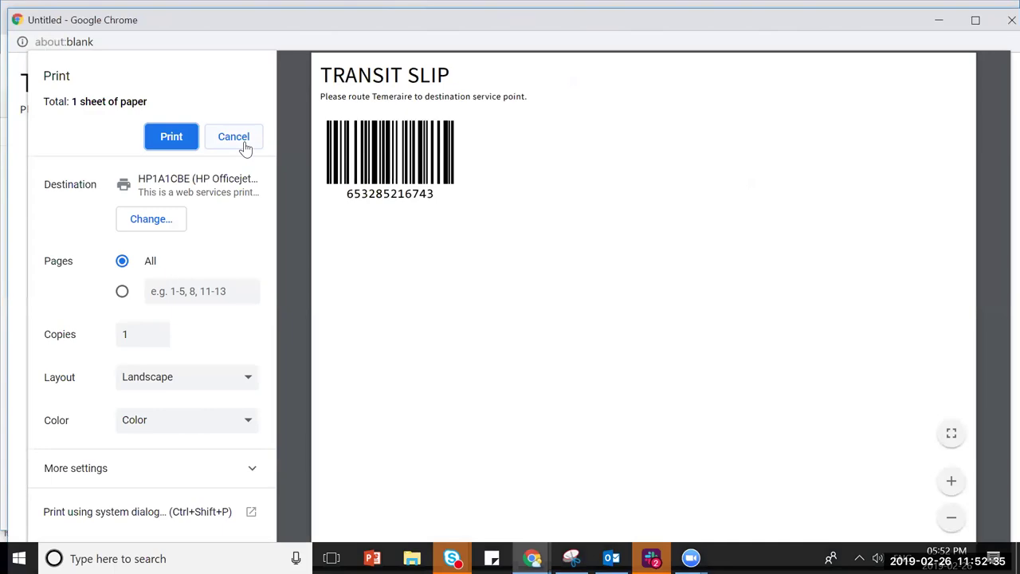
{"action": "left_click", "coordinate": [233, 137]}
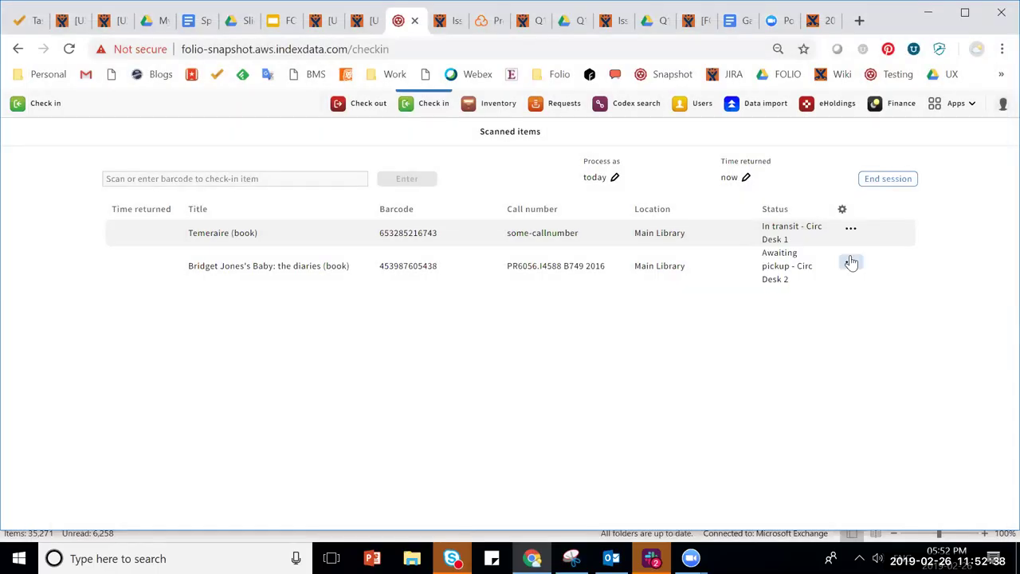
Step: Open the hold slip print preview for Bridget Jones's Baby and close the print window without printing
{"action": "left_click", "coordinate": [851, 262]}
{"action": "left_click", "coordinate": [801, 260]}
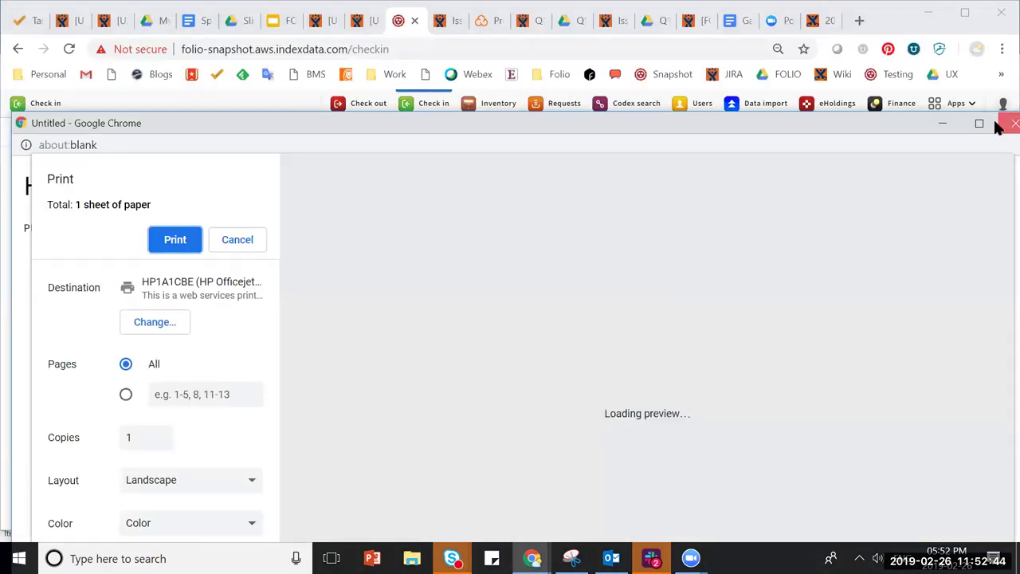
{"action": "left_click", "coordinate": [1003, 121]}
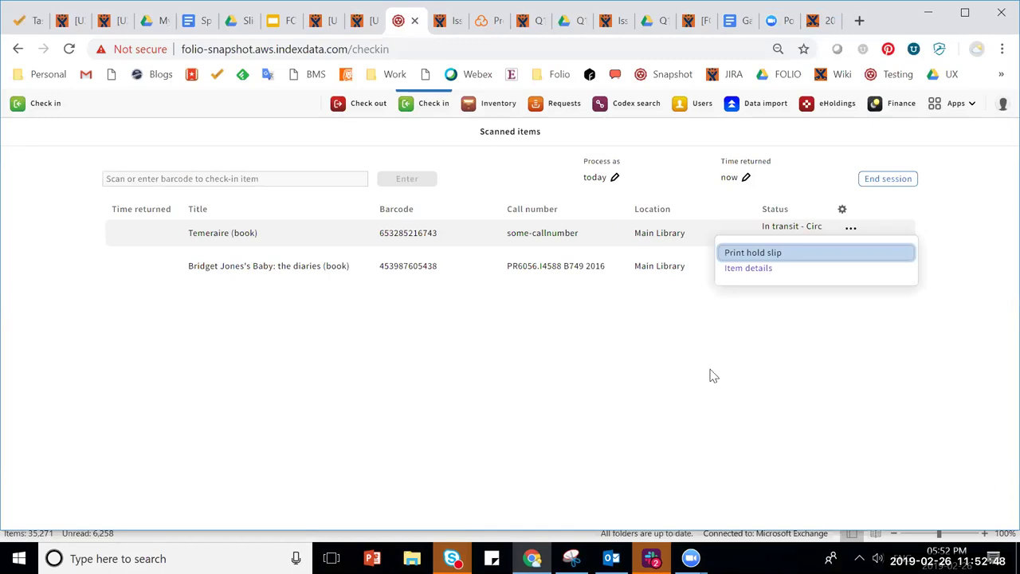
Step: Switch to the SonarCloud folio-org project list and examine the quality status and coverage of the dev-core-functional projects
{"action": "left_click", "coordinate": [488, 32]}
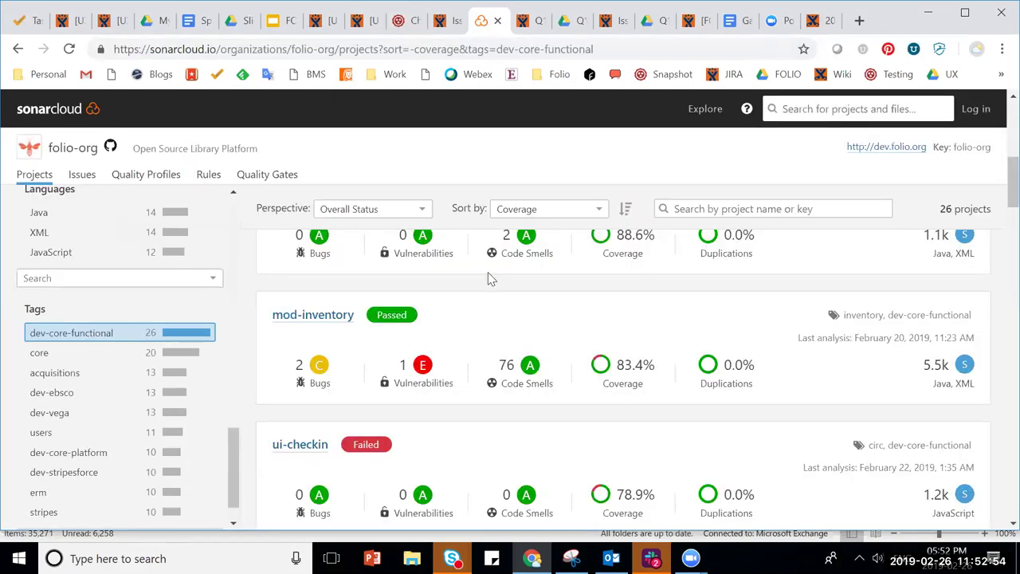
{"action": "scroll", "coordinate": [491, 279], "scroll_direction": "up", "scroll_amount": 1}
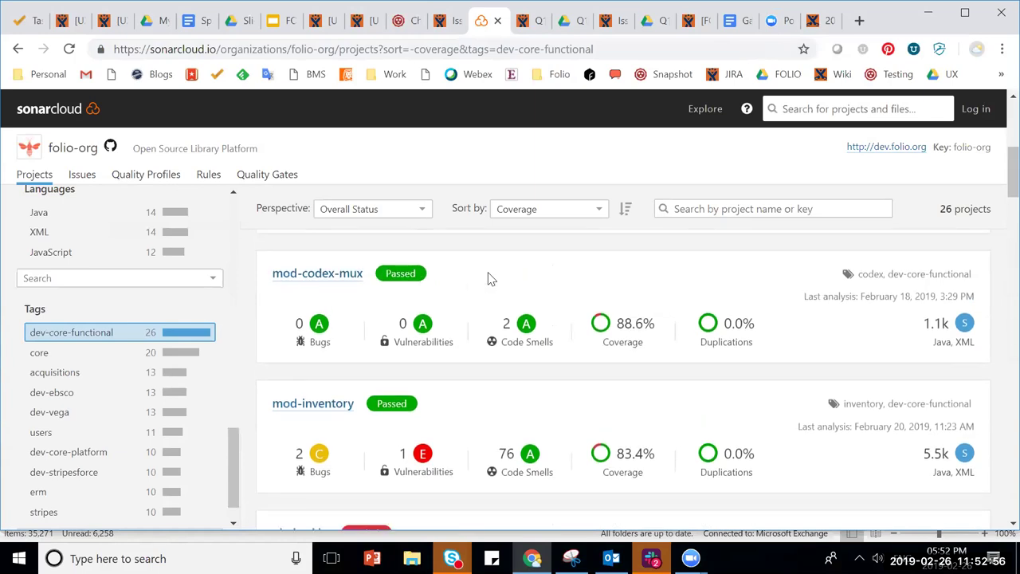
{"action": "scroll", "coordinate": [490, 279], "scroll_direction": "down", "scroll_amount": 2}
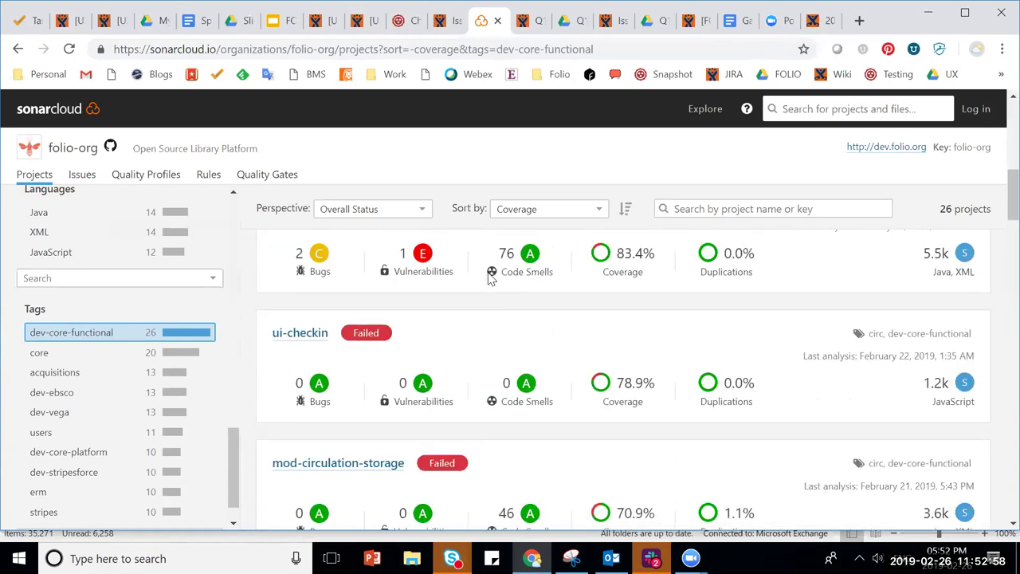
{"action": "scroll", "coordinate": [491, 278], "scroll_direction": "down", "scroll_amount": 1}
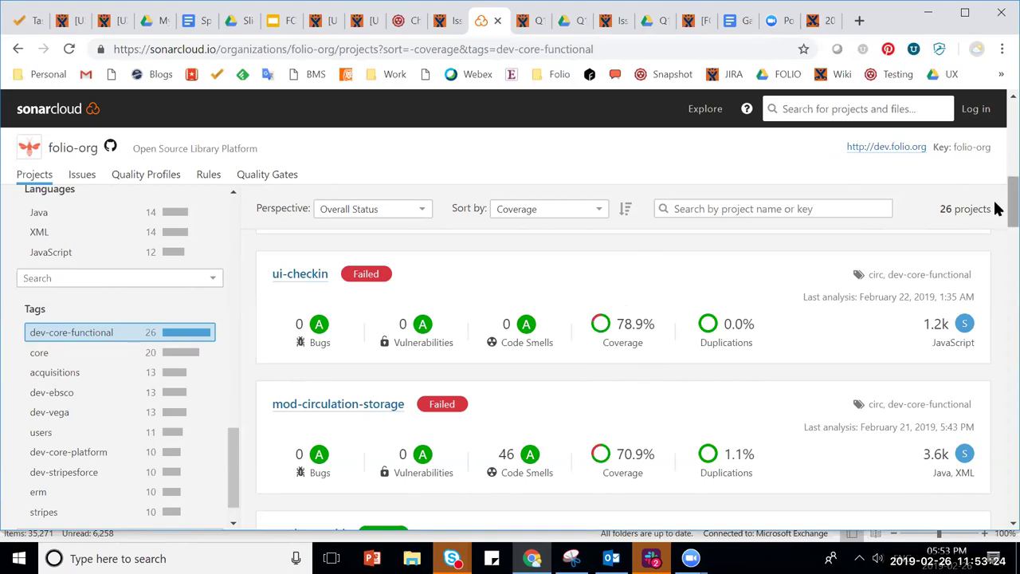
{"action": "scroll", "coordinate": [996, 207], "scroll_direction": "up", "scroll_amount": 1}
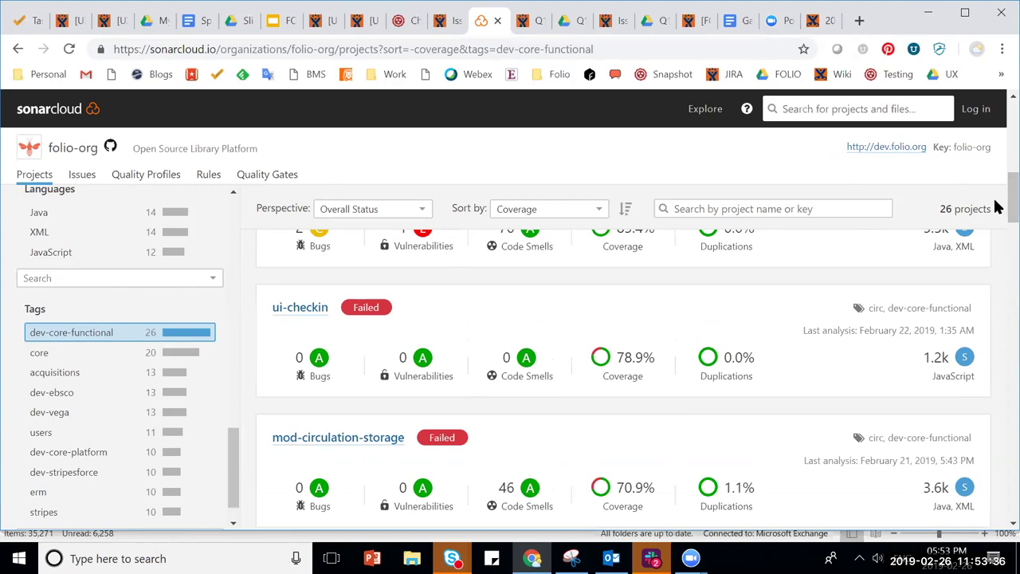
{"action": "scroll", "coordinate": [995, 203], "scroll_direction": "up", "scroll_amount": 1}
{"action": "scroll", "coordinate": [995, 179], "scroll_direction": "up", "scroll_amount": 5}
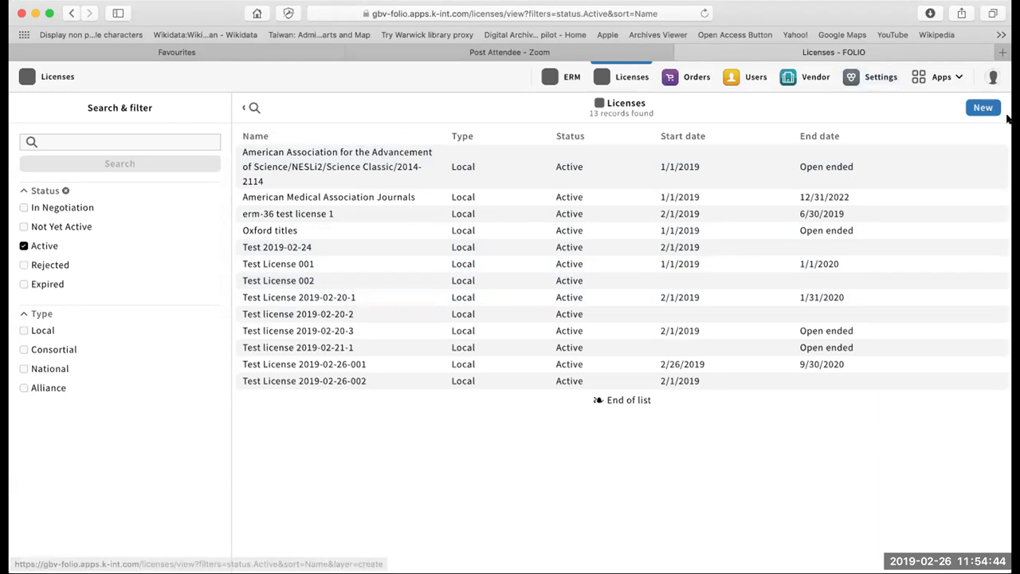
{"action": "left_click", "coordinate": [984, 107]}
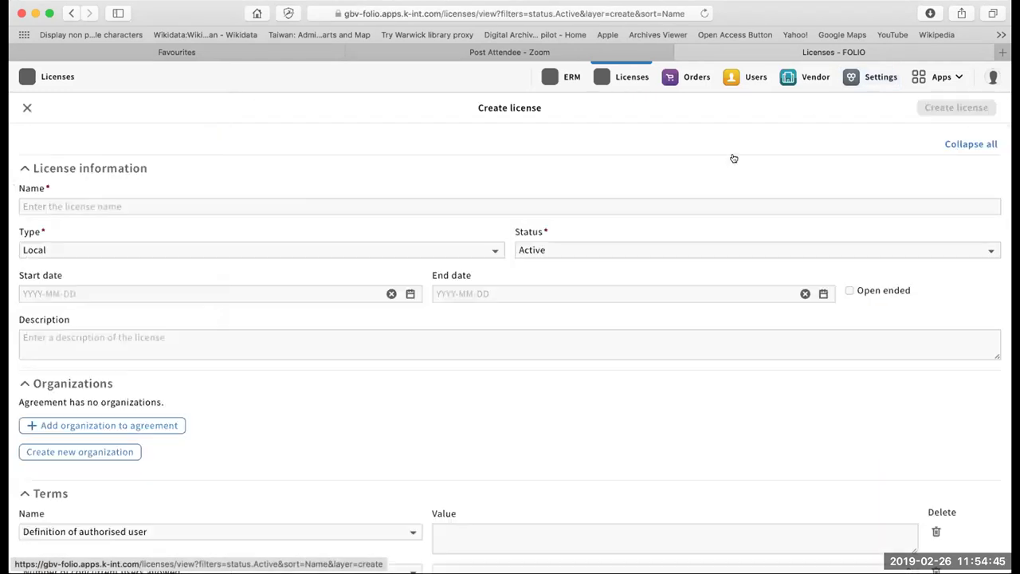
{"action": "left_click", "coordinate": [452, 199]}
{"action": "scroll", "coordinate": [451, 198], "scroll_direction": "down", "scroll_amount": 2}
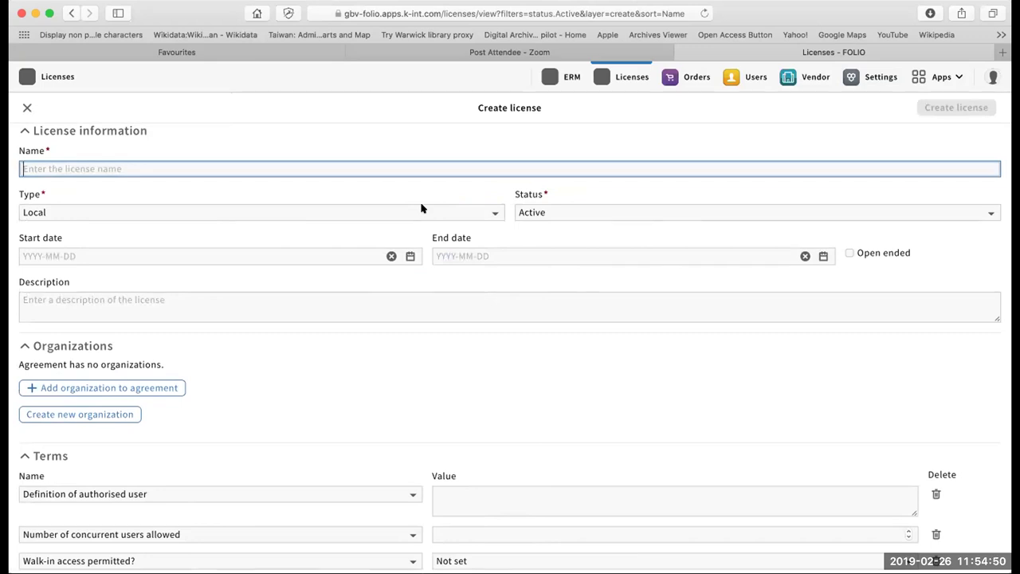
{"action": "key", "text": "super+v"}
{"action": "type", "text": "3"}
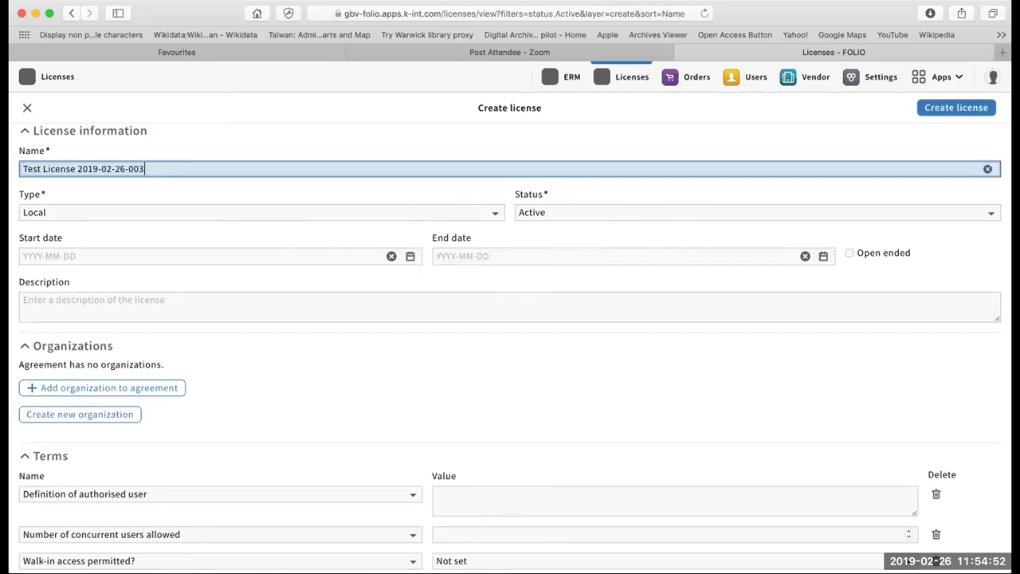
{"action": "left_click", "coordinate": [326, 208]}
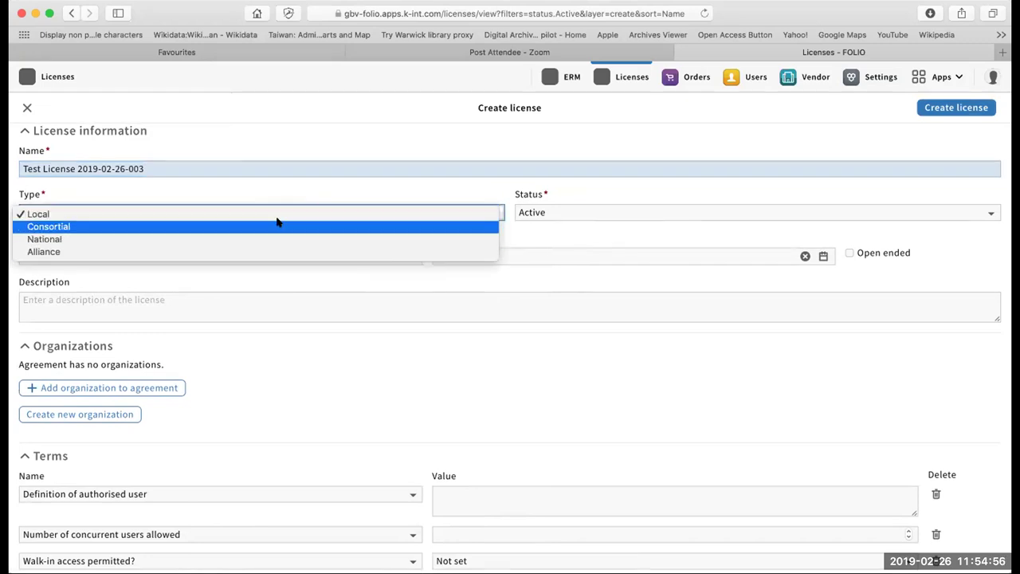
{"action": "left_click", "coordinate": [318, 207]}
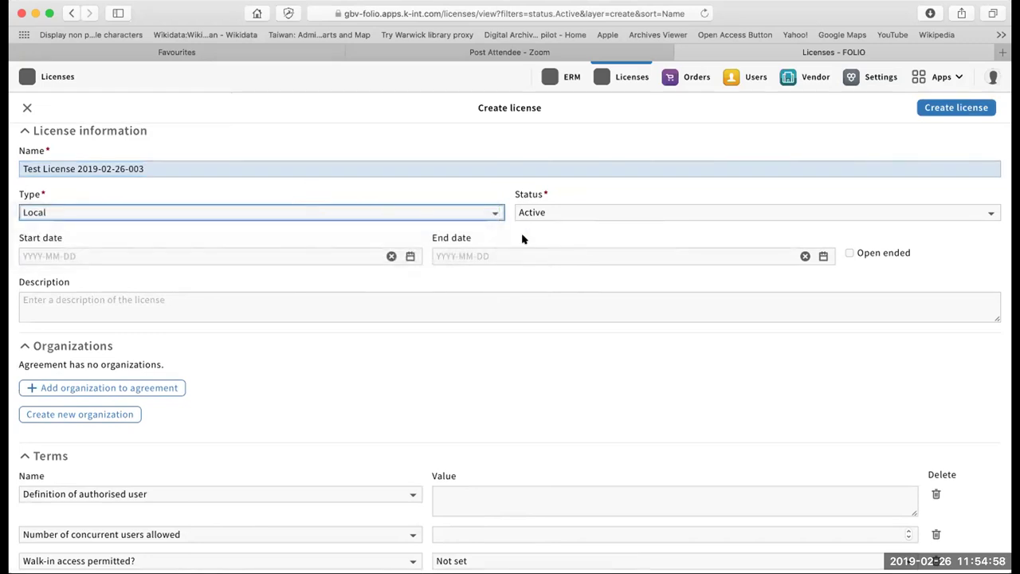
{"action": "left_click", "coordinate": [580, 210]}
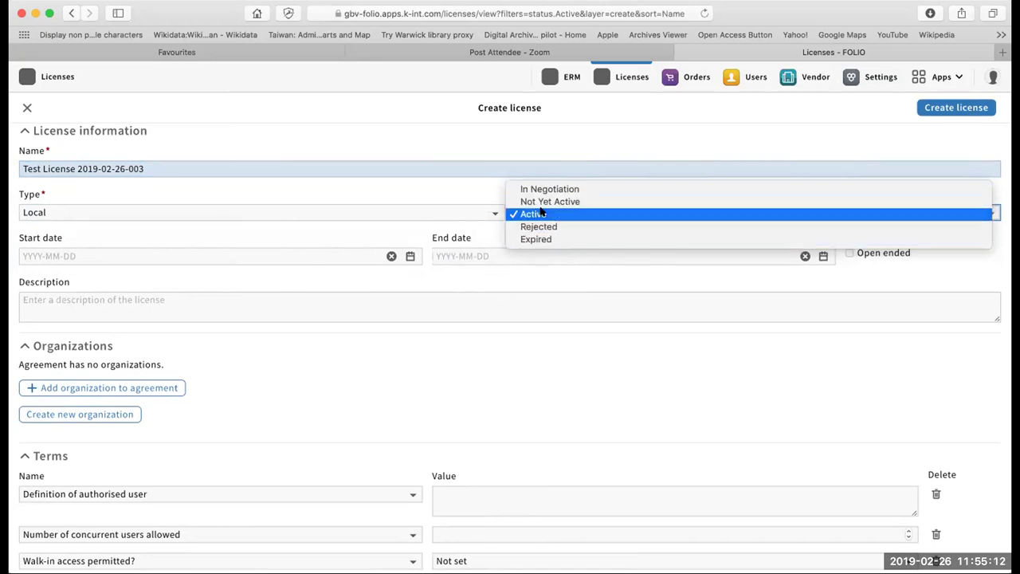
{"action": "left_click", "coordinate": [543, 213]}
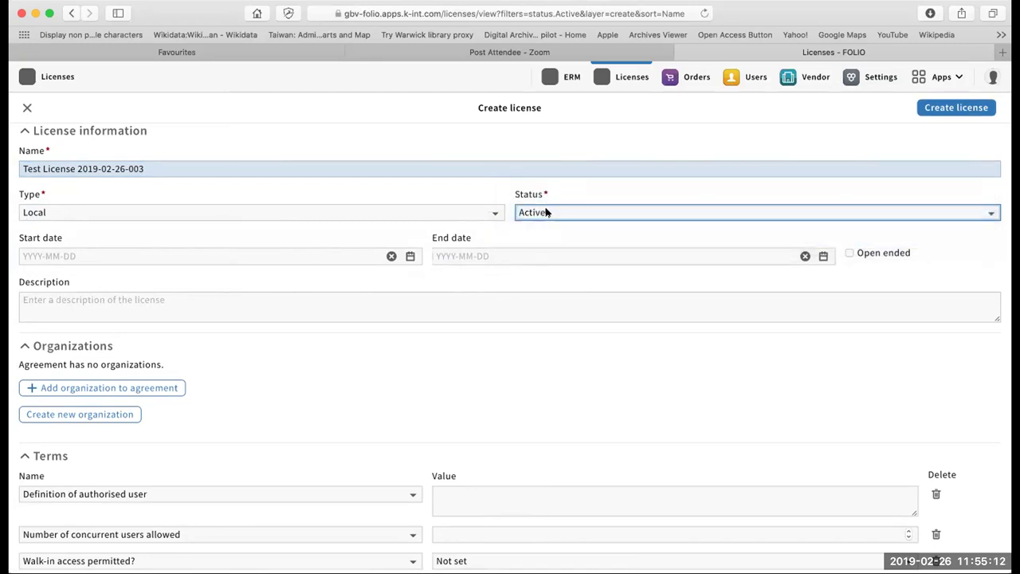
Step: Set the license's start date to 2019-02-01 and end date to 2019-02-28, and create the license
{"action": "left_click", "coordinate": [410, 256]}
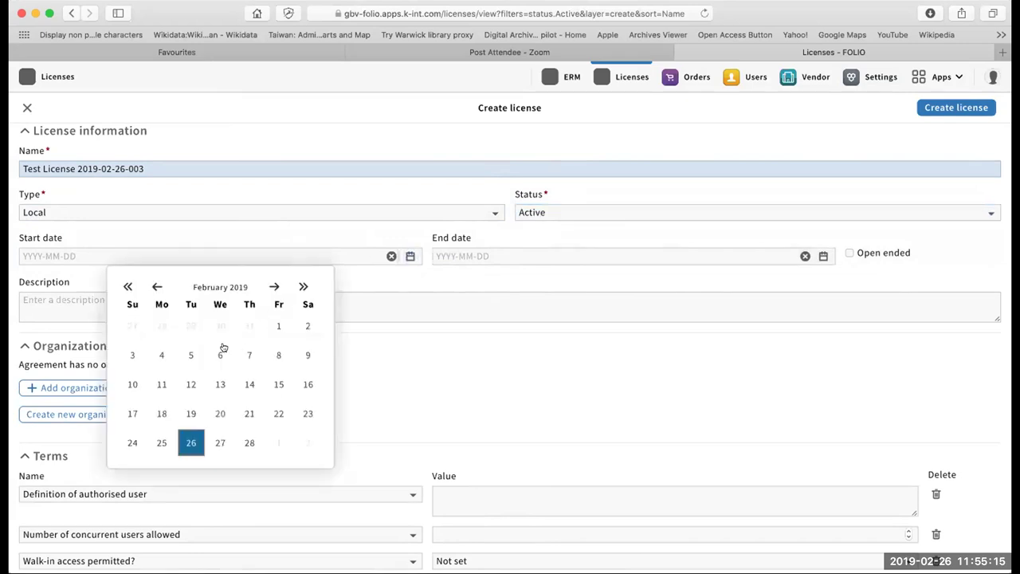
{"action": "left_click", "coordinate": [276, 324]}
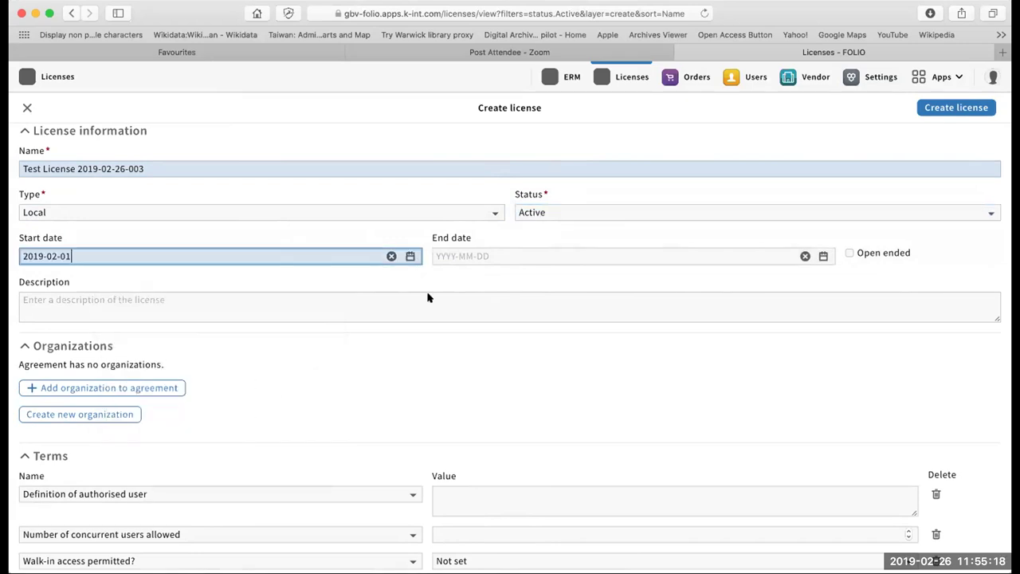
{"action": "left_click", "coordinate": [468, 255]}
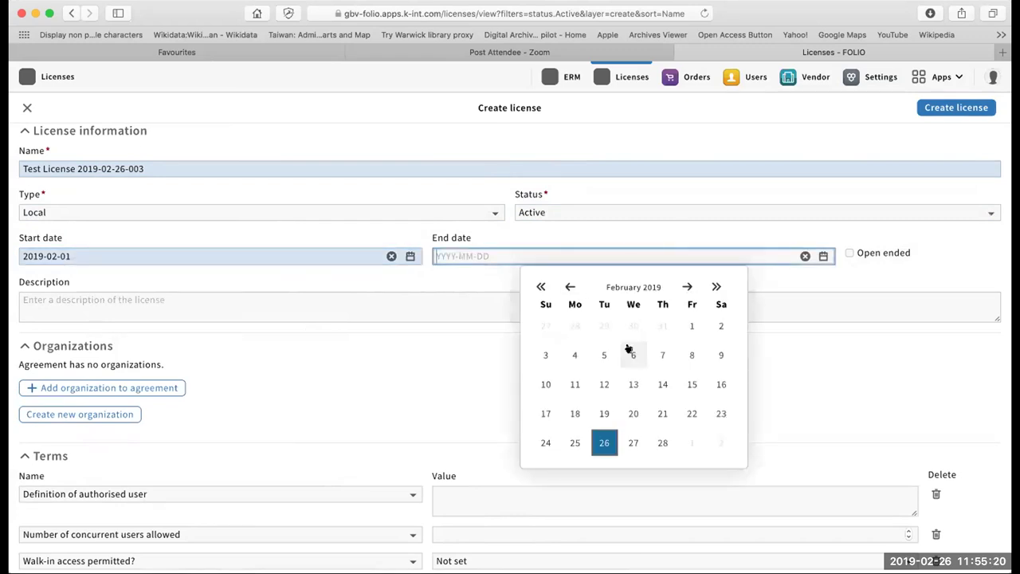
{"action": "left_click", "coordinate": [663, 443]}
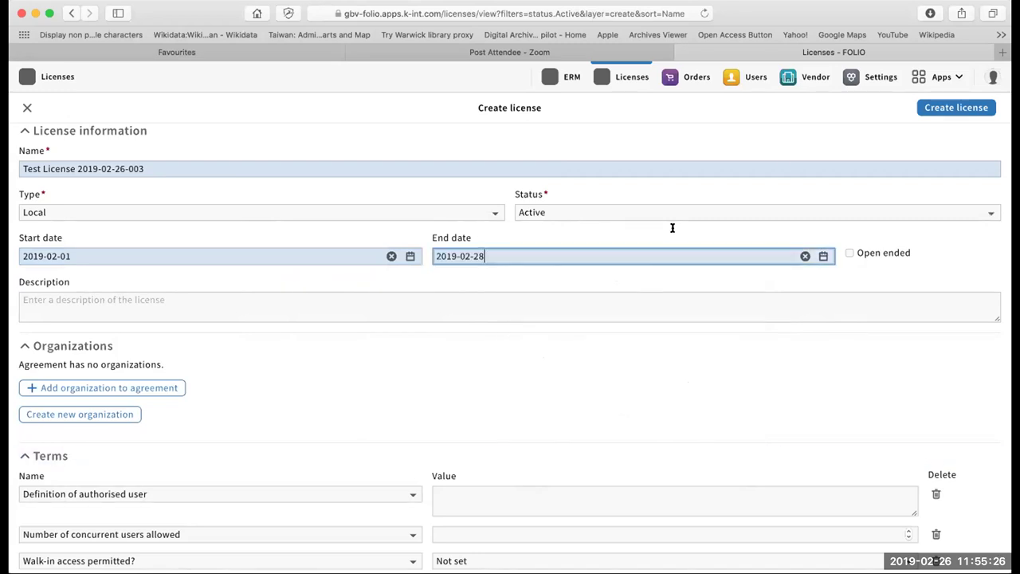
{"action": "left_click", "coordinate": [942, 109]}
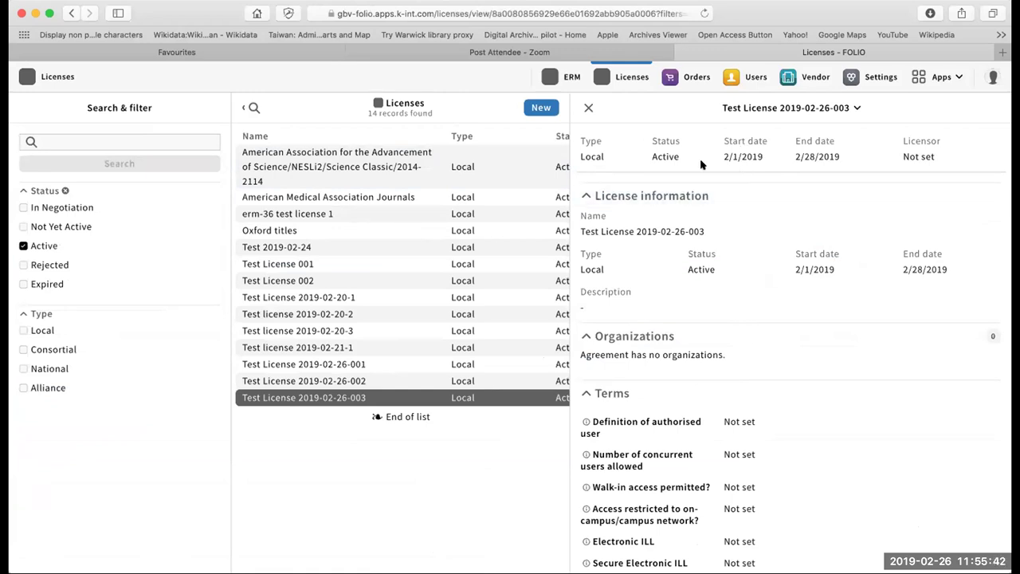
{"action": "left_click", "coordinate": [855, 109]}
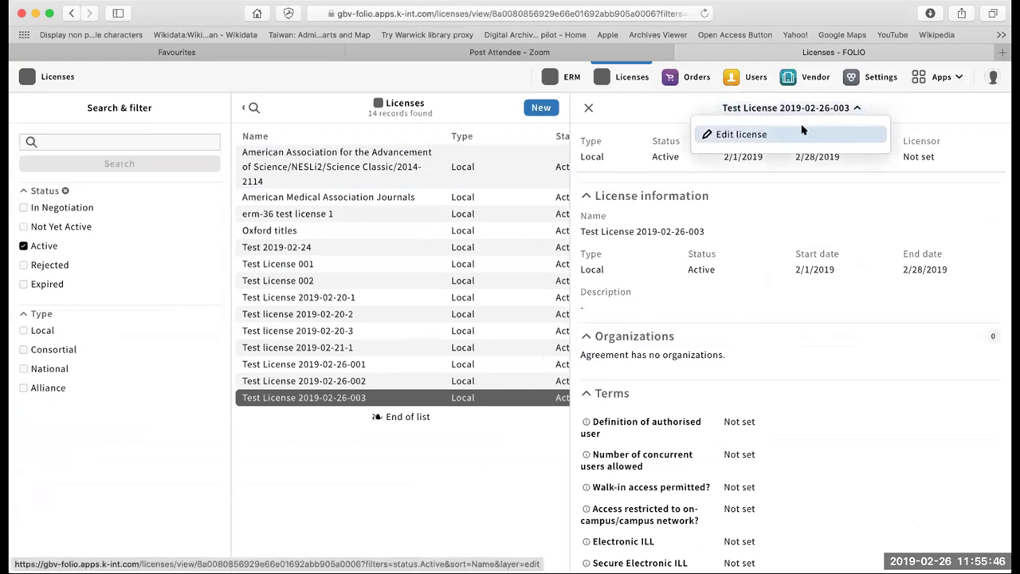
{"action": "left_click", "coordinate": [798, 132]}
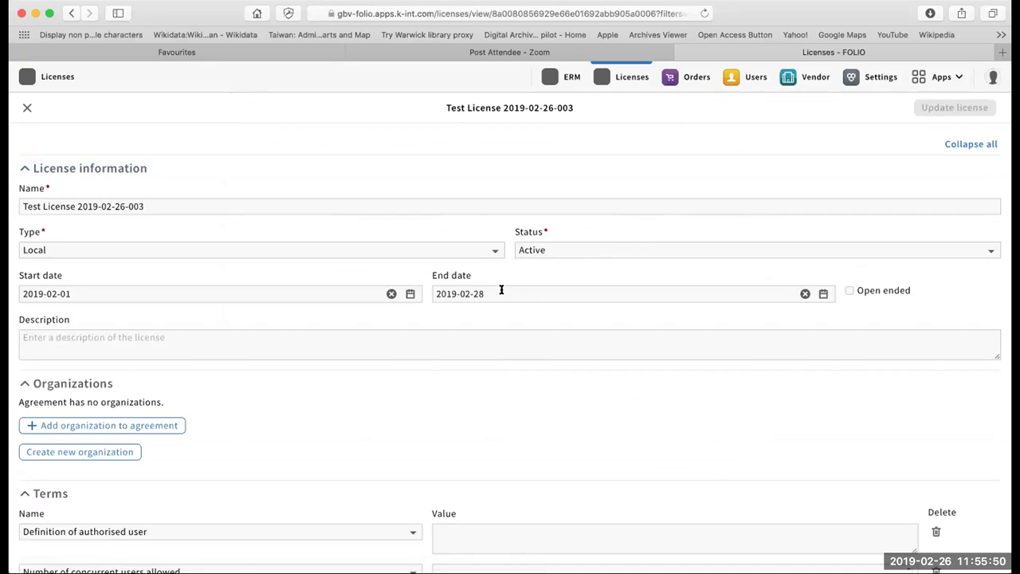
{"action": "left_click", "coordinate": [846, 291]}
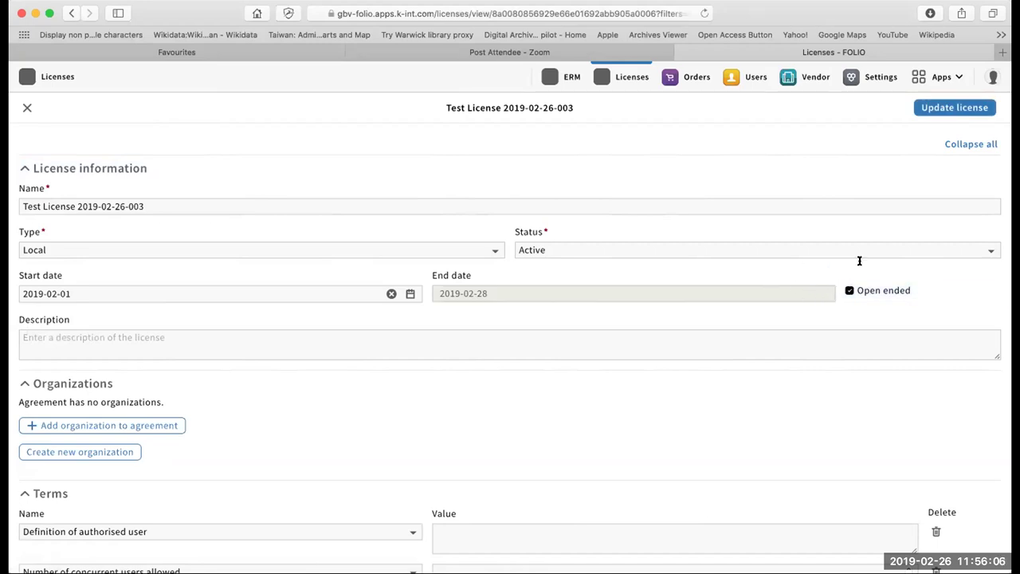
{"action": "left_click", "coordinate": [945, 107]}
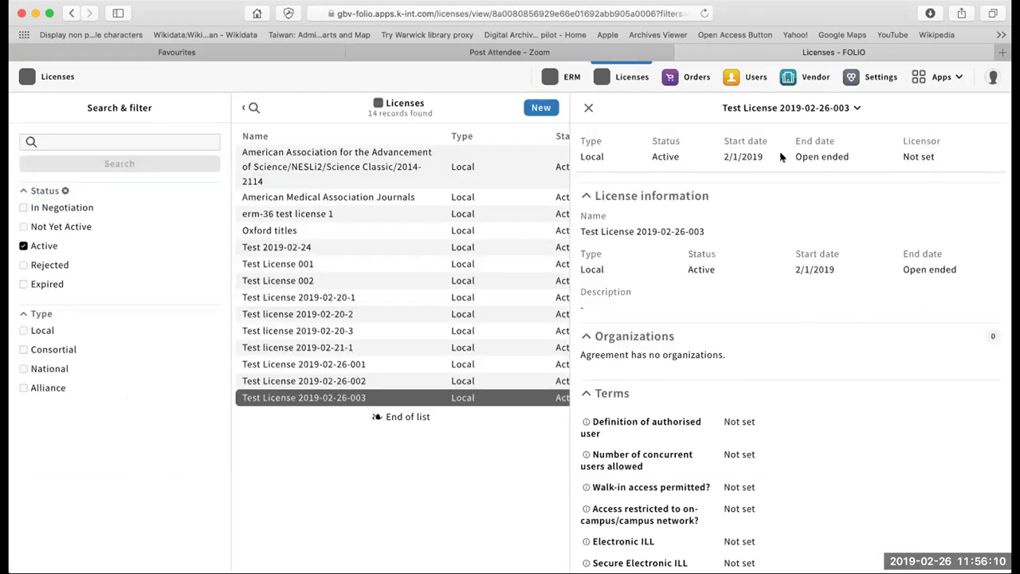
{"action": "triple_click", "coordinate": [852, 156]}
{"action": "triple_click", "coordinate": [801, 157]}
{"action": "left_click", "coordinate": [877, 157]}
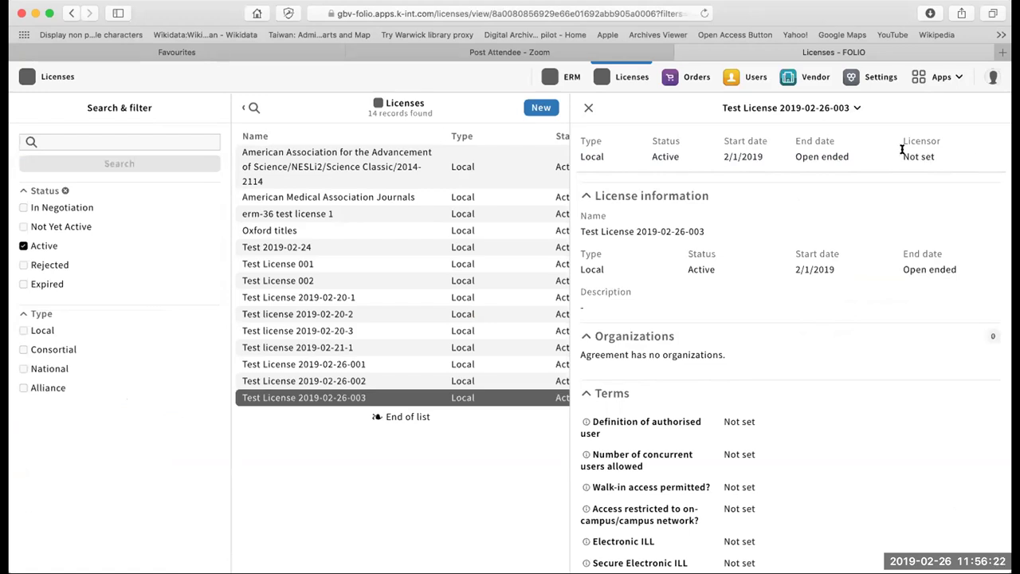
Step: Reopen the license for editing and set its Definition of authorised user term to "Enrolled student"
{"action": "left_click", "coordinate": [798, 108]}
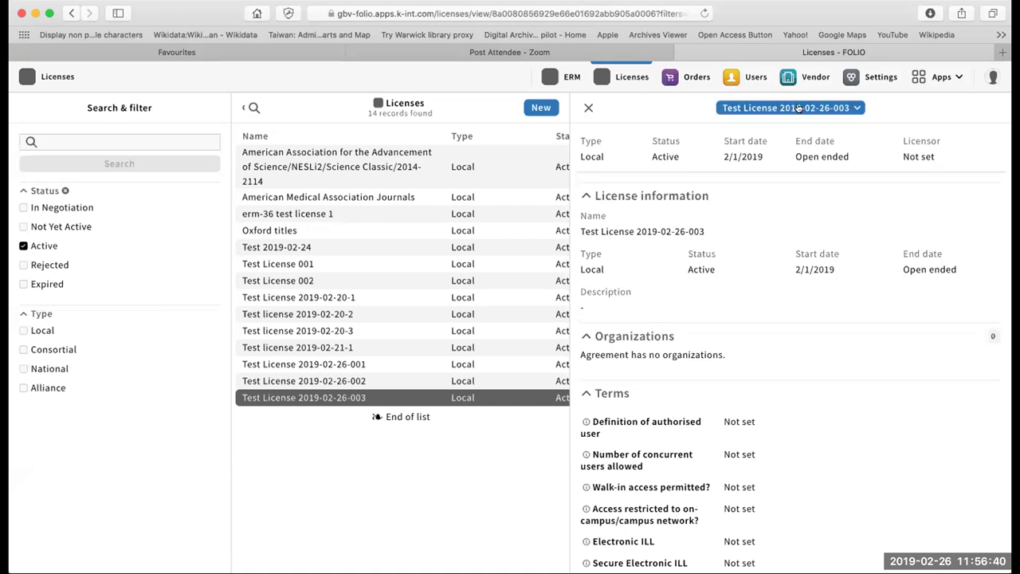
{"action": "left_click", "coordinate": [785, 133]}
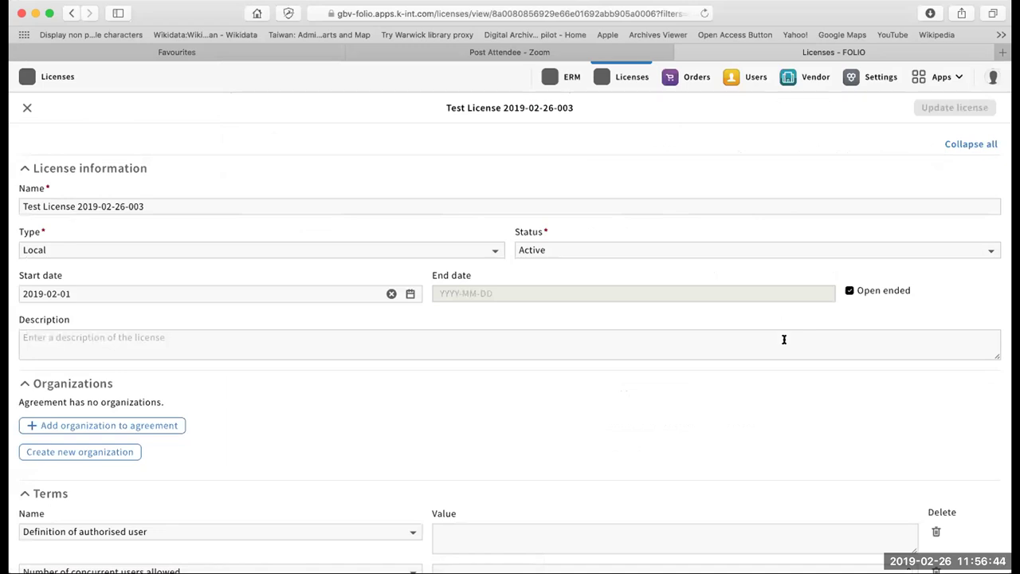
{"action": "scroll", "coordinate": [750, 351], "scroll_direction": "down", "scroll_amount": 10}
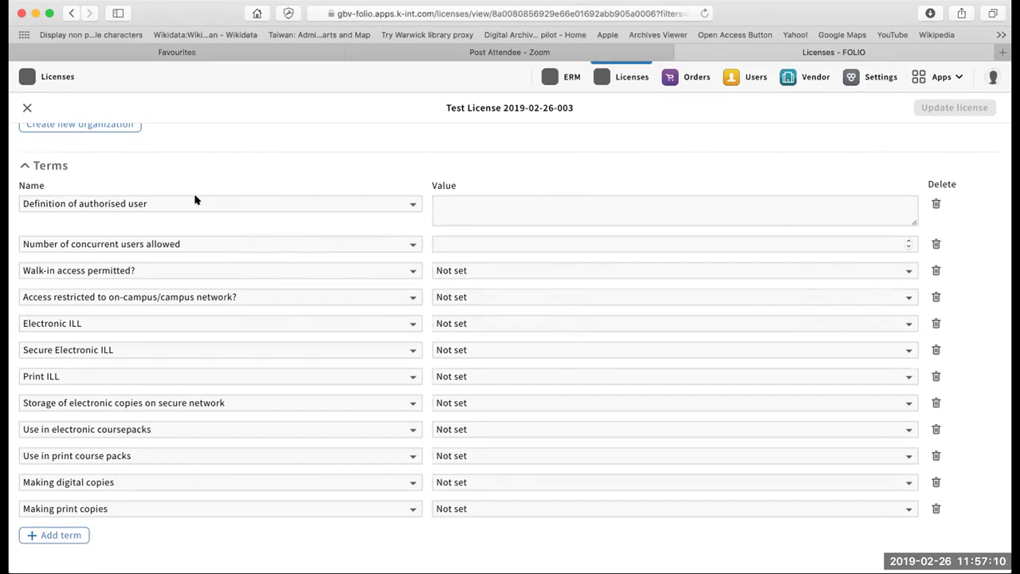
{"action": "left_click", "coordinate": [445, 196]}
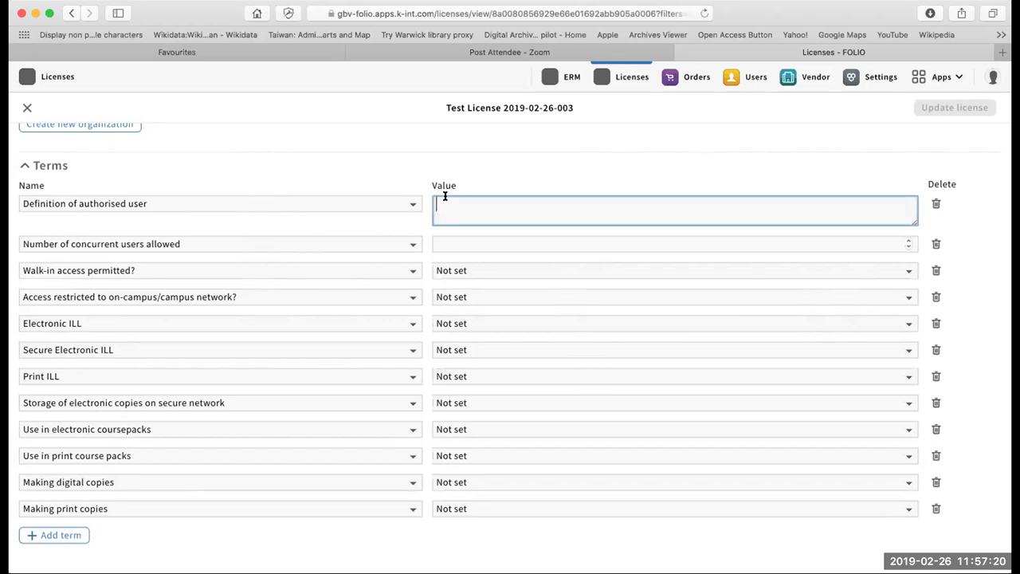
{"action": "type", "text": "Enrolled student"}
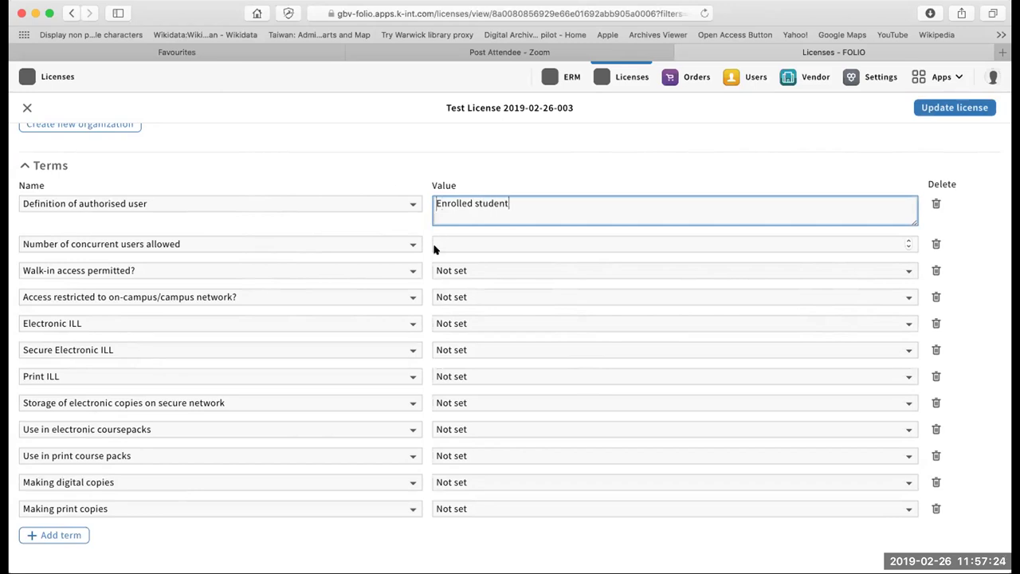
Step: Try entering "sd" as the number of concurrent users, and review the value options for walk-in access and Electronic ILL
{"action": "left_click", "coordinate": [480, 241]}
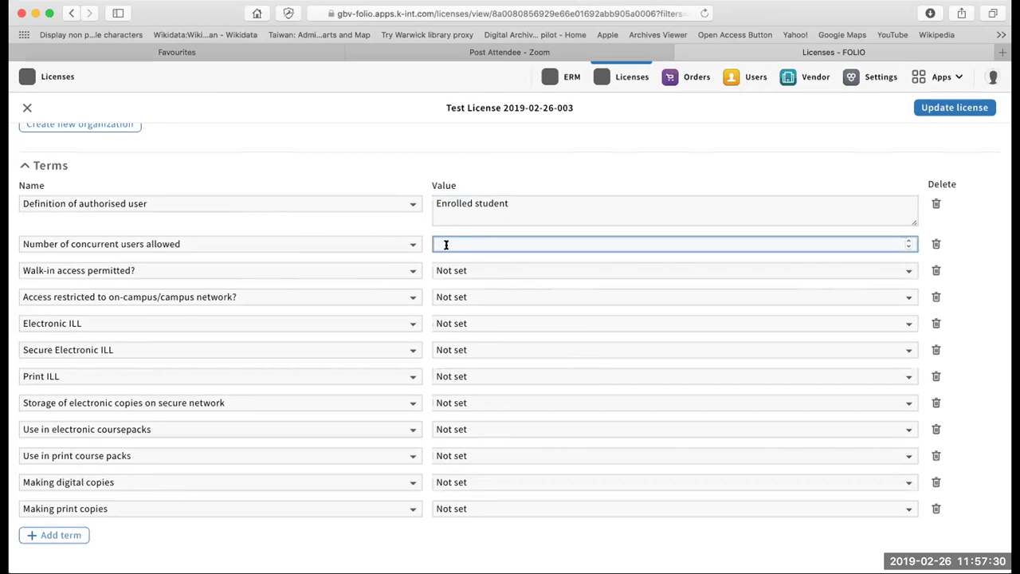
{"action": "type", "text": "sd"}
{"action": "left_click", "coordinate": [458, 270]}
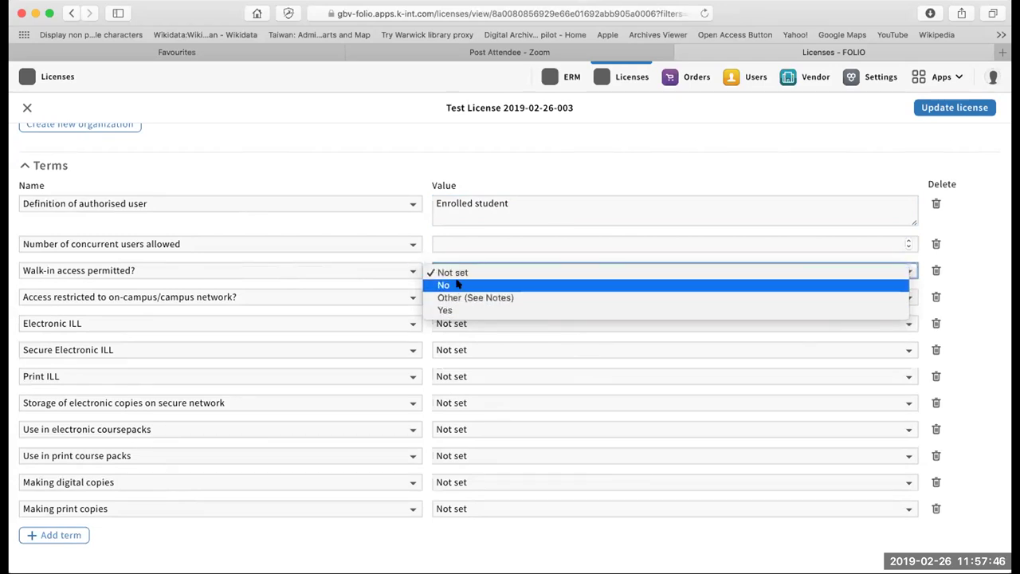
{"action": "left_click", "coordinate": [417, 251]}
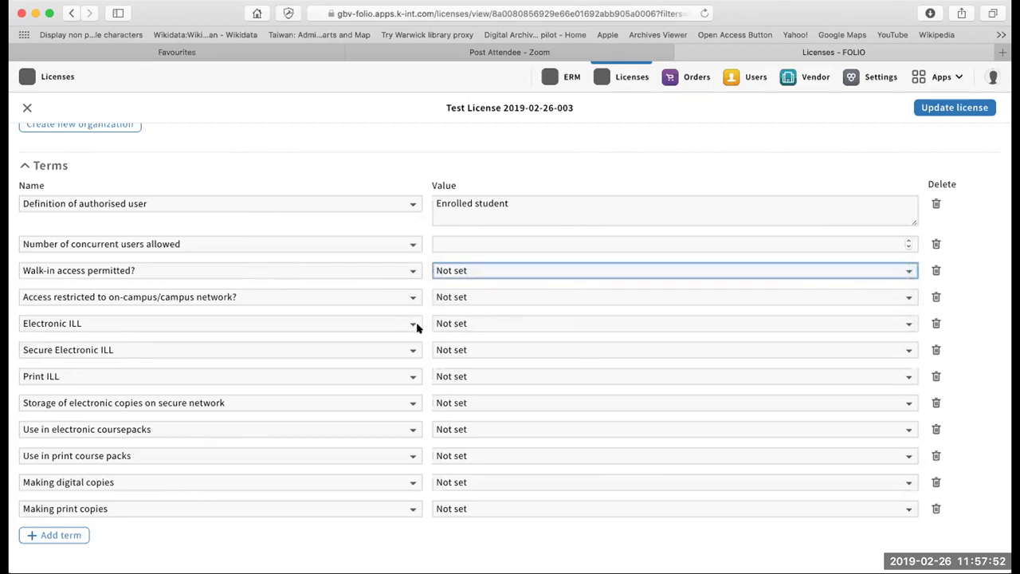
{"action": "left_click", "coordinate": [459, 323]}
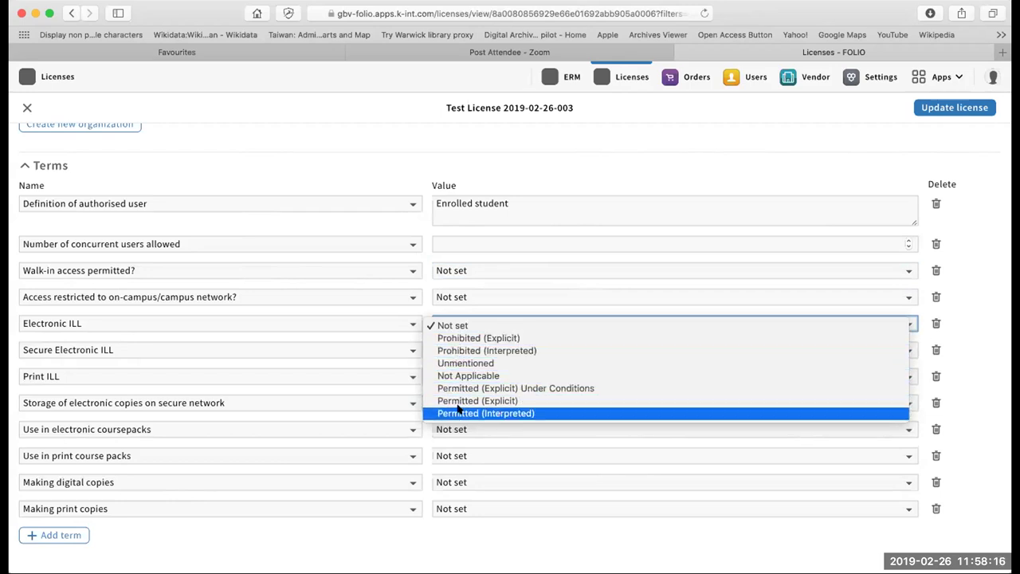
{"action": "left_click", "coordinate": [452, 321]}
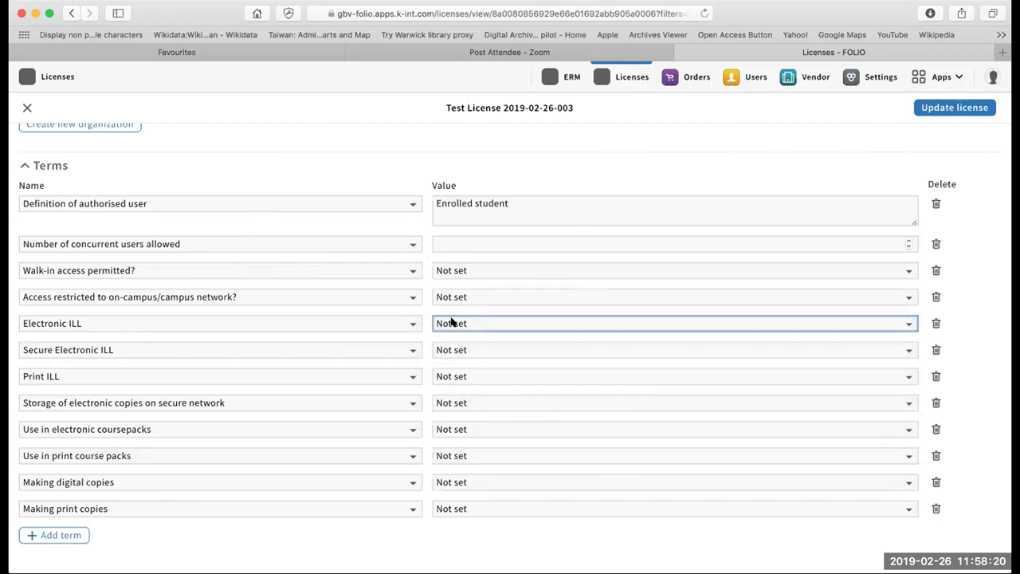
{"action": "left_click", "coordinate": [451, 323]}
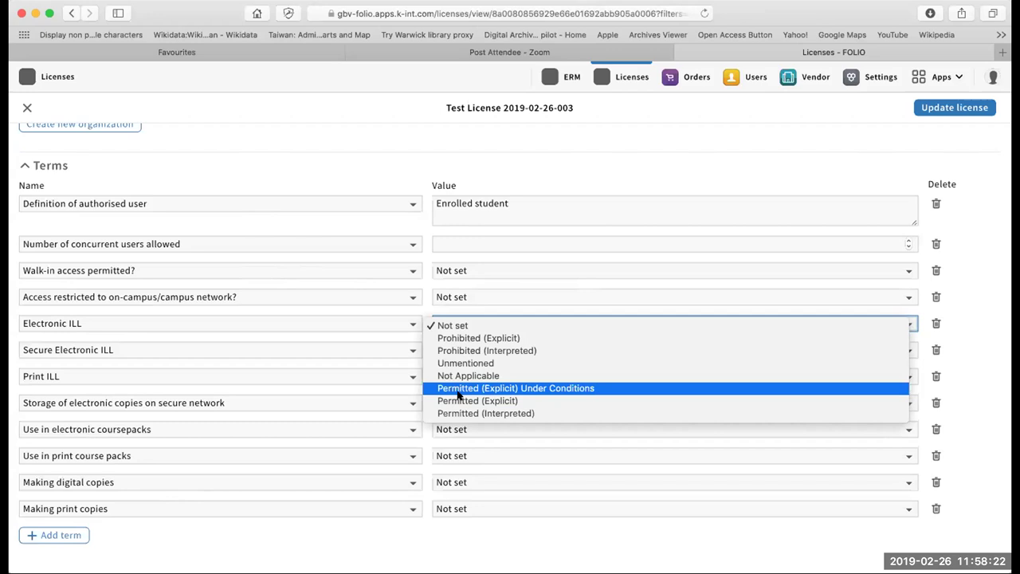
{"action": "left_click", "coordinate": [445, 323]}
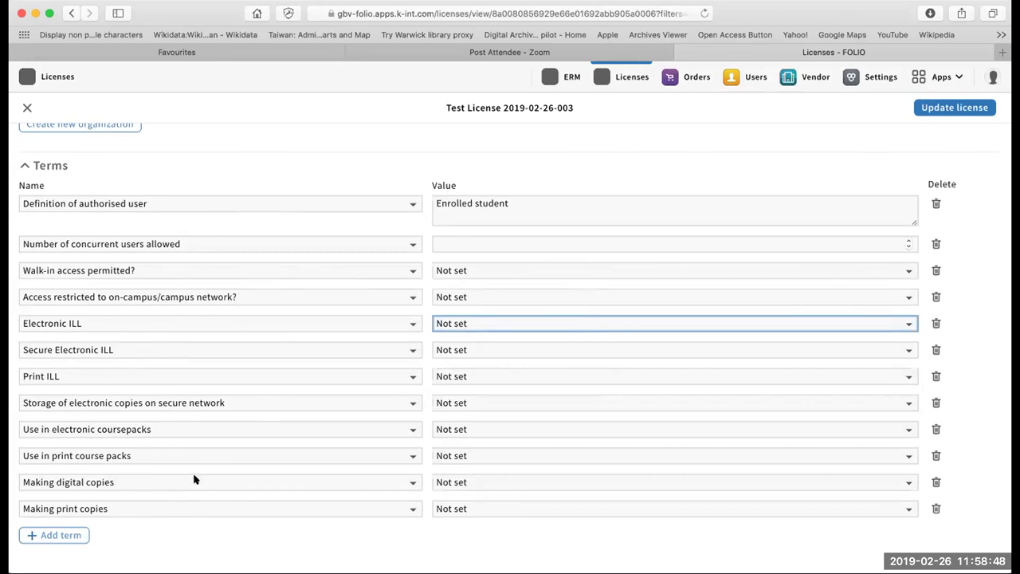
Step: Add a Metadata usage term to the license with the value "Metadata is openly licensed"
{"action": "left_click", "coordinate": [69, 535]}
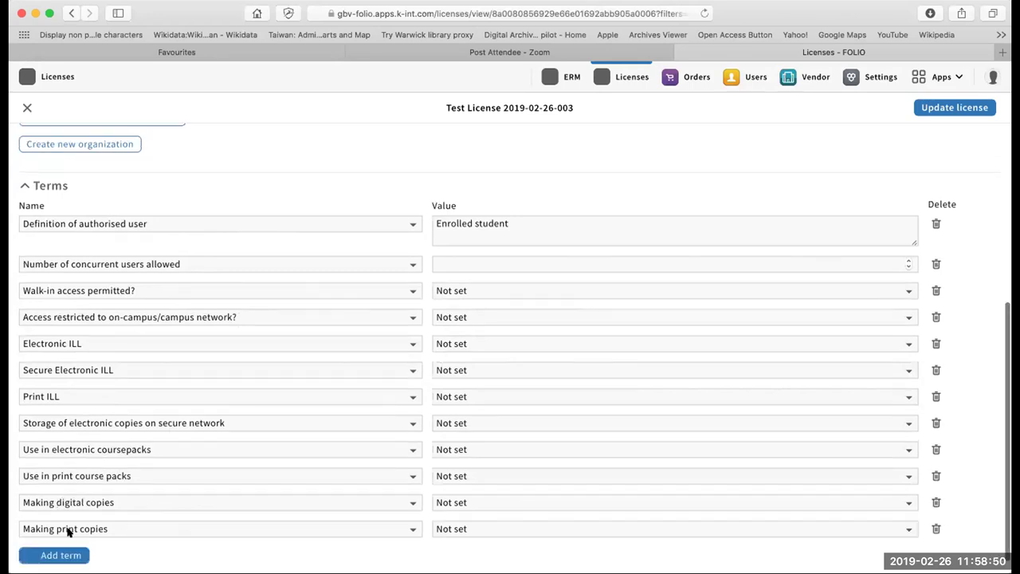
{"action": "left_click", "coordinate": [120, 528]}
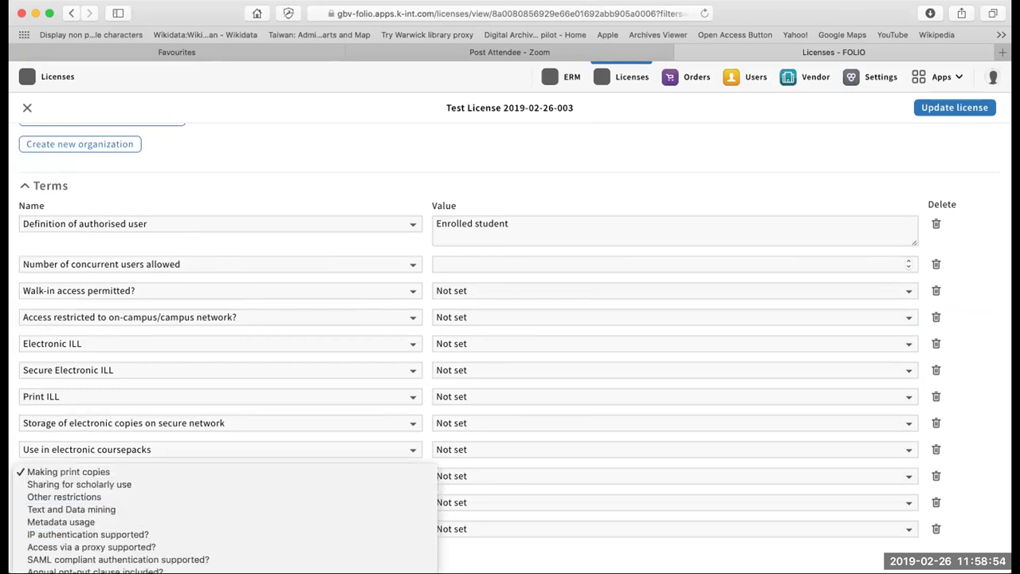
{"action": "left_click", "coordinate": [77, 522]}
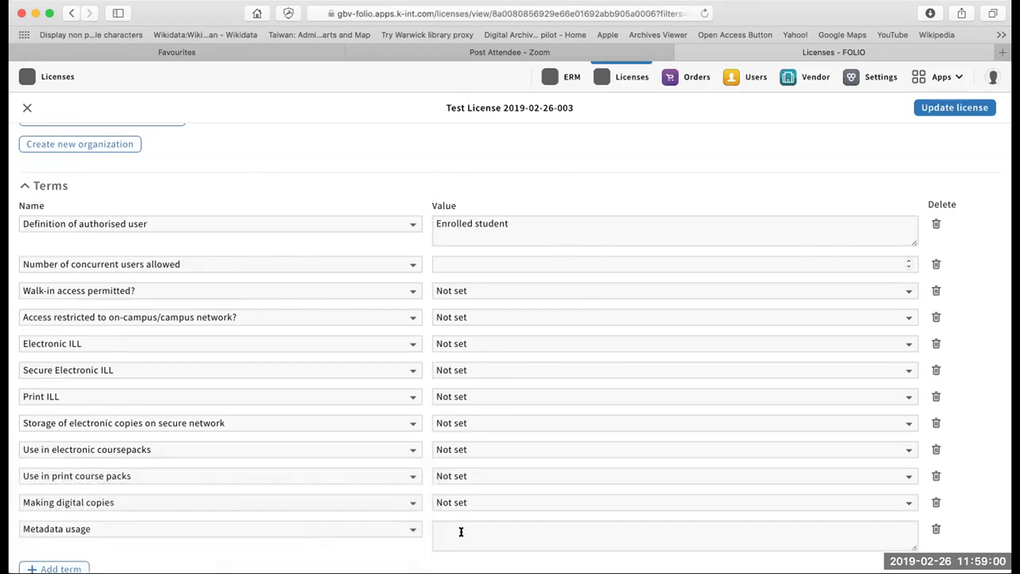
{"action": "scroll", "coordinate": [462, 526], "scroll_direction": "down", "scroll_amount": 1}
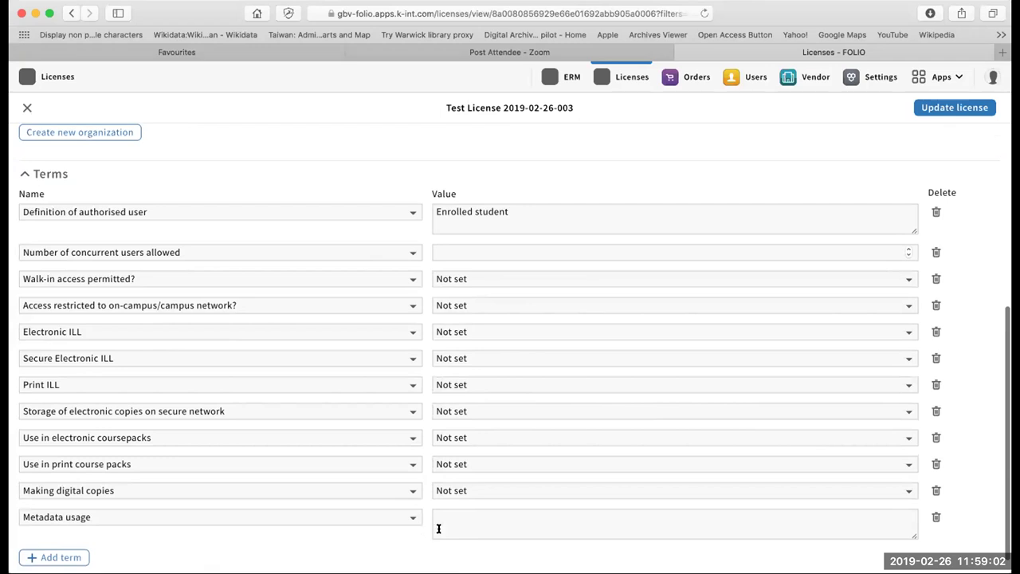
{"action": "left_click", "coordinate": [461, 513]}
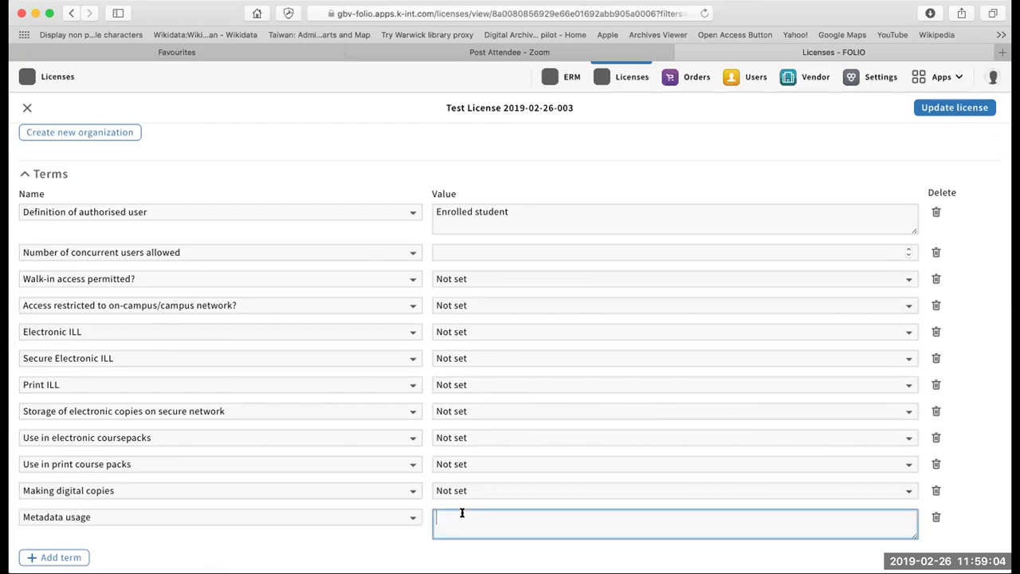
{"action": "type", "text": "Metadata is openly licensed"}
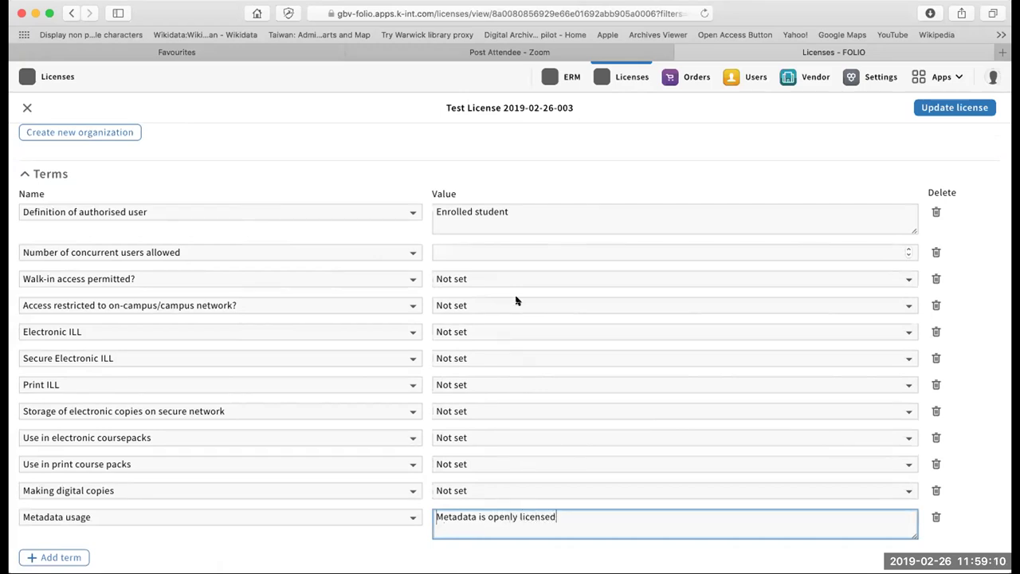
Step: Set the Walk-in access permitted? term to Yes and update the license
{"action": "left_click", "coordinate": [503, 280]}
{"action": "left_click", "coordinate": [494, 317]}
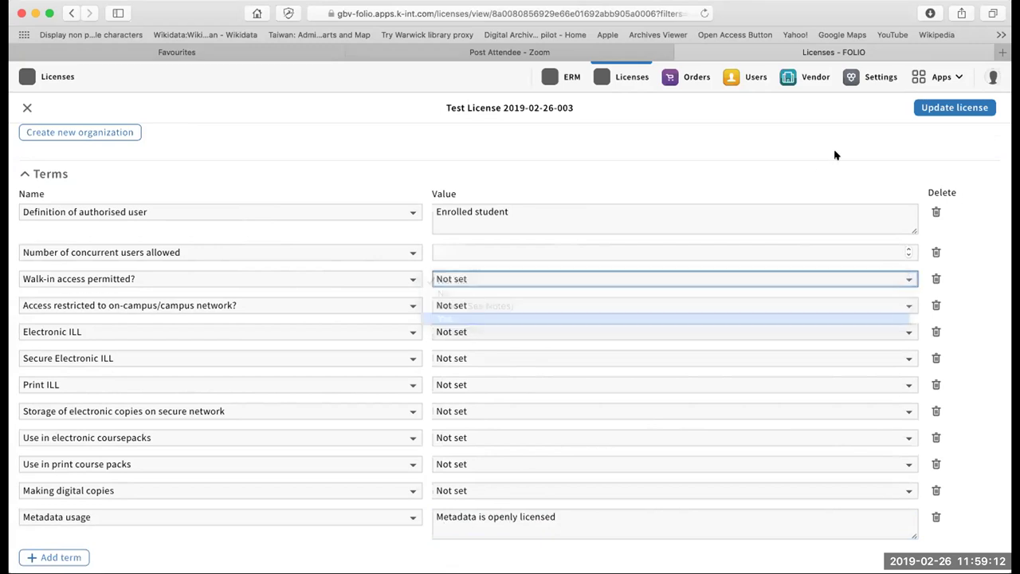
{"action": "left_click", "coordinate": [943, 110]}
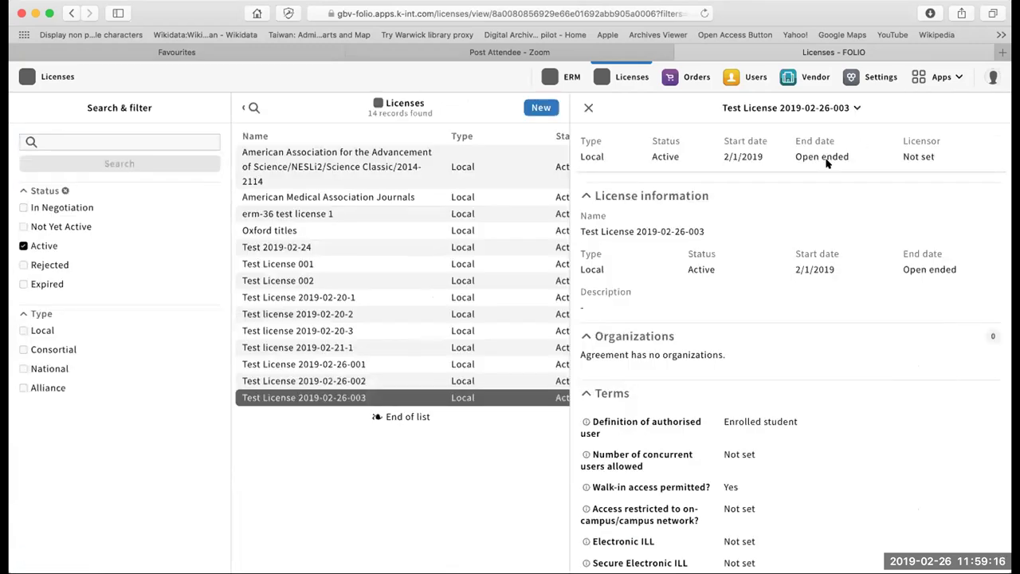
Step: Examine the saved license terms, highlighting the walk-in access and metadata usage entries
{"action": "scroll", "coordinate": [752, 358], "scroll_direction": "down", "scroll_amount": 5}
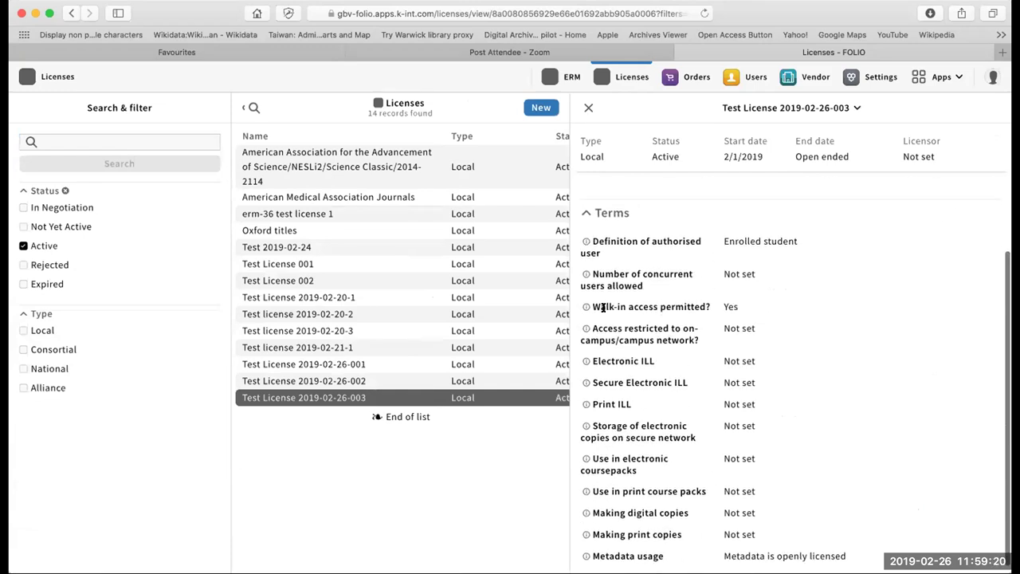
{"action": "left_click_drag", "start_coordinate": [770, 303], "coordinate": [590, 311]}
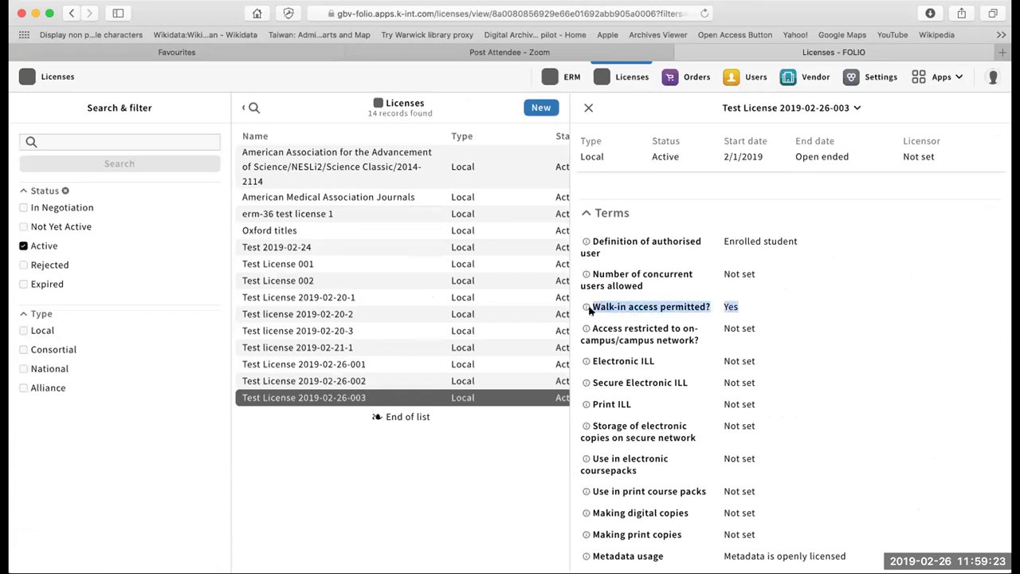
{"action": "left_click", "coordinate": [818, 277]}
{"action": "scroll", "coordinate": [674, 379], "scroll_direction": "down", "scroll_amount": 1}
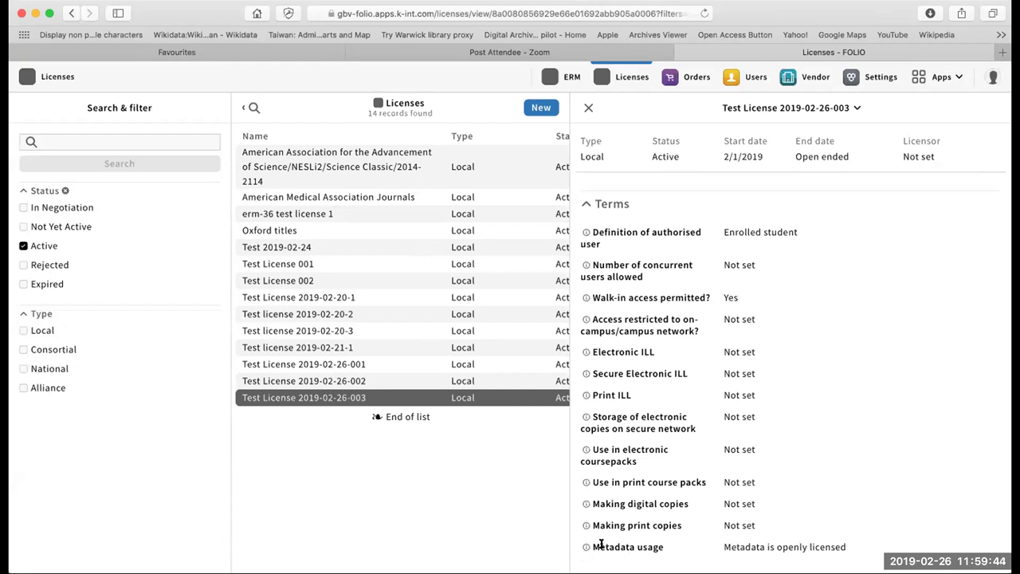
{"action": "left_click_drag", "start_coordinate": [846, 544], "coordinate": [586, 546]}
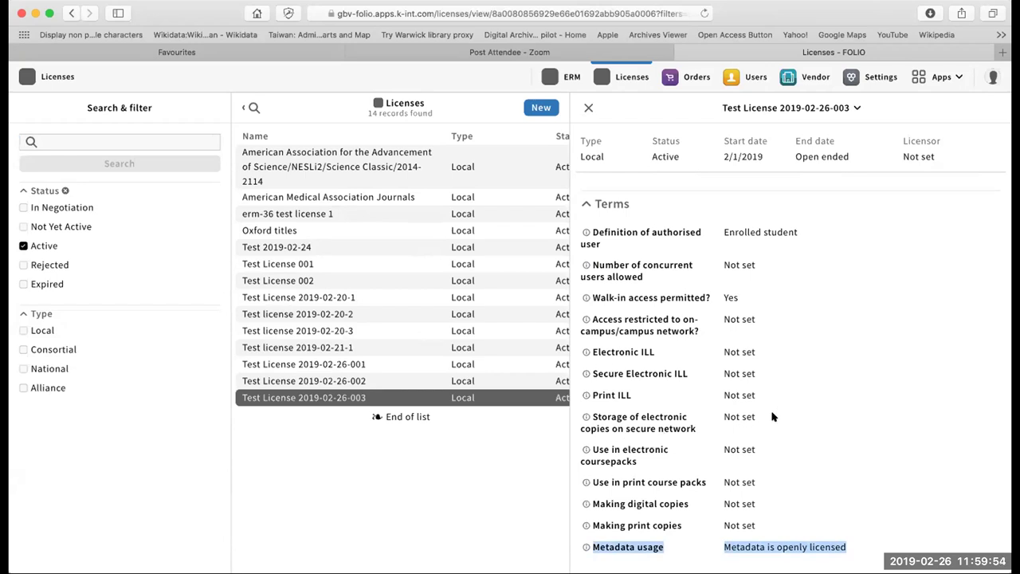
{"action": "scroll", "coordinate": [772, 416], "scroll_direction": "down", "scroll_amount": 2}
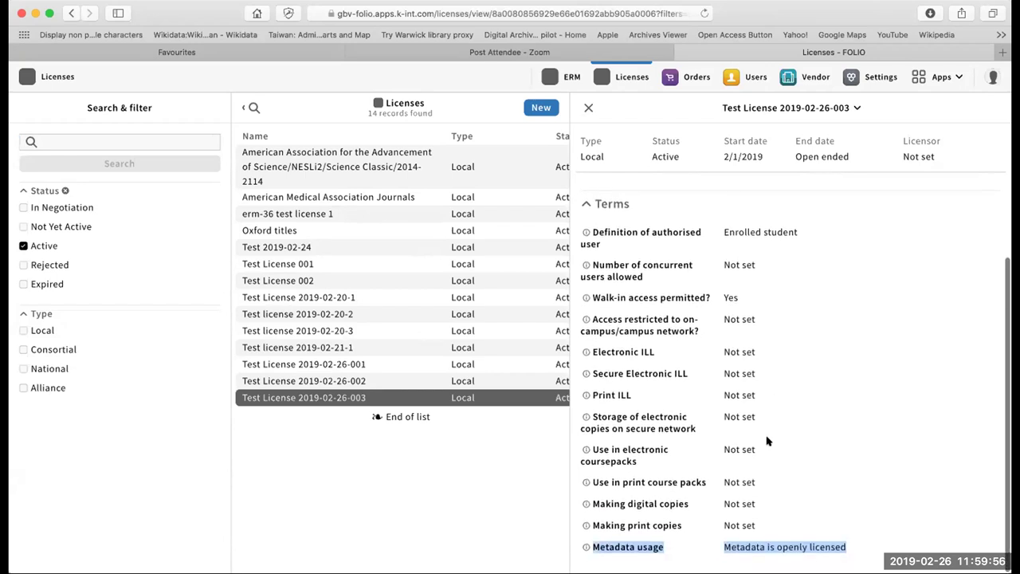
{"action": "scroll", "coordinate": [618, 251], "scroll_direction": "up", "scroll_amount": 4}
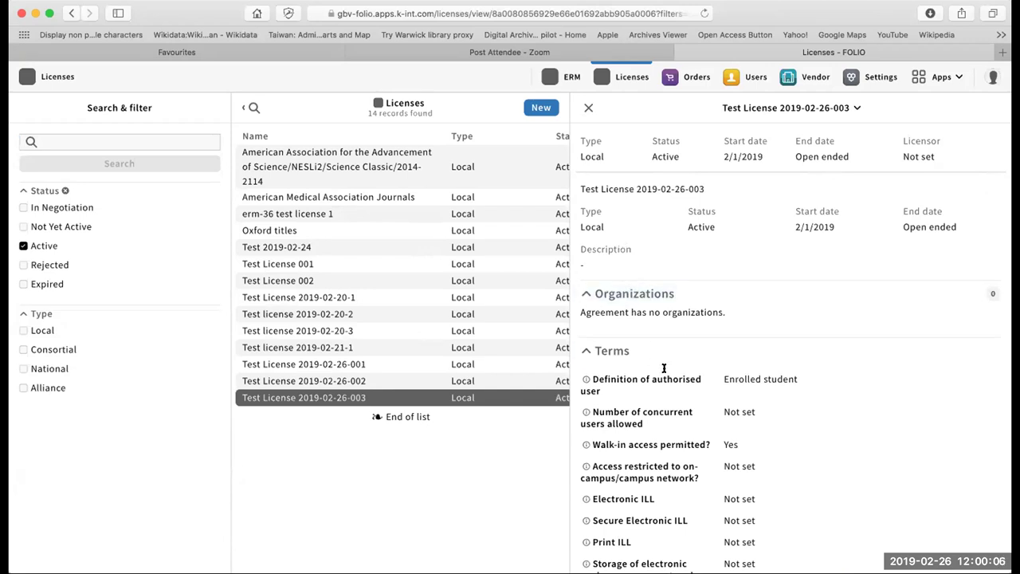
{"action": "scroll", "coordinate": [664, 373], "scroll_direction": "down", "scroll_amount": 3}
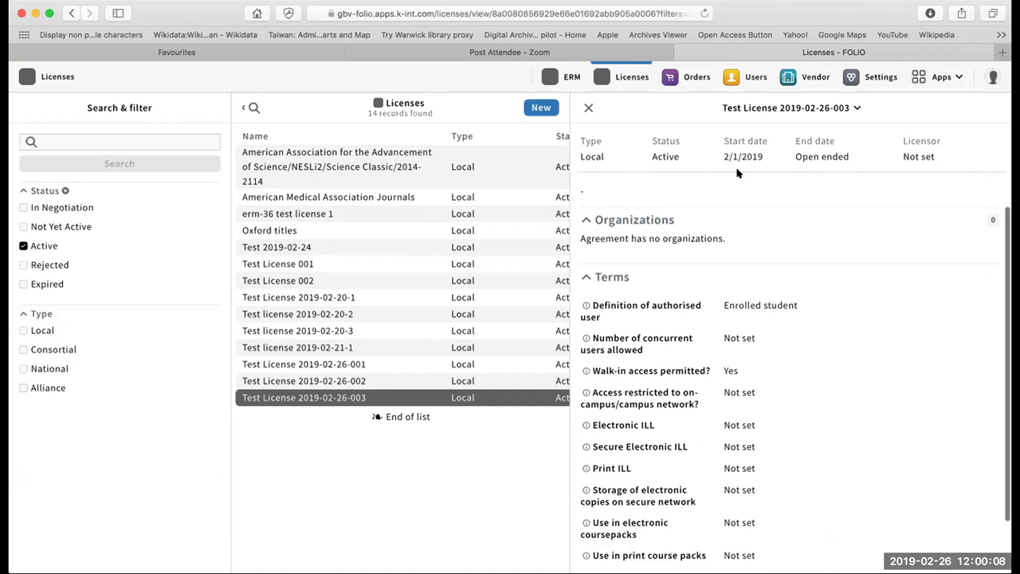
{"action": "left_click", "coordinate": [782, 107]}
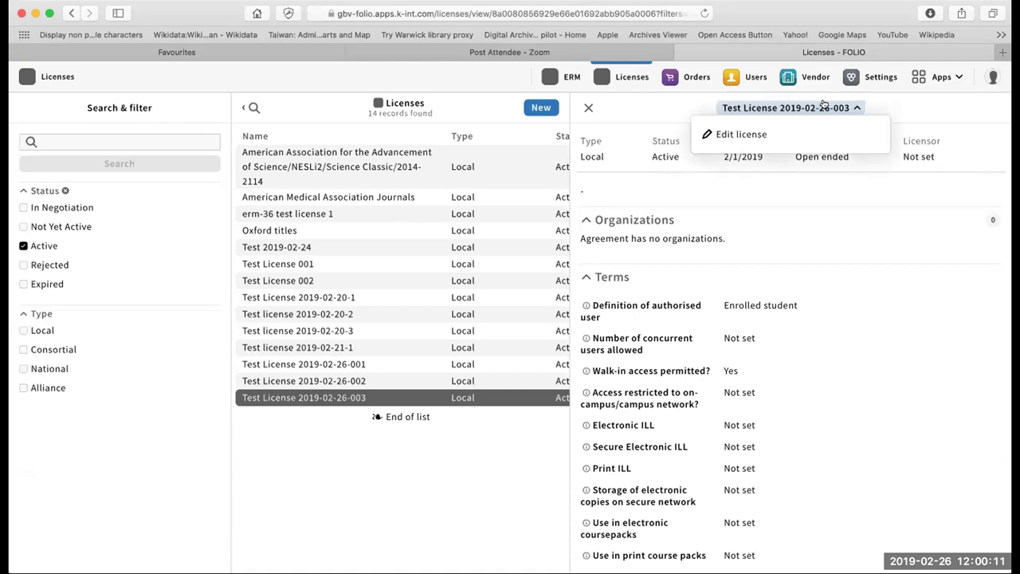
{"action": "left_click", "coordinate": [787, 132]}
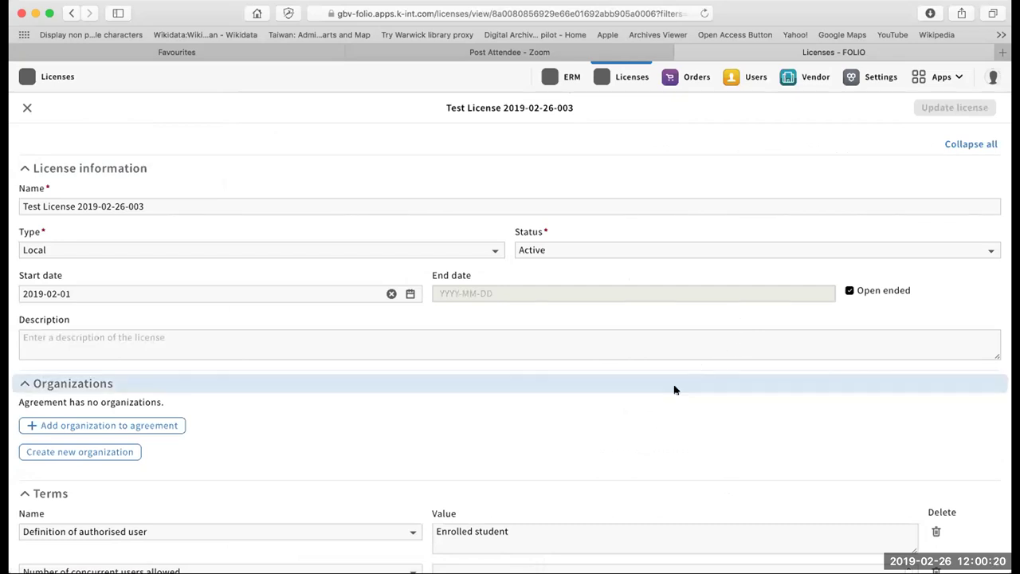
{"action": "left_click", "coordinate": [144, 426]}
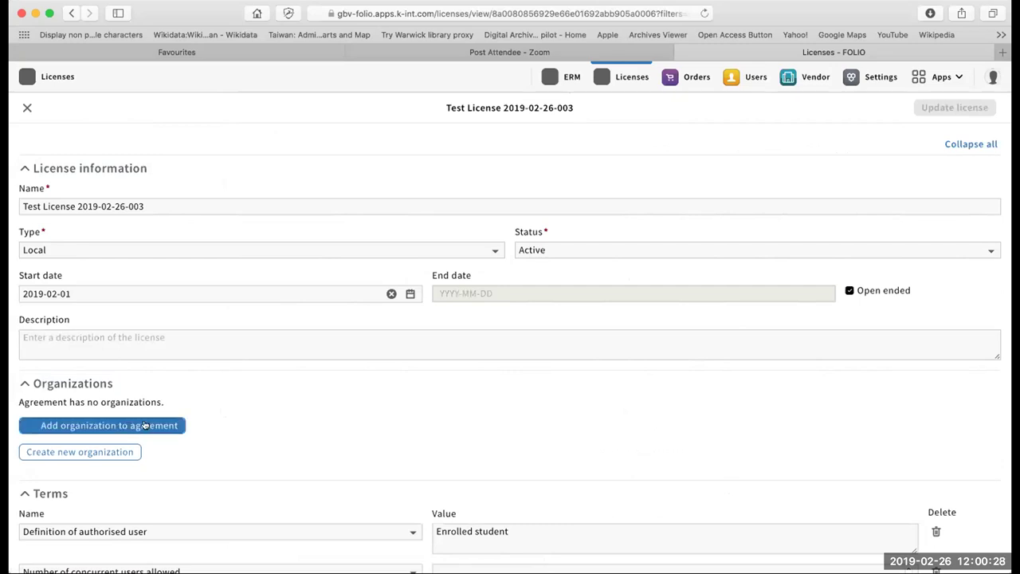
{"action": "left_click", "coordinate": [211, 424]}
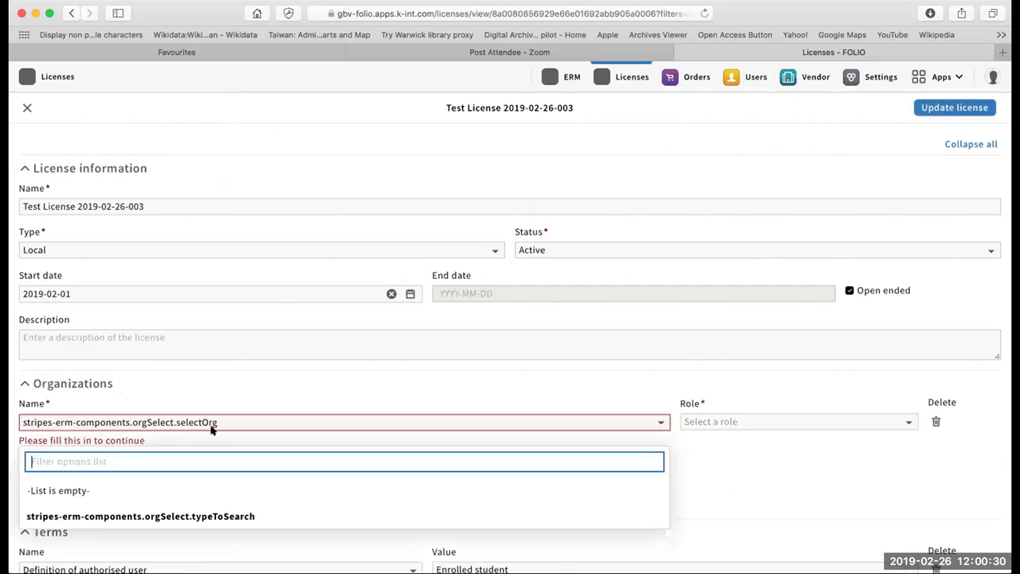
Step: Try to create a new organization named EBSCO from the license form
{"action": "key", "text": "Escape"}
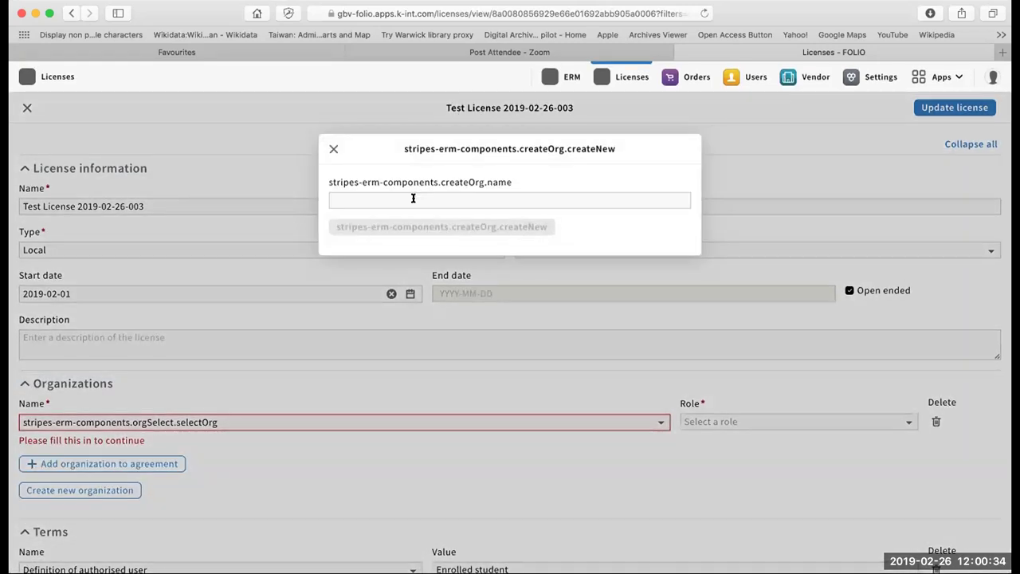
{"action": "left_click", "coordinate": [415, 197]}
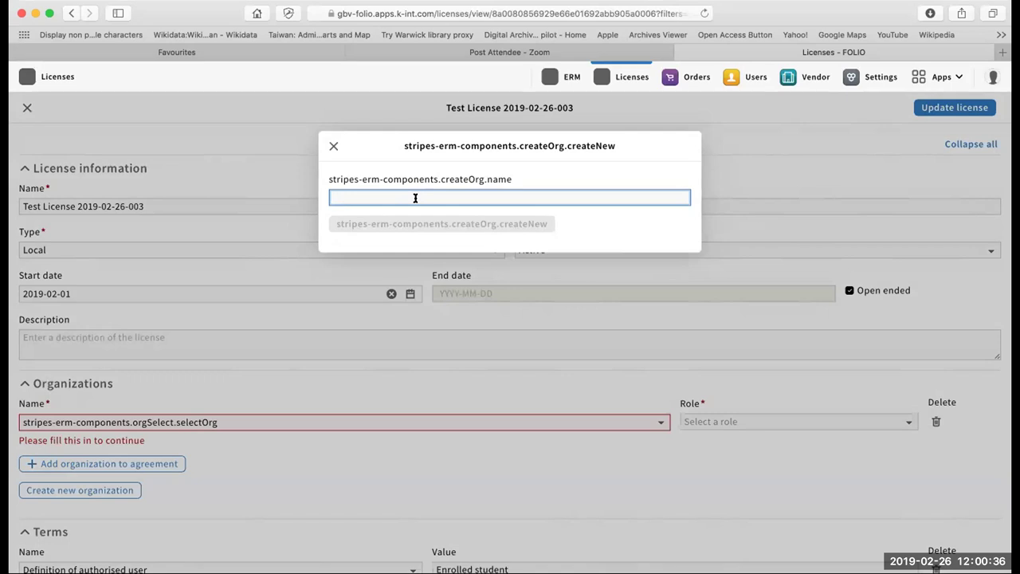
{"action": "type", "text": "EBSCO"}
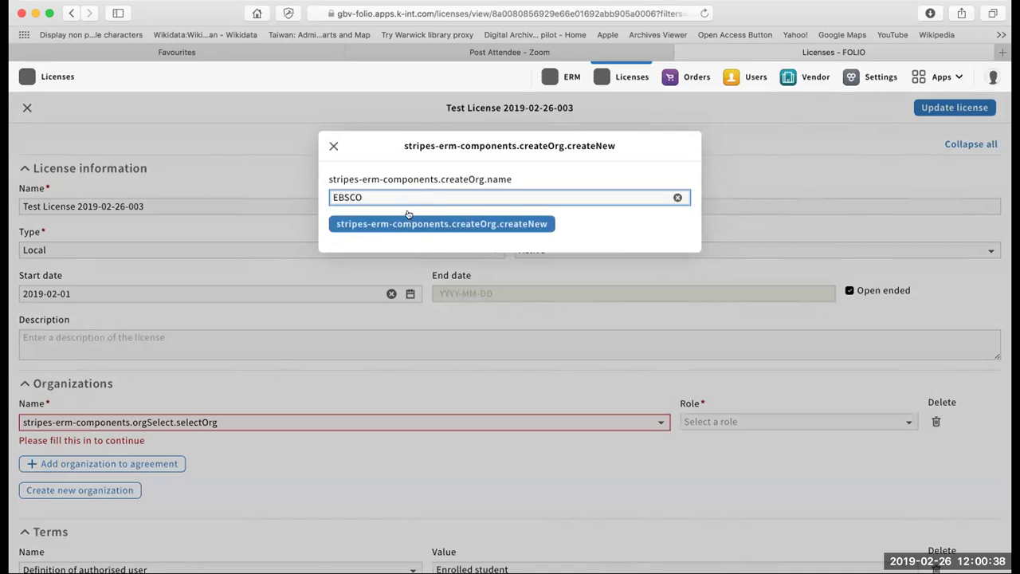
Step: Replace the new organization's name with JSTOR and create it
{"action": "key", "text": "super+a"}
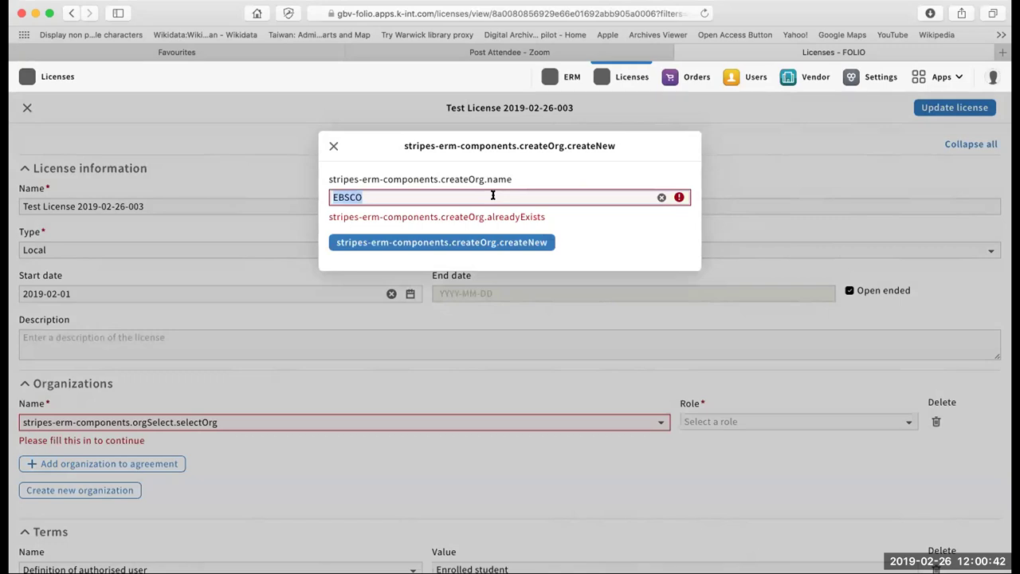
{"action": "type", "text": "J"}
{"action": "key", "text": "BackSpace"}
{"action": "type", "text": "JSTOR"}
{"action": "left_click", "coordinate": [461, 242]}
{"action": "left_click", "coordinate": [447, 223]}
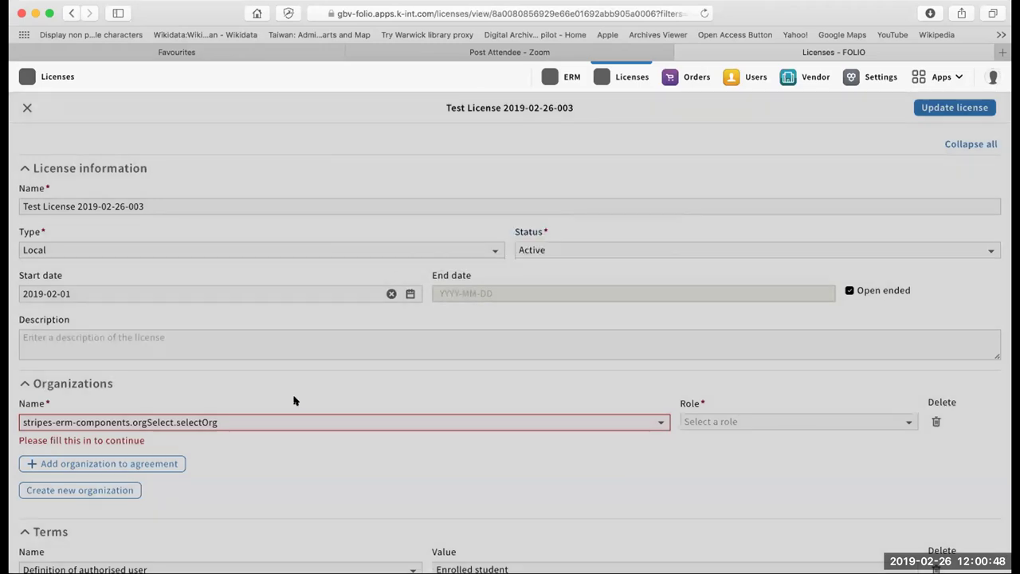
Step: Choose JSTOR as the license's organization and assign it the Licensor role
{"action": "left_click", "coordinate": [221, 423]}
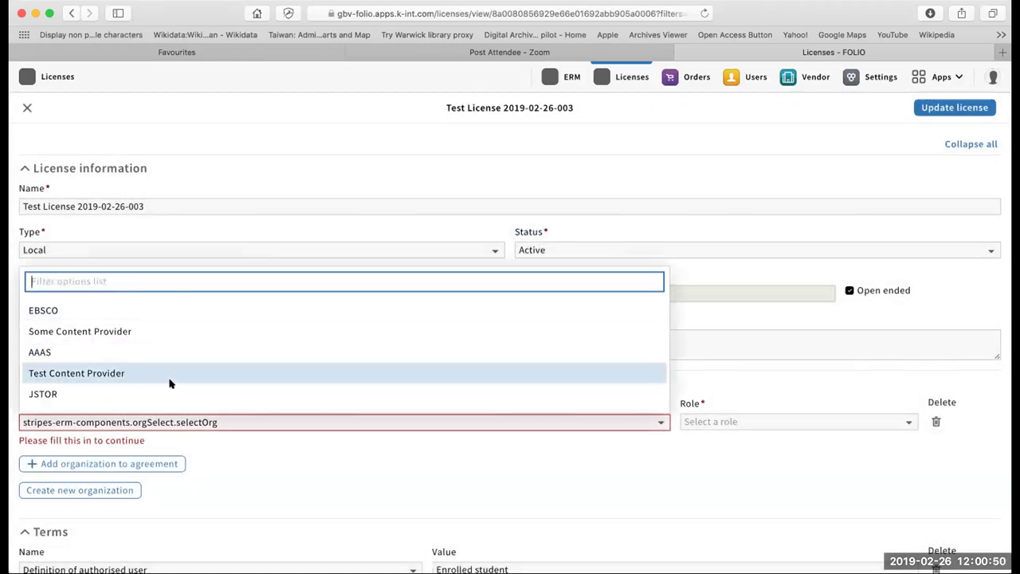
{"action": "left_click", "coordinate": [629, 393]}
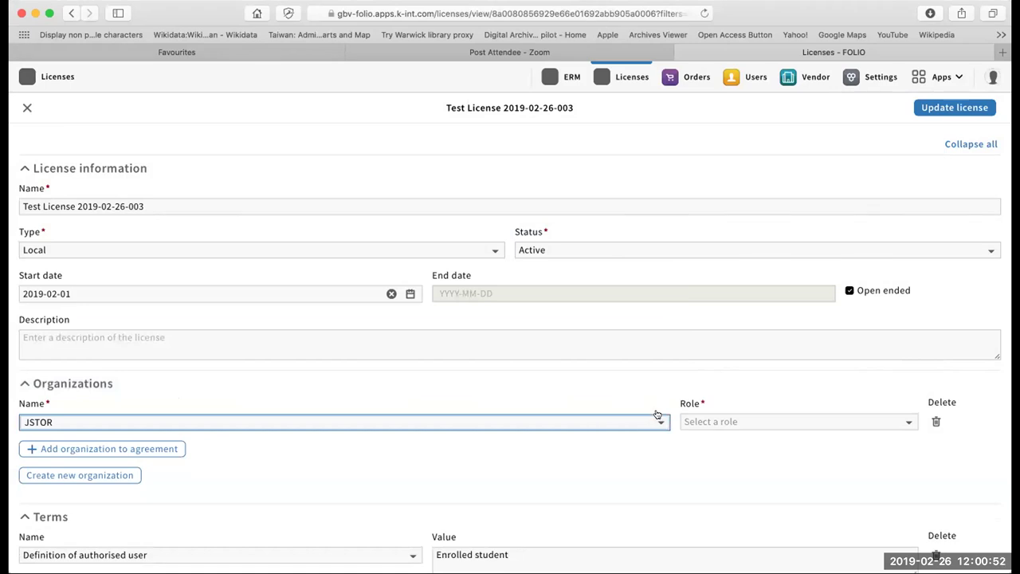
{"action": "left_click", "coordinate": [693, 423]}
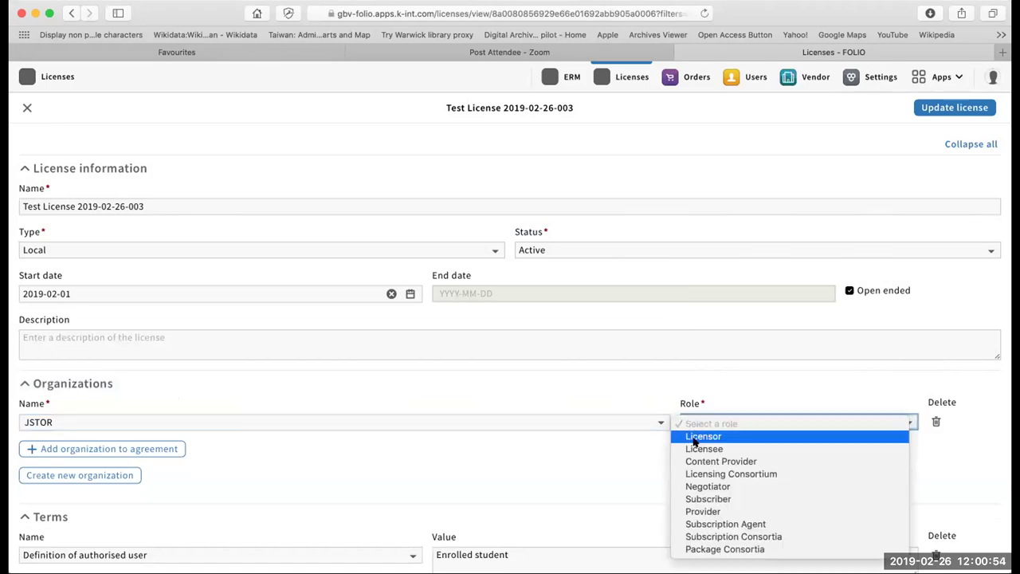
{"action": "left_click", "coordinate": [698, 436]}
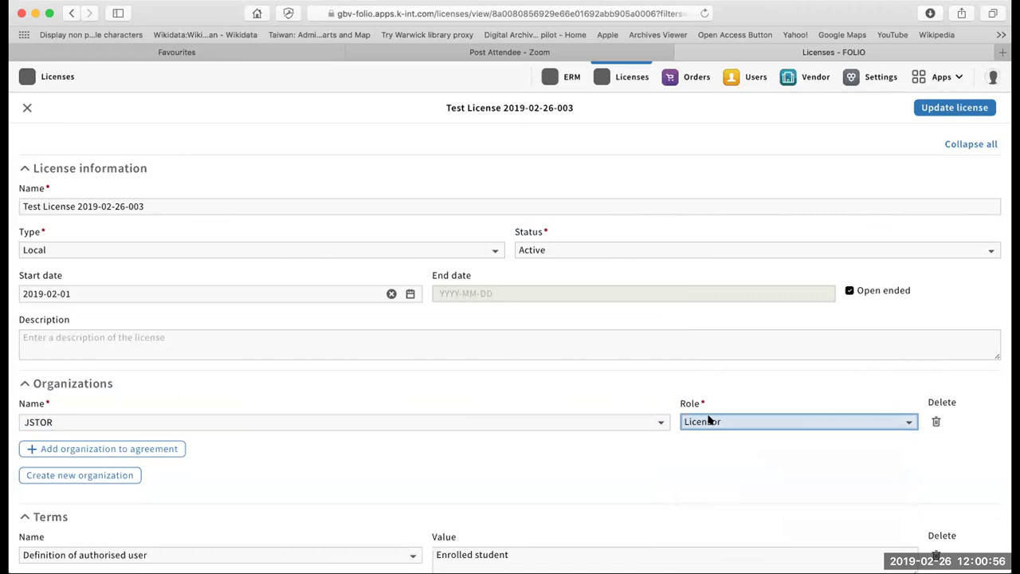
Step: Add a second blank organization row, remove it again, and update the license
{"action": "left_click", "coordinate": [144, 452]}
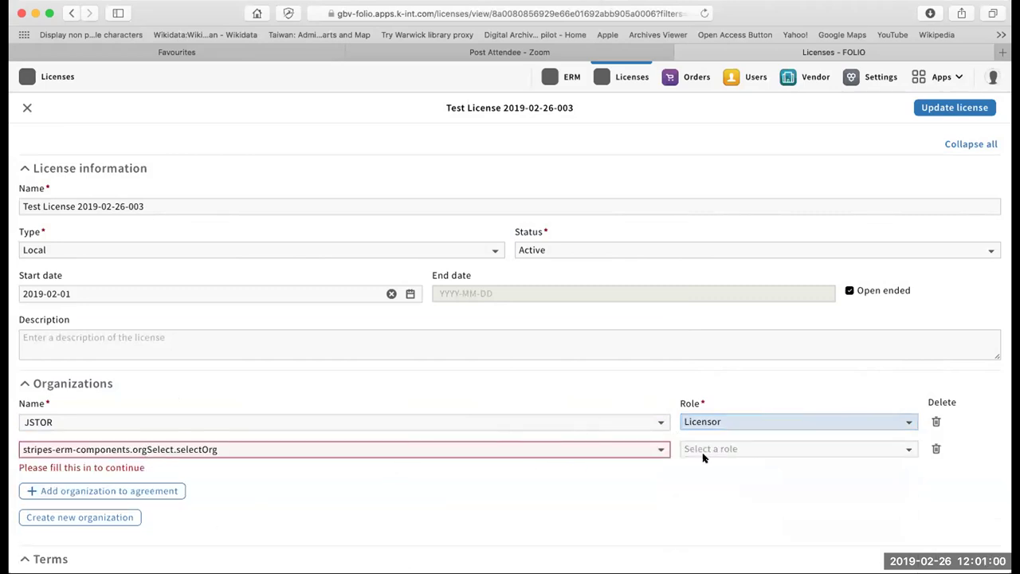
{"action": "left_click", "coordinate": [937, 448]}
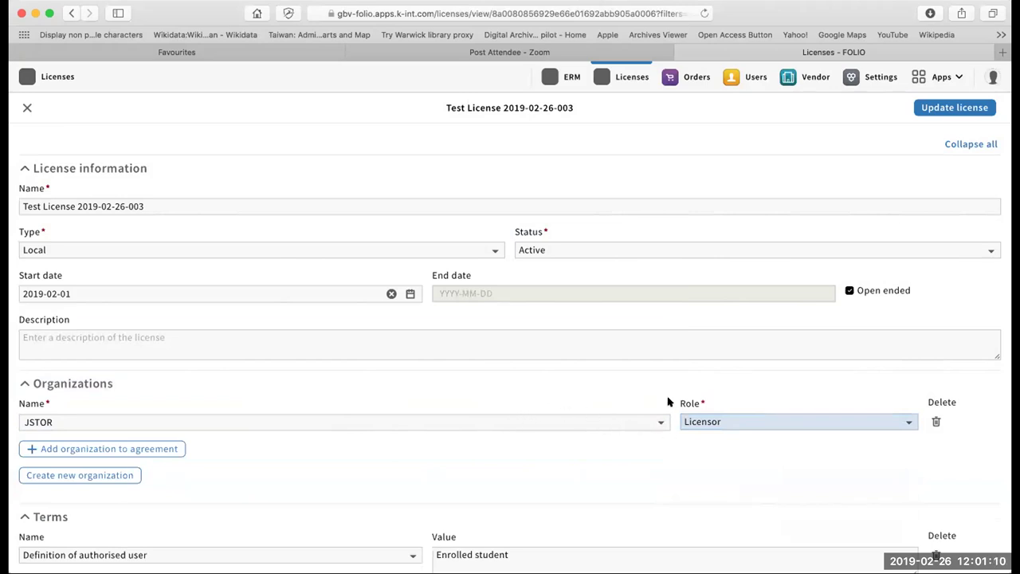
{"action": "left_click", "coordinate": [924, 109]}
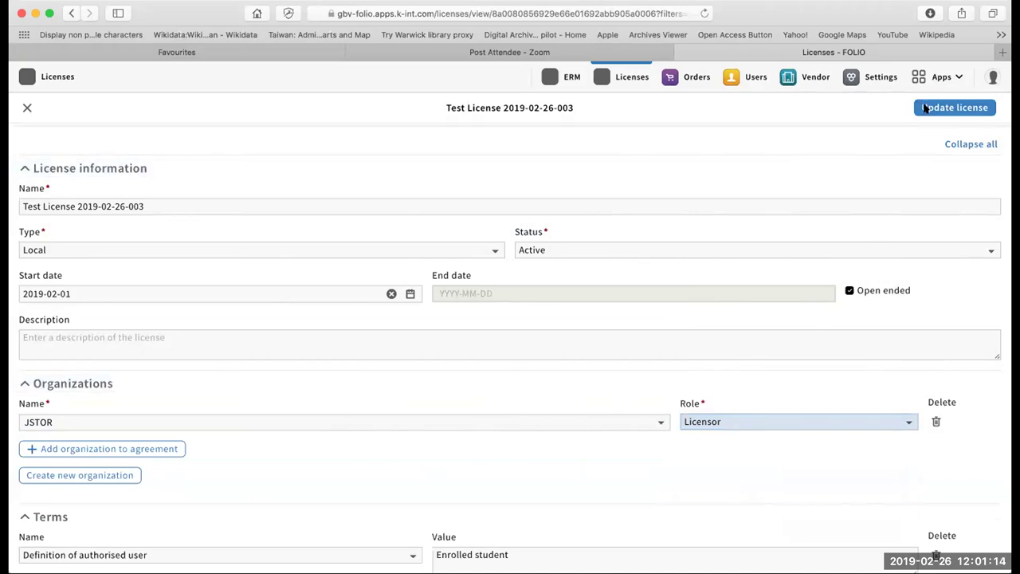
{"action": "left_click", "coordinate": [925, 107]}
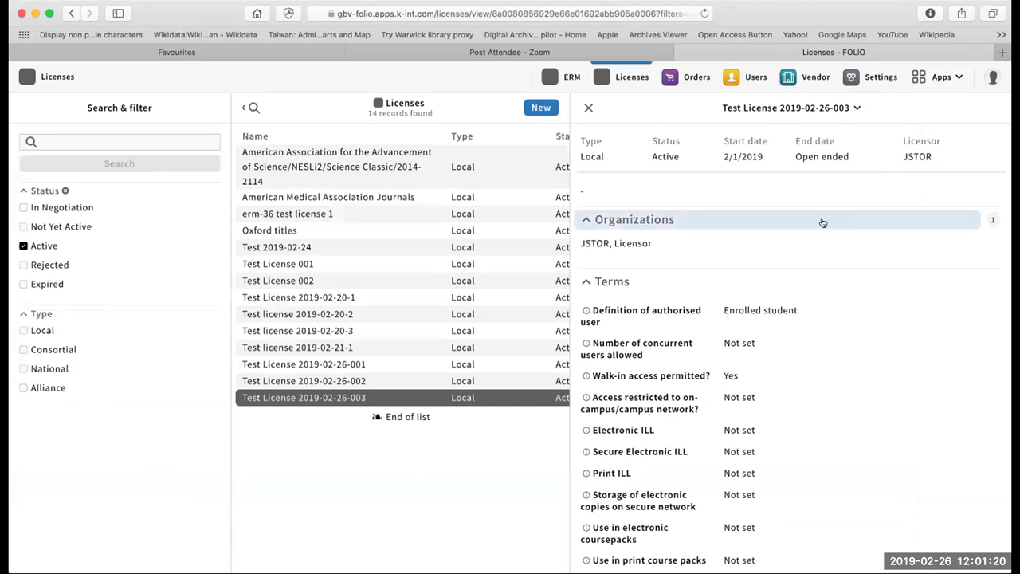
Step: Reopen the license for editing and try to add Test Content Provider as a second organization with the Licensor role
{"action": "left_click", "coordinate": [775, 109]}
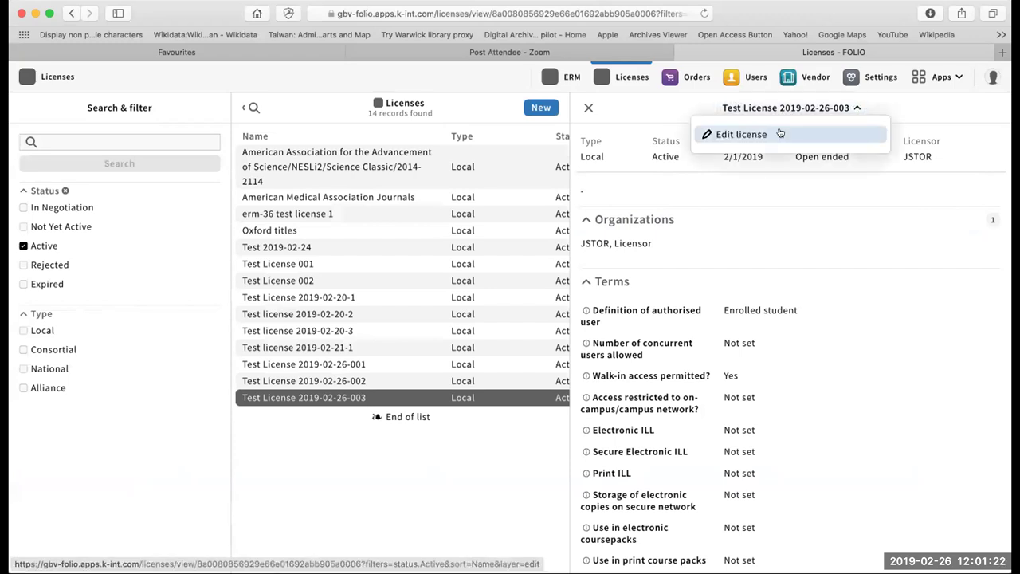
{"action": "left_click", "coordinate": [784, 132]}
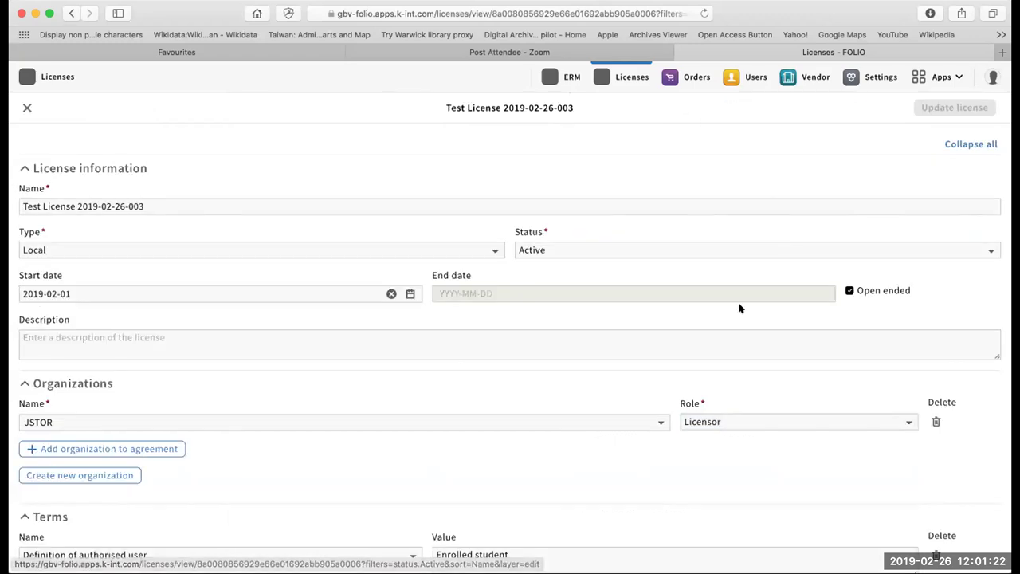
{"action": "left_click", "coordinate": [146, 448]}
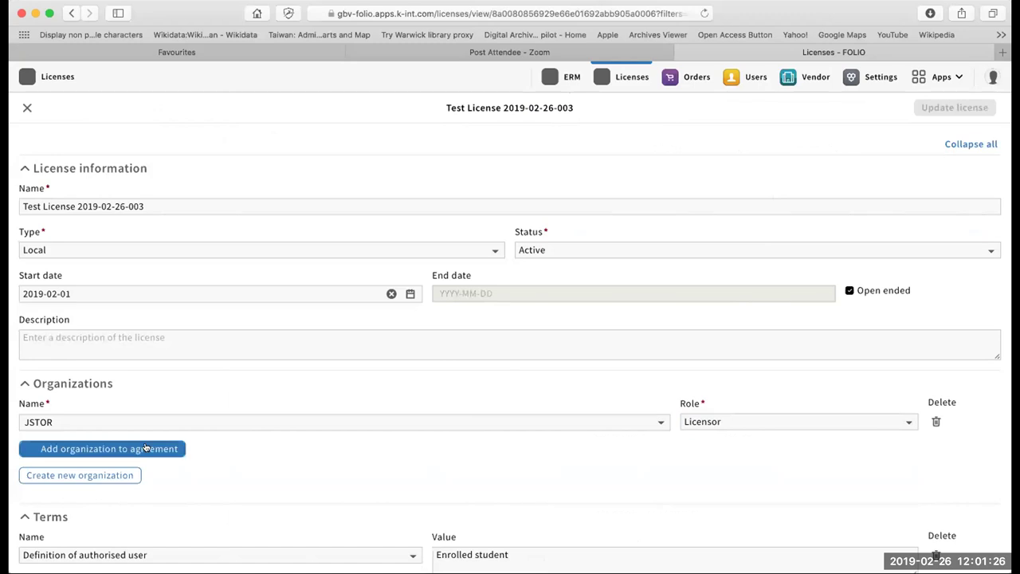
{"action": "left_click", "coordinate": [735, 451]}
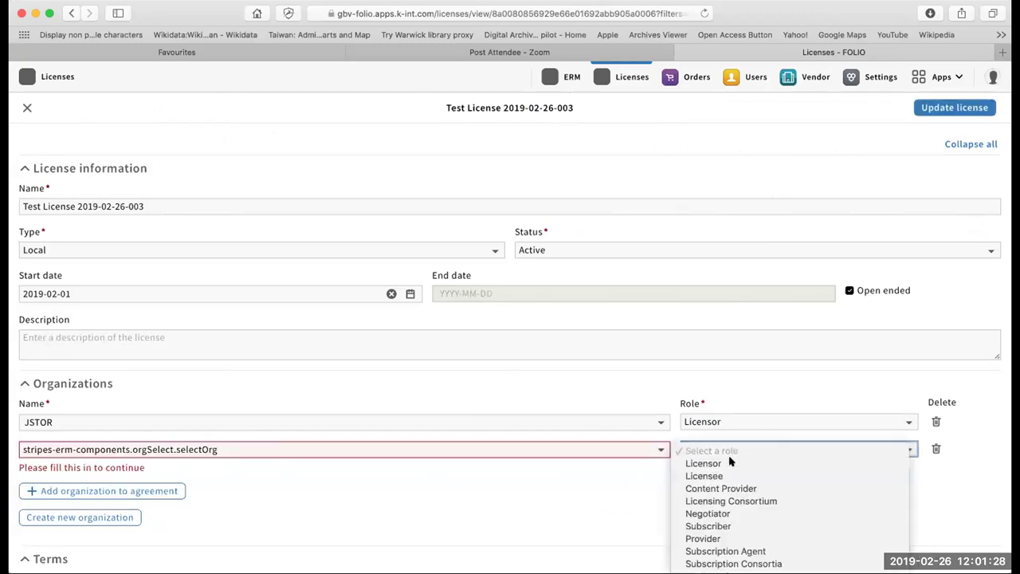
{"action": "left_click", "coordinate": [730, 466]}
{"action": "left_click", "coordinate": [644, 452]}
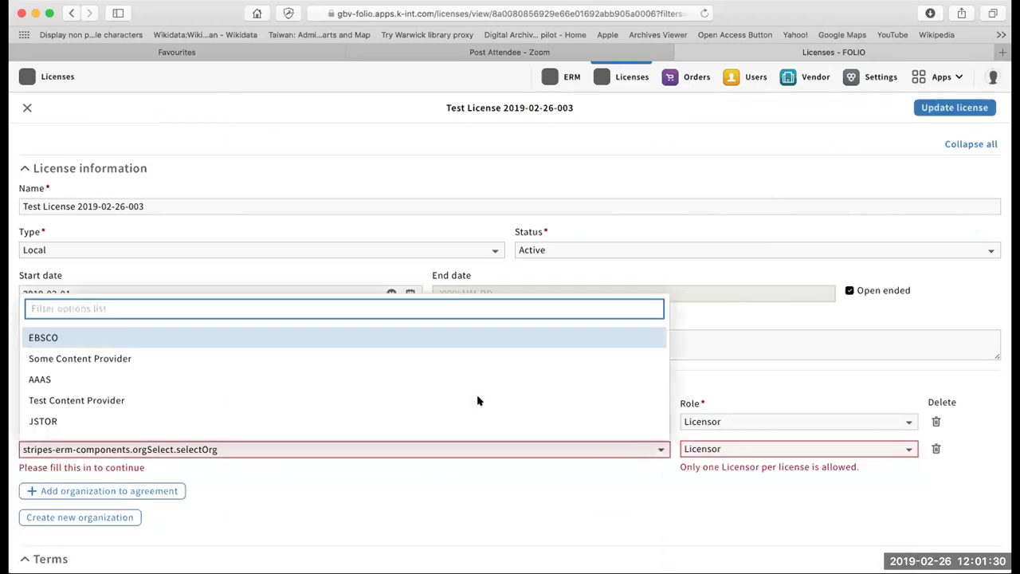
{"action": "left_click", "coordinate": [478, 400]}
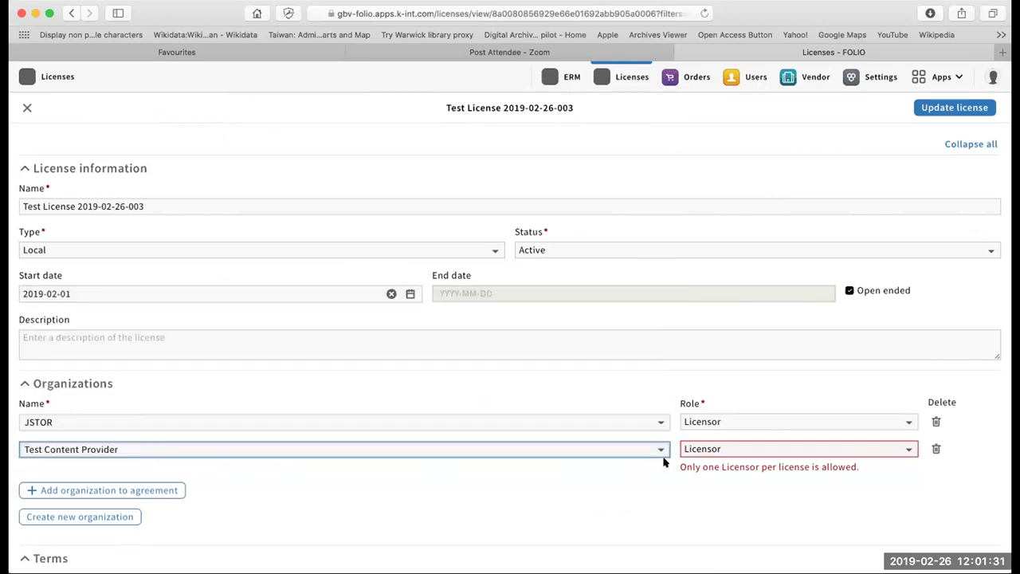
Step: Change Test Content Provider's role to Subscription Consortia, delete that organization row and close the form without saving
{"action": "left_click", "coordinate": [706, 447]}
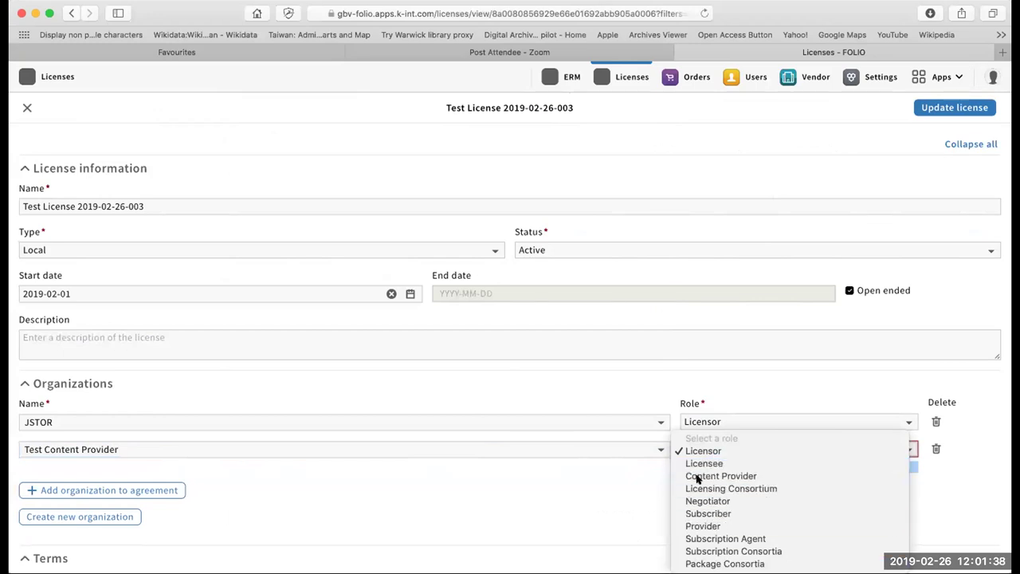
{"action": "left_click", "coordinate": [714, 552]}
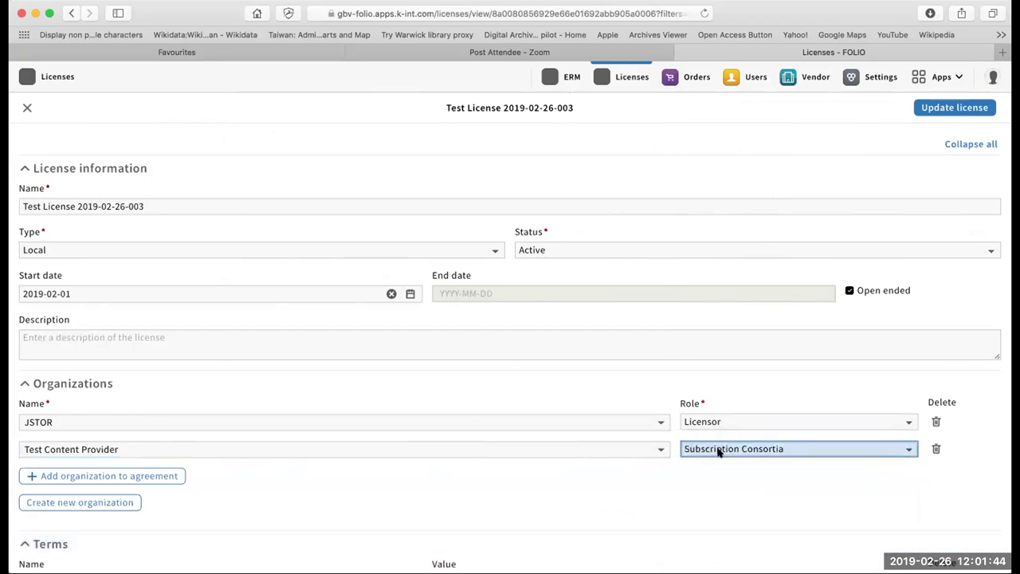
{"action": "left_click", "coordinate": [935, 450]}
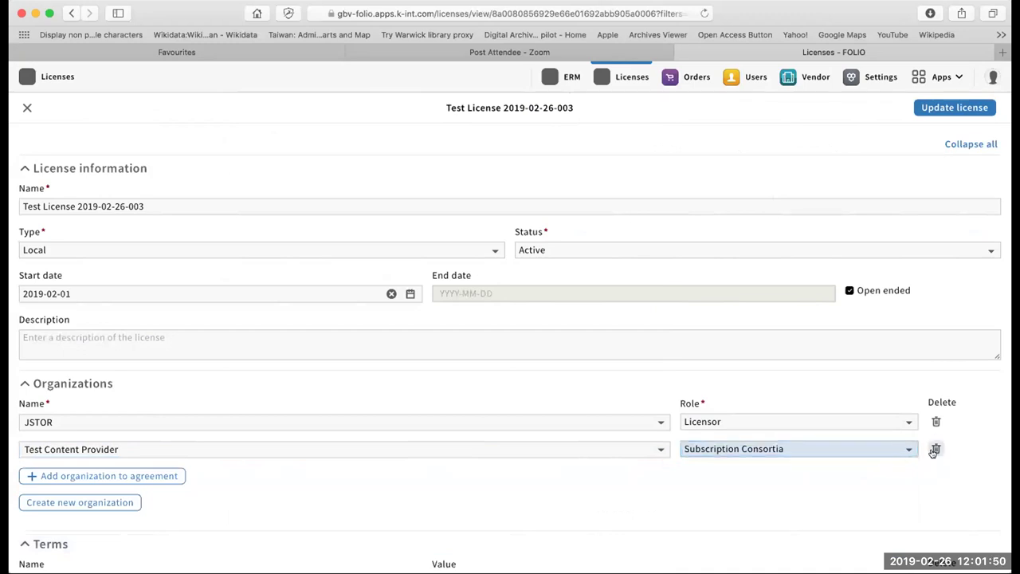
{"action": "left_click", "coordinate": [934, 451]}
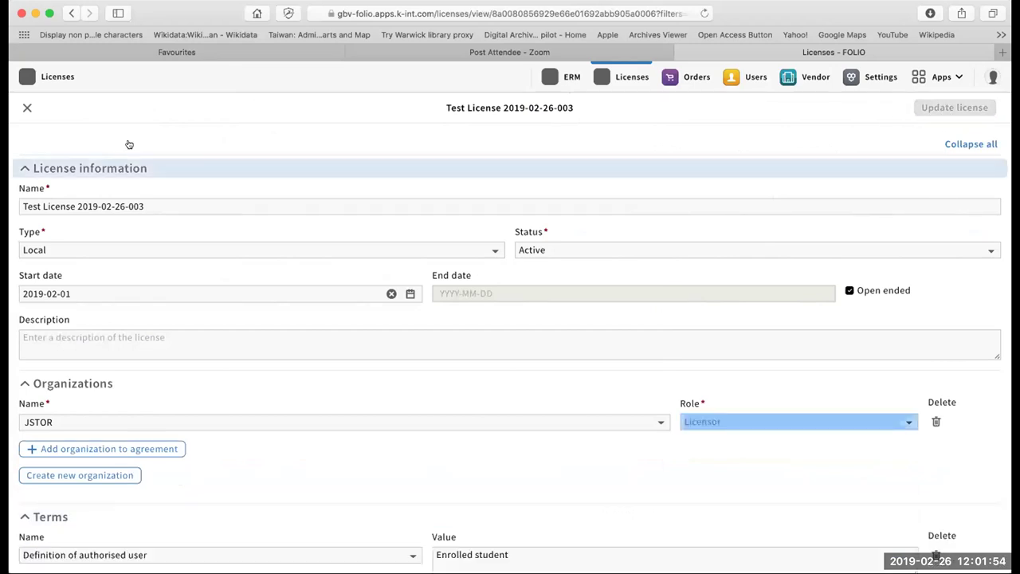
{"action": "left_click", "coordinate": [24, 108]}
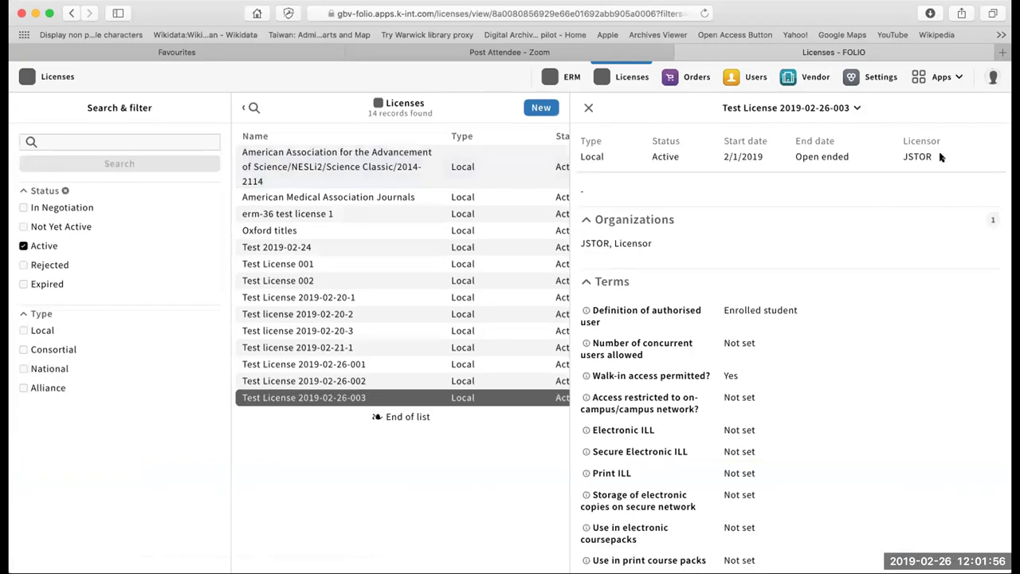
Step: Examine the saved license, highlighting the Licensor entry in its header and checking the Organizations and Terms sections
{"action": "left_click_drag", "start_coordinate": [928, 150], "coordinate": [901, 133]}
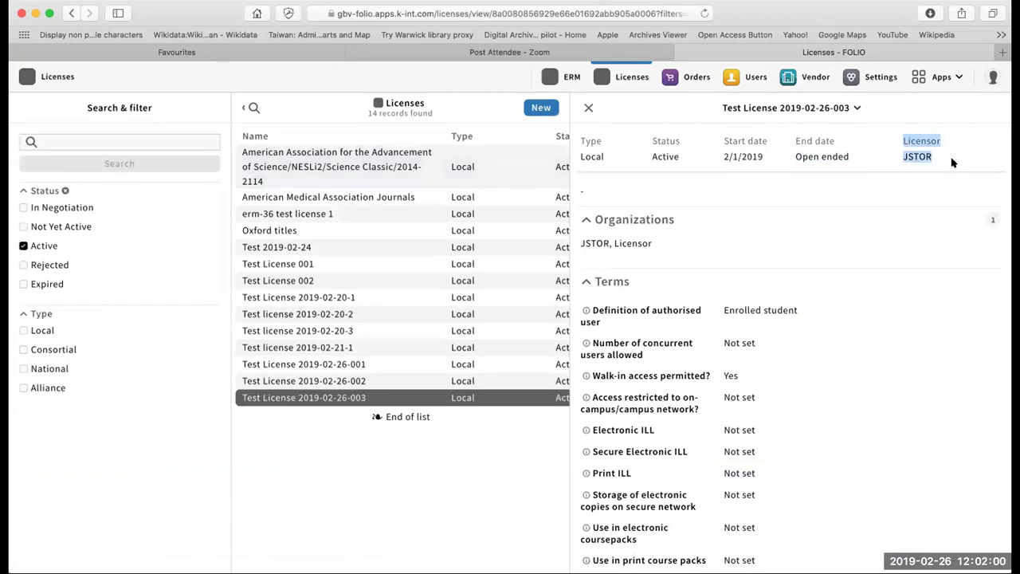
{"action": "left_click_drag", "start_coordinate": [941, 157], "coordinate": [898, 140]}
{"action": "scroll", "coordinate": [886, 275], "scroll_direction": "down", "scroll_amount": 1}
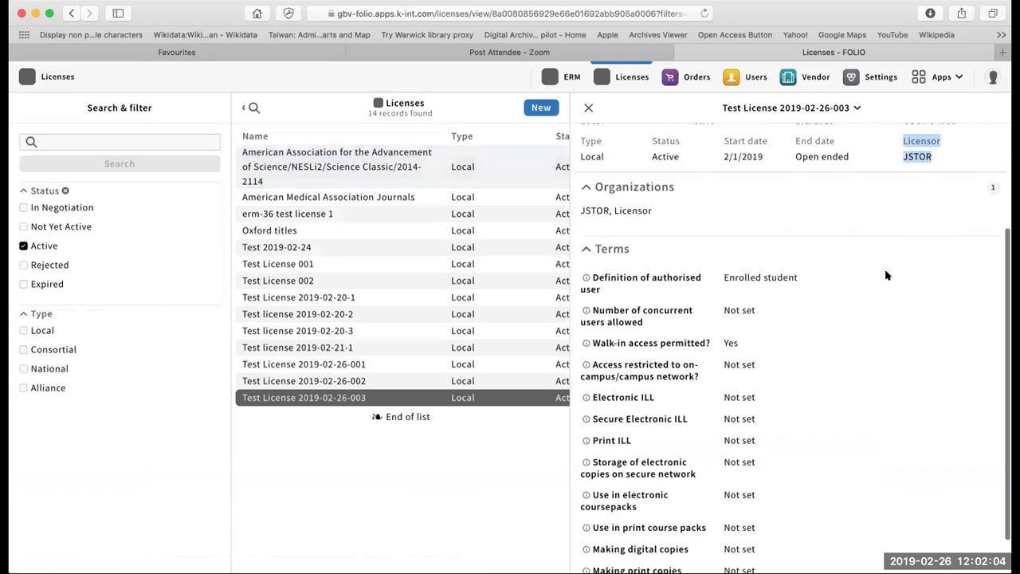
{"action": "scroll", "coordinate": [887, 275], "scroll_direction": "up", "scroll_amount": 2}
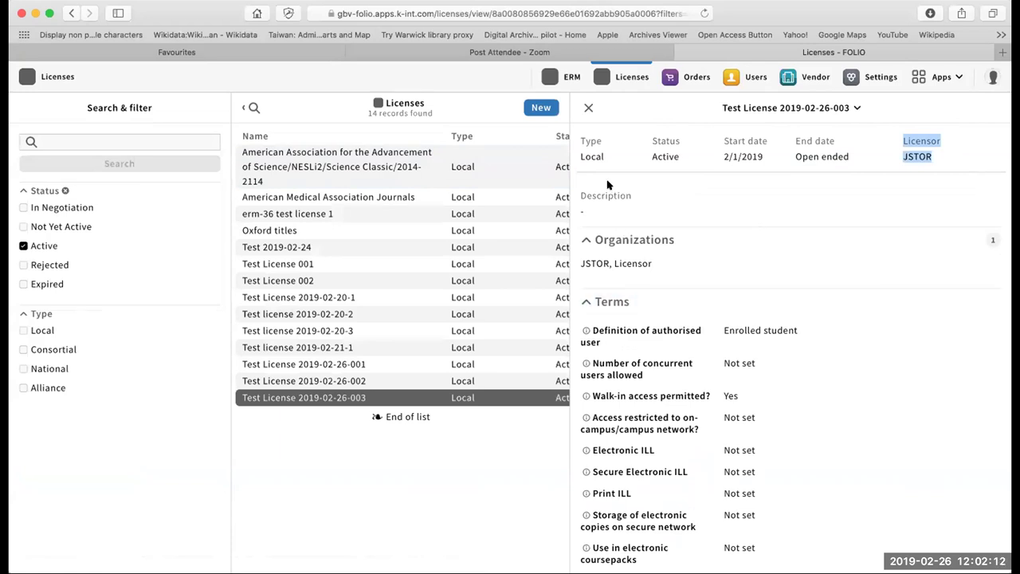
Step: Close the license record, switch to the ERM agreements list and bring up its Organizations and Organization role filters
{"action": "left_click", "coordinate": [586, 110]}
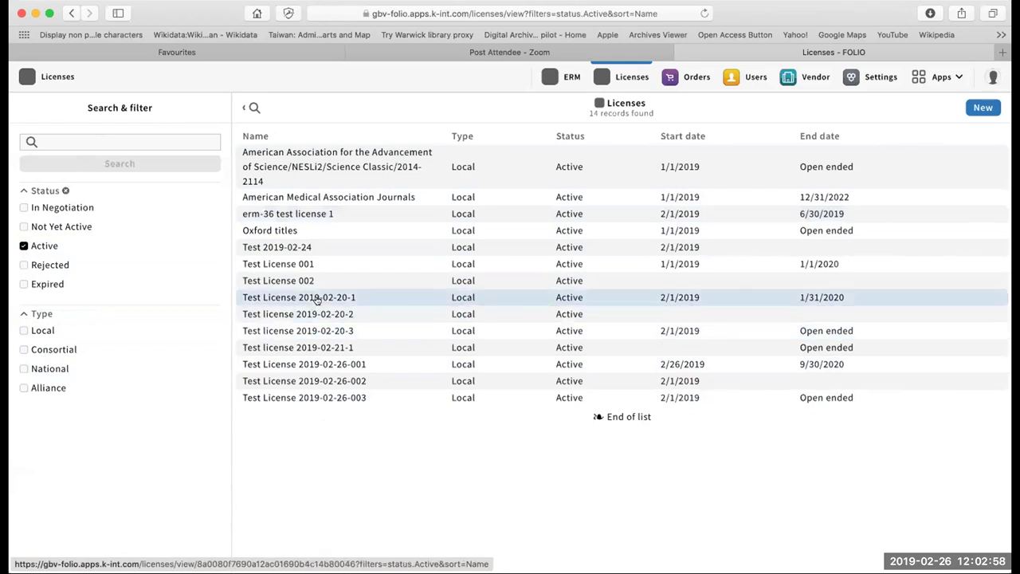
{"action": "left_click", "coordinate": [564, 75]}
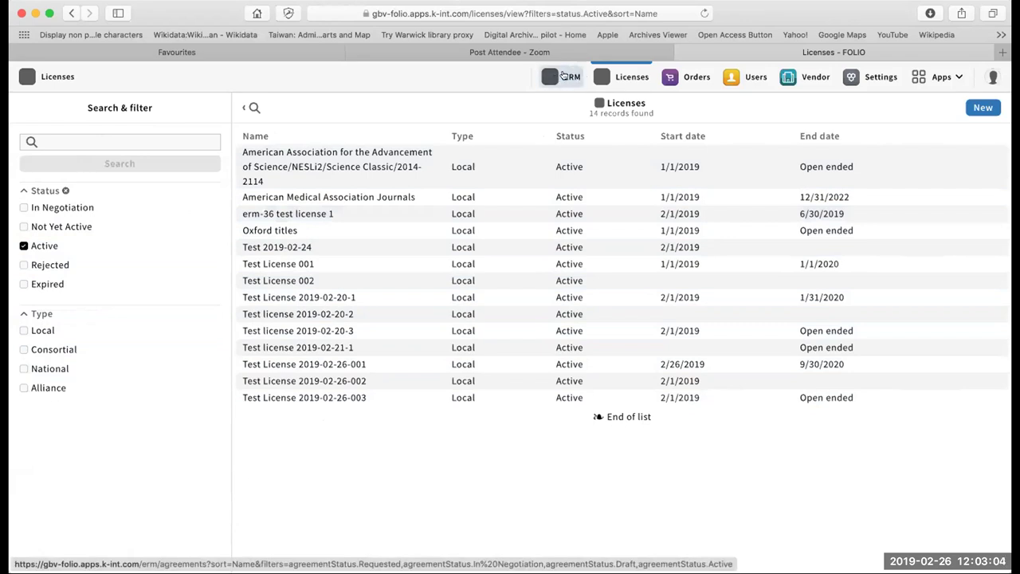
{"action": "left_click", "coordinate": [563, 75]}
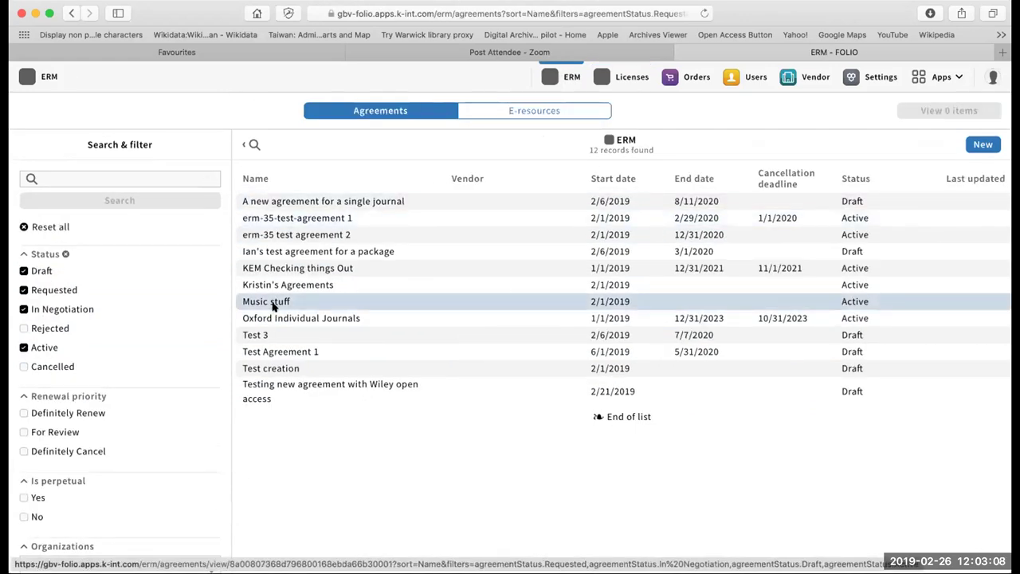
{"action": "scroll", "coordinate": [102, 385], "scroll_direction": "down", "scroll_amount": 3}
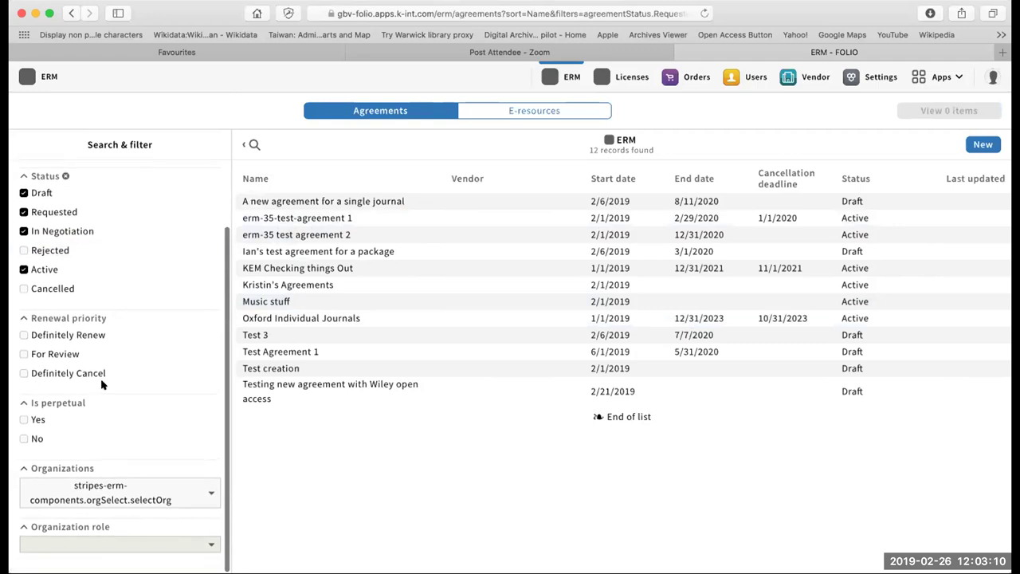
Step: Filter the agreements list by the organization JSTOR and the organization role Provider
{"action": "left_click", "coordinate": [144, 490]}
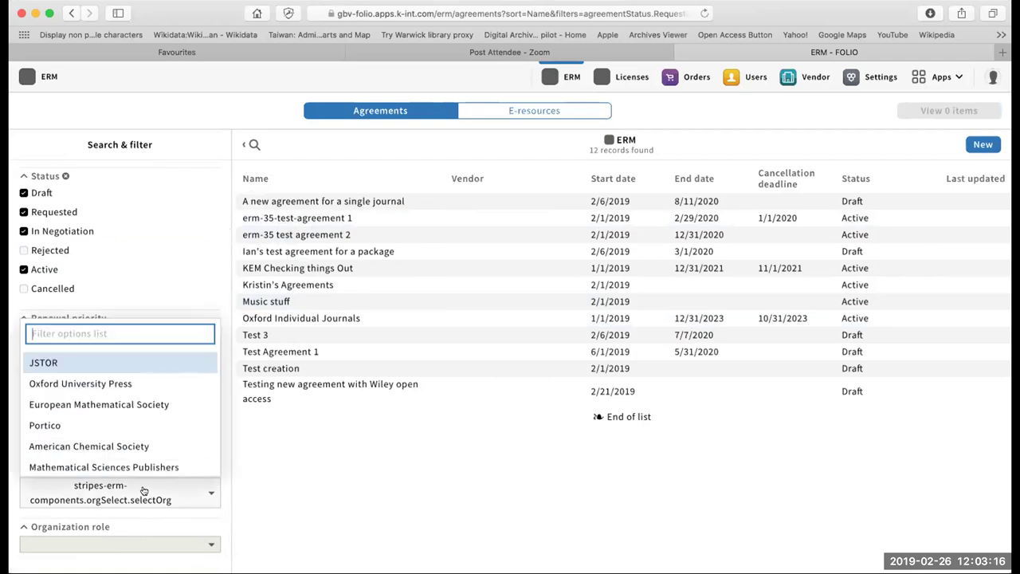
{"action": "left_click", "coordinate": [111, 363]}
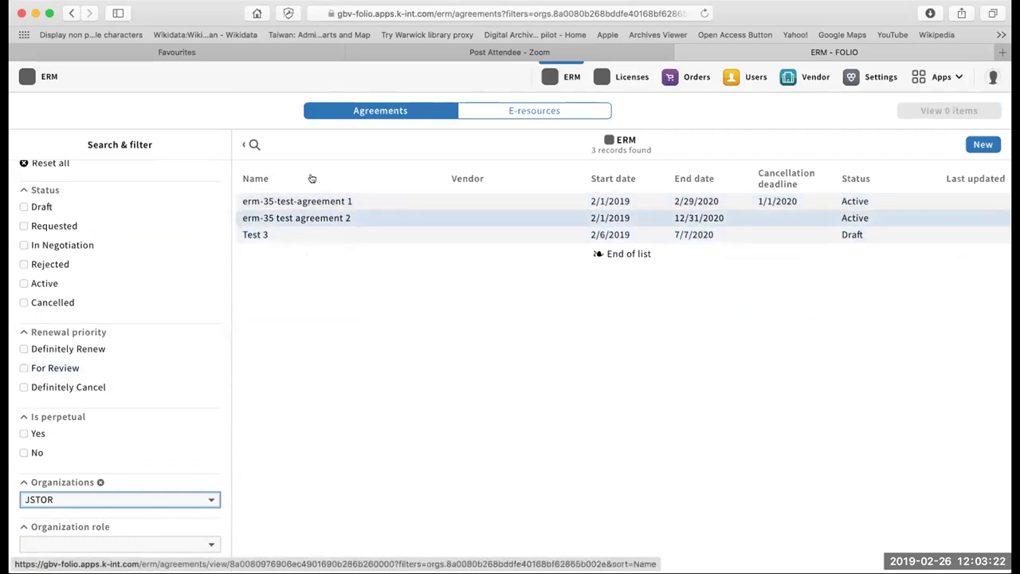
{"action": "left_click", "coordinate": [156, 546]}
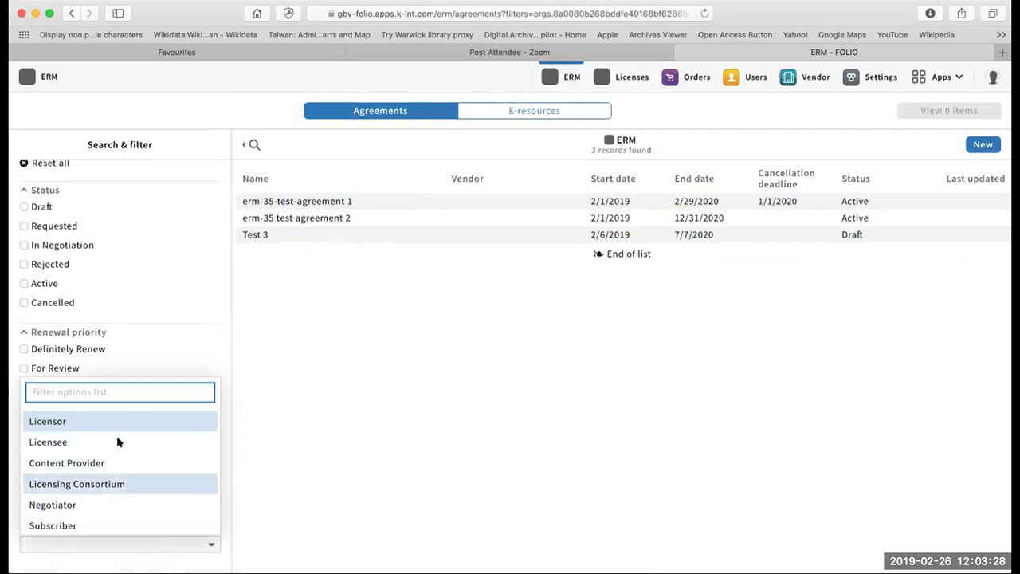
{"action": "scroll", "coordinate": [102, 514], "scroll_direction": "down", "scroll_amount": 3}
{"action": "scroll", "coordinate": [102, 517], "scroll_direction": "down", "scroll_amount": 2}
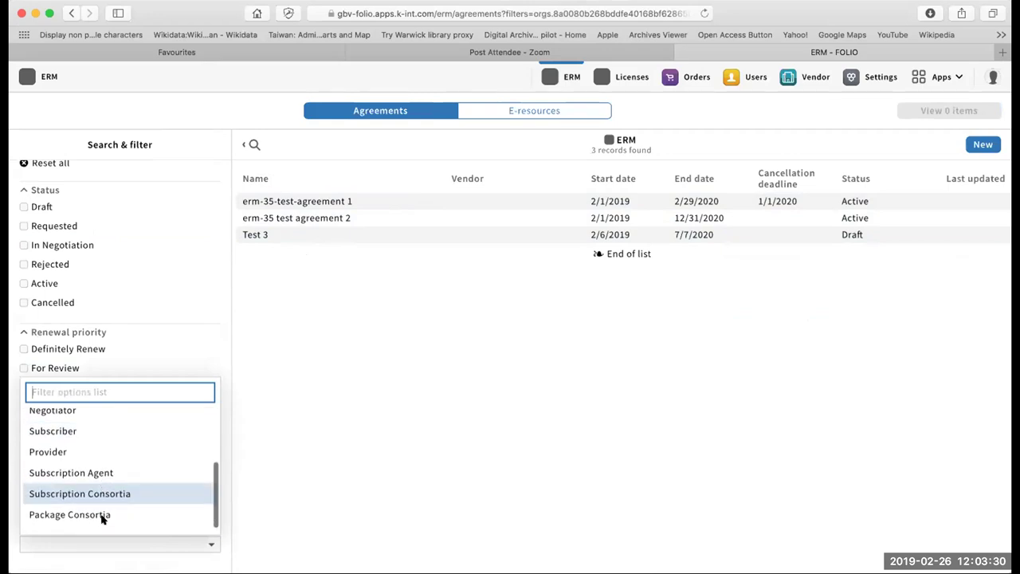
{"action": "left_click", "coordinate": [93, 453]}
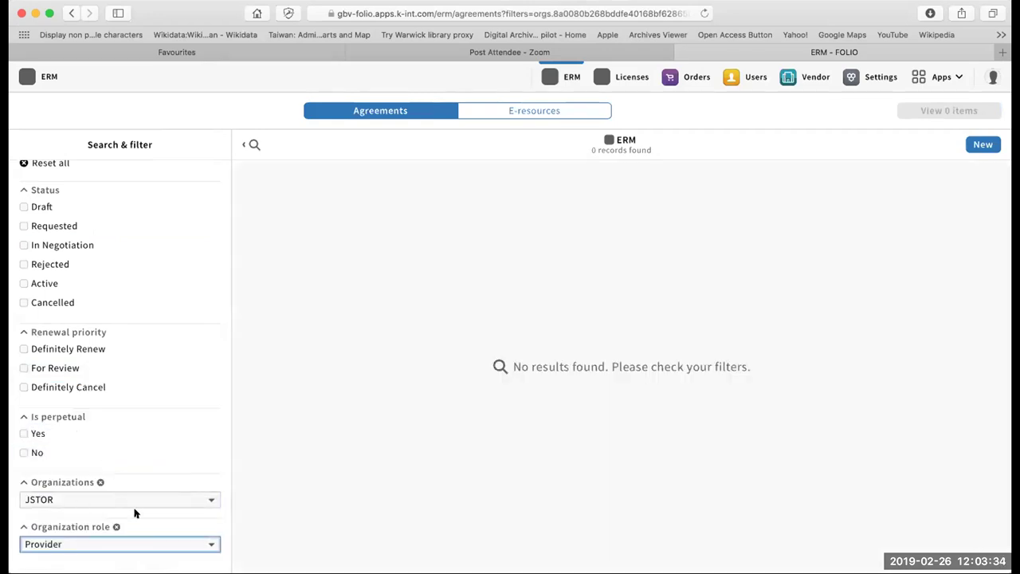
Step: Change the organization role filter to Content Provider, and clear the role filter again while keeping the JSTOR filter
{"action": "left_click", "coordinate": [133, 545]}
{"action": "scroll", "coordinate": [129, 444], "scroll_direction": "up", "scroll_amount": 4}
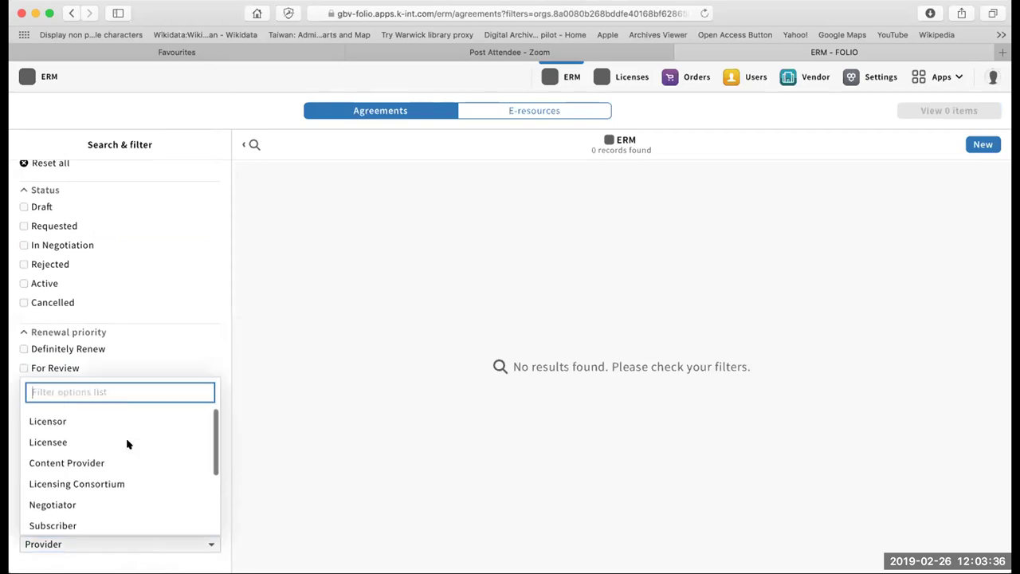
{"action": "left_click", "coordinate": [122, 463]}
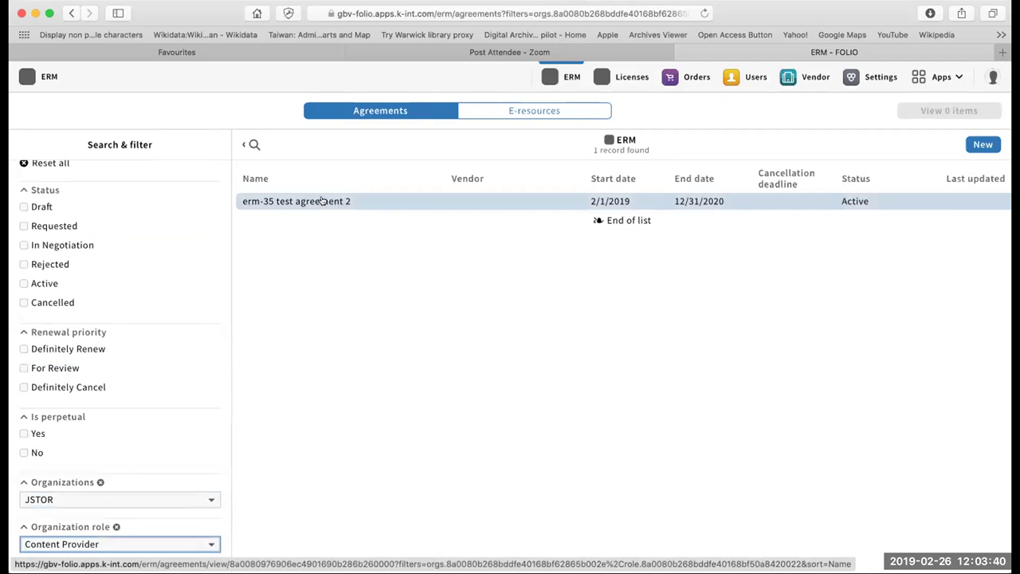
{"action": "left_click", "coordinate": [175, 547]}
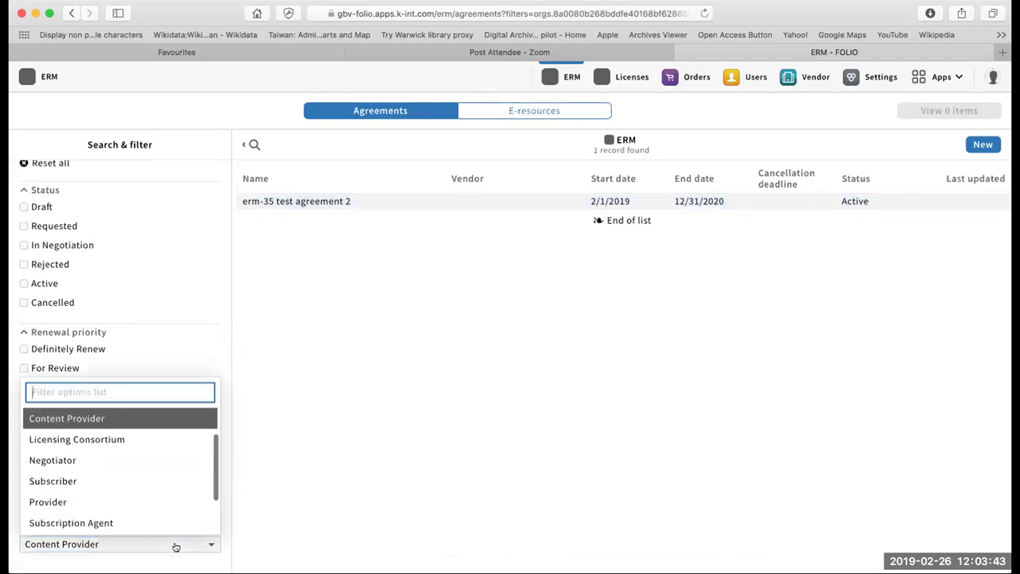
{"action": "left_click", "coordinate": [263, 443]}
{"action": "left_click", "coordinate": [117, 527]}
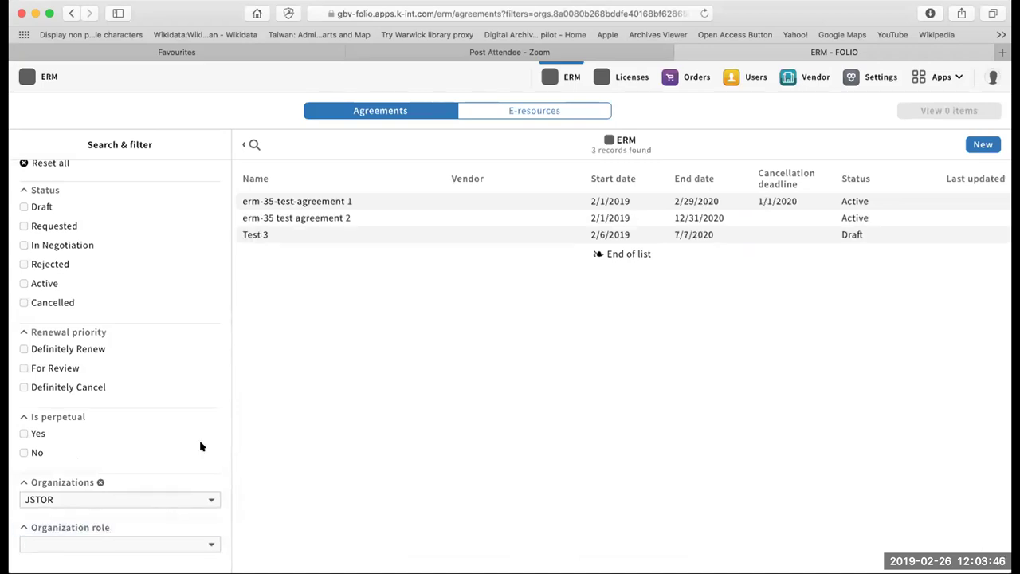
Step: Open erm-35-test-agreement 1, expand its Organizations section to examine JSTOR's role, and close the agreement
{"action": "left_click", "coordinate": [327, 202]}
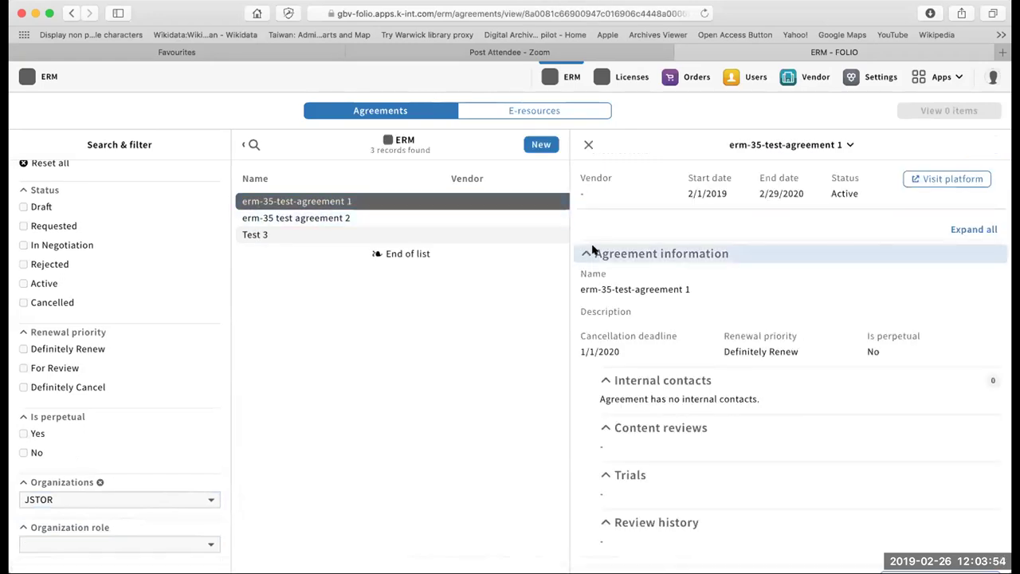
{"action": "scroll", "coordinate": [594, 247], "scroll_direction": "down", "scroll_amount": 4}
{"action": "left_click", "coordinate": [626, 496]}
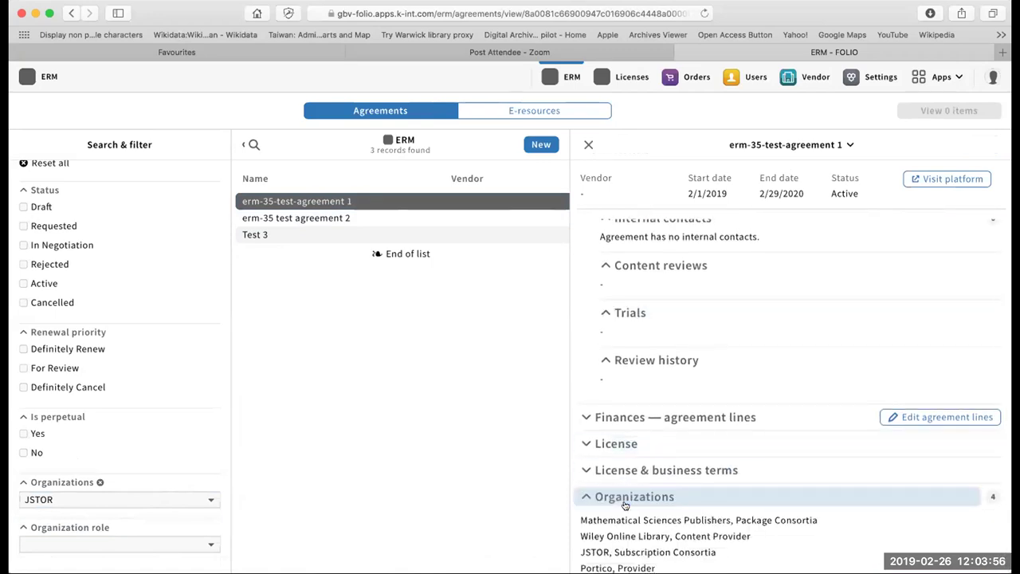
{"action": "scroll", "coordinate": [625, 505], "scroll_direction": "down", "scroll_amount": 3}
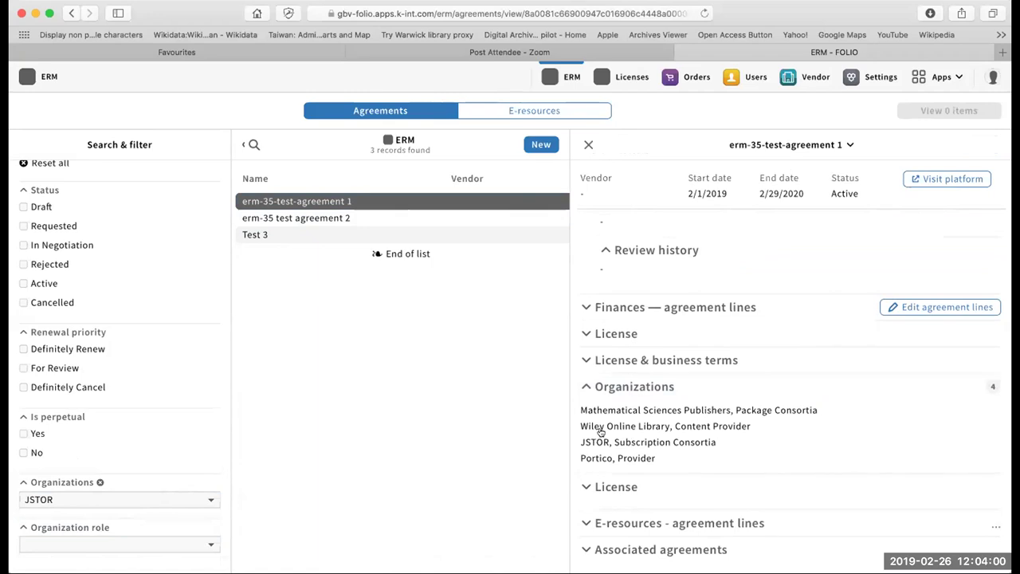
{"action": "left_click", "coordinate": [588, 145]}
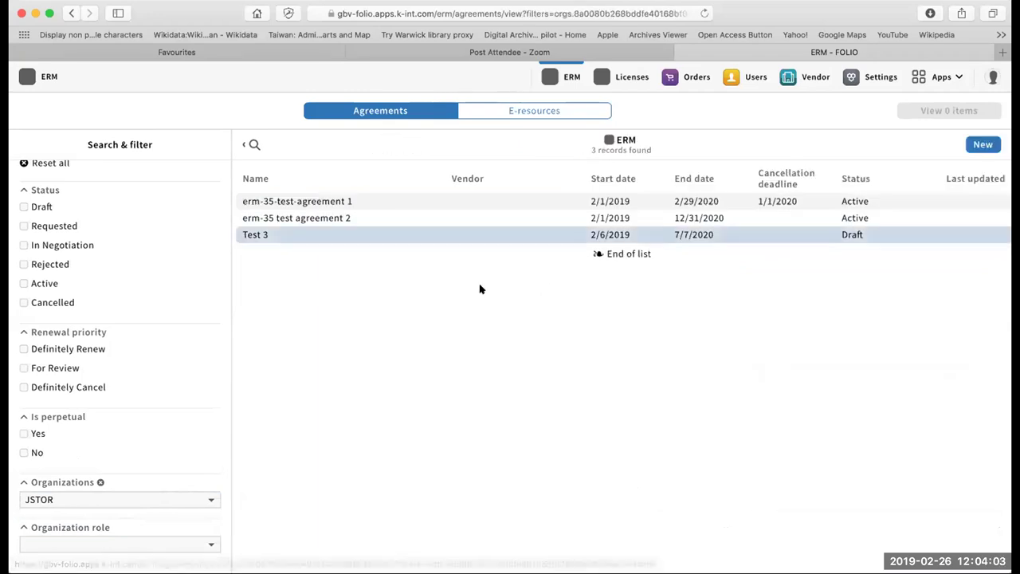
Step: Switch to the licenses list and look over its available Status and Type filters
{"action": "left_click", "coordinate": [627, 77]}
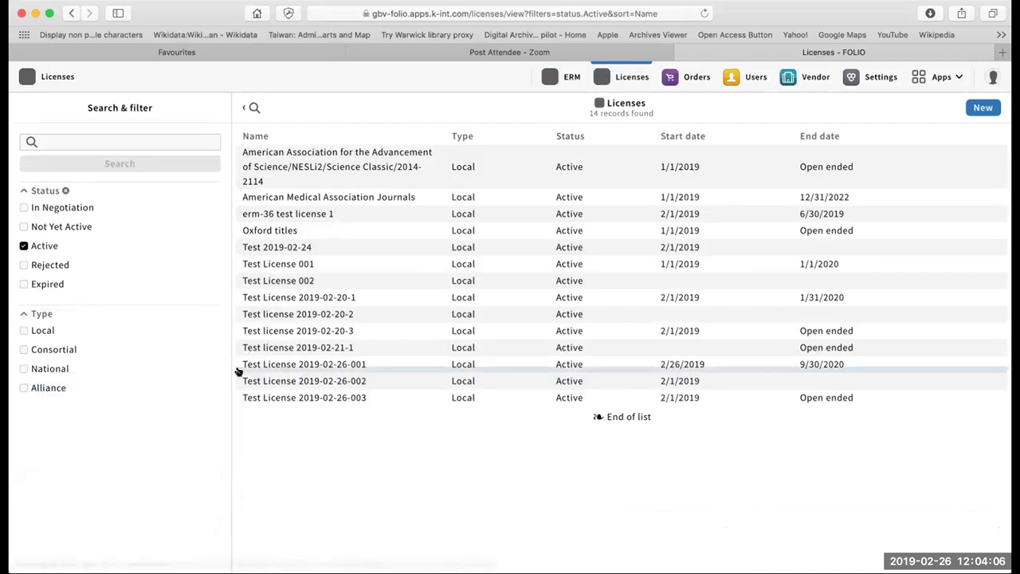
{"action": "scroll", "coordinate": [149, 389], "scroll_direction": "down", "scroll_amount": 1}
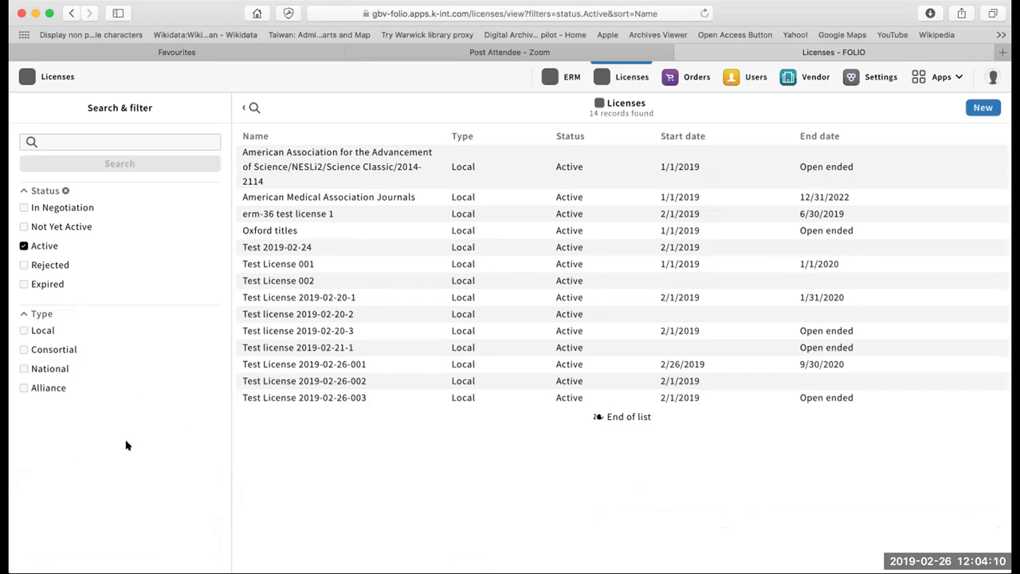